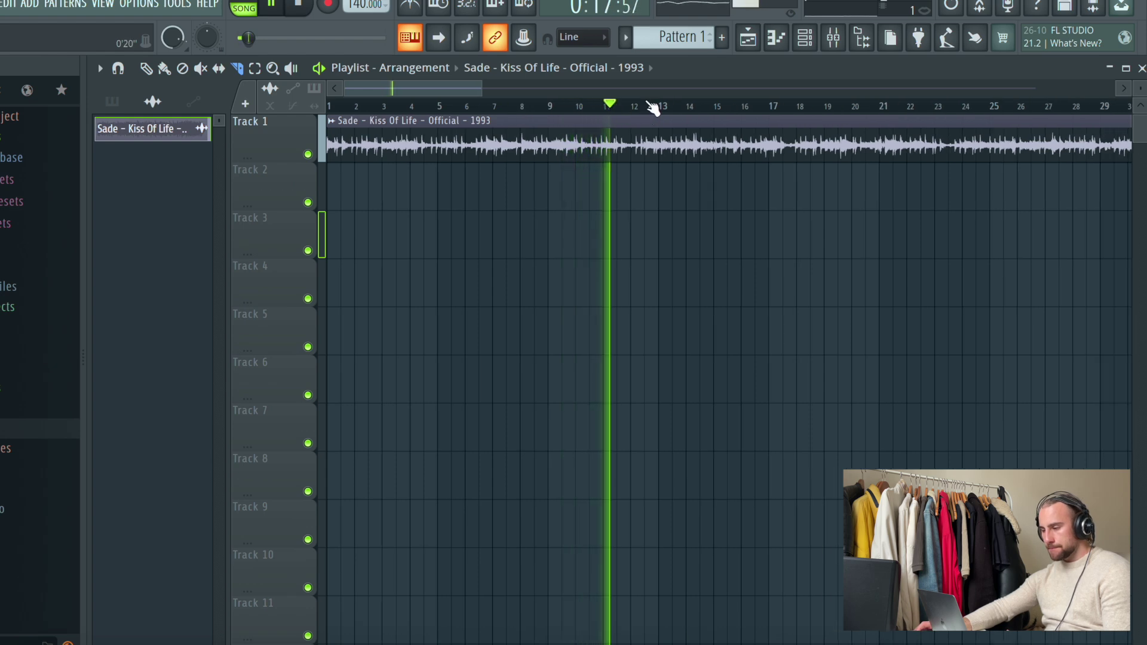
Slice the song clip on Track 1 at the transient just past the middle of bar 12
scroll(657, 114, up, 4)
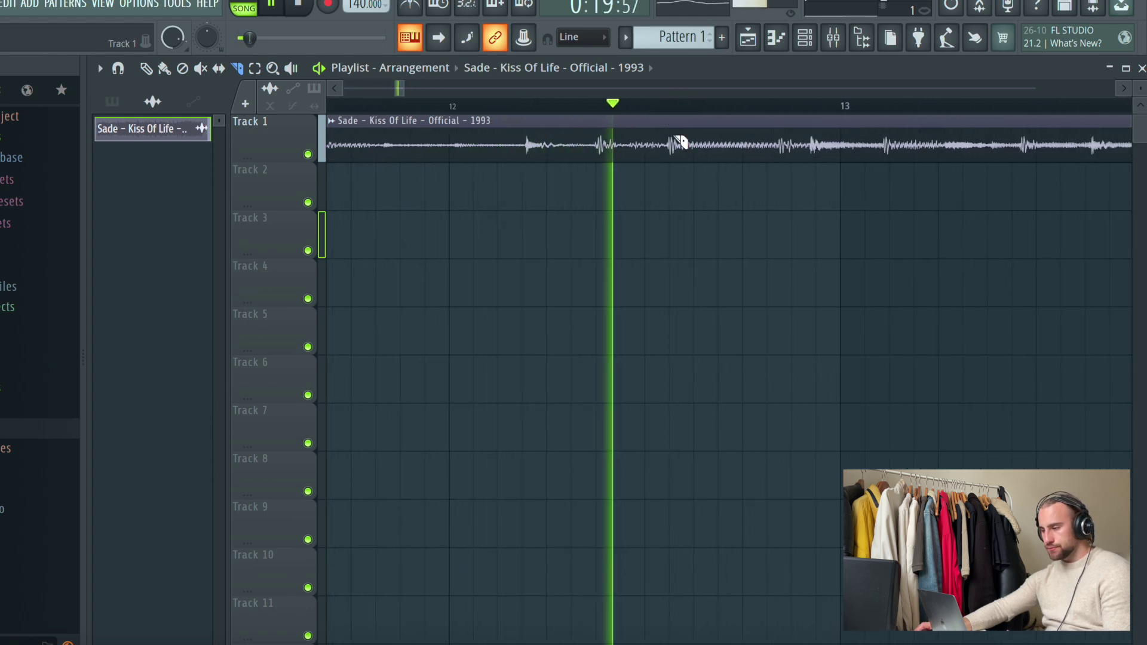
drag(673, 161, 681, 105)
scroll(681, 106, down, 3)
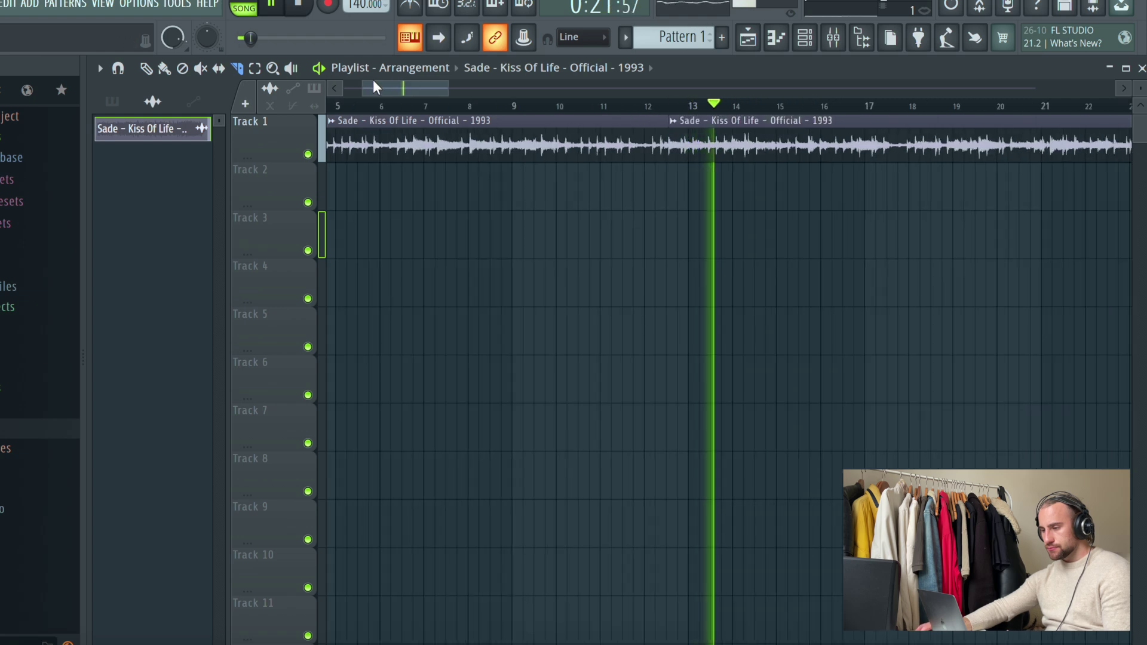
drag(372, 87, 181, 73)
Enable stretching for resized audio clips and stretch the first song slice to end at bar 11
click(146, 68)
double_click(553, 139)
scroll(661, 244, up, 1)
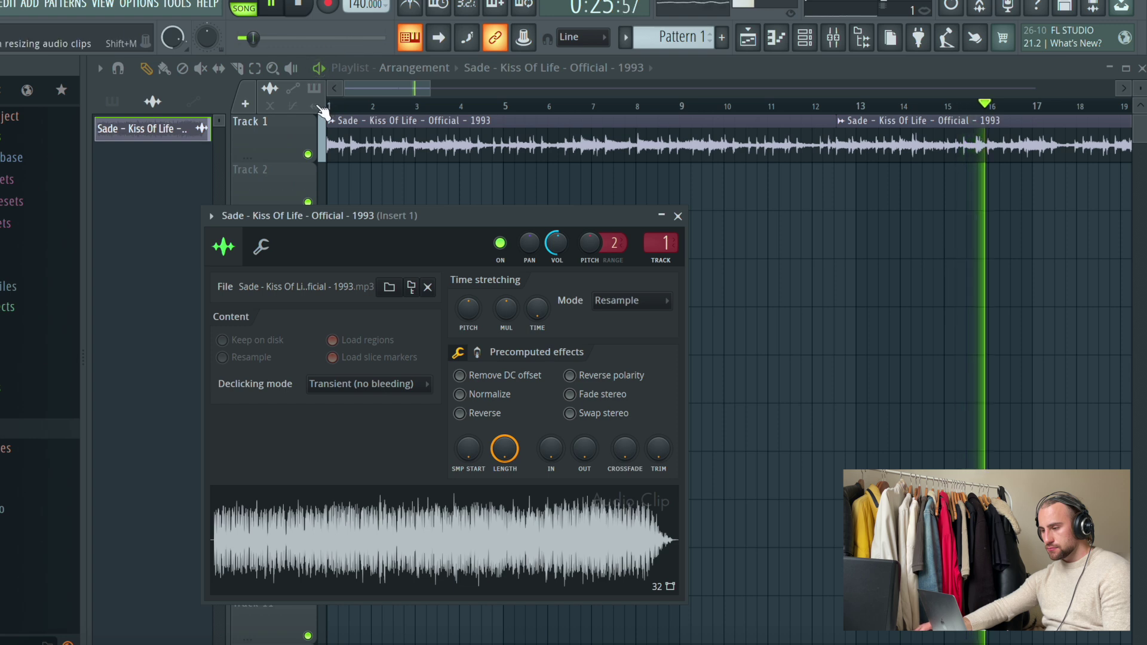
click(311, 68)
drag(834, 159, 771, 158)
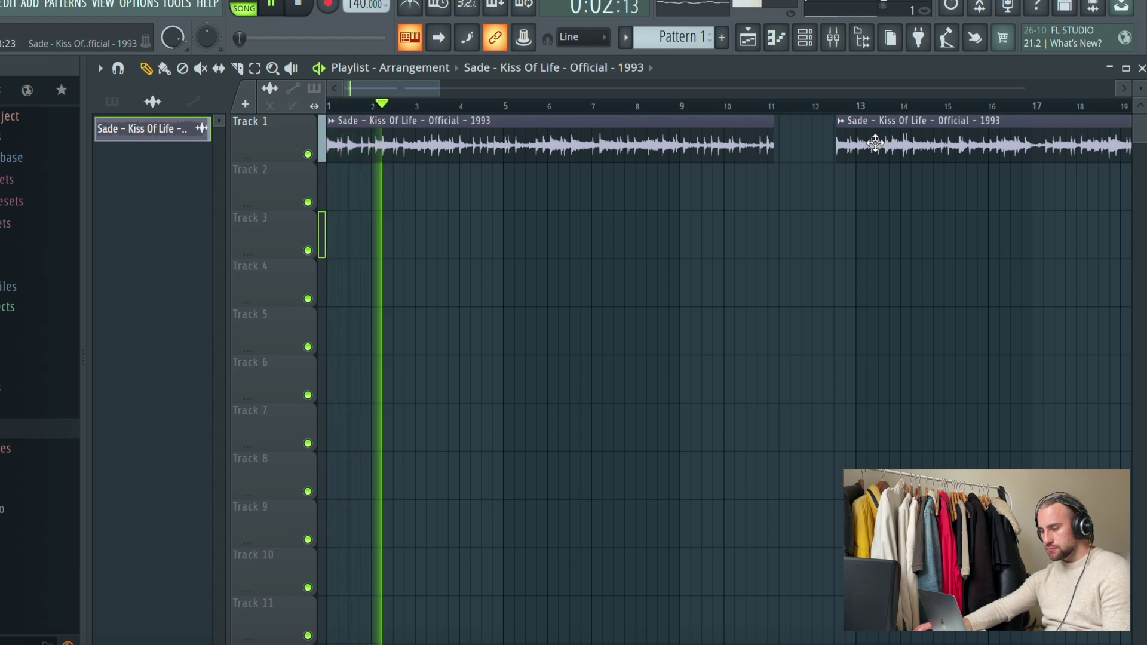
Place the remaining part of the song on Track 2 at bar 13 and delete its slice from Track 1
click(860, 192)
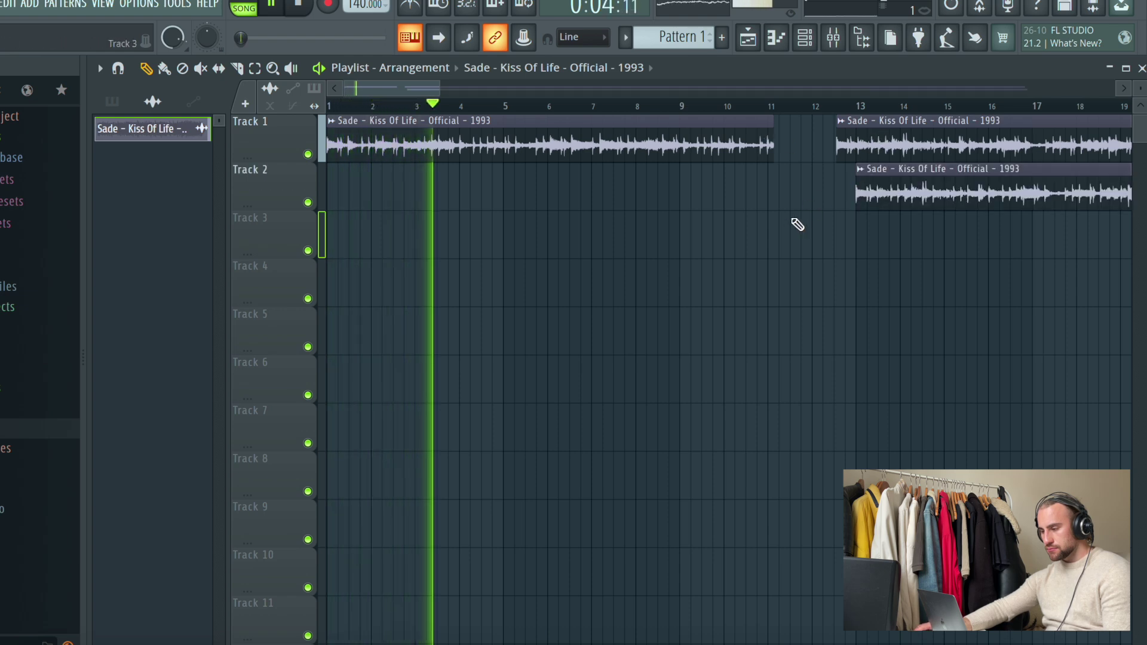
right_click(867, 145)
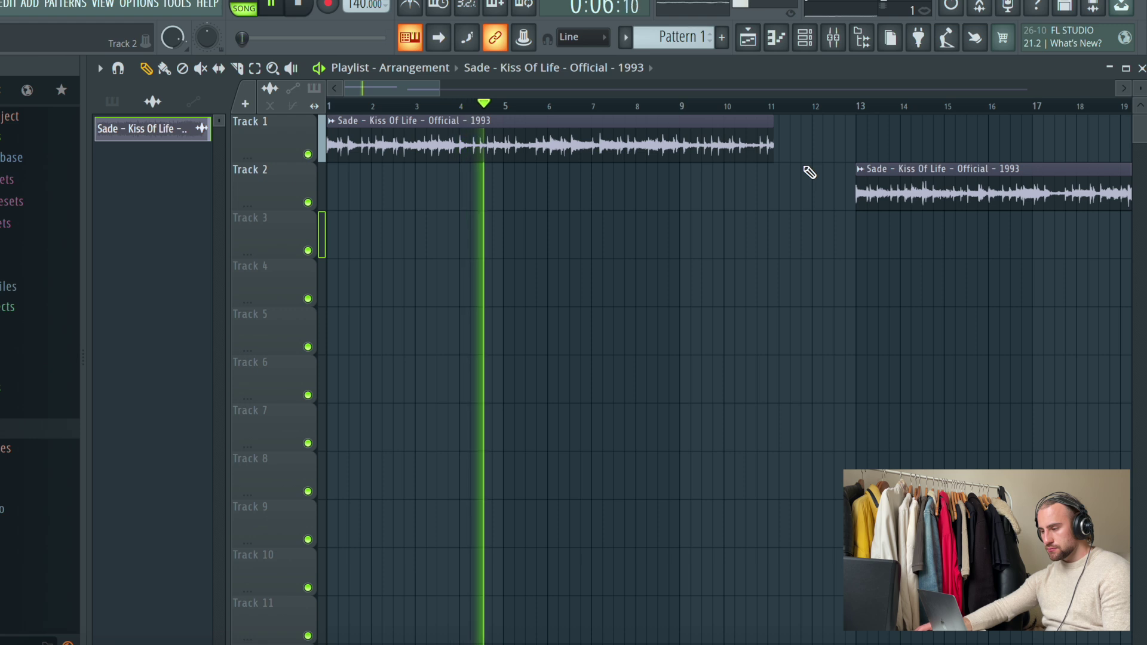
Move the Track 2 clip to start at bar 17, stretch the Track 1 clip to end there, and restart playback
drag(773, 154, 675, 198)
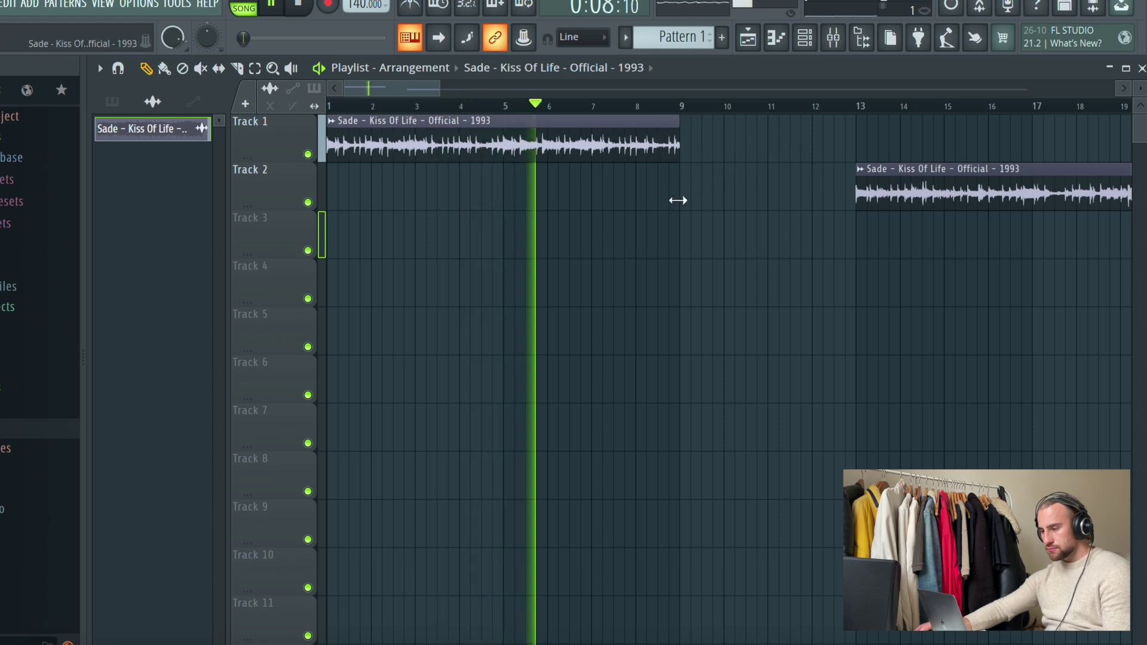
scroll(685, 110, down, 2)
drag(716, 177, 839, 186)
drag(571, 142, 770, 150)
key(space)
key(space)
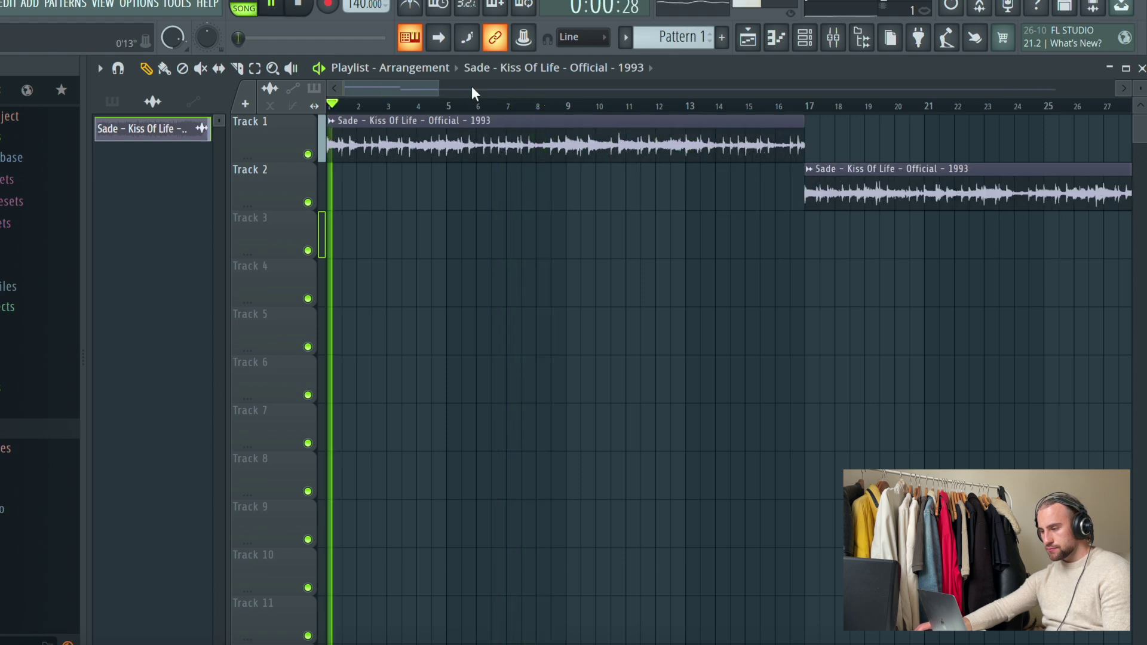
Audition the arrangement from bar 9 and set the project tempo to 190 BPM
click(569, 109)
scroll(570, 109, down, 1)
drag(357, 4, 350, 1)
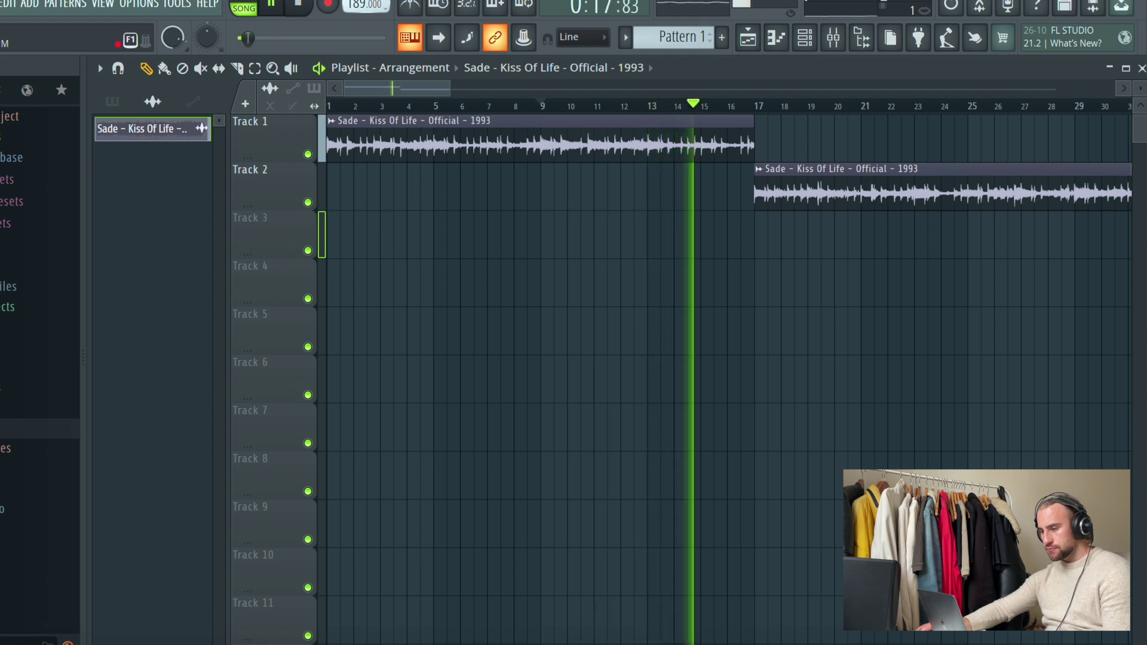
drag(350, 1, 350, 4)
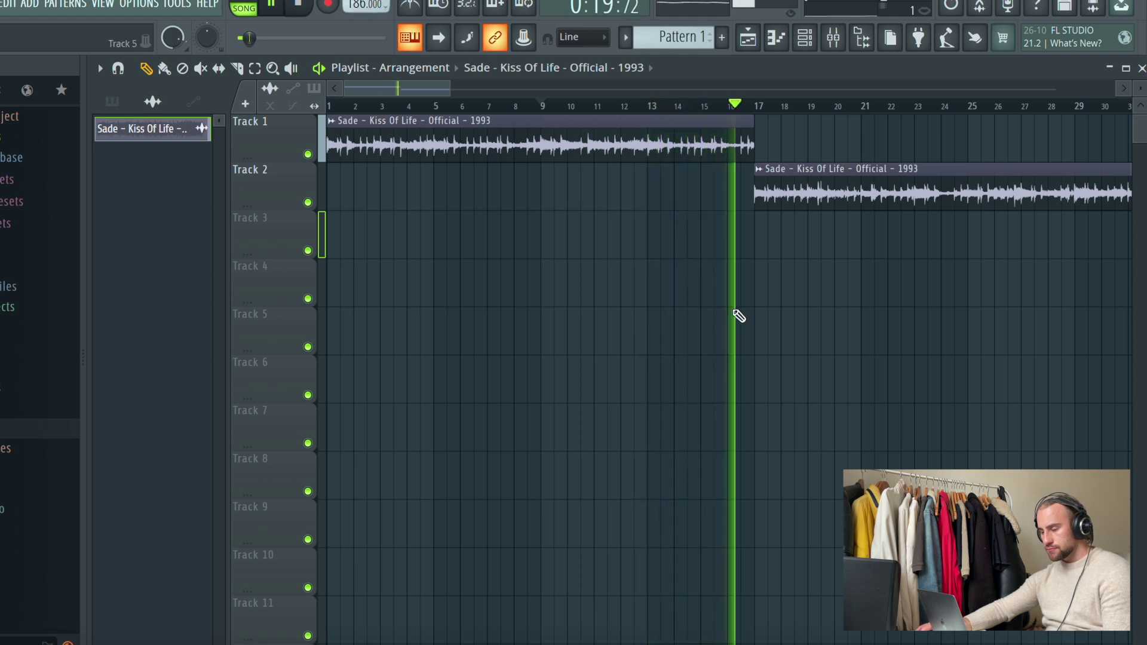
scroll(763, 108, down, 5)
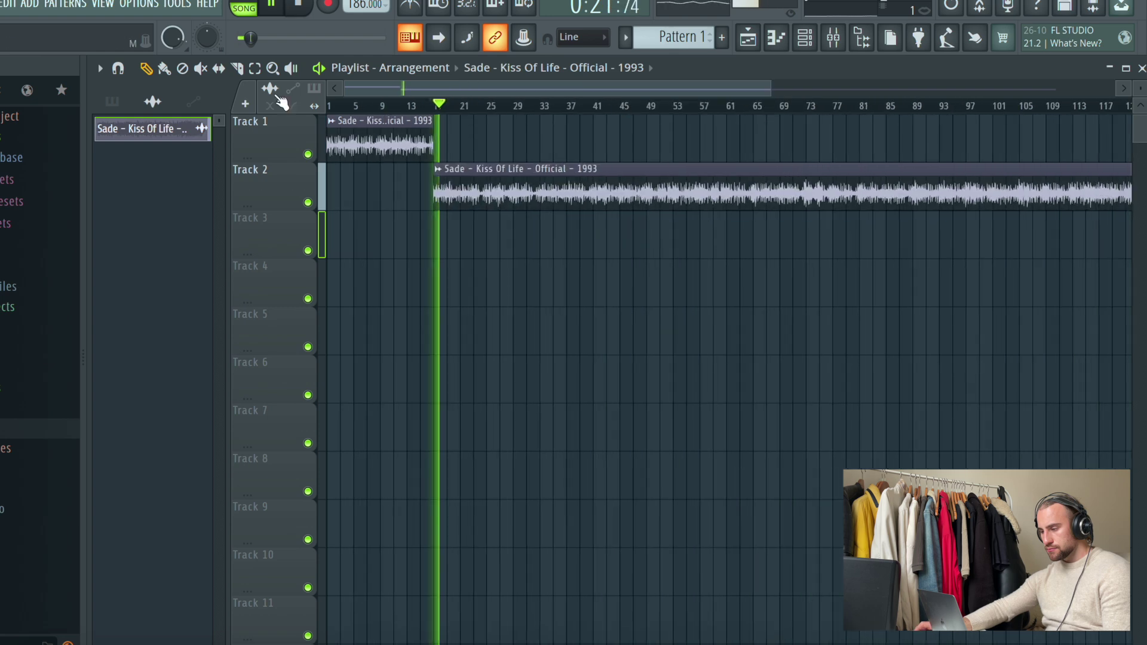
scroll(412, 107, up, 2)
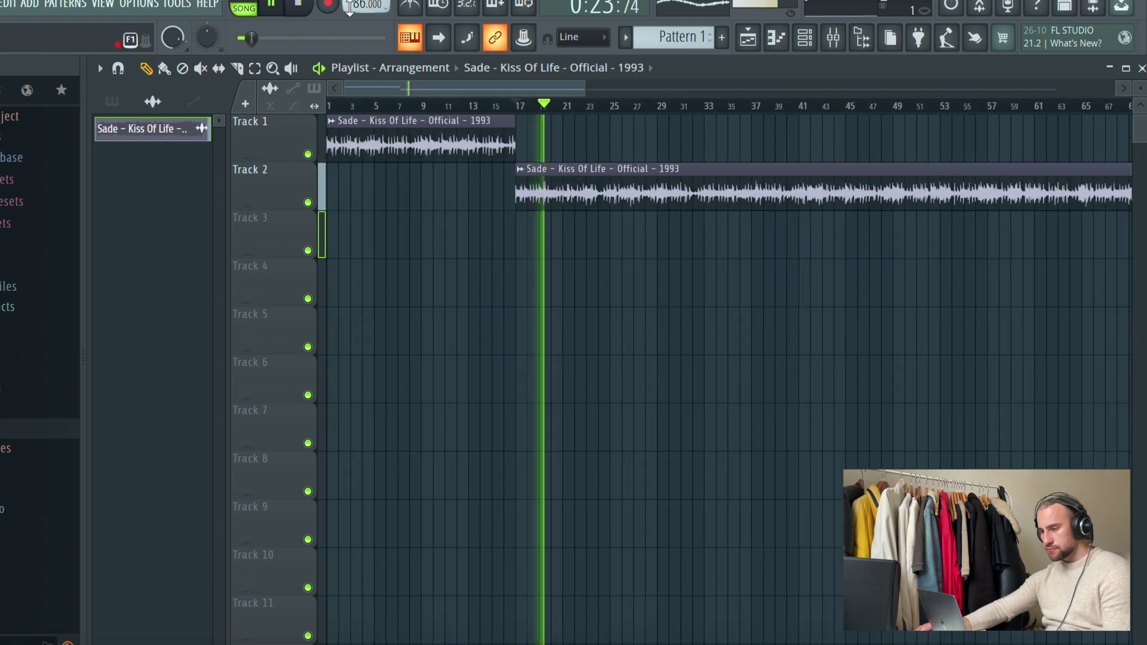
drag(366, 4, 366, 2)
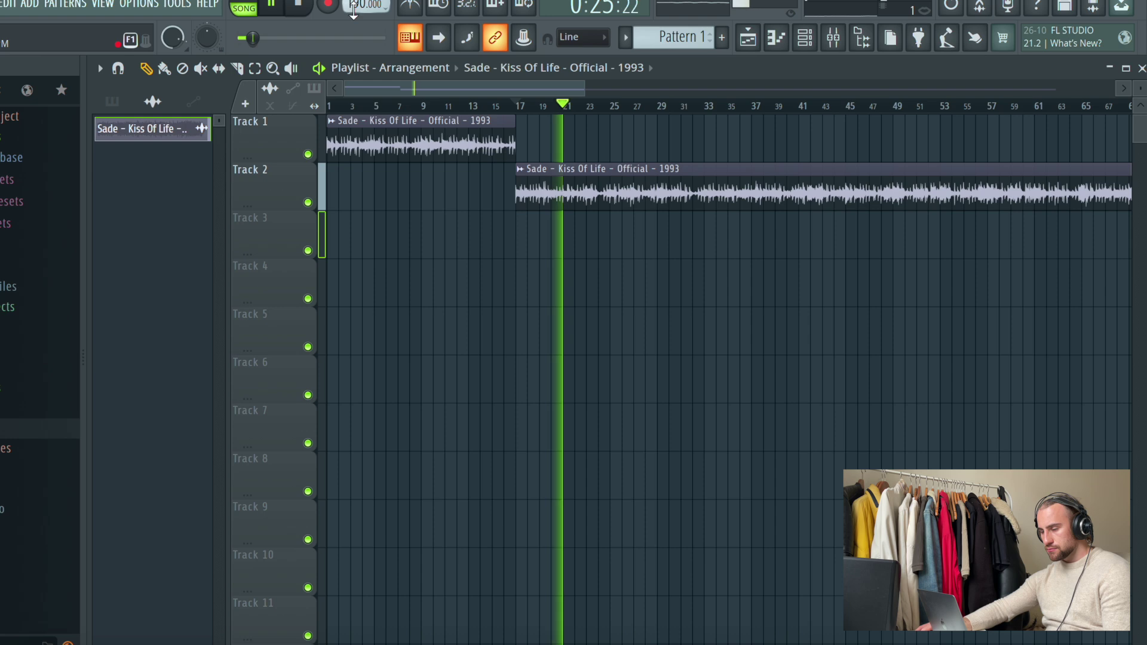
Slice the Track 2 song clip at bar 33 and delete everything after the cut
key(c)
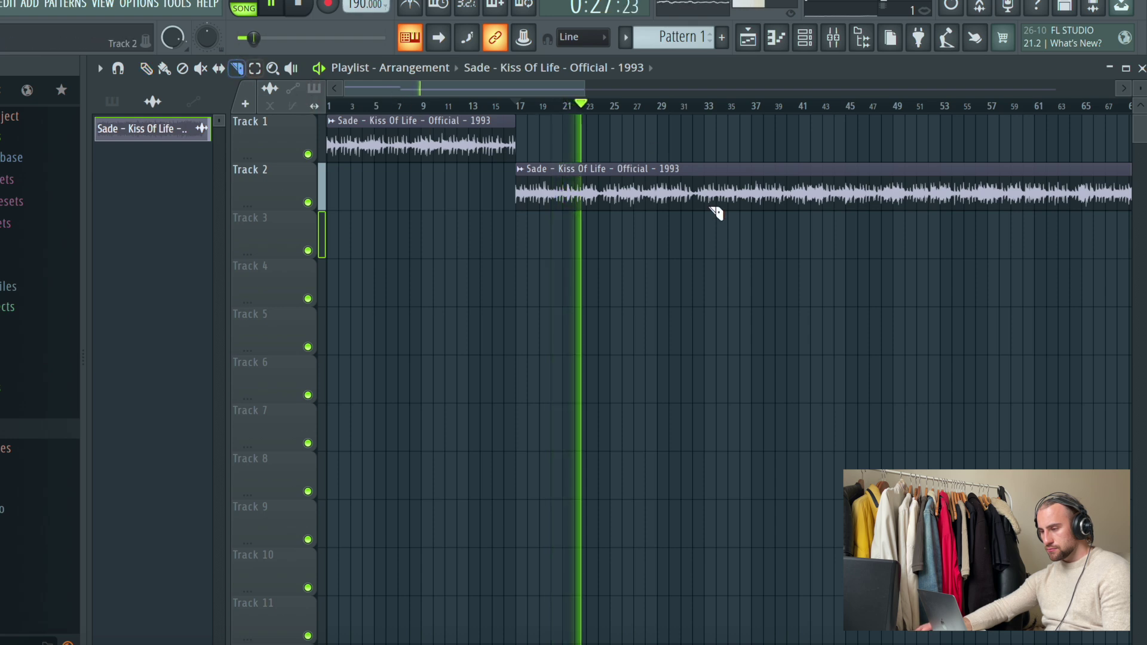
click(704, 164)
key(p)
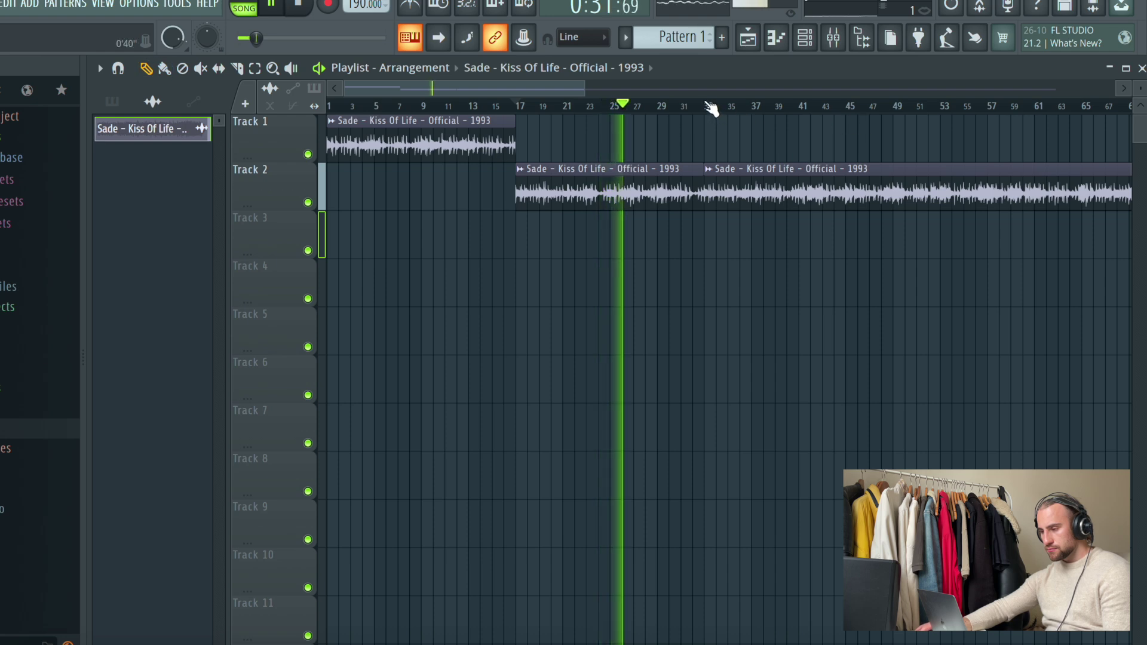
click(709, 106)
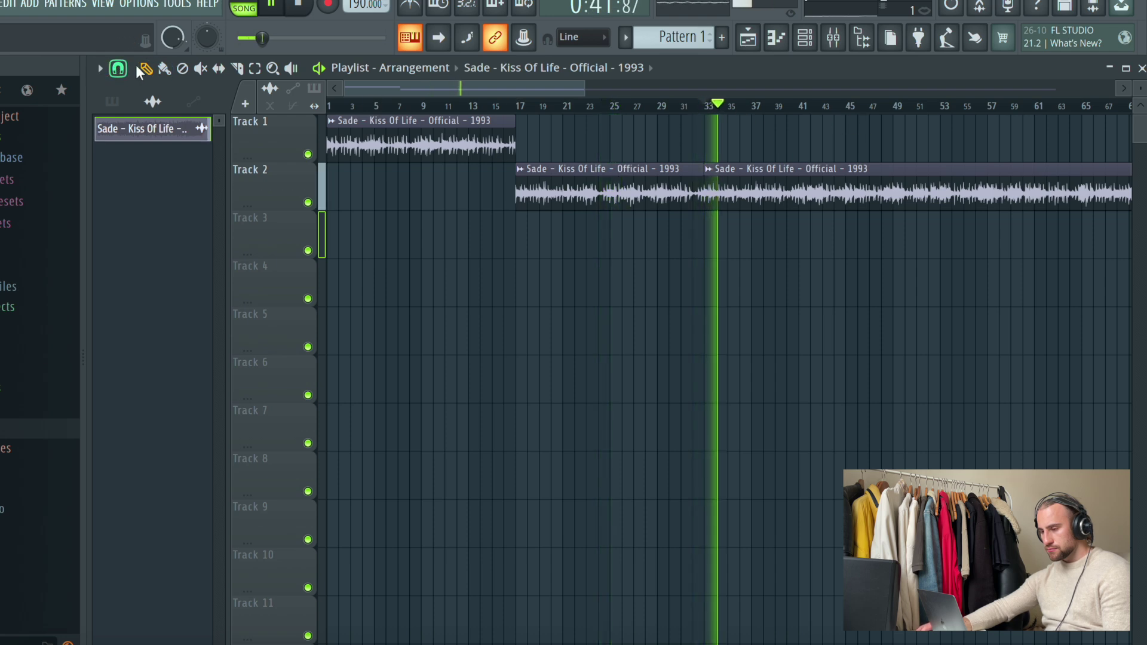
key(Delete)
Mute Track 2 and move its song clip to start at bar 1
click(308, 202)
drag(537, 191, 241, 191)
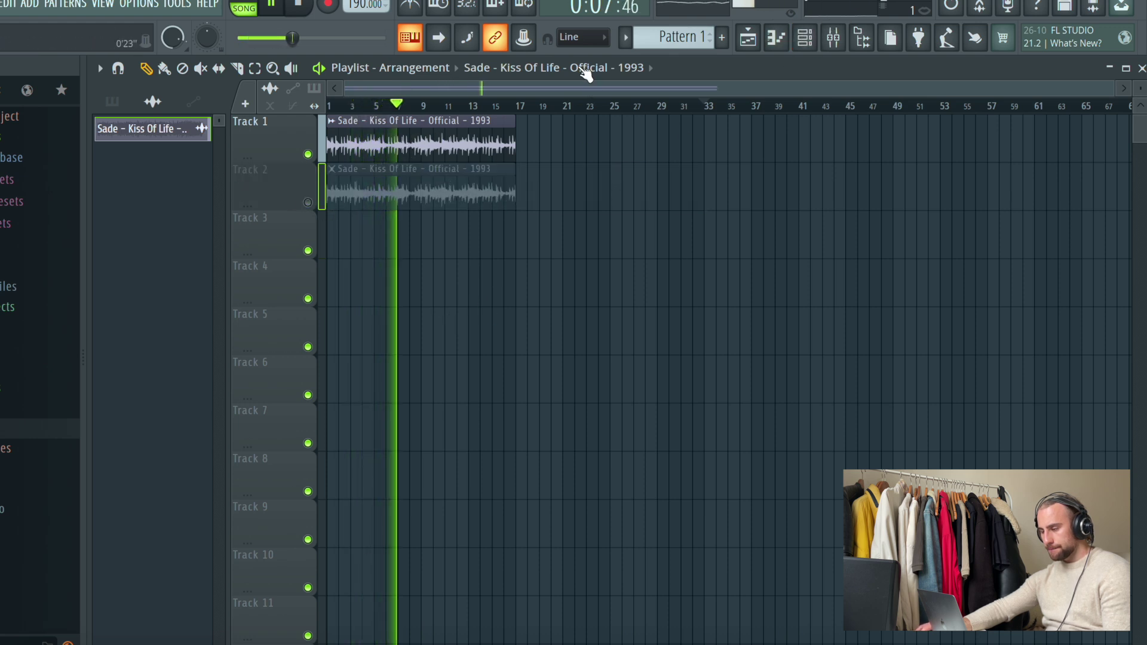
Open the Track 1 clip's settings and raise its time-stretching pitch
double_click(415, 142)
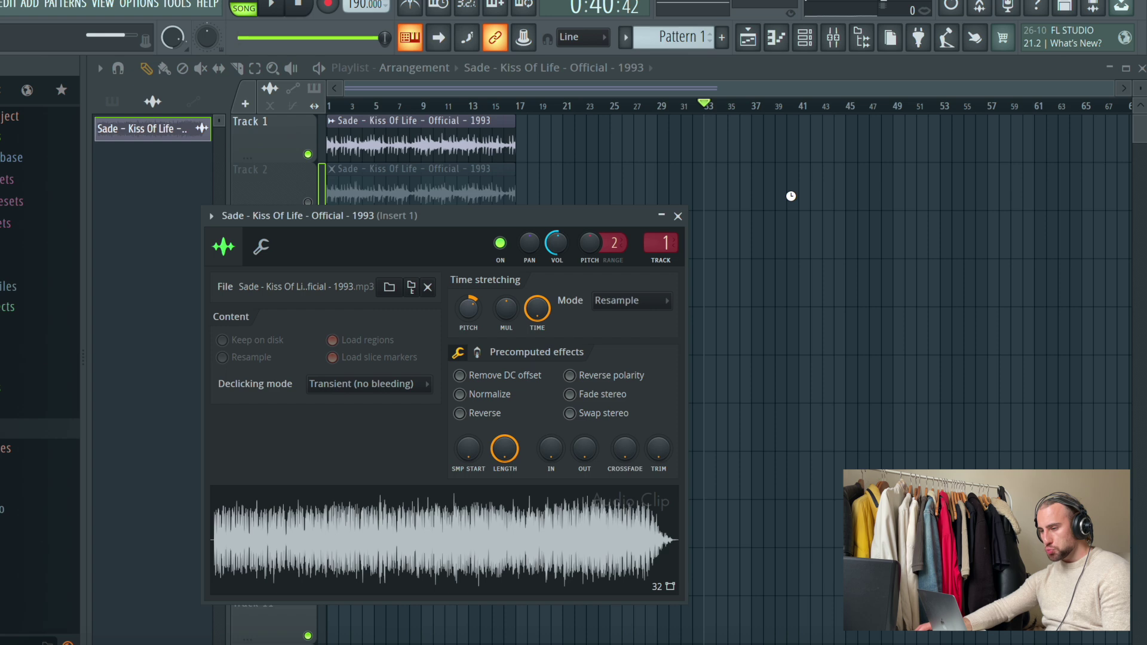
Load FF Pro-Q into the first effect slot of mixer Insert 1
click(836, 40)
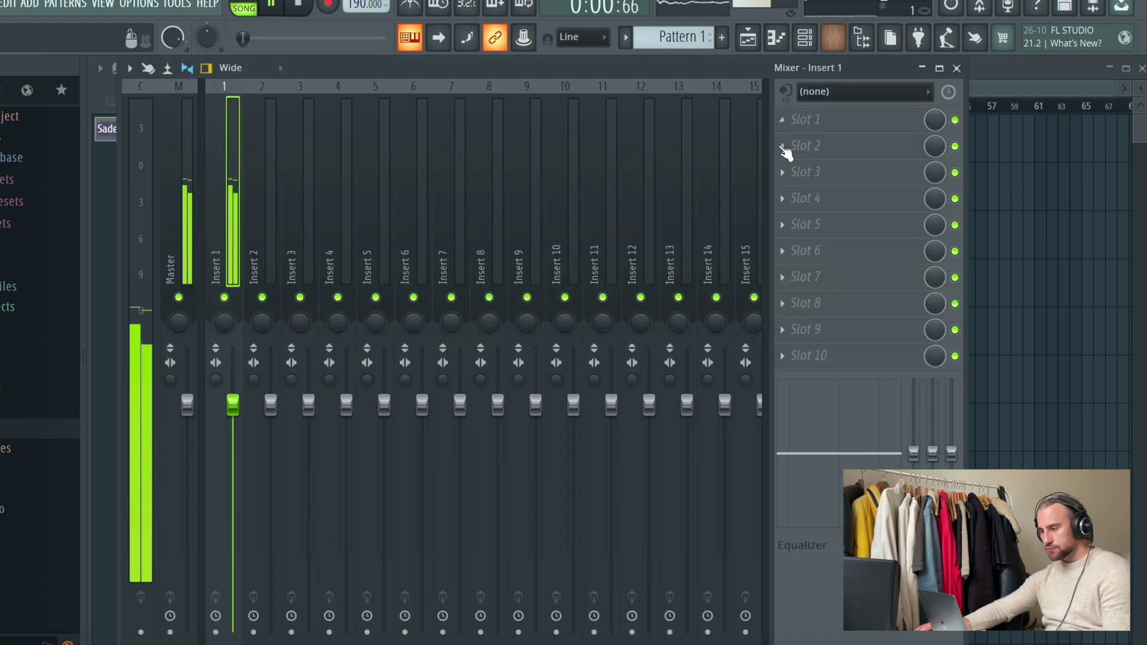
click(819, 123)
click(278, 209)
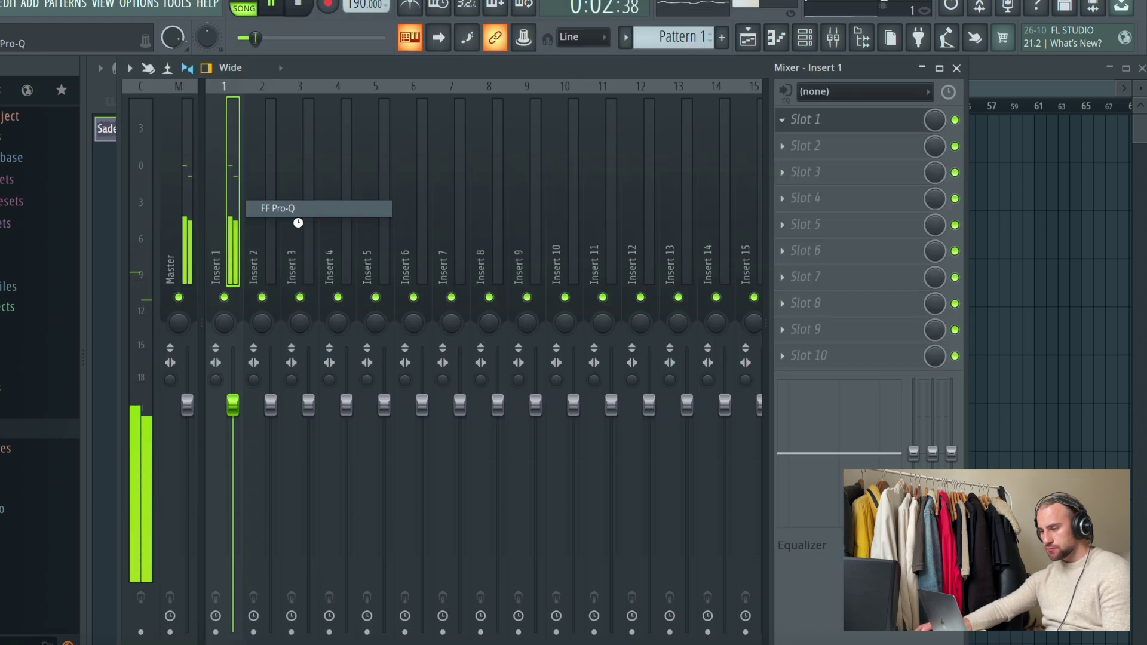
Shape the Pro-Q curve with a low cut at about 50 Hz and a -30 dB high shelf at about 10.6 kHz
drag(55, 277, 134, 572)
mouse_move(372, 425)
mouse_down()
mouse_move(378, 435)
mouse_move(388, 426)
mouse_up()
drag(597, 270, 531, 328)
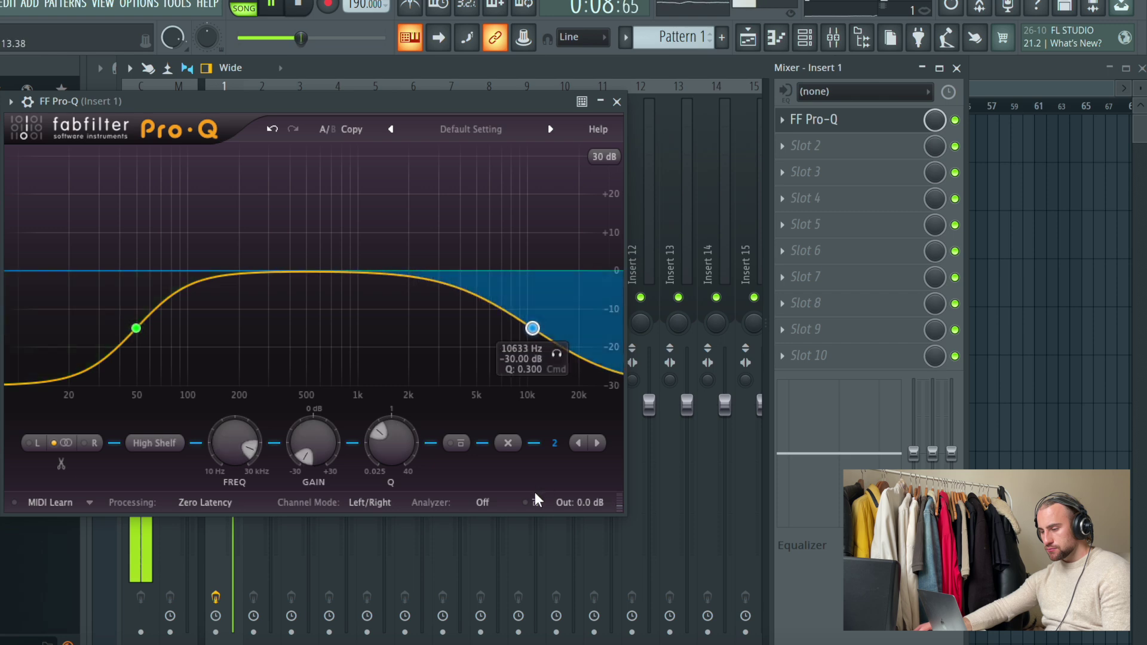
drag(382, 443, 383, 431)
click(776, 37)
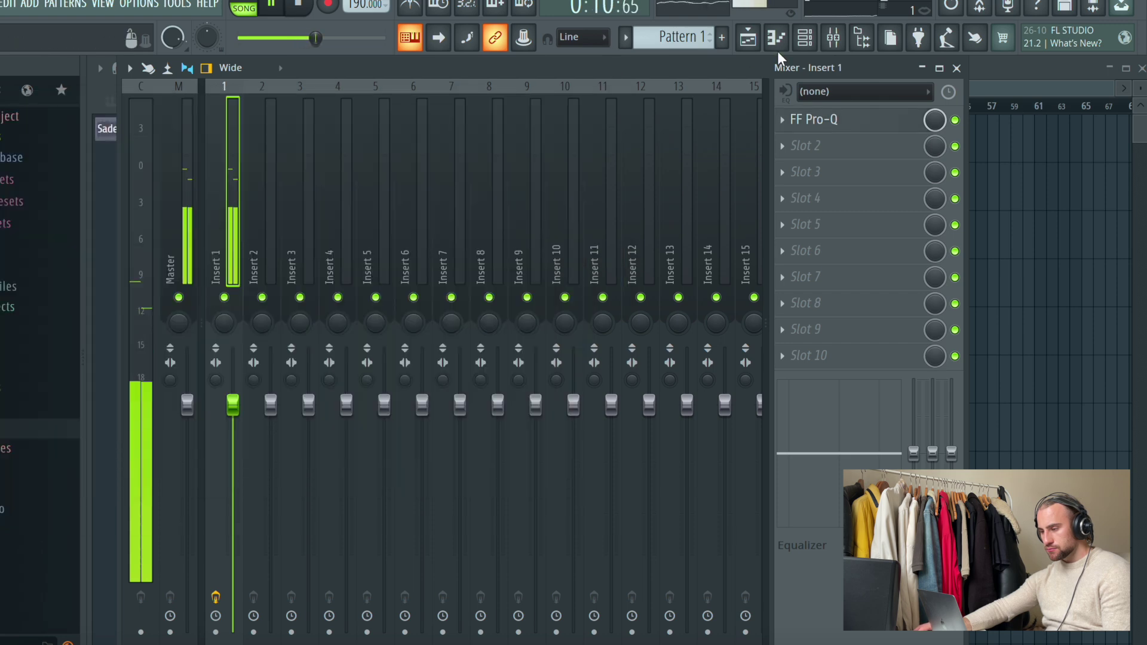
click(746, 40)
Add the OTECLAP 1 sample from the ESSENTIALS drum kit as a new channel in the channel rack
click(675, 39)
scroll(39, 424, down, 5)
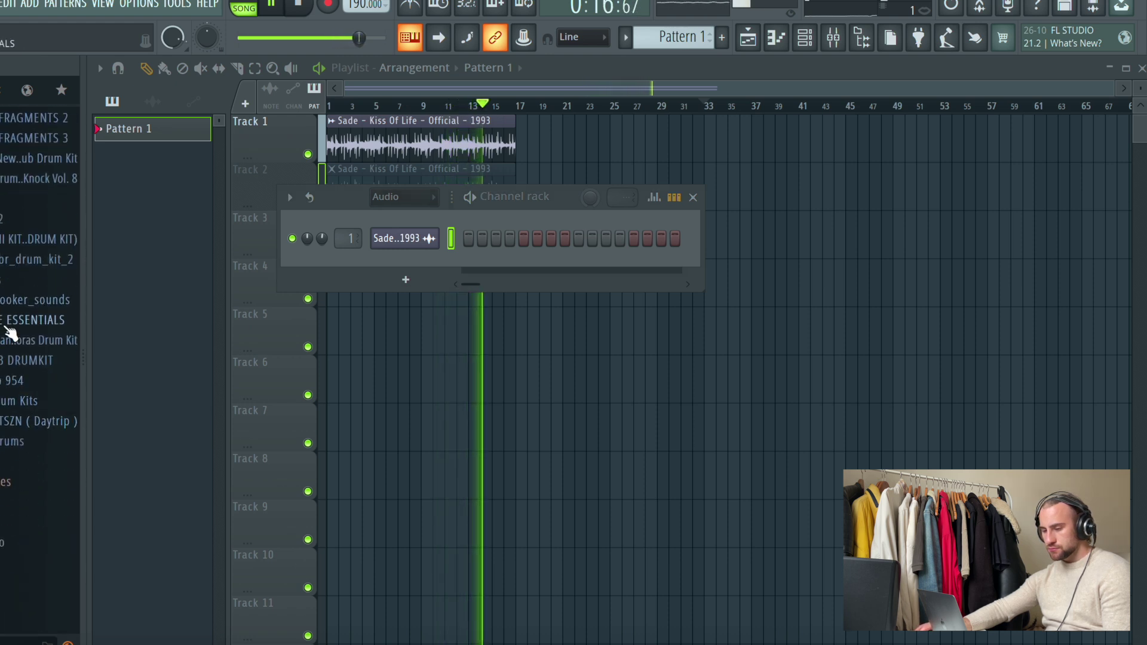
click(7, 328)
click(20, 470)
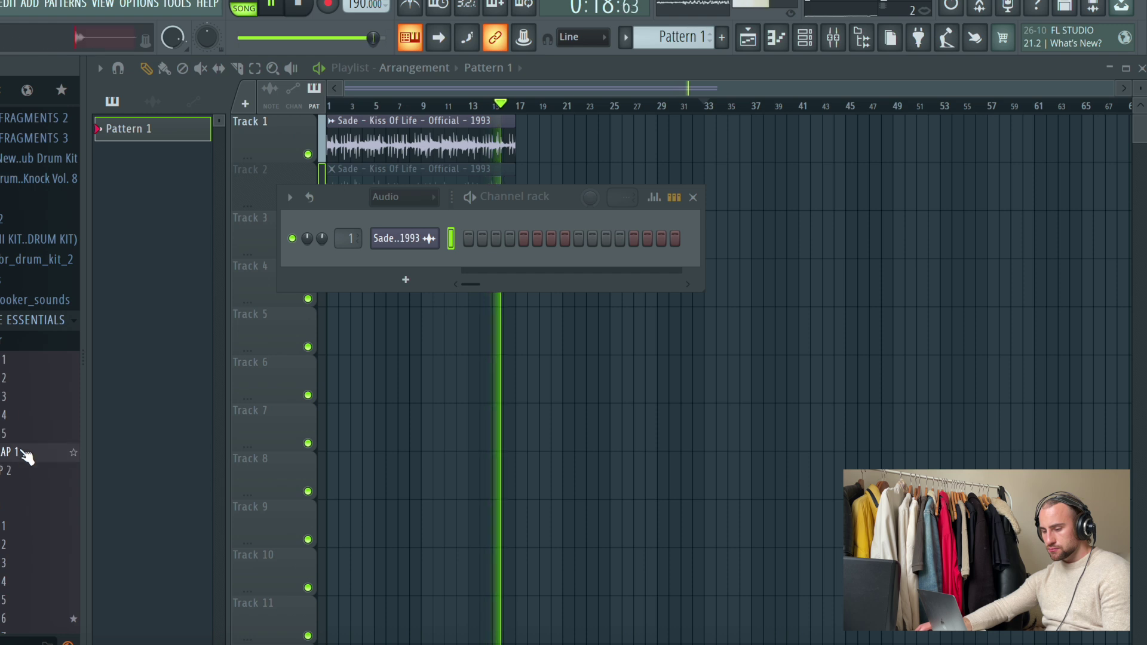
scroll(27, 457, down, 2)
drag(26, 339, 389, 275)
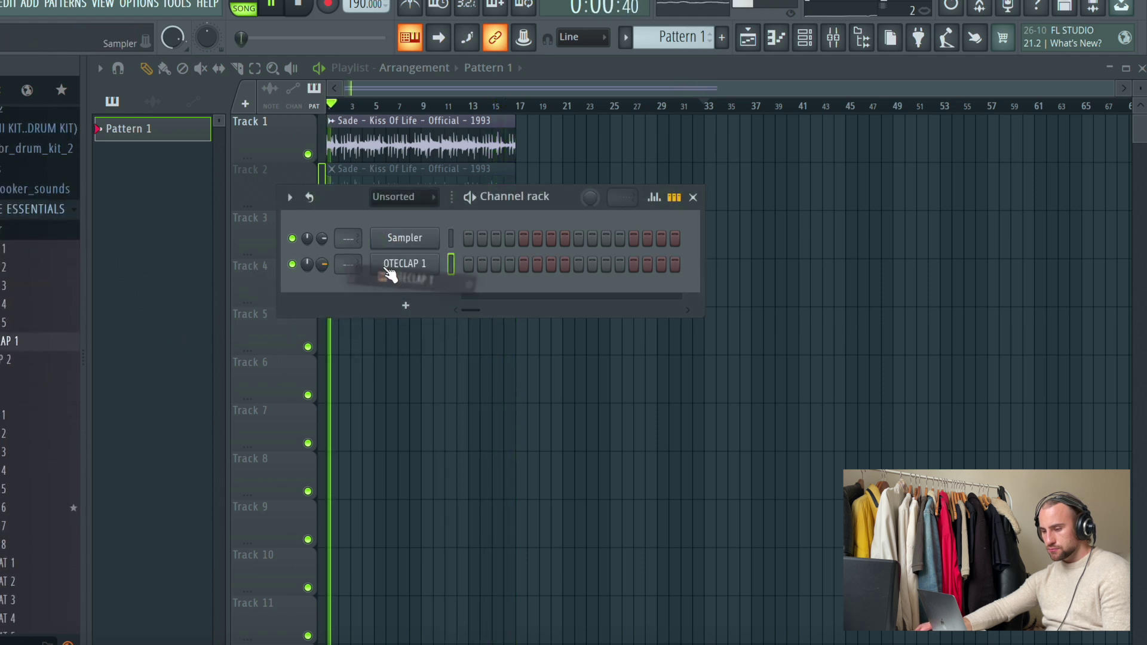
Add a C5 note in bar 1 of OTECLAP 1's piano roll and place Pattern 1 on Track 3 at bars 1 and 9
right_click(444, 266)
click(478, 263)
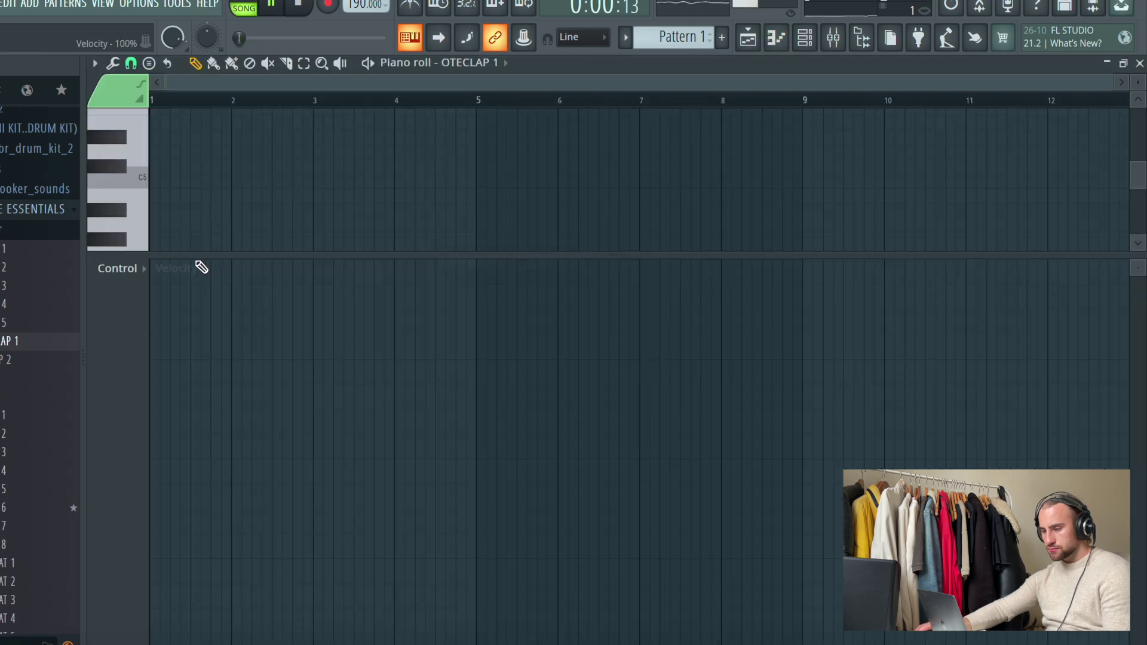
drag(200, 255, 197, 435)
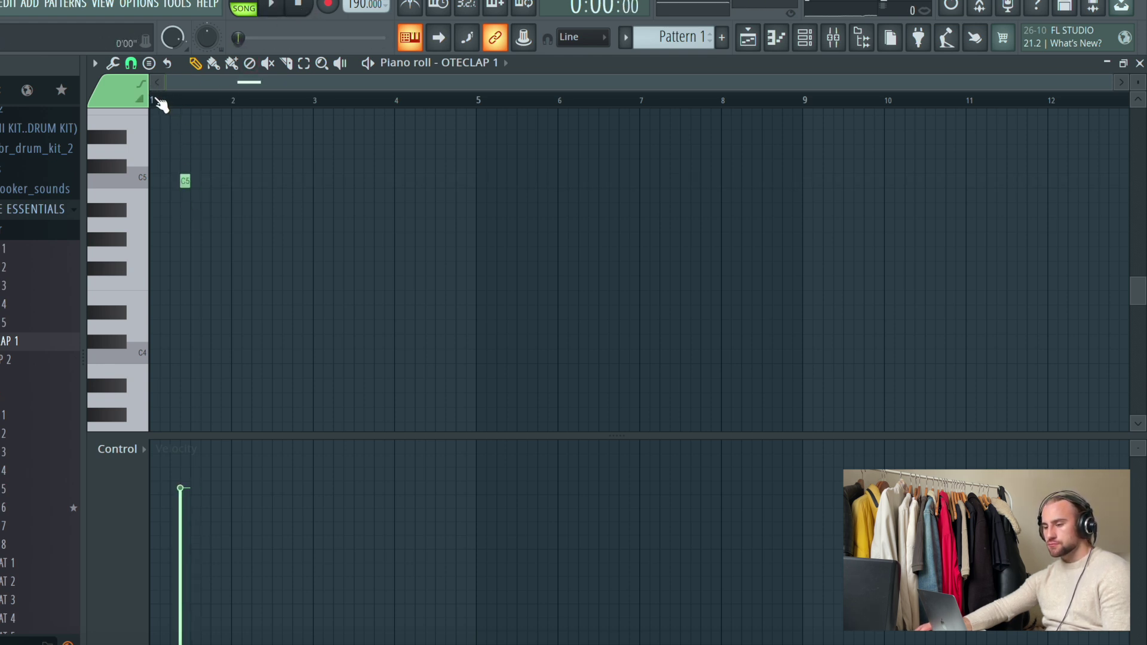
click(767, 43)
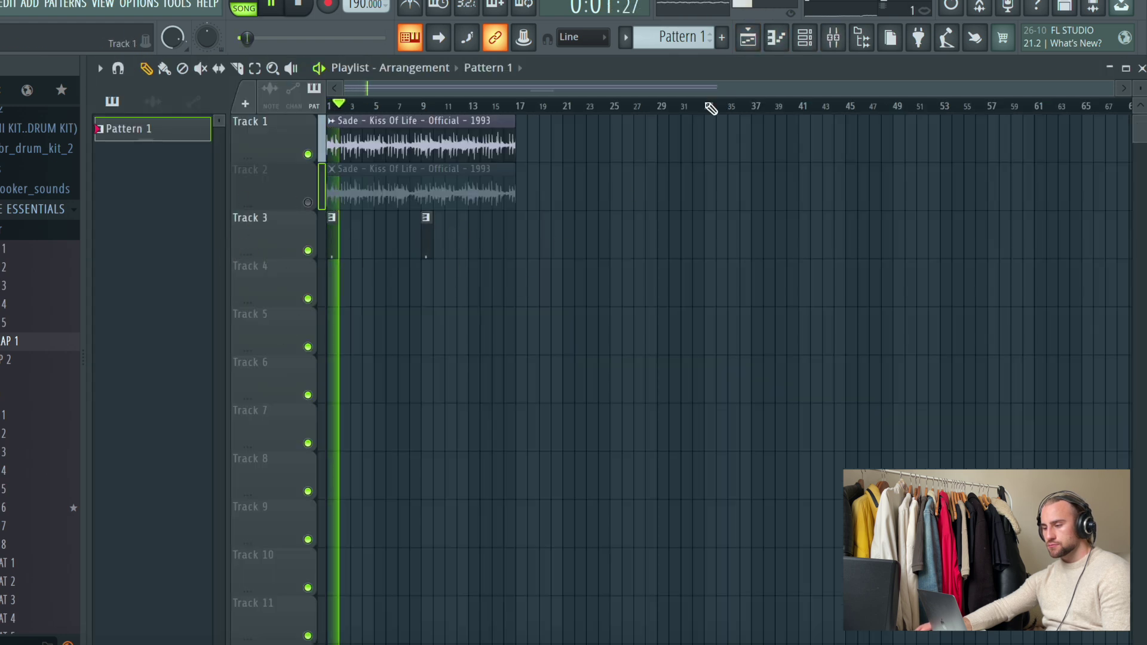
Reposition the OTECLAP 1 C5 note to the middle of bar 1 while auditioning it against the sample
click(805, 44)
click(509, 276)
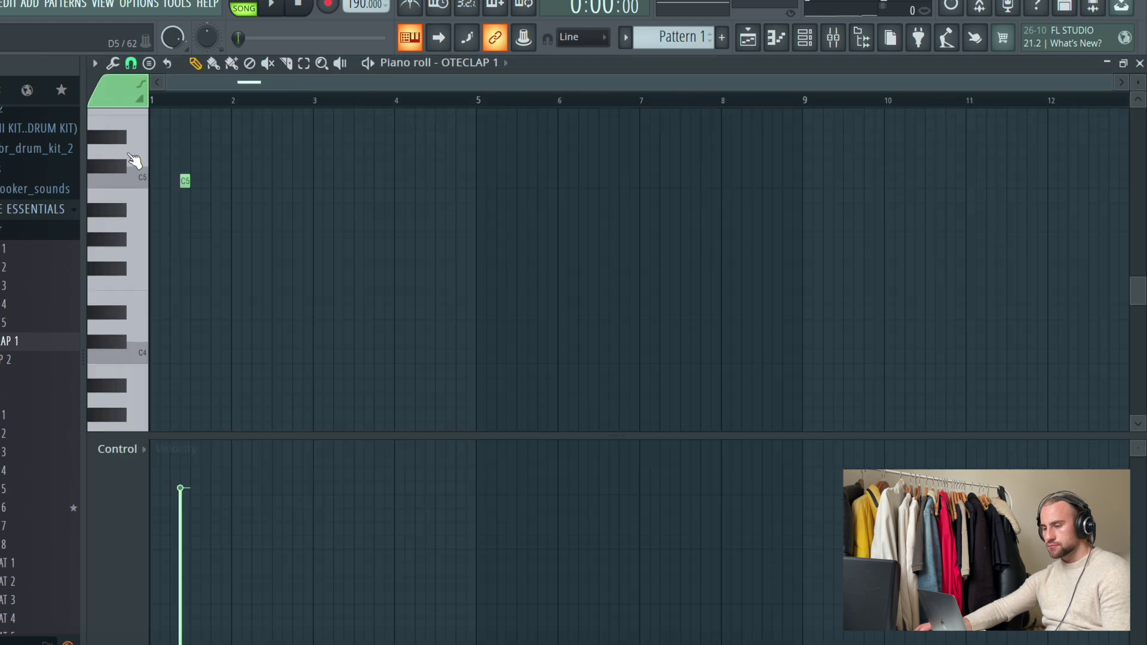
key(space)
drag(180, 181, 235, 184)
right_click(230, 184)
key(space)
key(space)
key(space)
drag(233, 82, 214, 135)
key(space)
drag(290, 182, 343, 185)
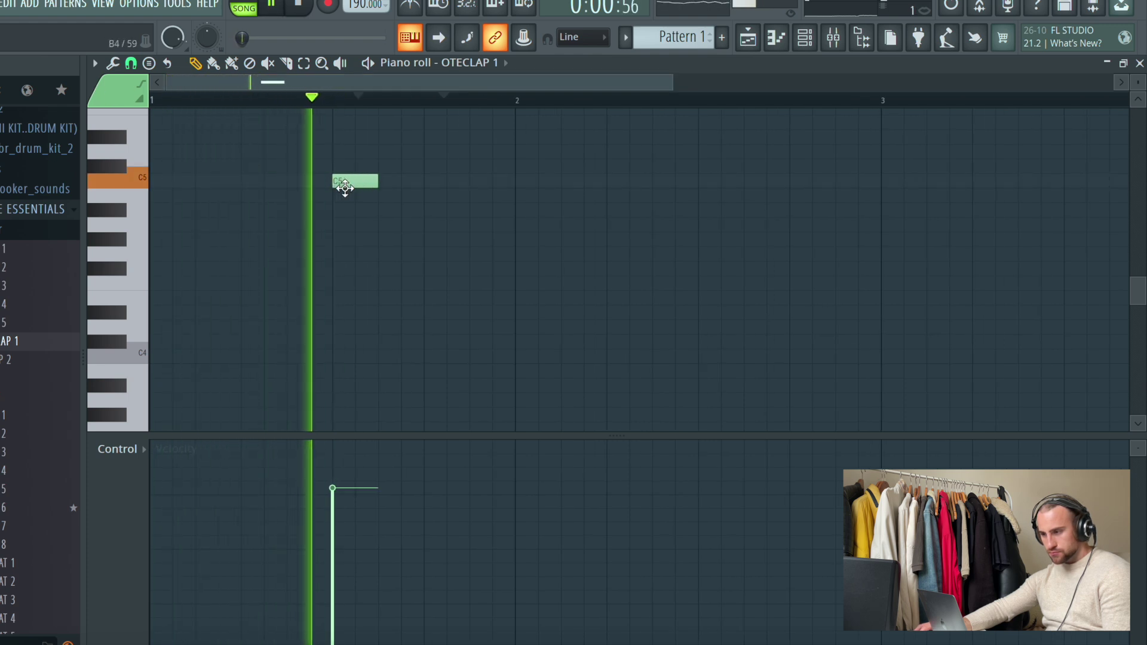
Place C5 clap notes in the middle of bars 2, 3 and 4
click(708, 181)
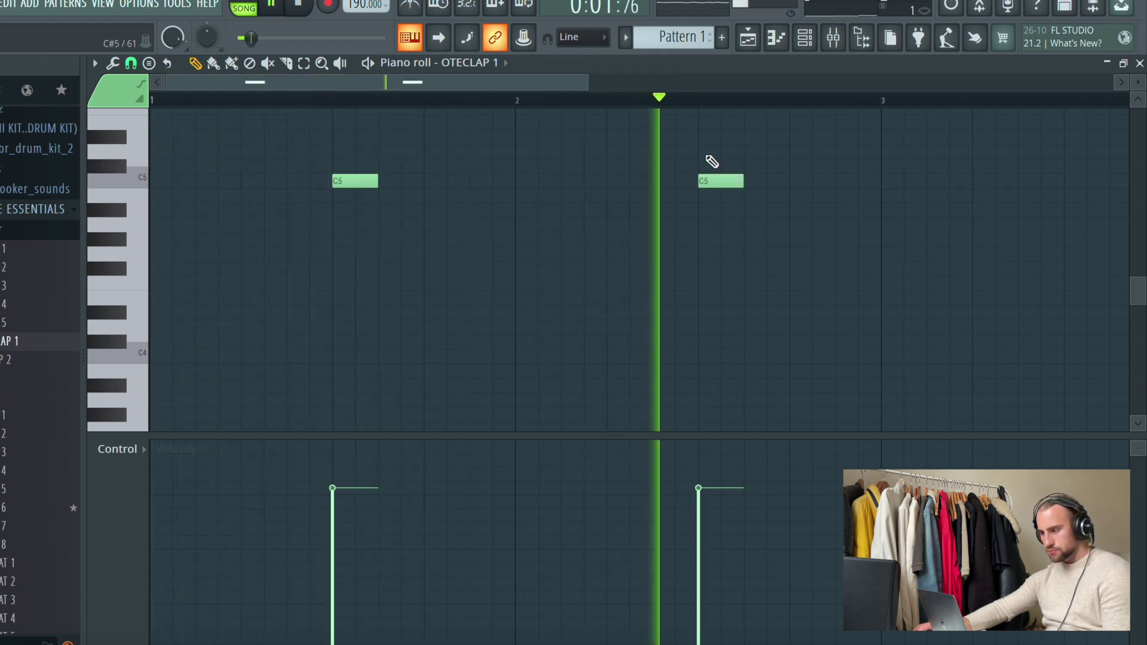
scroll(706, 112, down, 3)
key(space)
key(space)
click(566, 181)
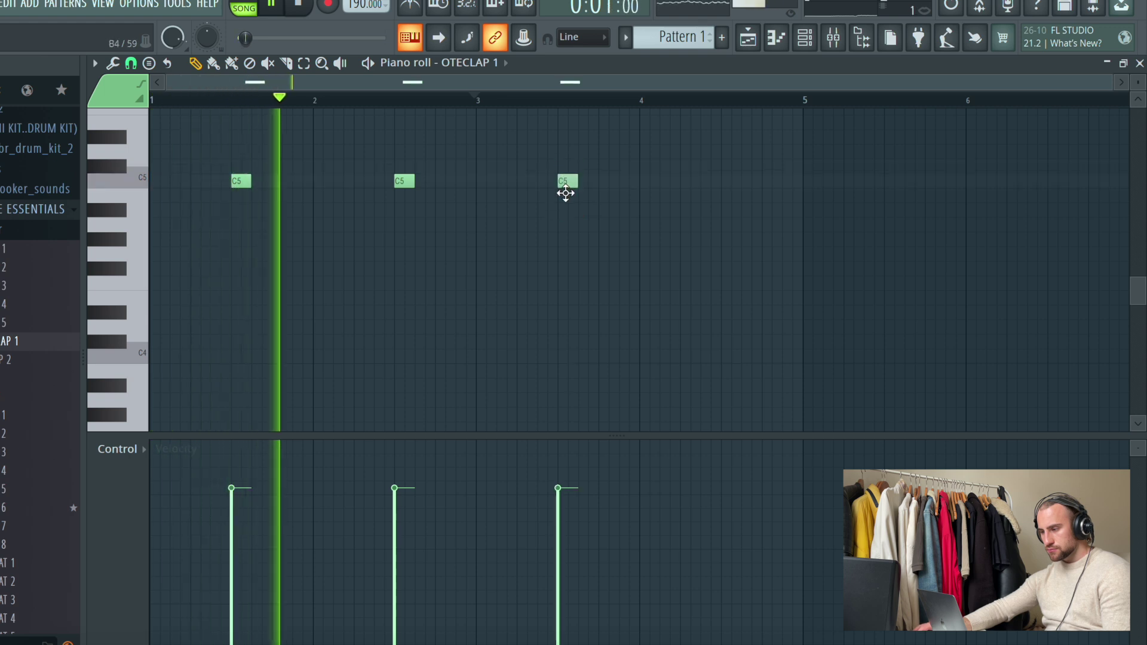
click(729, 181)
right_click(730, 181)
click(730, 181)
Duplicate the four clap notes so the same rhythm fills bars 5 to 8
key(ctrl+b)
drag(540, 181, 670, 184)
click(722, 271)
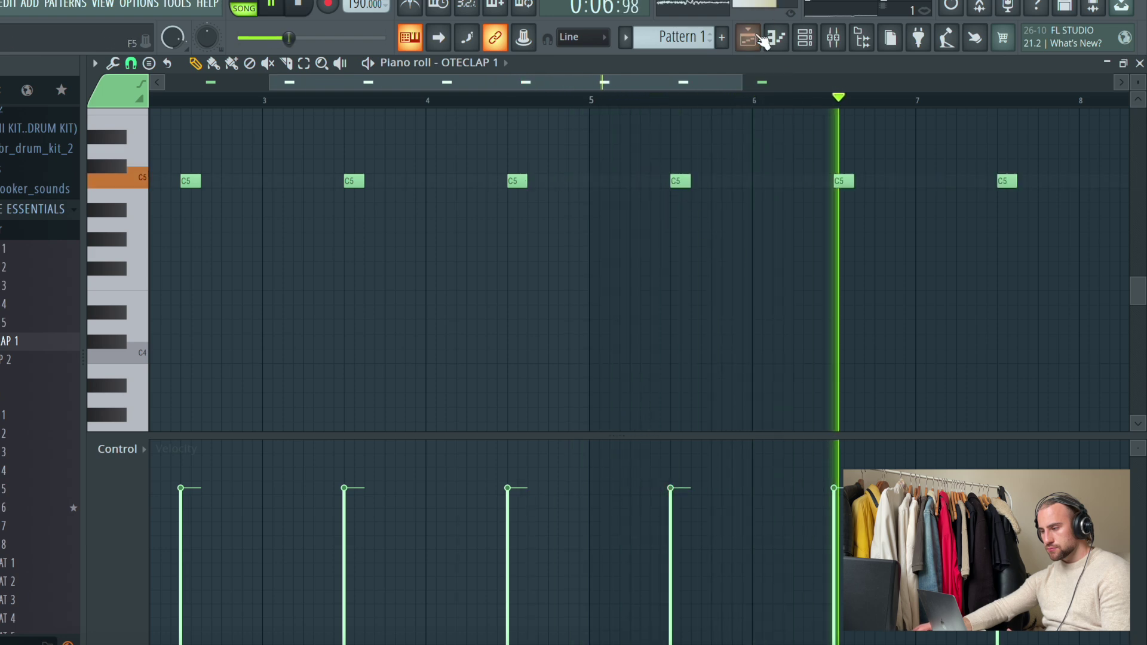
Add the OTESNARE 3 sample from the OTE ESSENTIALS kit as a new channel below OTECLAP 1
click(805, 39)
click(807, 40)
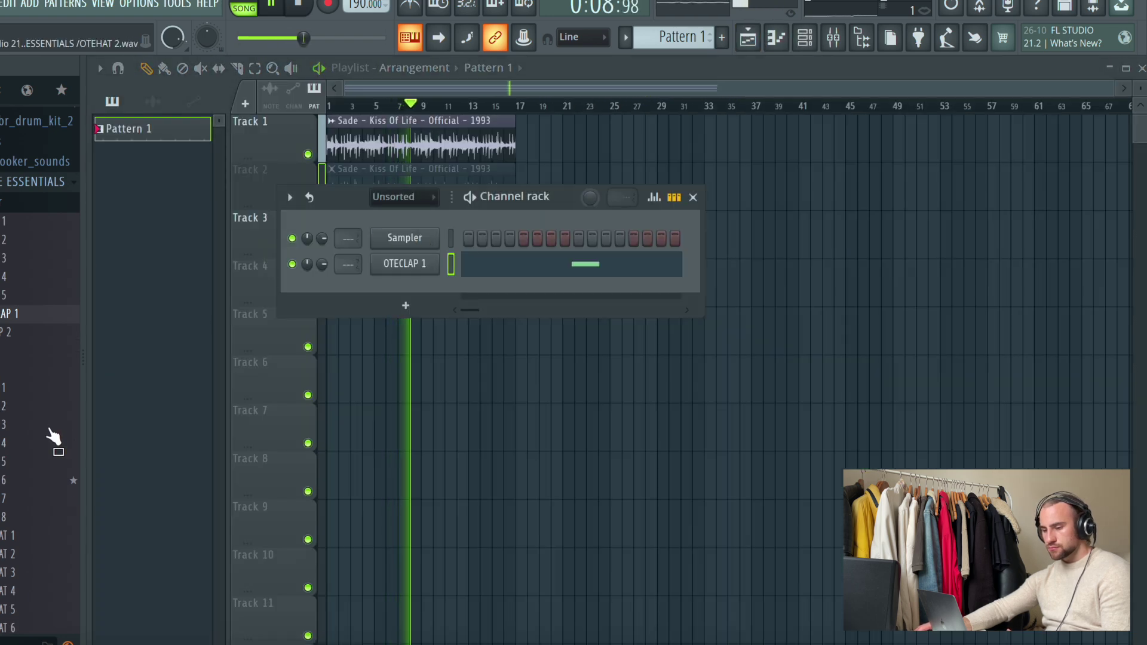
scroll(24, 358, down, 8)
drag(8, 415, 8, 426)
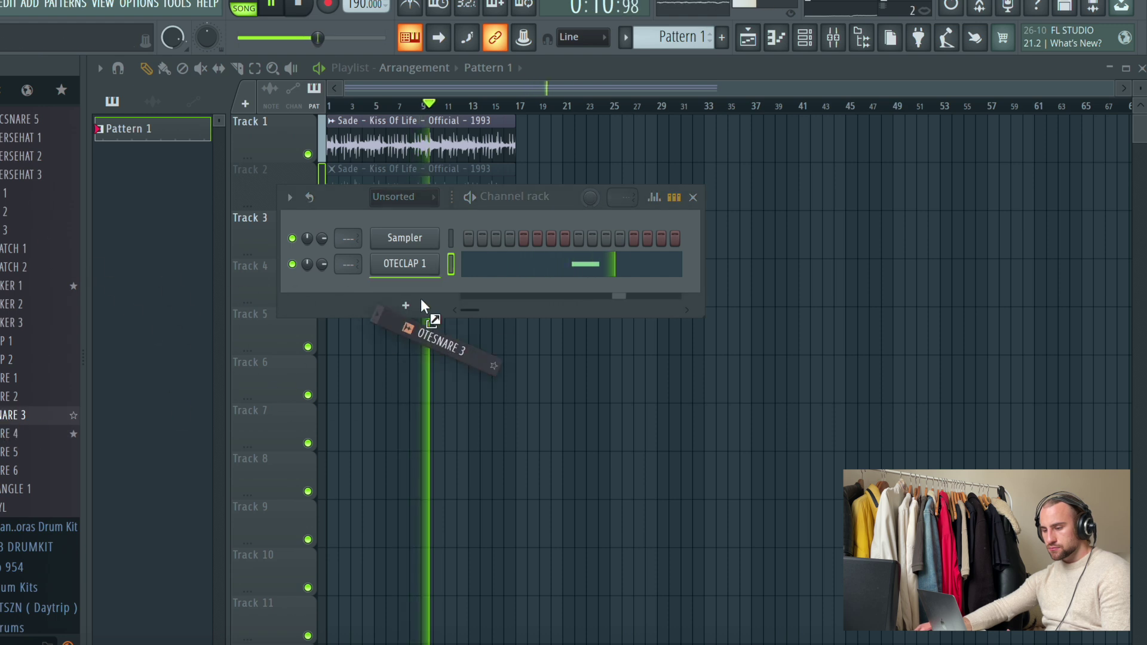
drag(420, 298, 418, 295)
Copy OTECLAP 1's notes into OTESNARE 3 and lower the volumes of both channels
right_click(407, 263)
click(629, 280)
right_click(404, 289)
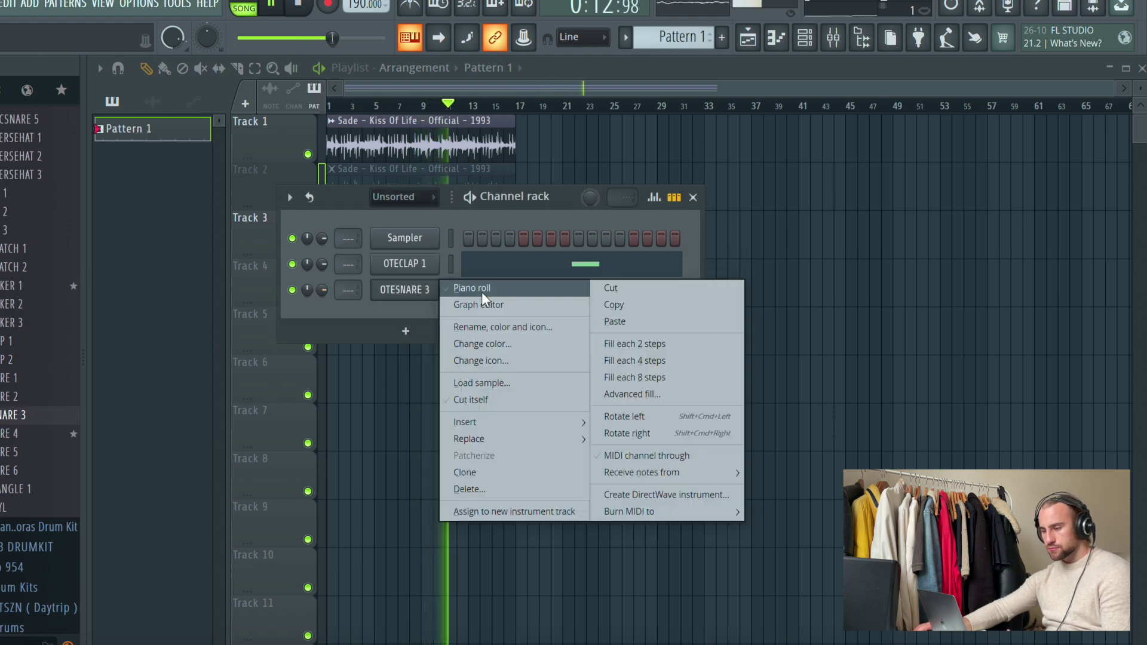
click(626, 323)
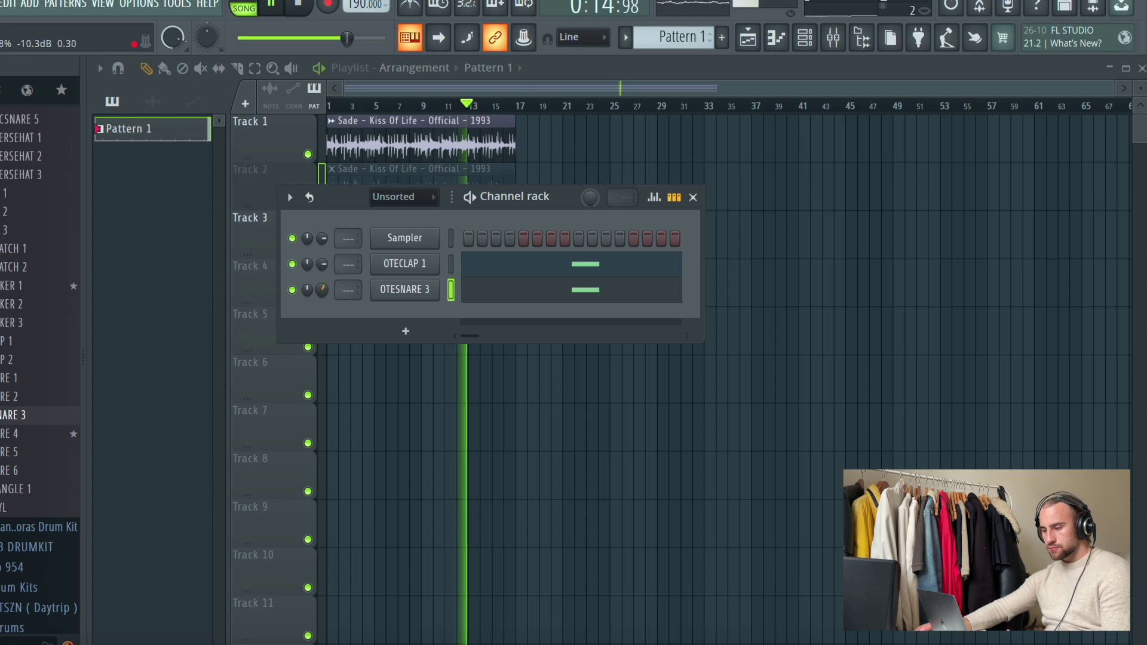
drag(322, 288, 323, 285)
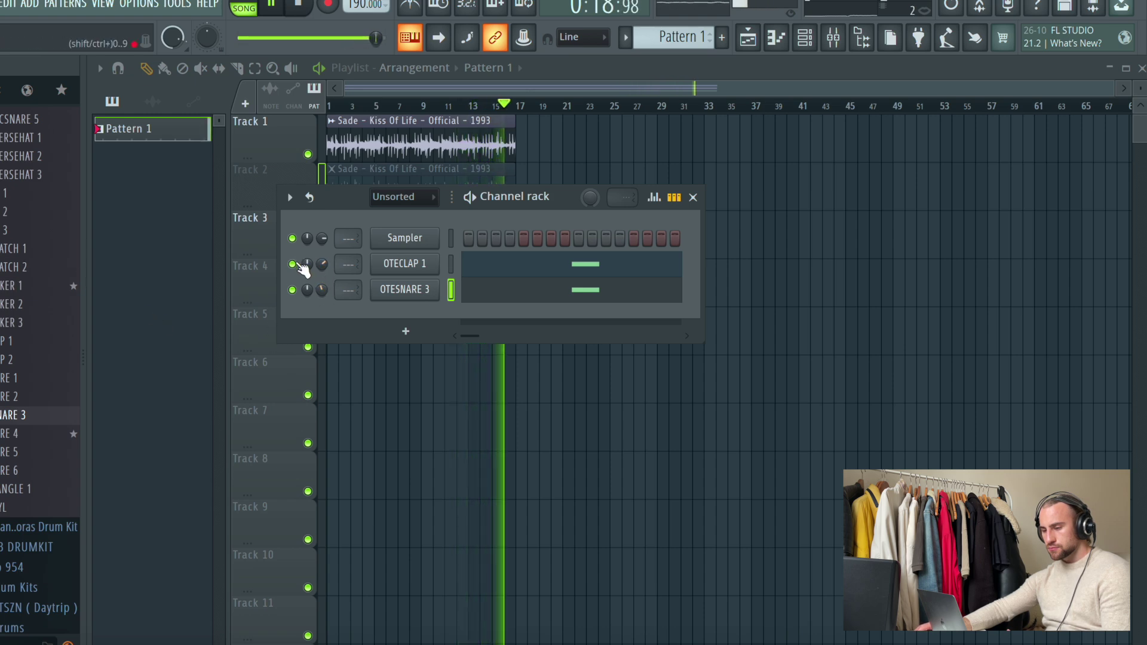
Audition the OTE ESSENTIALS hats and 808s and look through the other drum kits for further sounds
scroll(36, 304, up, 4)
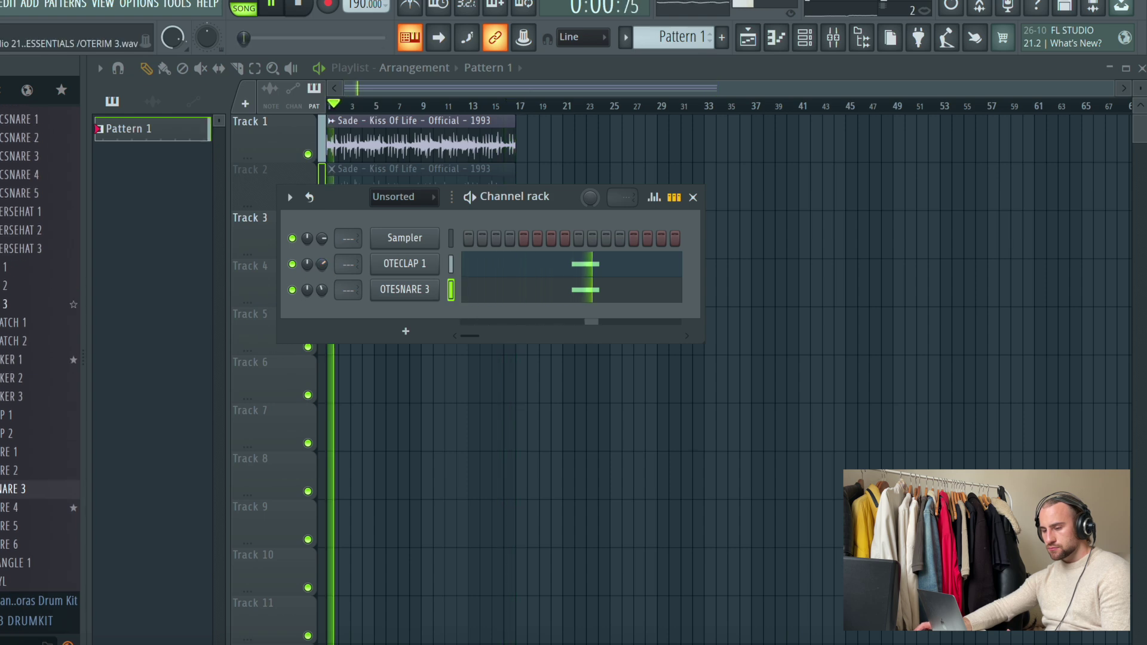
scroll(4, 316, up, 5)
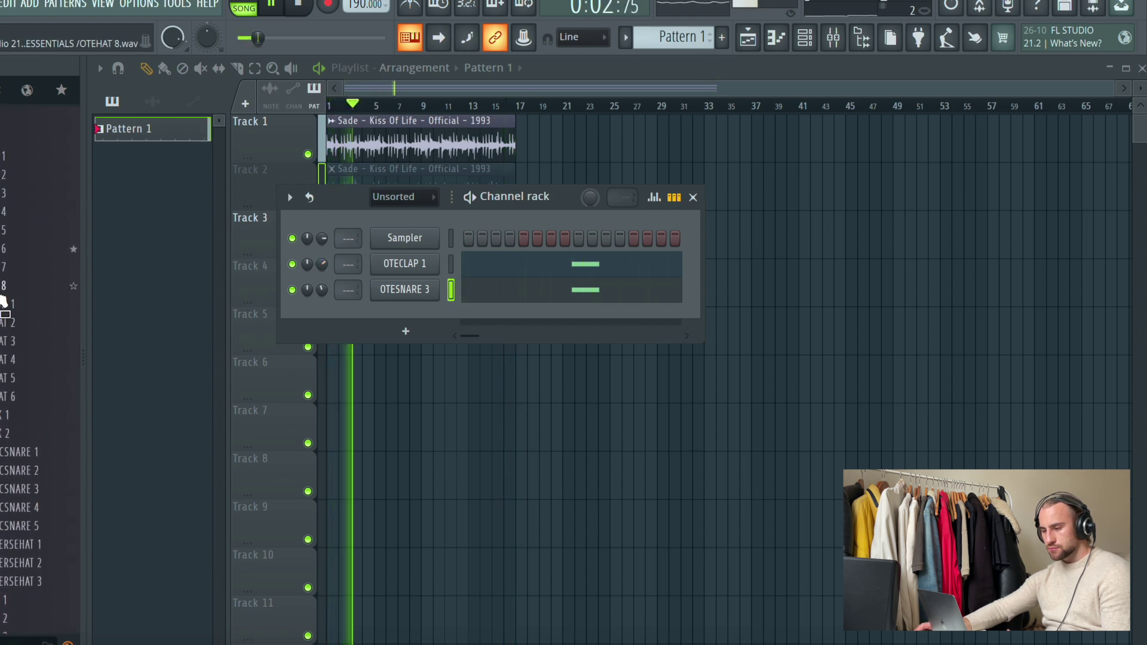
scroll(5, 307, up, 7)
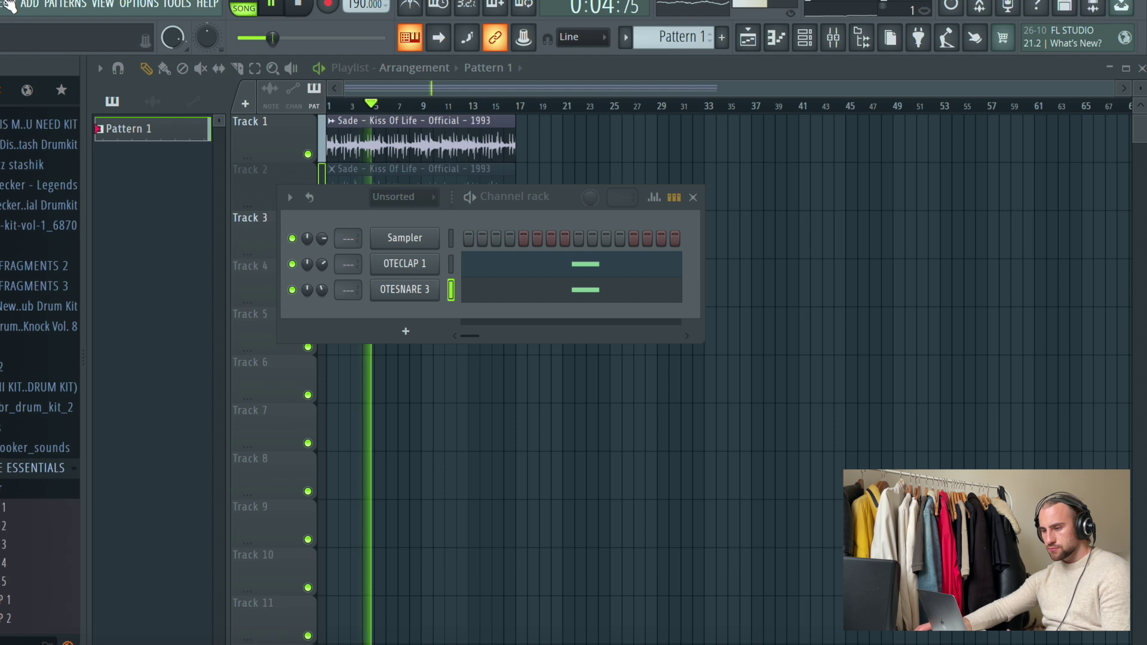
click(2, 8)
click(11, 248)
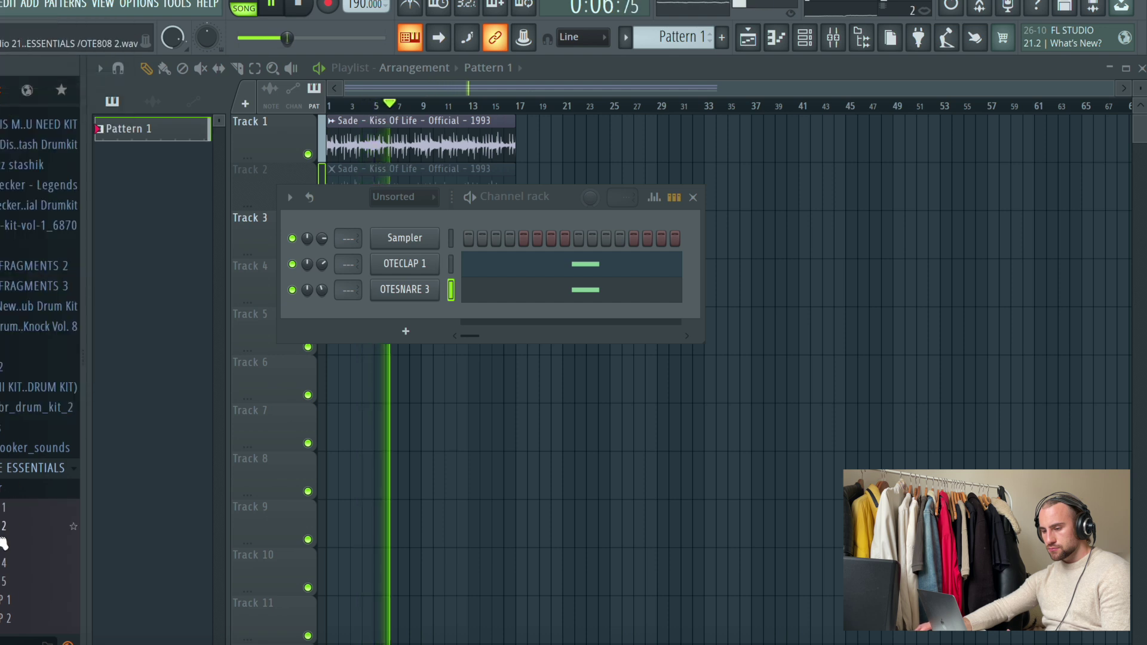
scroll(3, 541, down, 3)
click(5, 274)
scroll(7, 269, up, 3)
click(15, 310)
click(13, 311)
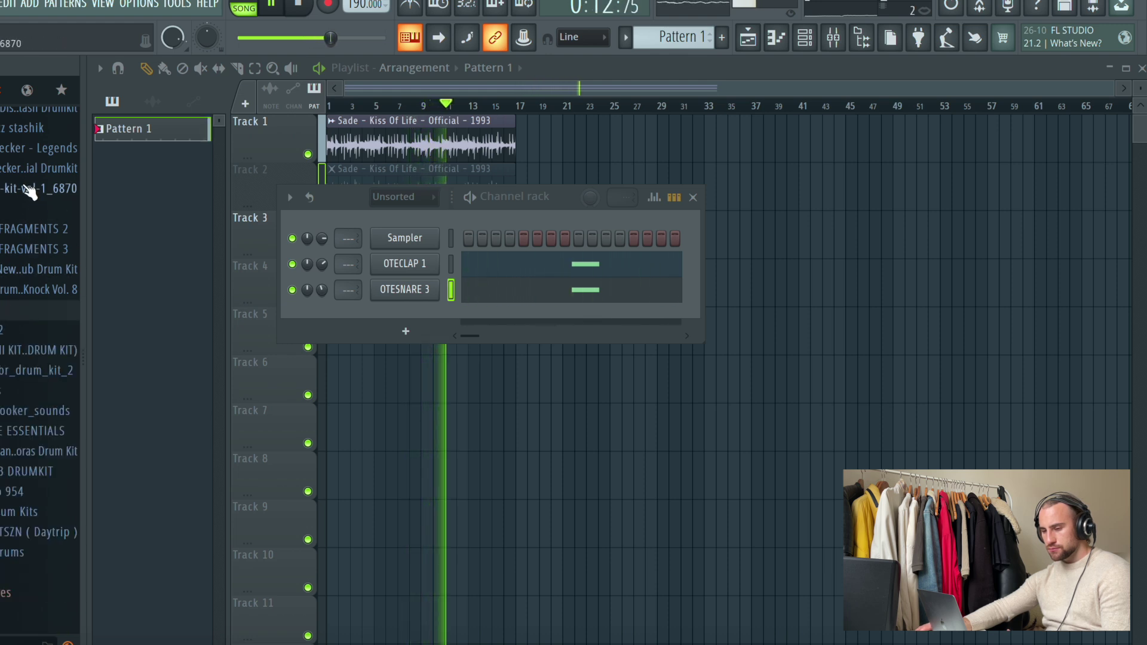
Audition snares and percs in the New Jersey Club Drum Kit and add the Dam D - Slap Prec sample as a channel
click(9, 273)
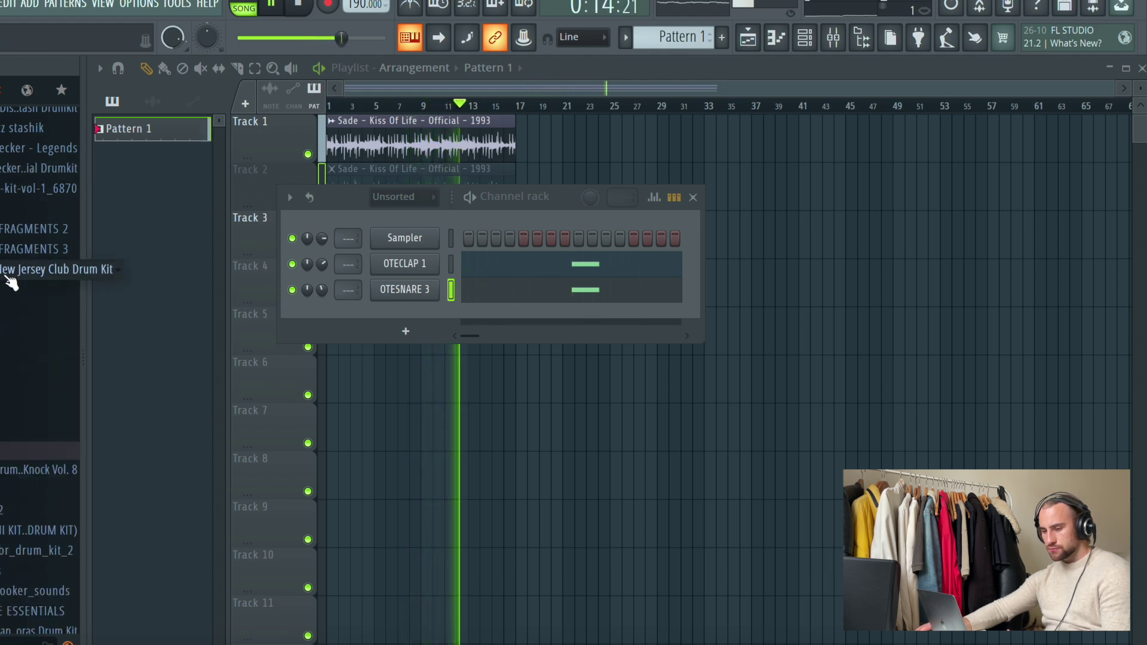
click(7, 441)
click(23, 505)
click(33, 580)
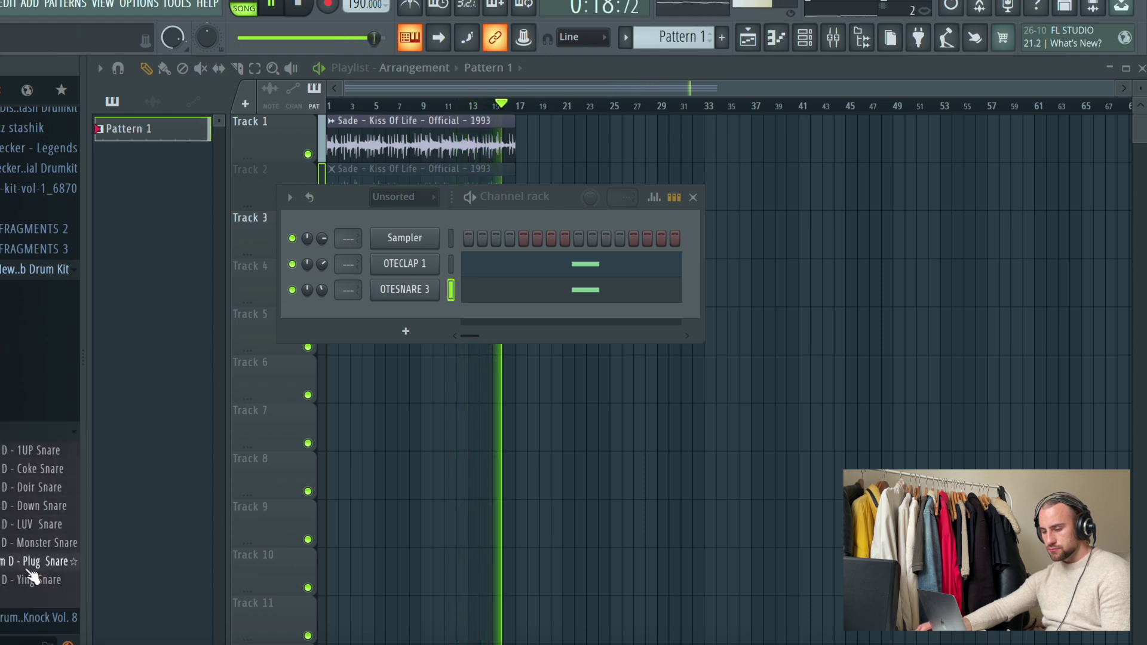
click(7, 412)
click(24, 430)
click(24, 448)
click(6, 487)
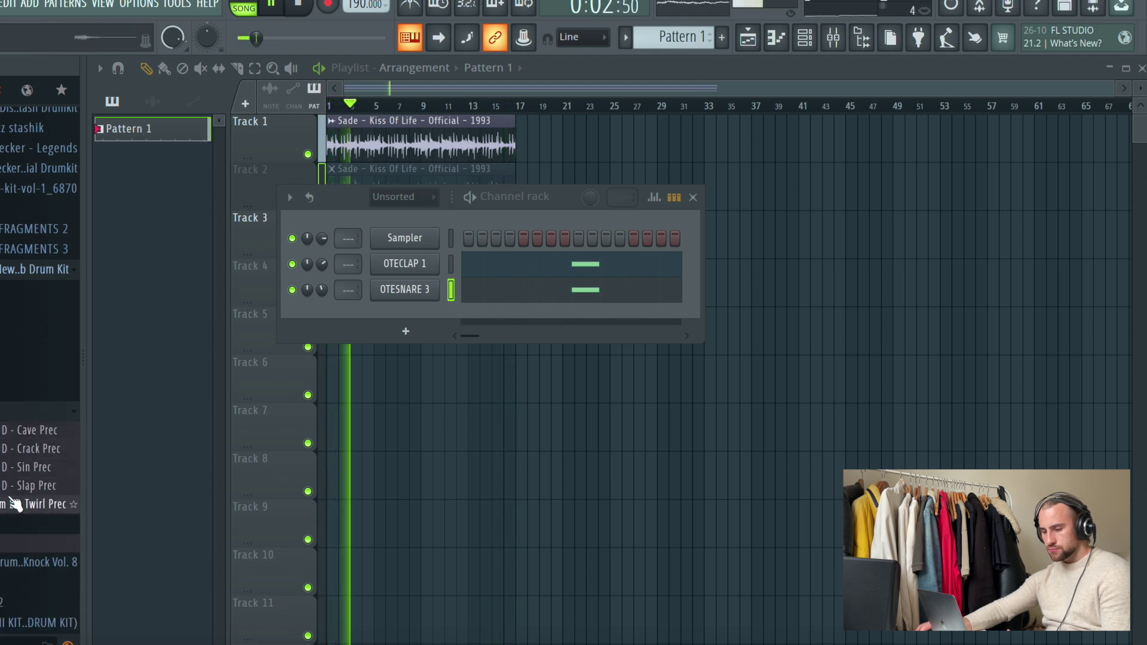
drag(421, 315, 421, 316)
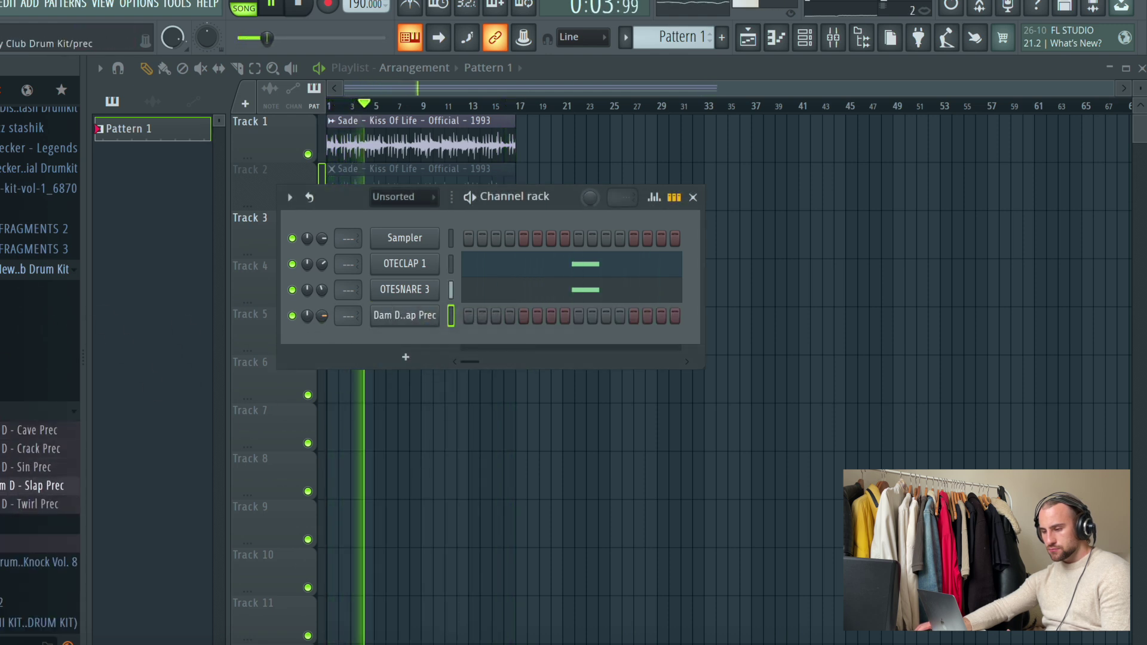
Audition the New Jersey Club Drum Kit's hi-hats and add Dam D - FLY Hit Hat as a channel
click(5, 389)
click(18, 406)
click(19, 425)
click(26, 408)
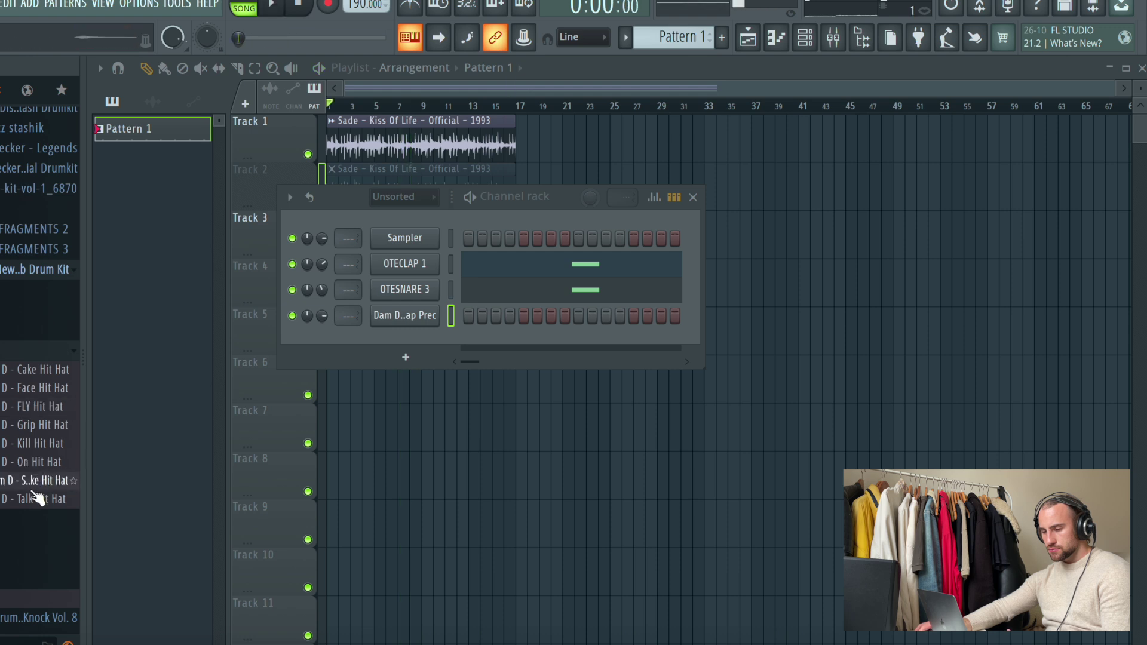
click(36, 517)
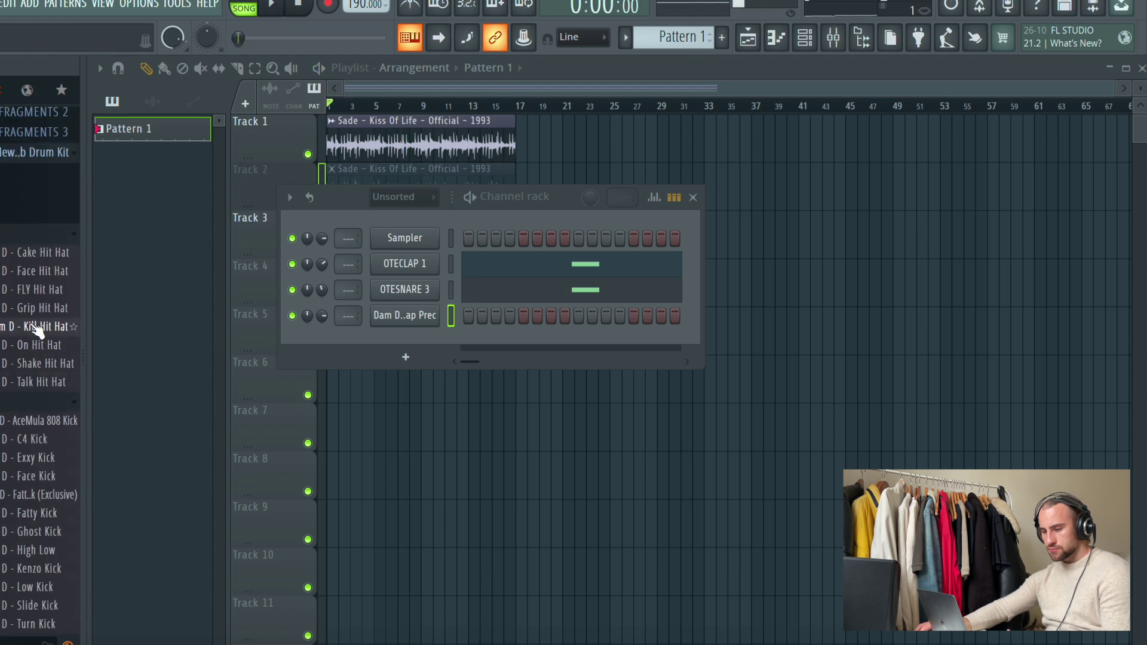
drag(427, 352, 412, 342)
Place three evenly spaced C5 notes in the first half of bar 1 in FLY Hit Hat's piano roll
right_click(382, 340)
click(397, 340)
drag(340, 264, 35, 179)
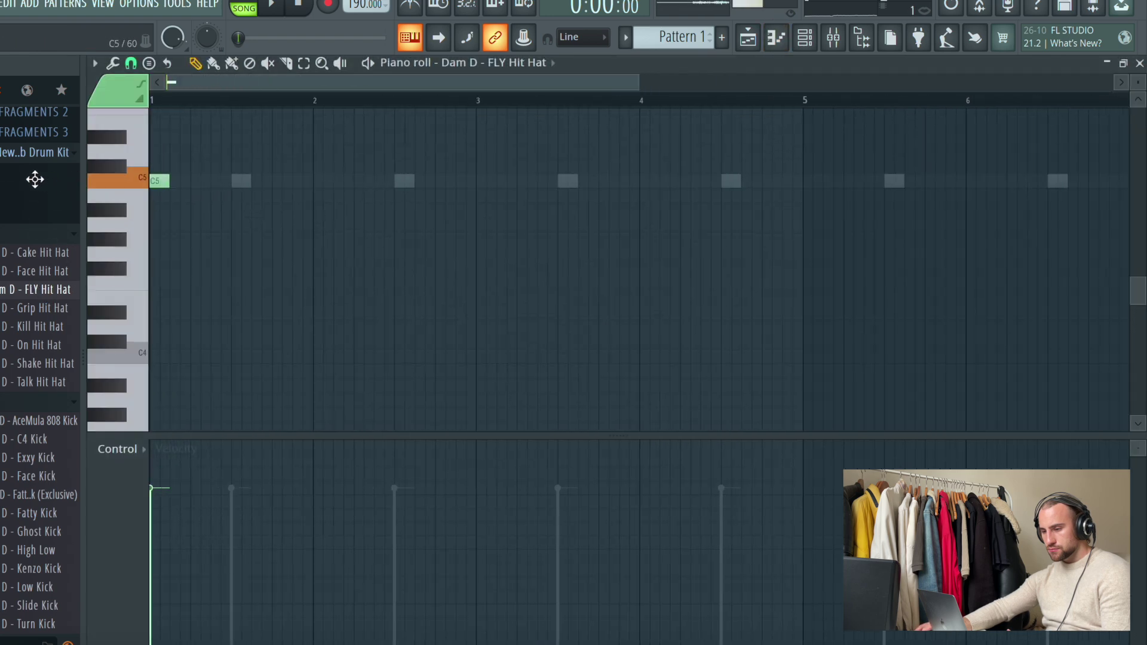
key(space)
key(space)
key(F6)
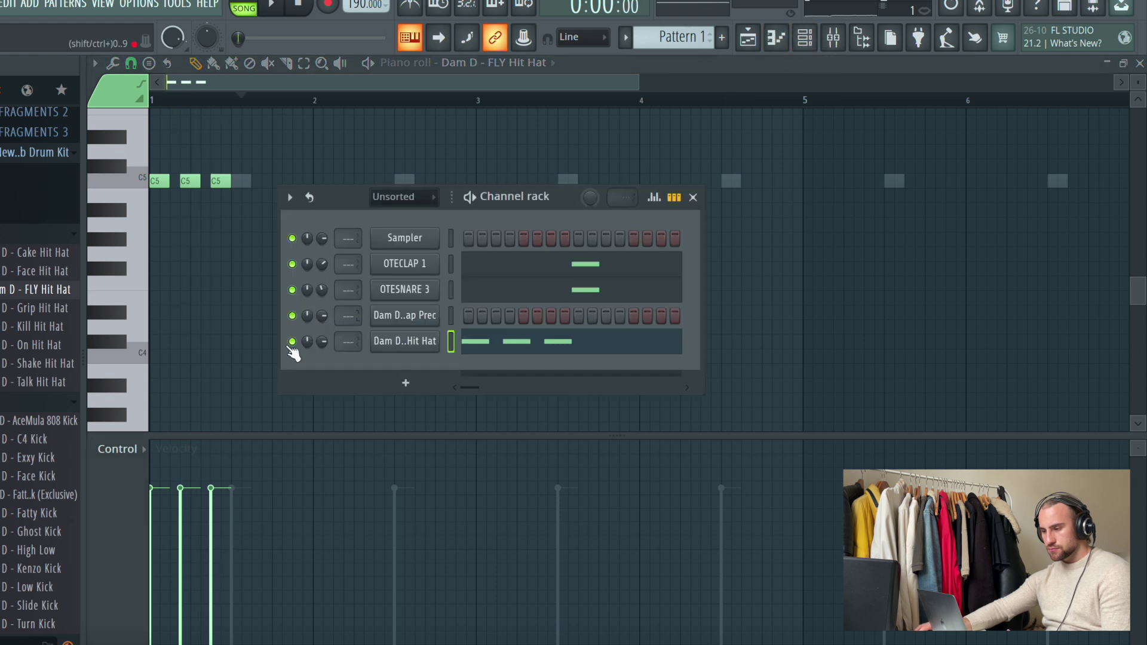
Turn off Use loop points in the FLY Hit Hat sampler and switch playback to pattern mode
click(405, 341)
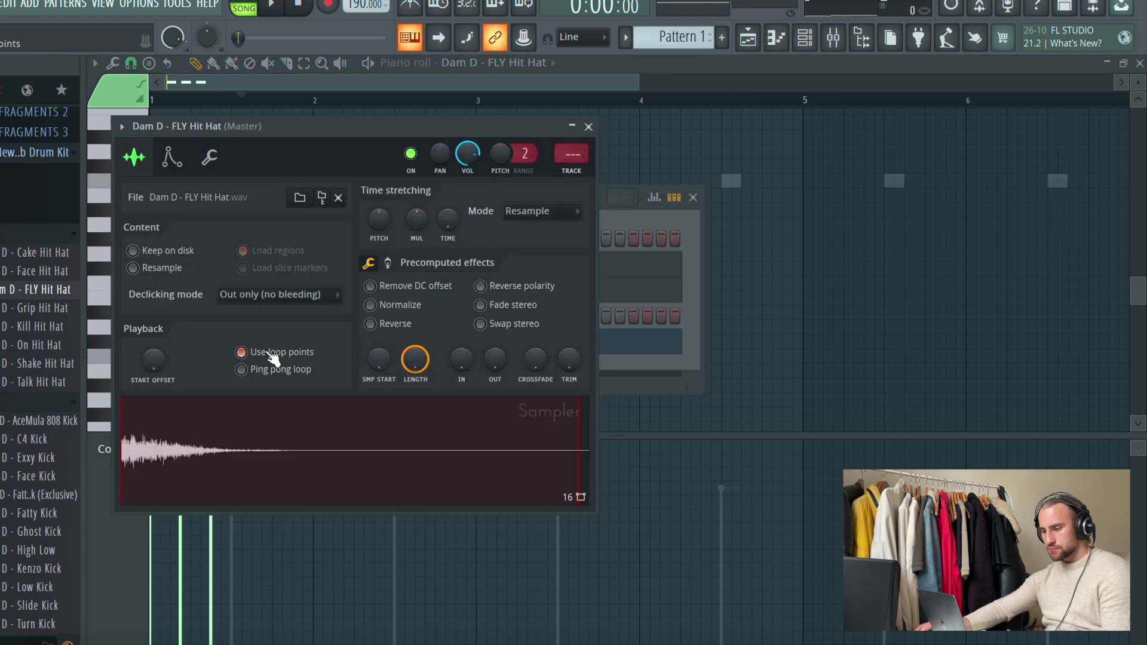
key(space)
key(F7)
click(255, 6)
key(space)
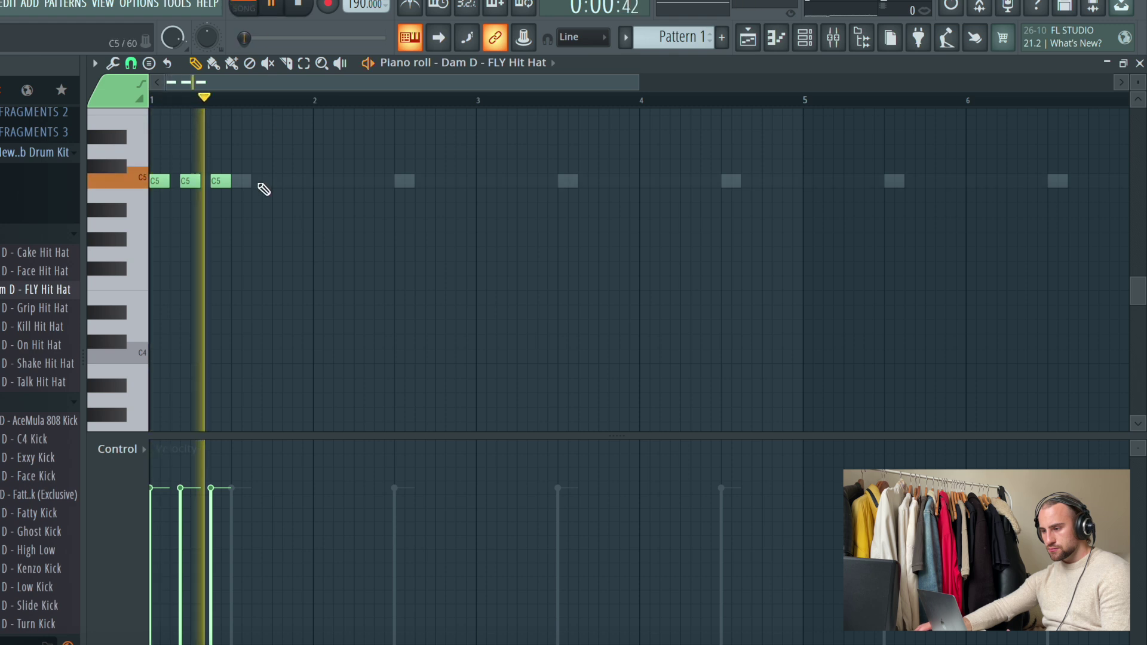
Add three more spaced C5 hat notes across the second half of bar 1, repeating the first half's rhythm
key(space)
click(230, 181)
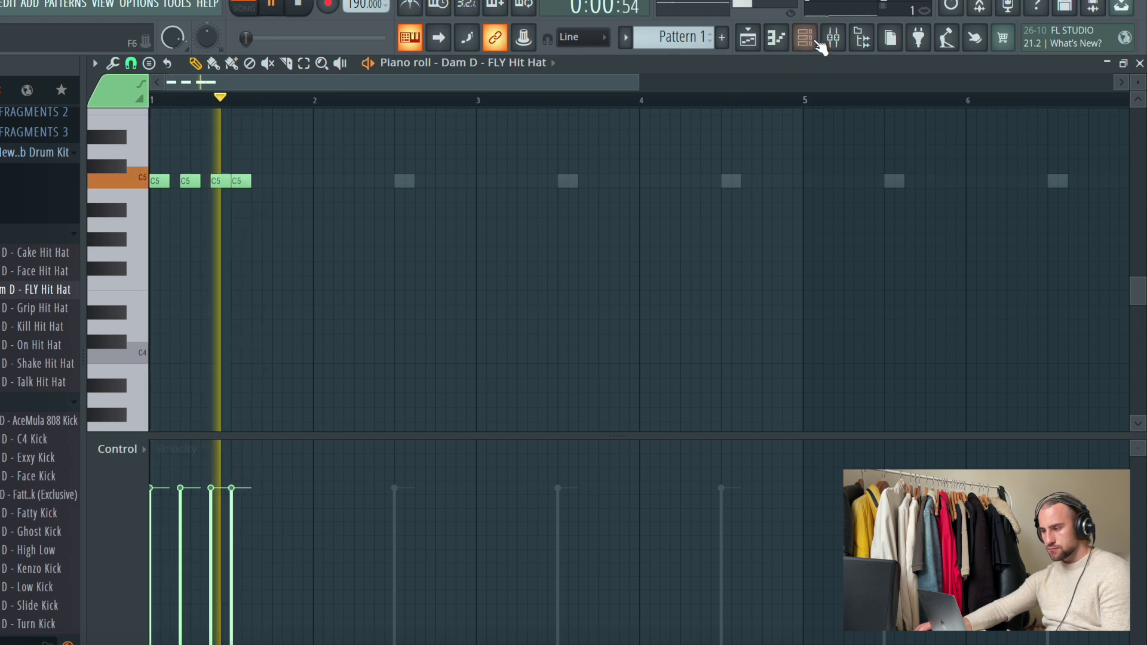
key(F6)
key(space)
click(394, 340)
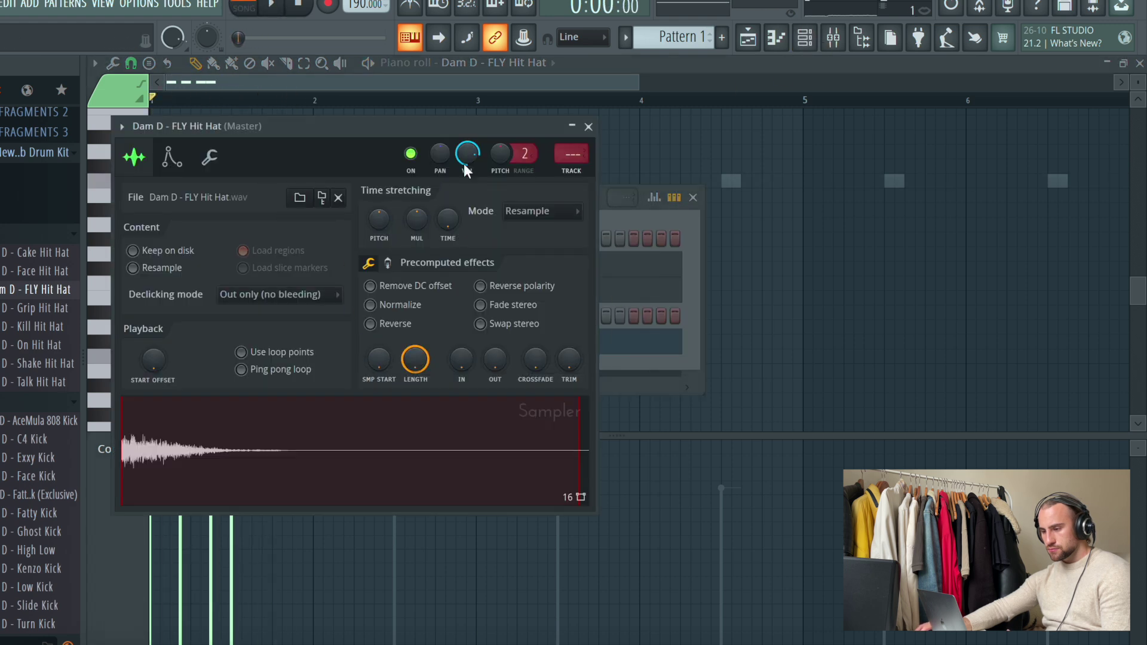
click(589, 126)
mouse_move(290, 168)
mouse_down()
mouse_move(265, 194)
mouse_move(301, 182)
mouse_up()
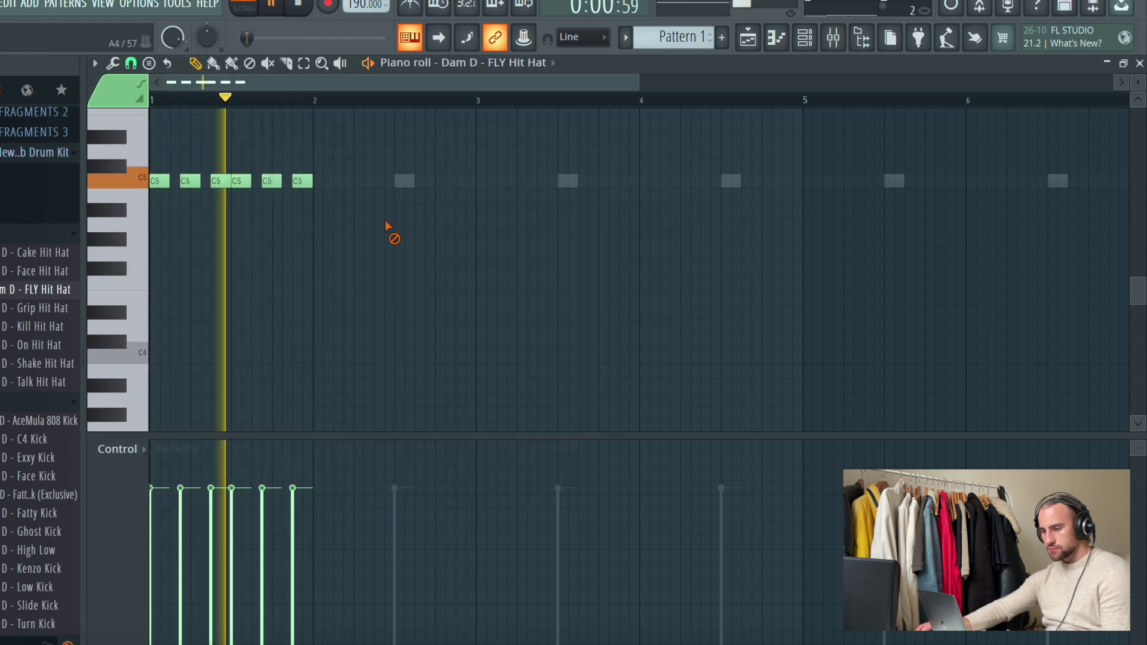
Duplicate the bar 1 FLY Hit Hat rhythm to fill bars 2 to 4
key(space)
key(ctrl+b)
key(ctrl+d)
key(space)
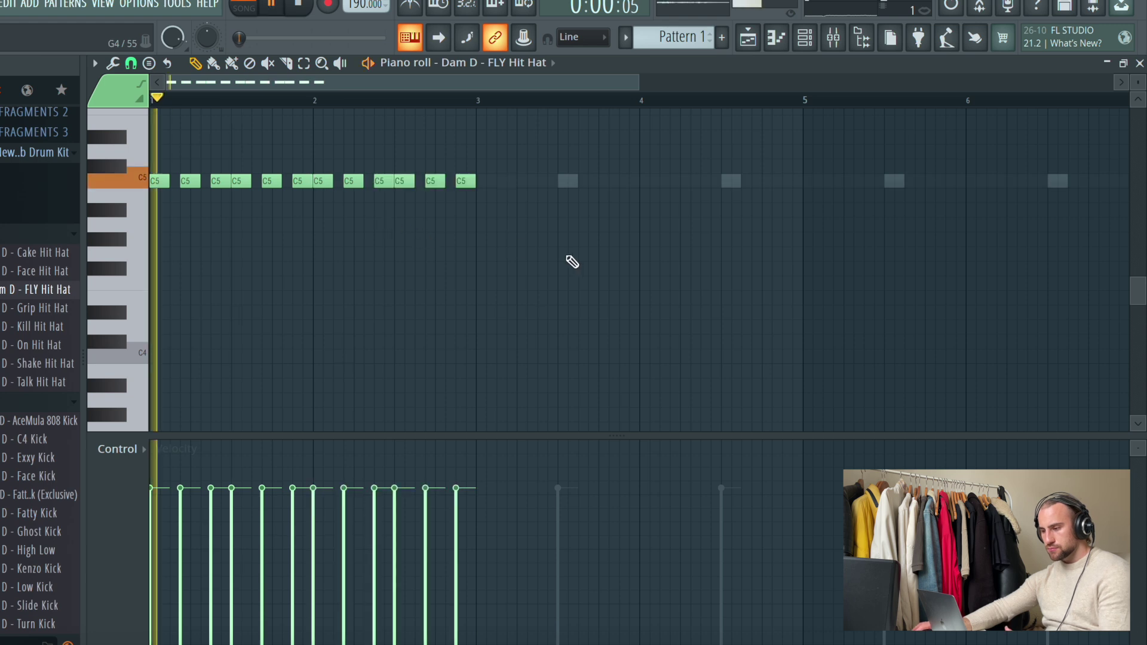
key(ctrl+b)
Set the project tempo to 156 BPM, decline restretching all channels, and return to the Playlist
click(834, 38)
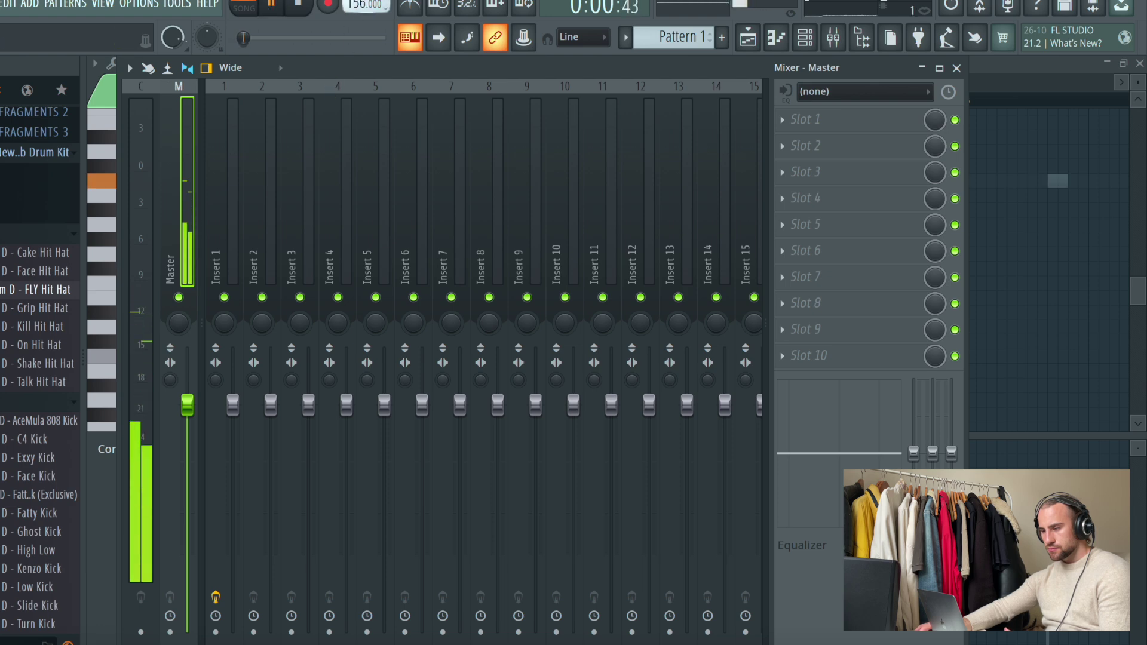
click(467, 39)
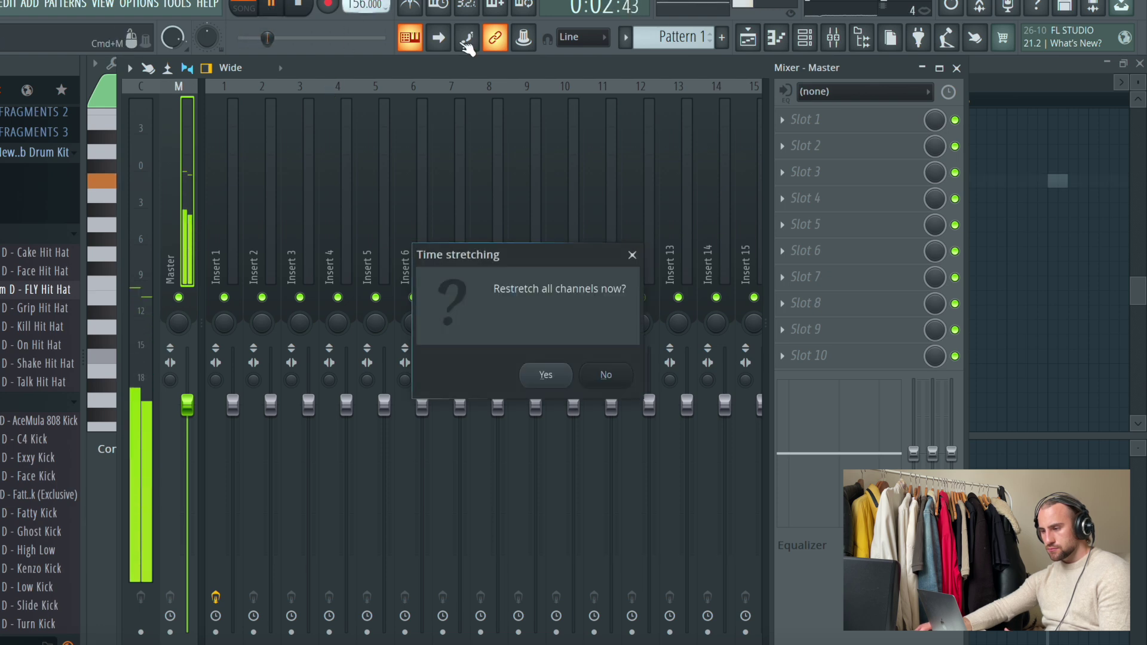
click(606, 373)
click(747, 37)
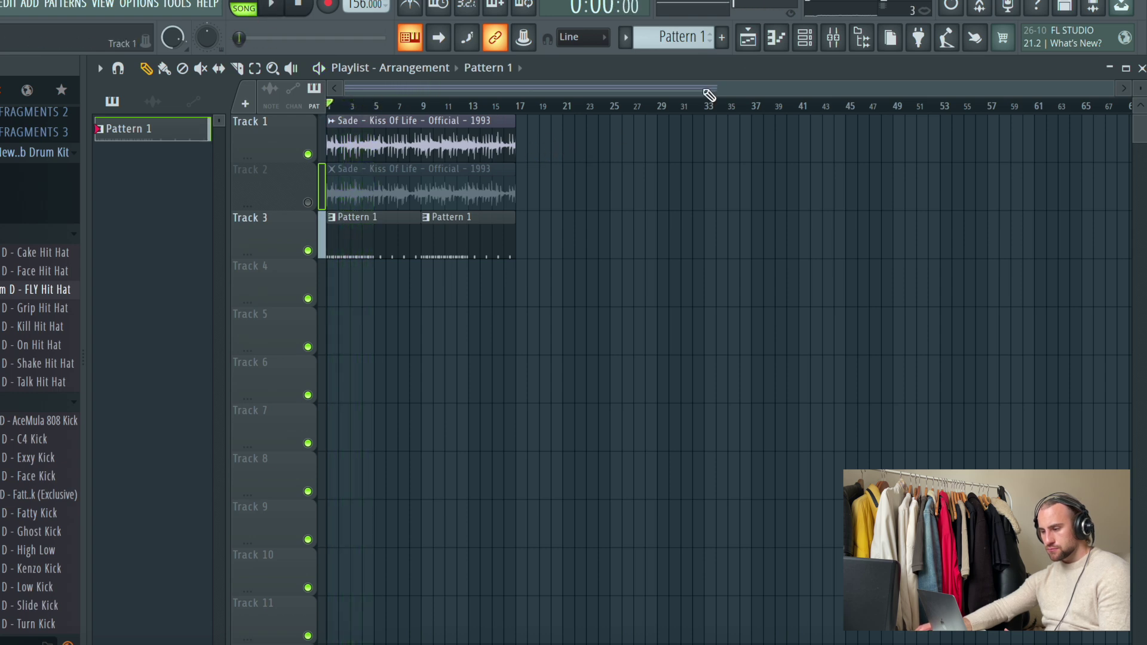
Add OTEHIHAT 1 from the OTE ESSENTIALS kit as a new channel and open its piano roll
click(808, 40)
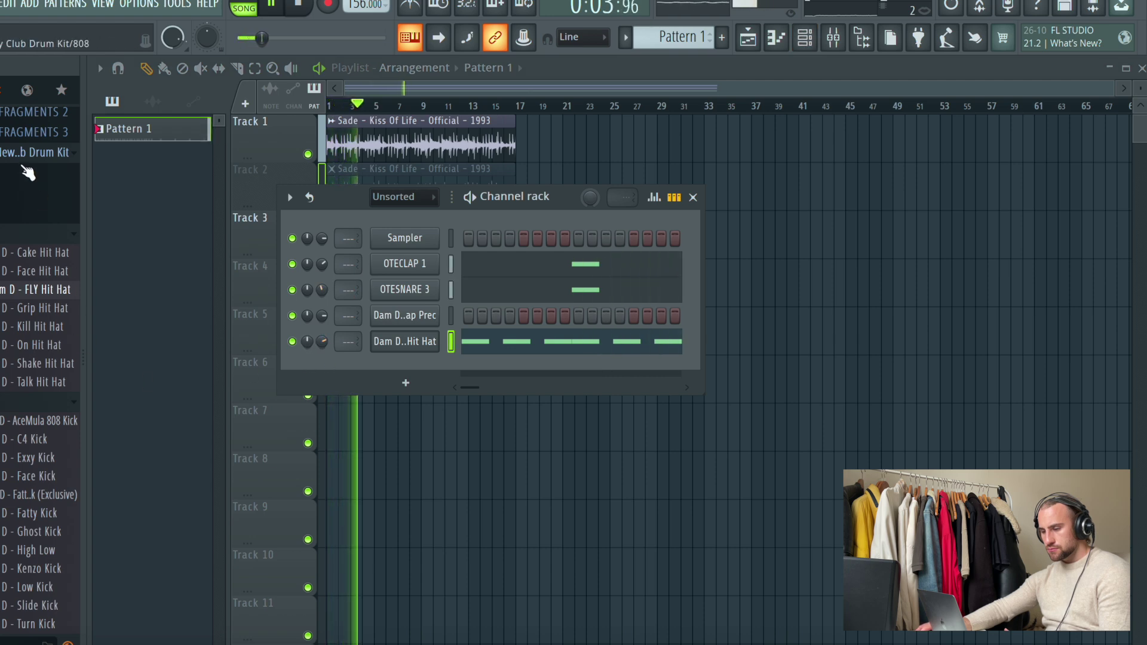
click(2, 157)
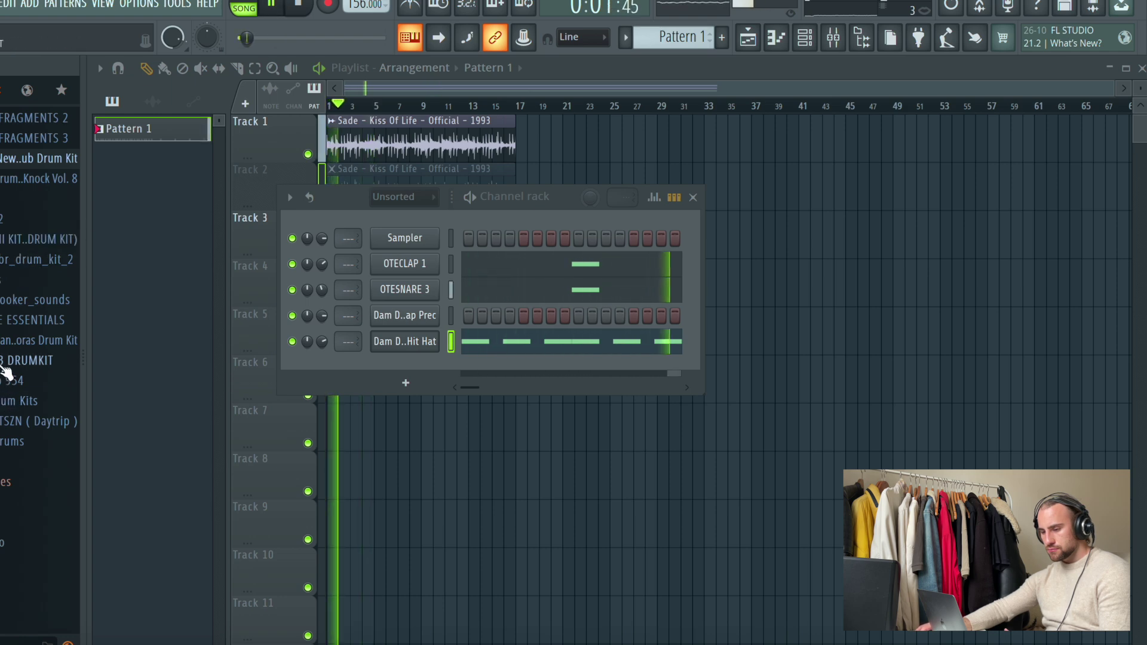
click(23, 320)
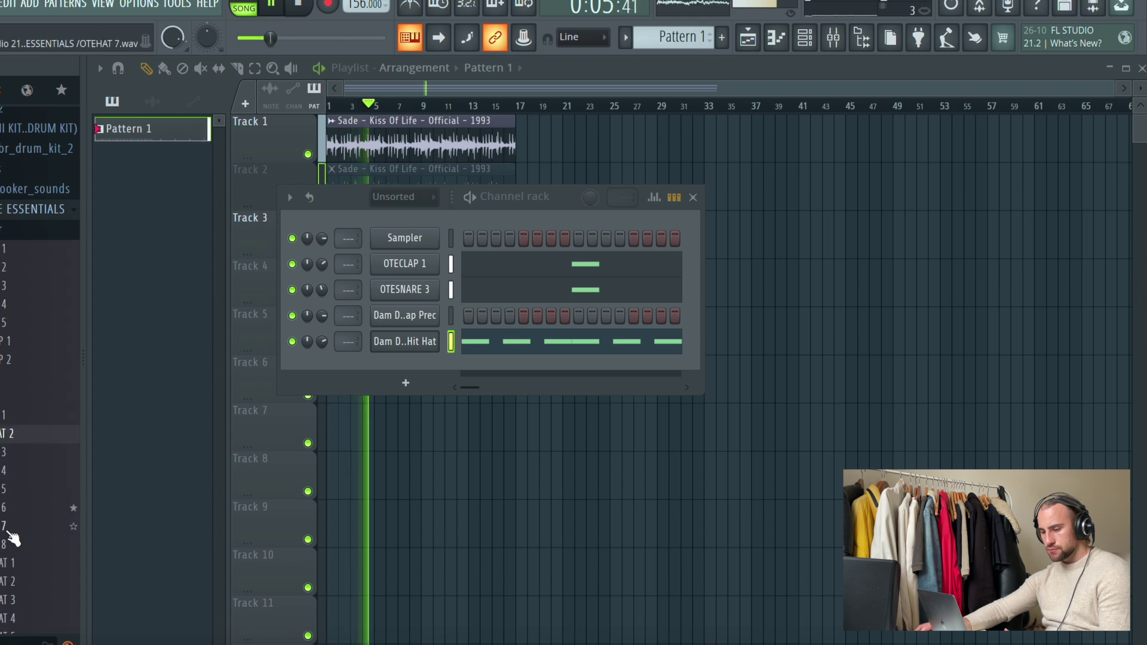
scroll(10, 526, down, 1)
drag(499, 363, 472, 366)
right_click(441, 365)
click(436, 367)
right_click(440, 360)
click(472, 365)
Place six back-to-back C5 notes from the start of bar 1 in OTEHIHAT 1's piano roll
click(159, 180)
click(205, 184)
drag(205, 184, 186, 171)
key(space)
click(215, 184)
click(238, 184)
click(262, 182)
Set the piano roll snap to 1/3 step and place a roll of six short C5 notes at the end of bar 1
click(131, 63)
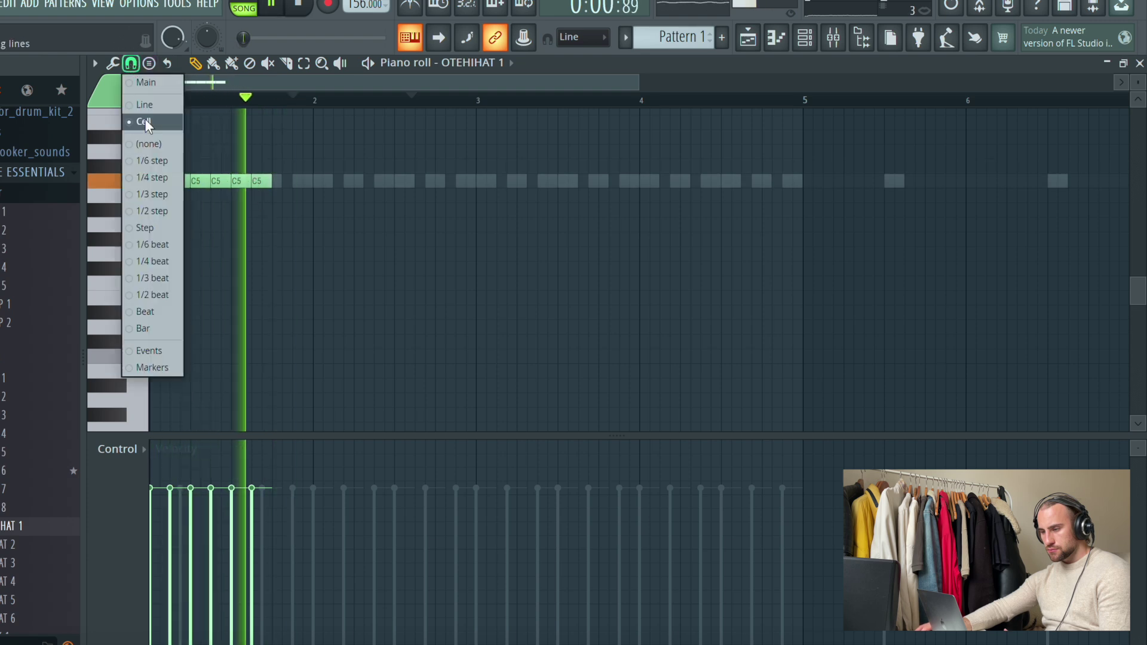
click(148, 197)
click(276, 181)
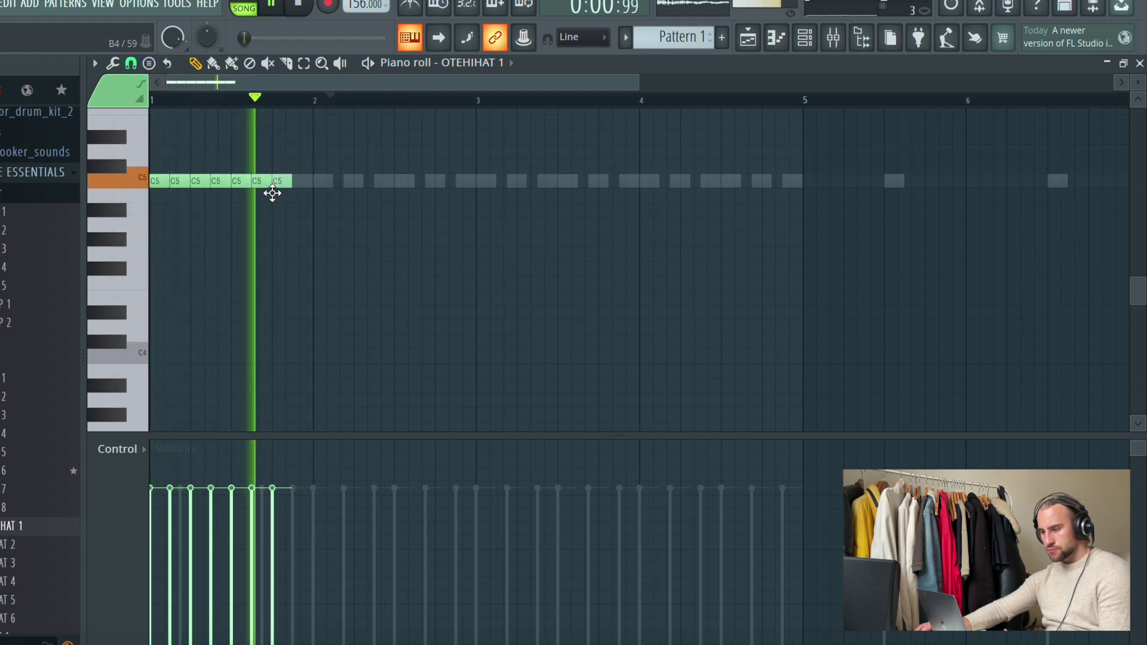
right_click(280, 181)
click(275, 181)
click(281, 182)
click(288, 181)
key(space)
key(space)
click(293, 183)
click(300, 181)
click(307, 182)
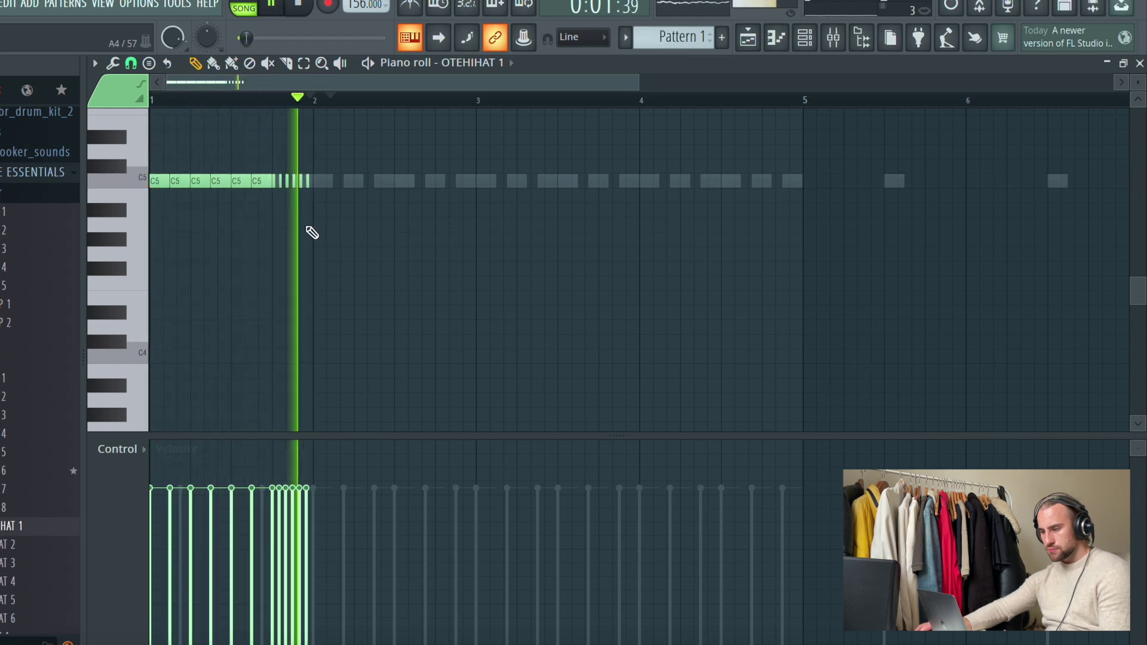
Delete the six longer C5 notes before the hi-hat roll and return to the Playlist
right_click(262, 181)
right_click(242, 181)
right_click(220, 181)
right_click(200, 182)
right_click(180, 181)
right_click(159, 182)
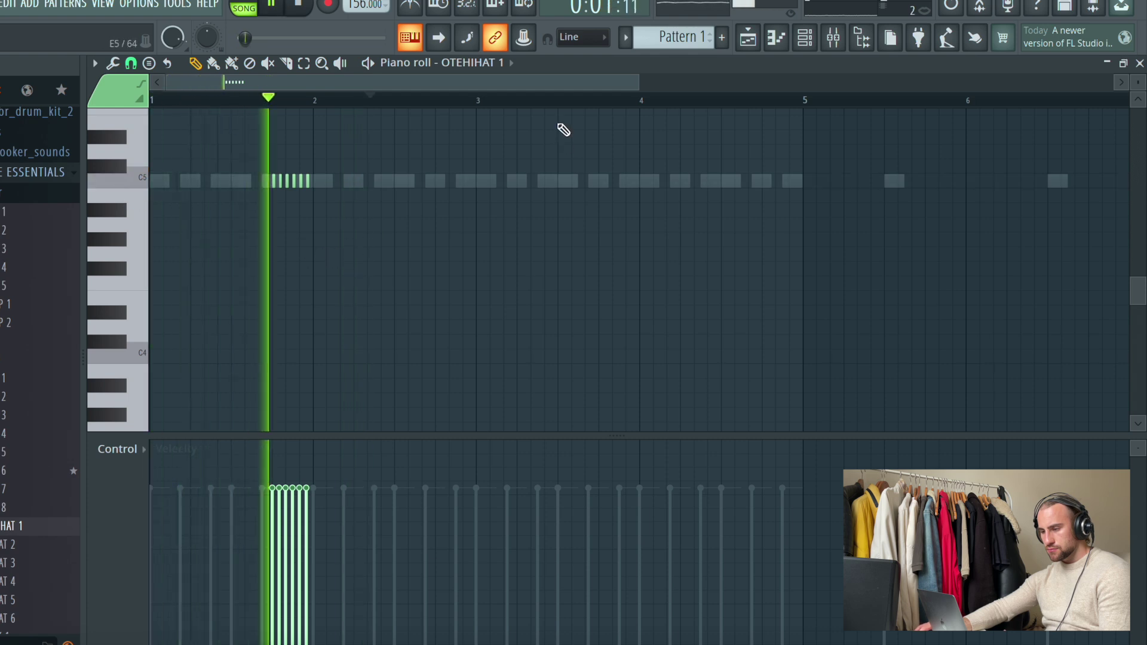
click(747, 37)
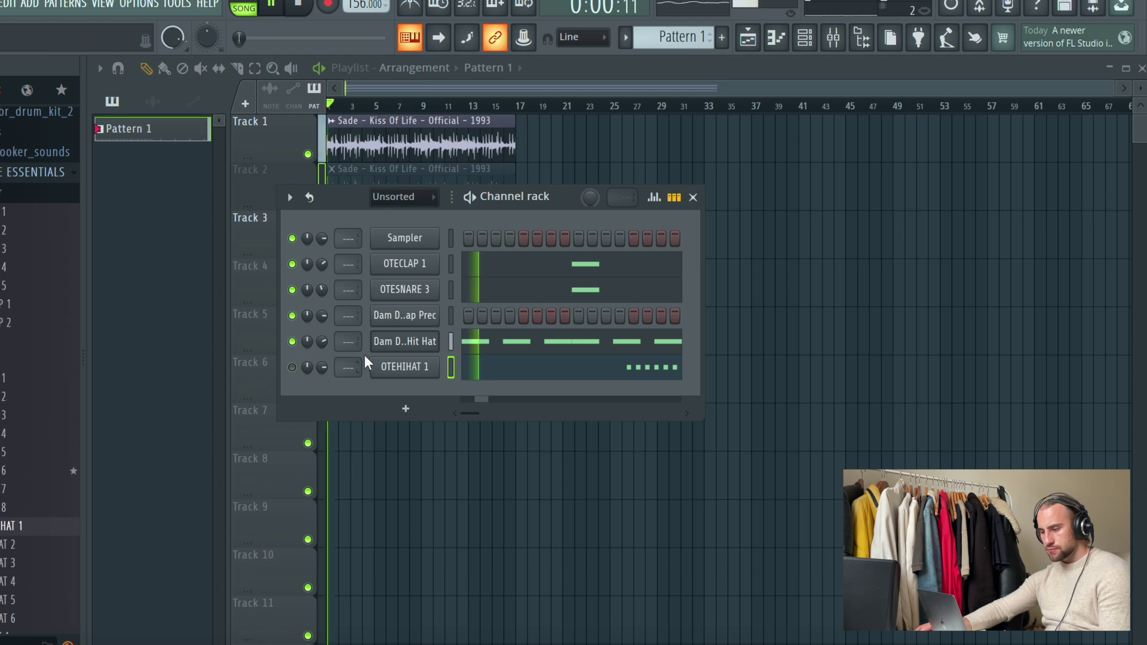
Clear OTEHIHAT 1's notes and add OTE808 1 from the OTE ESSENTIALS kit as a new channel
right_click(460, 380)
click(578, 366)
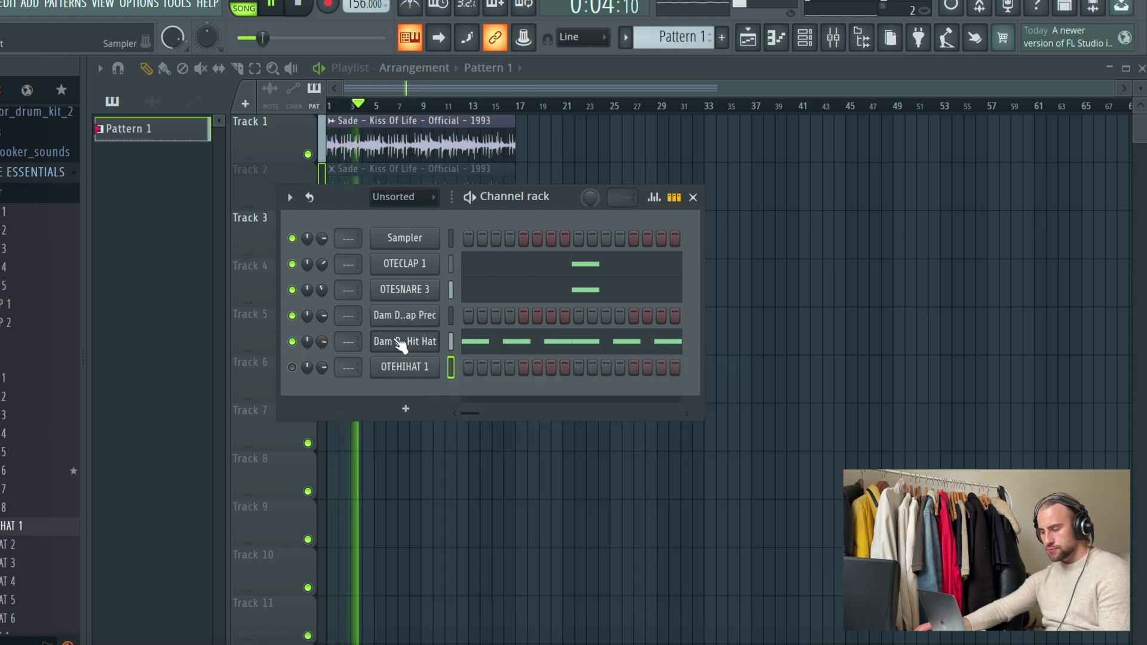
drag(9, 212, 545, 442)
drag(411, 389, 410, 393)
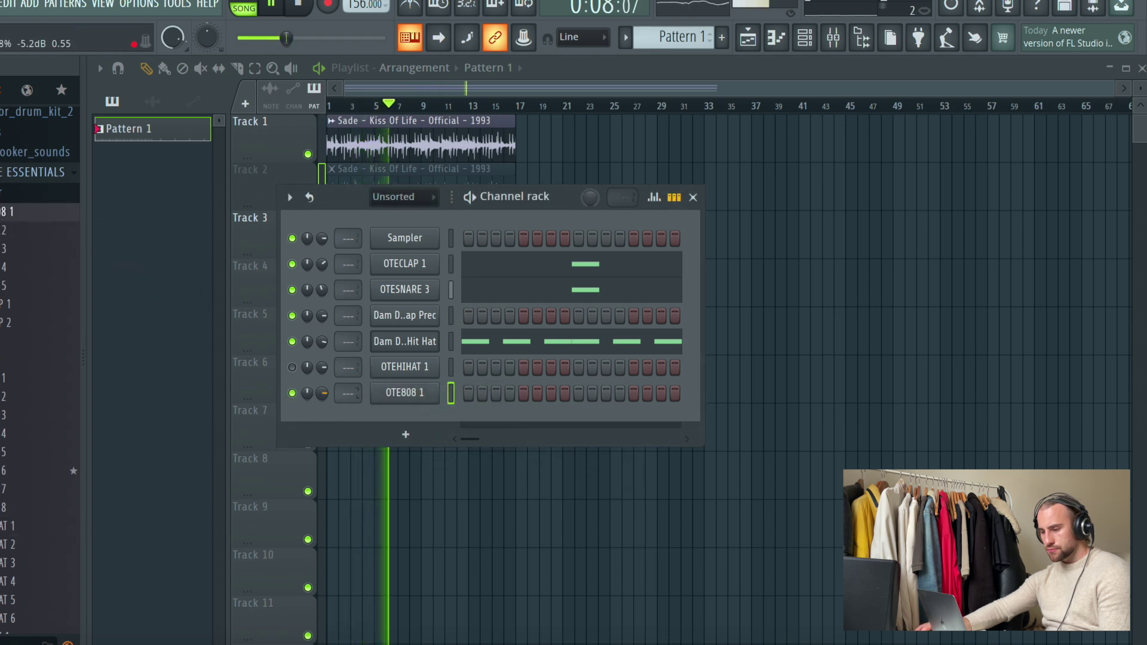
click(424, 401)
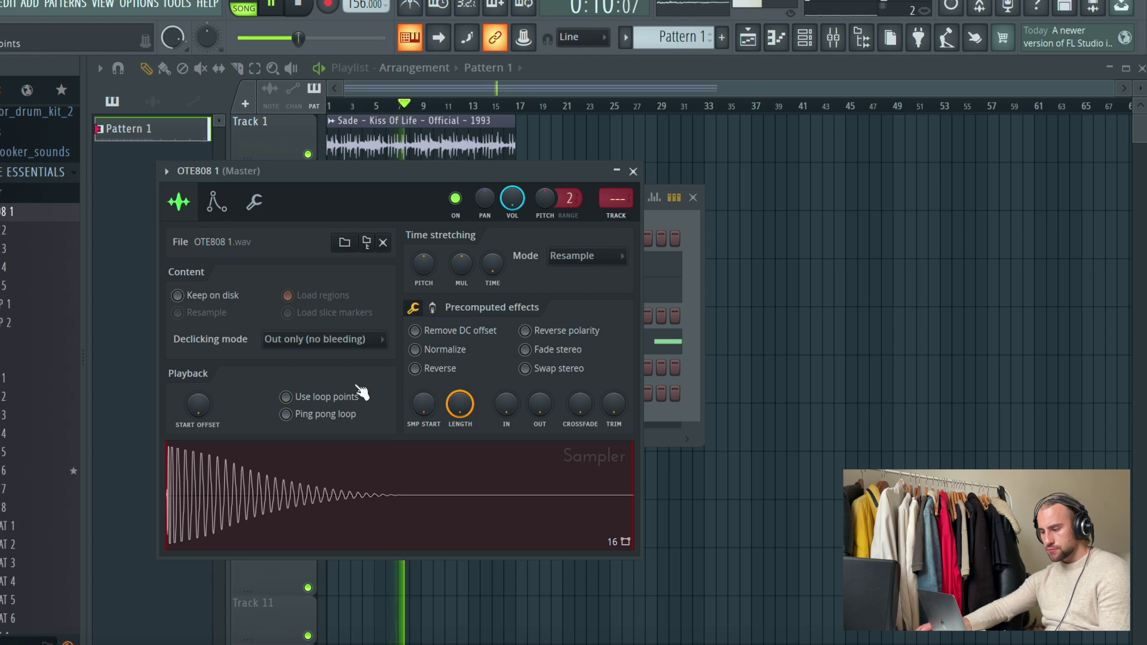
key(F5)
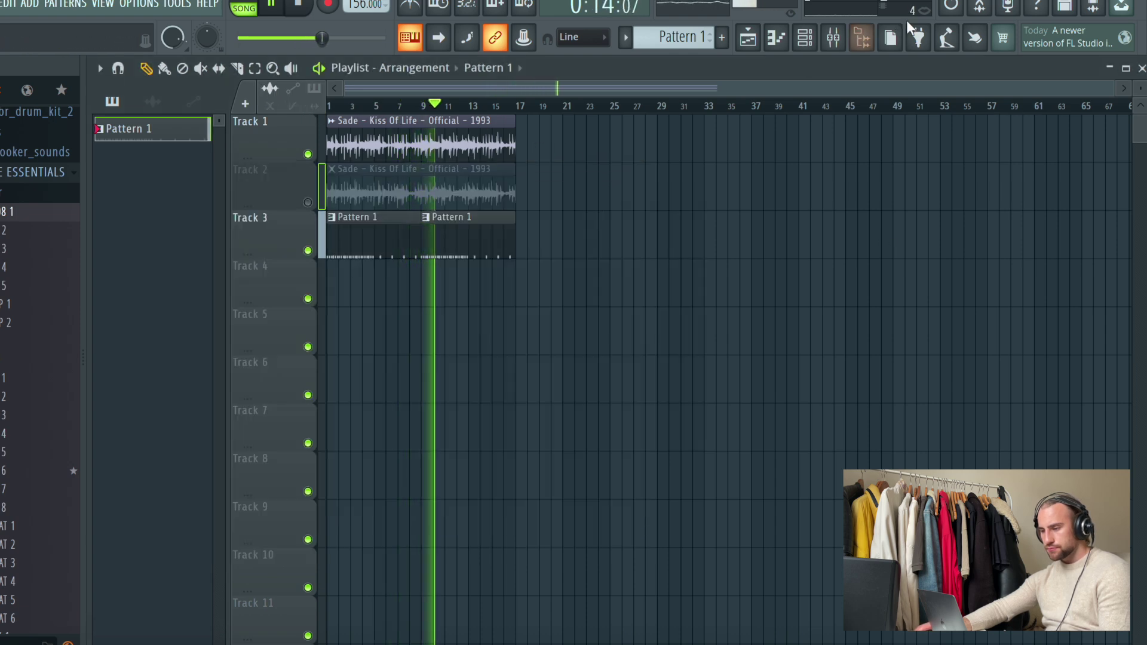
Duplicate the Dam D - FLY Hit Hat notes from bars 1–4 into bars 5–8 and return to the Playlist
click(825, 43)
click(525, 338)
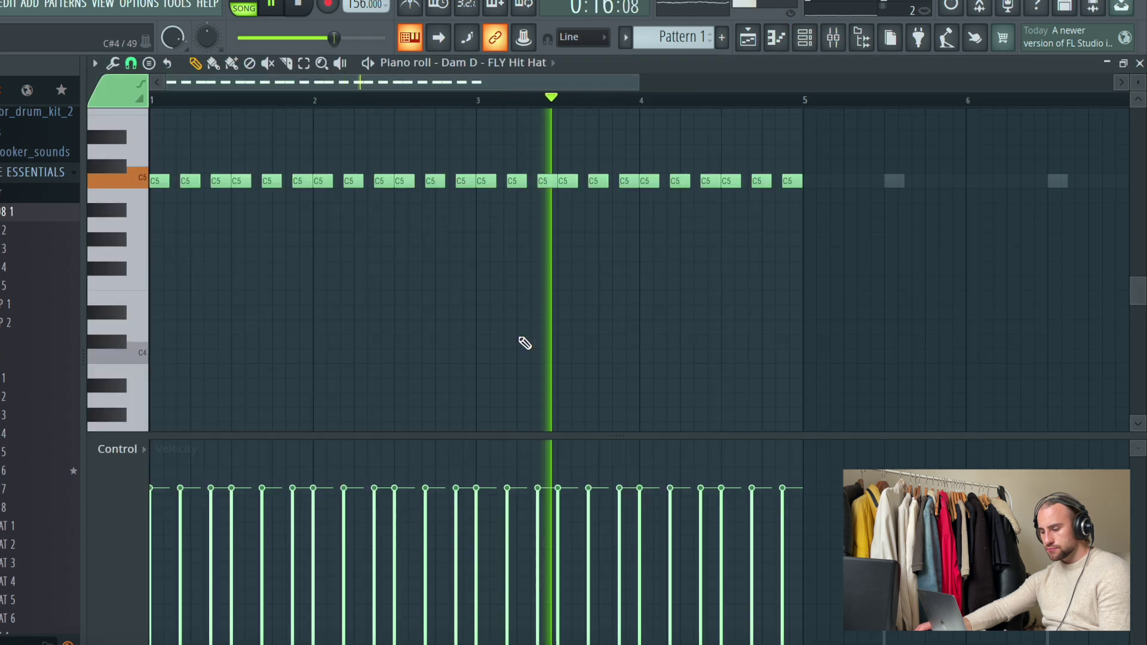
key(ctrl+b)
click(528, 347)
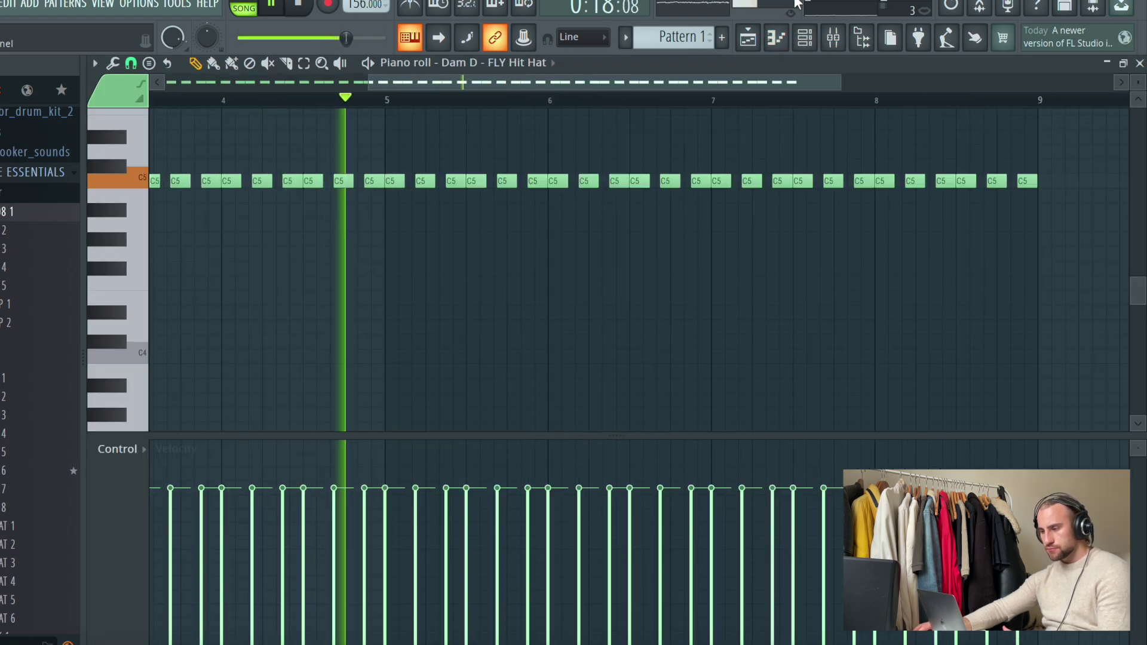
click(752, 43)
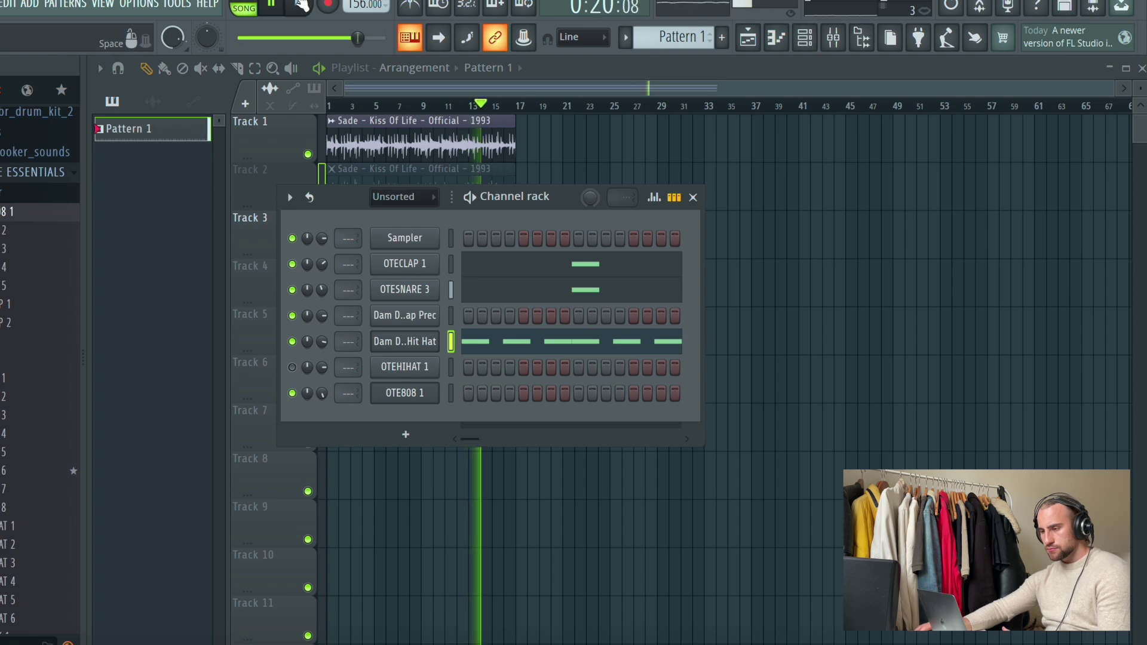
Adjust the filter curve of FF Pro-Q on mixer Insert 1 and return to the Playlist
click(834, 38)
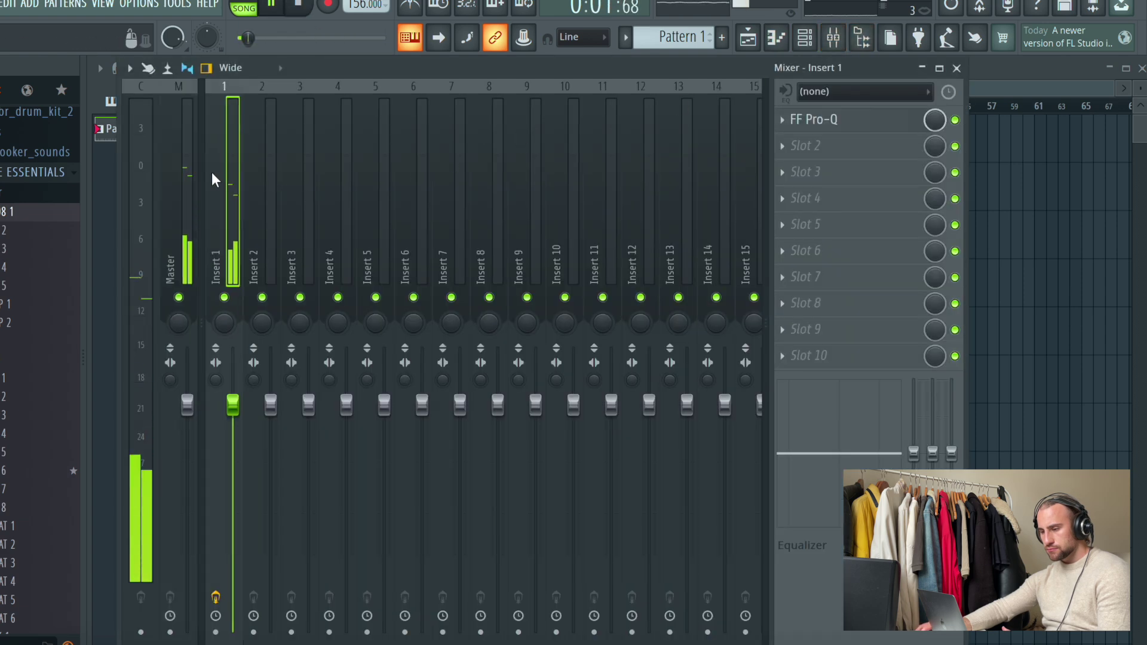
click(915, 128)
drag(530, 322, 506, 356)
click(617, 102)
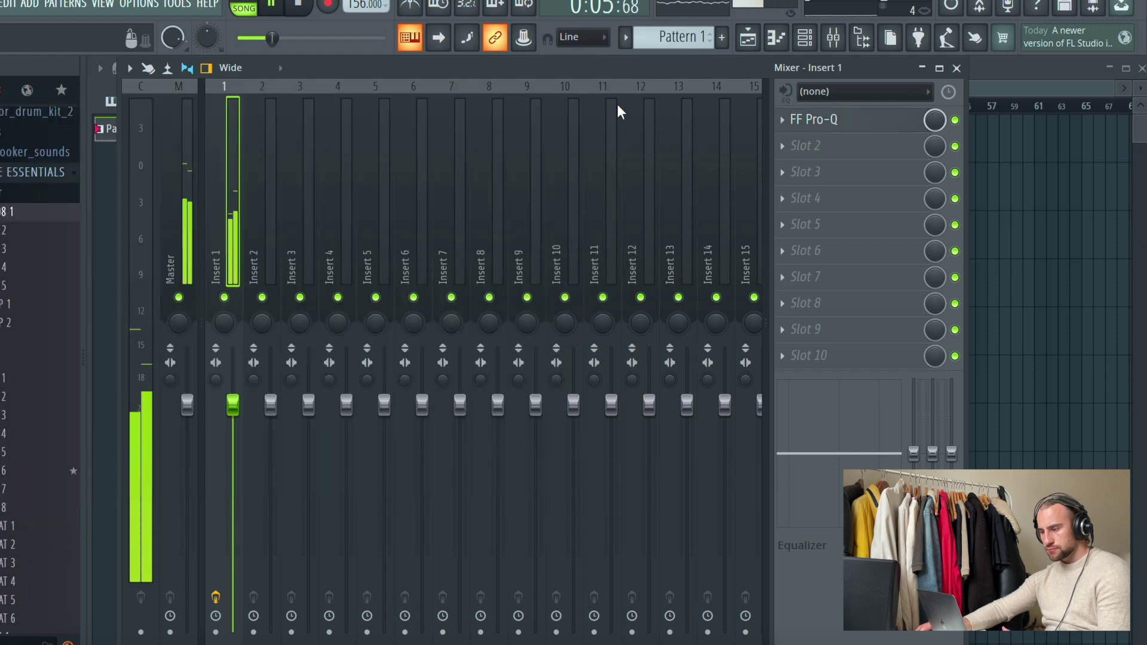
click(746, 102)
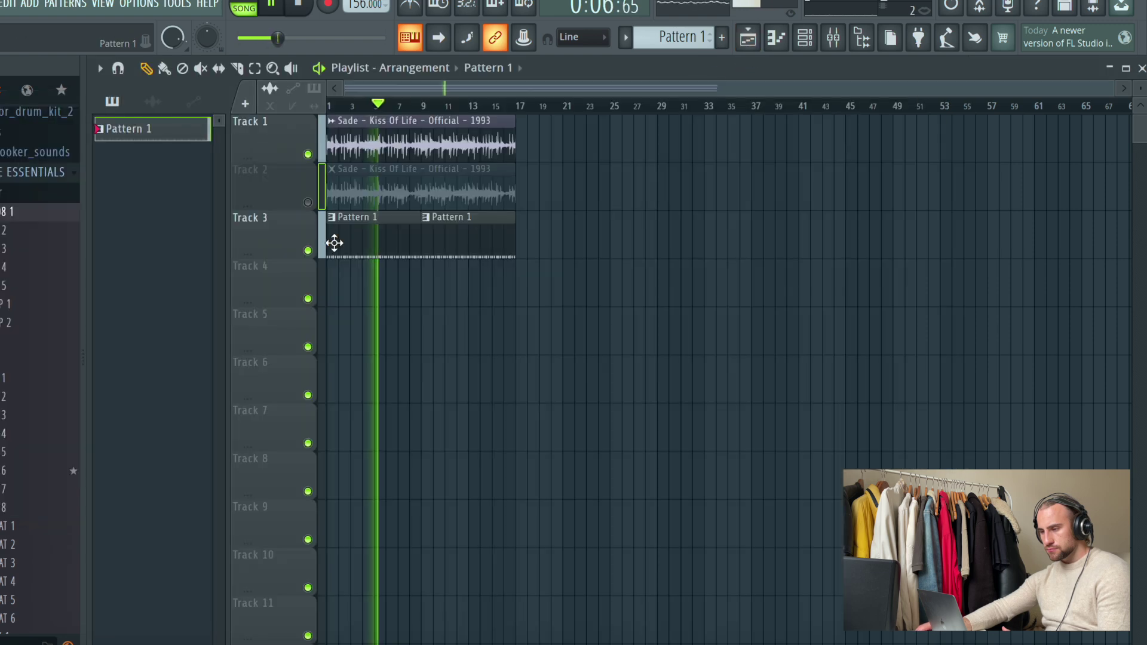
Lower the time-stretching pitch of the Sade - Kiss Of Life sample slightly and restart playback to hear it
double_click(389, 147)
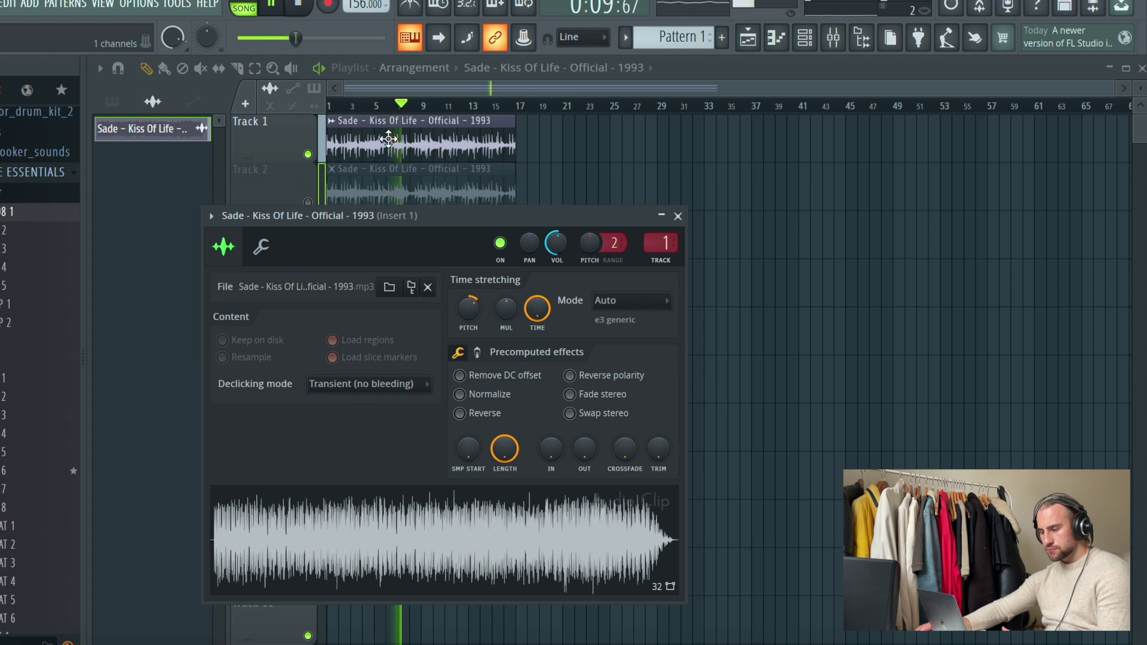
key(space)
drag(472, 311, 472, 325)
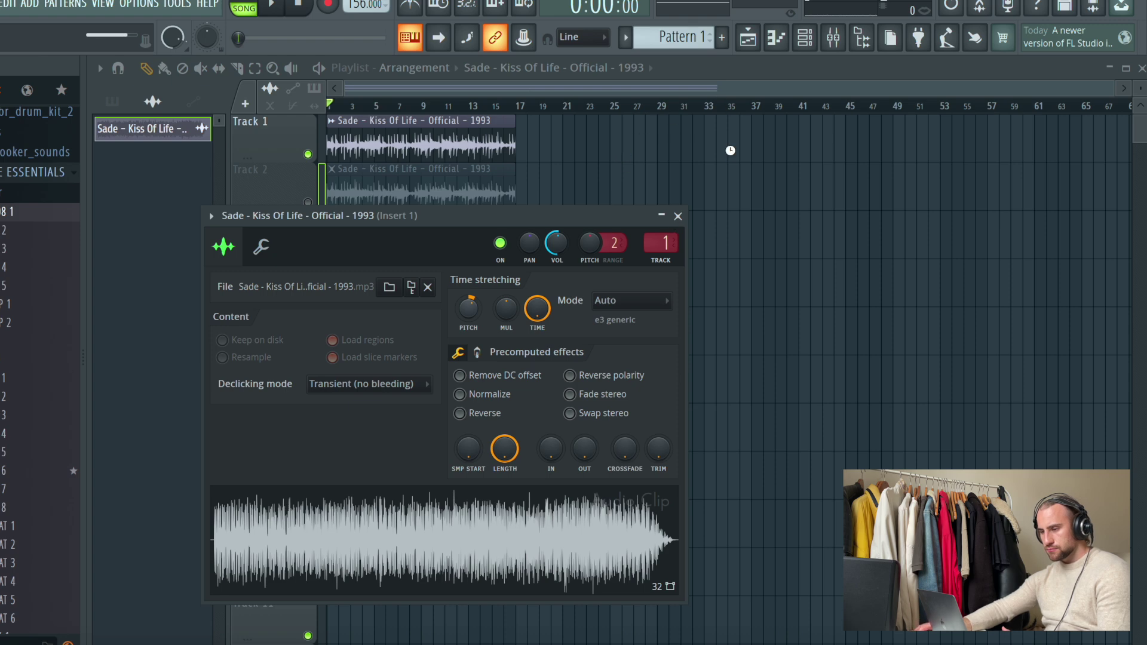
key(space)
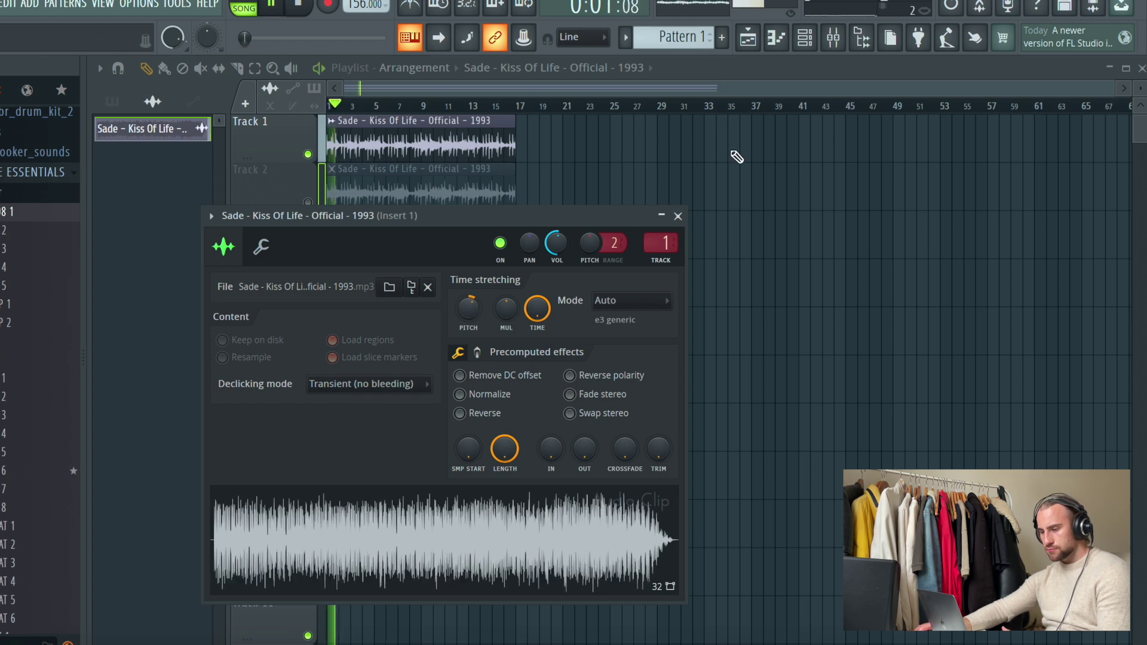
click(678, 216)
Clone the OTESNARE 3 channel and open the clone's piano roll
click(804, 37)
drag(687, 37, 676, 57)
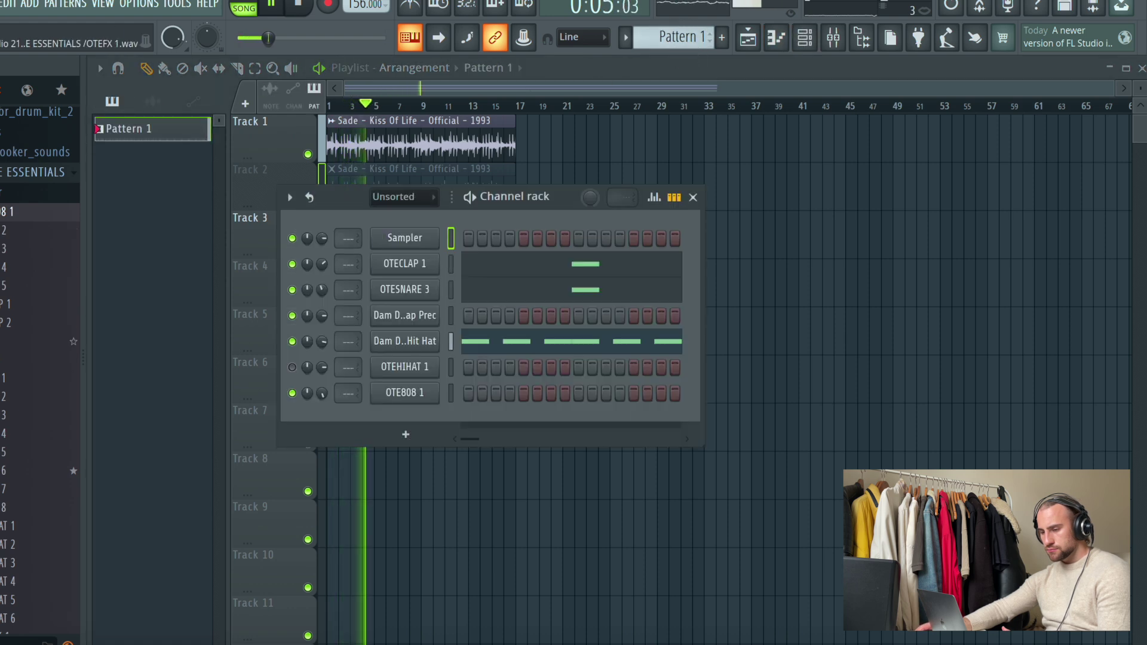
scroll(3, 358, down, 3)
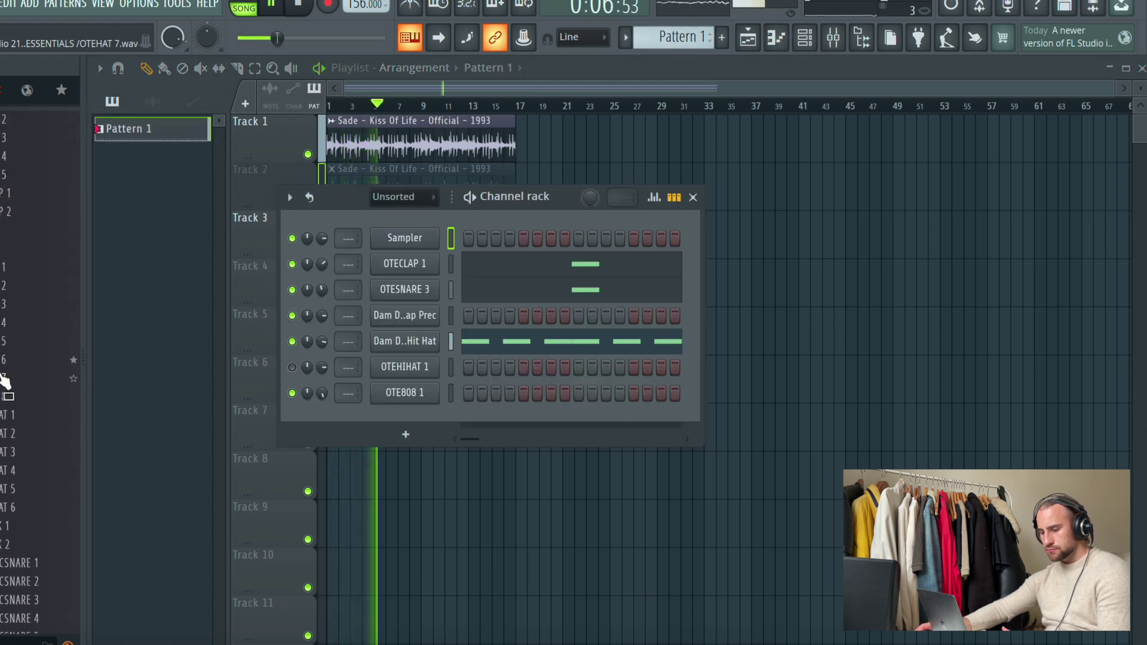
right_click(410, 293)
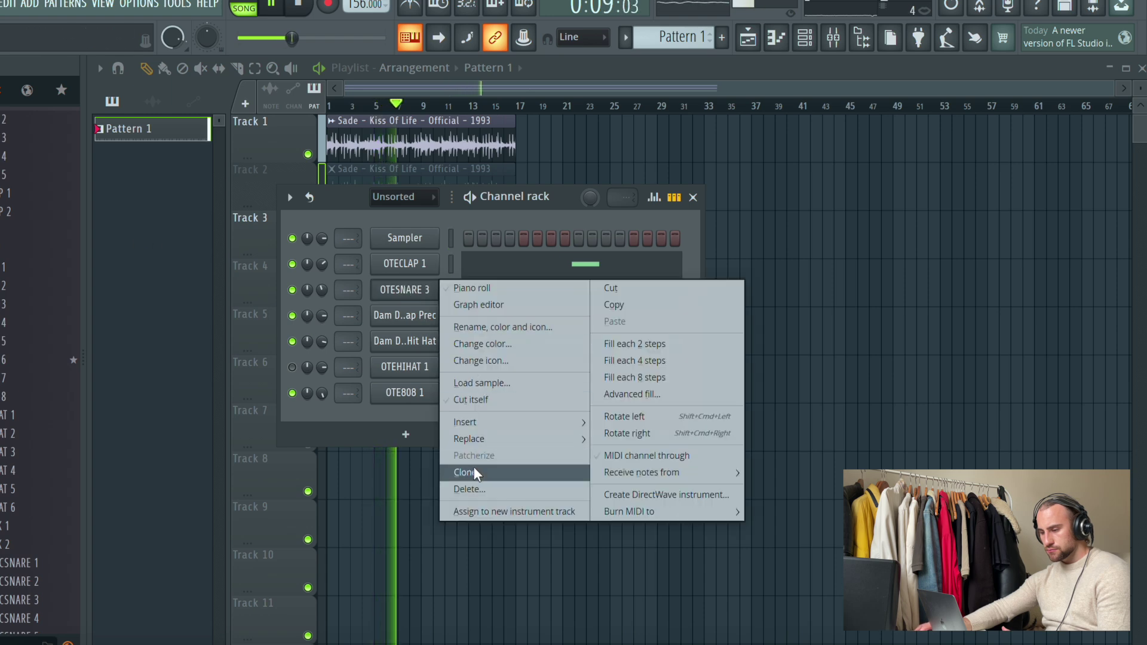
click(472, 470)
right_click(425, 315)
click(457, 314)
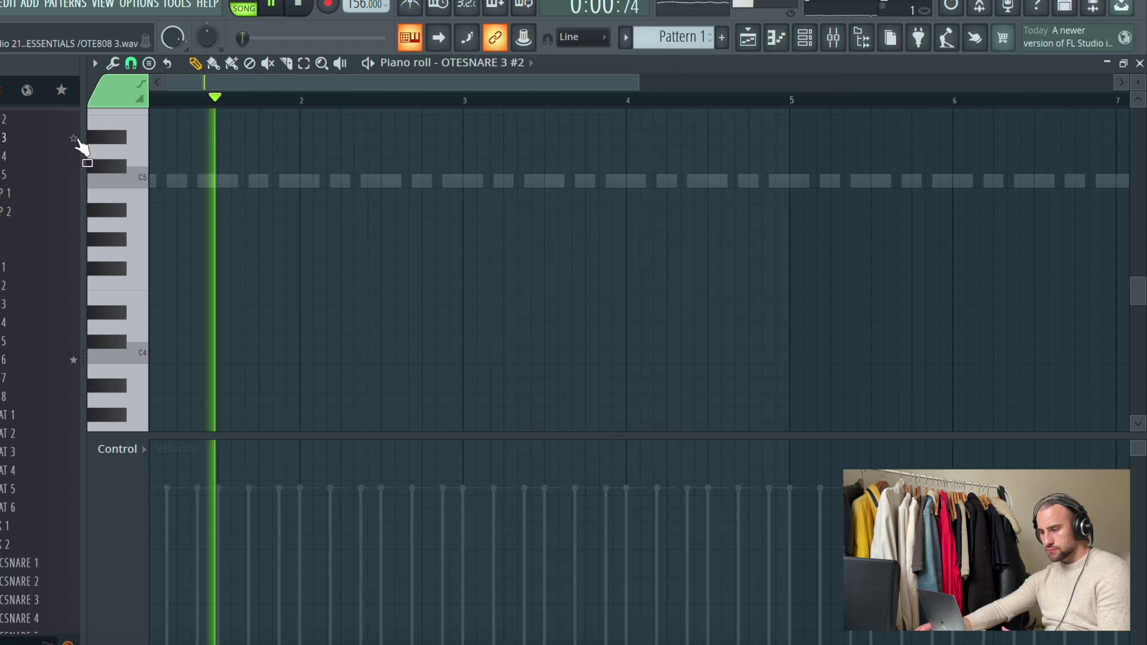
Place two-step-long C5 notes on the third step of bars 2 and 6 in the OTESNARE 3 #2 piano roll
click(131, 63)
click(145, 96)
click(131, 62)
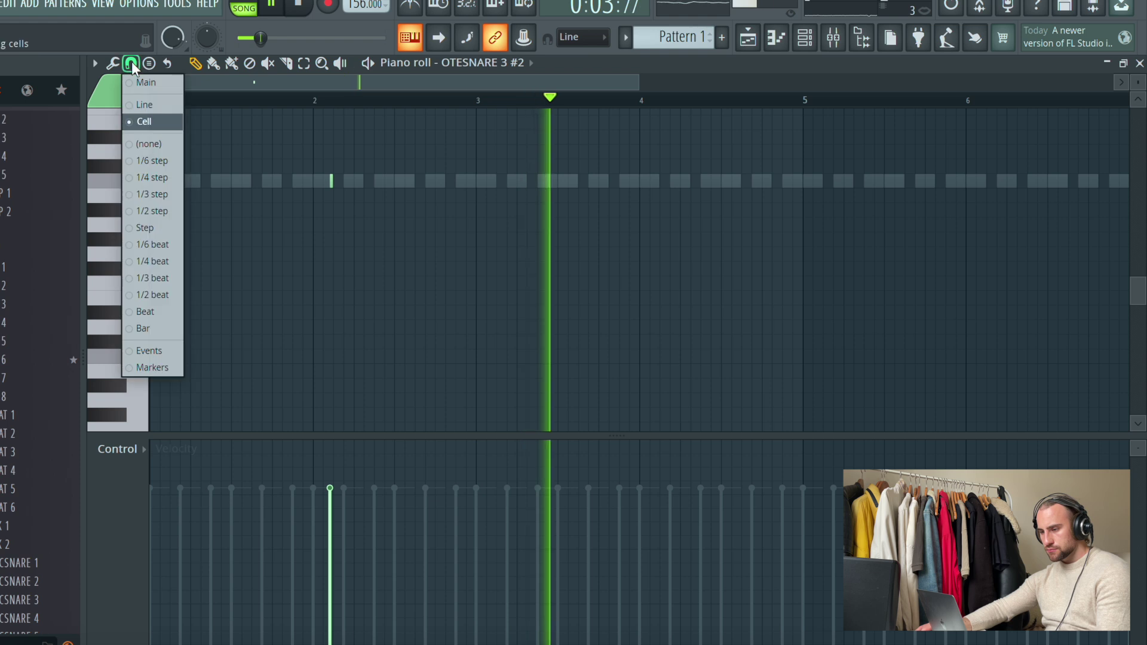
click(146, 95)
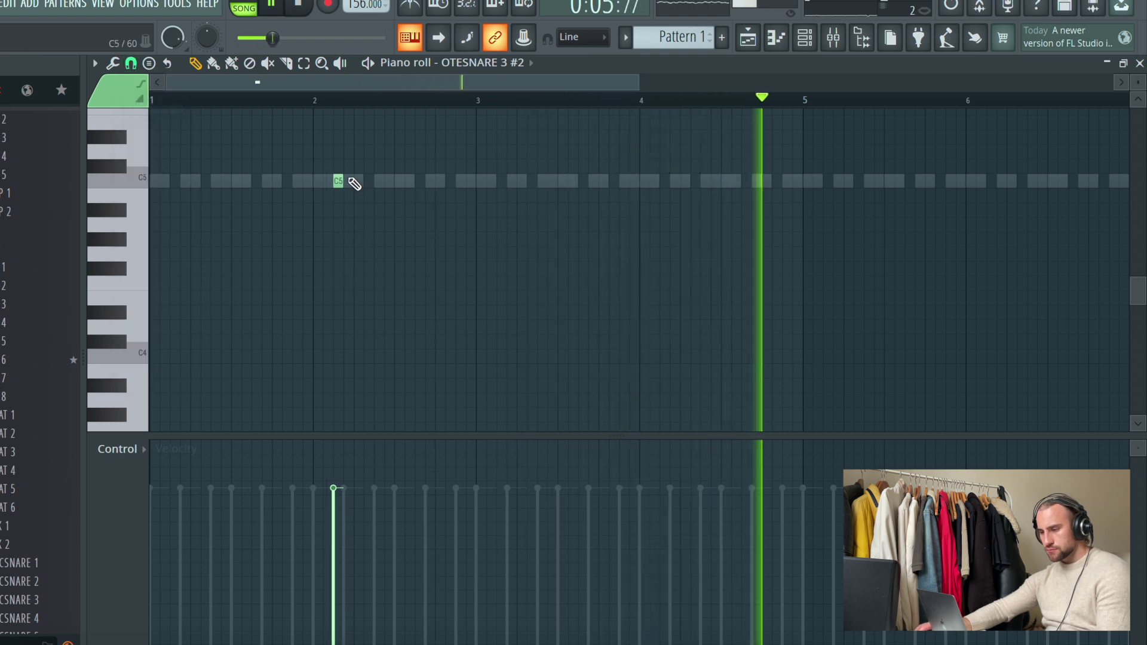
drag(343, 180, 353, 181)
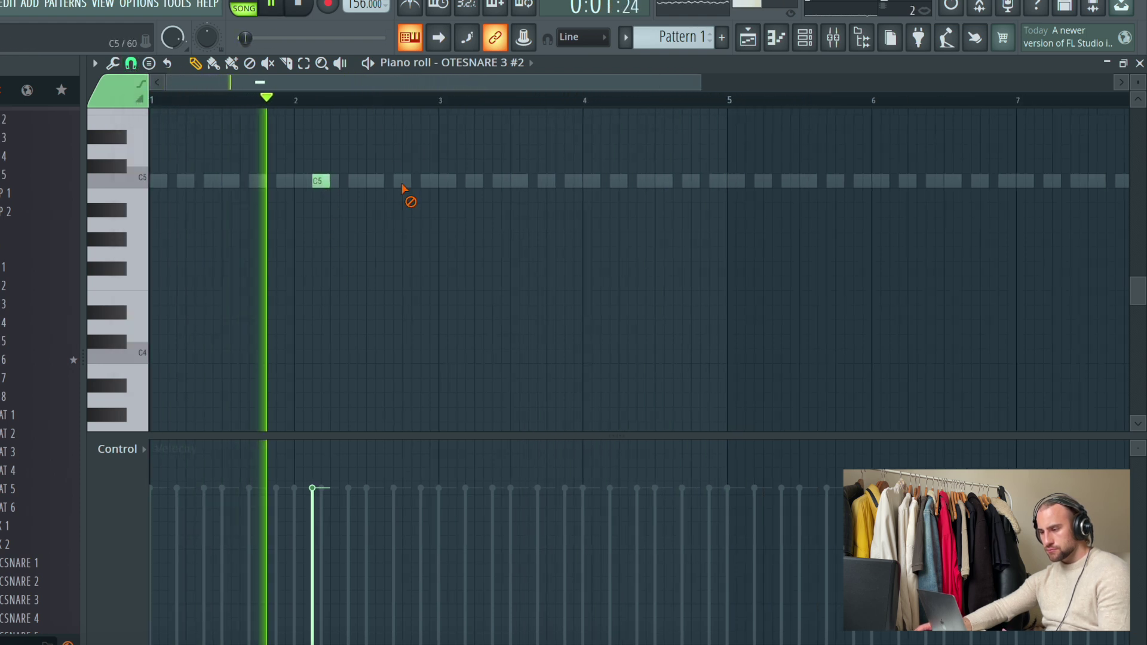
scroll(747, 96, down, 2)
drag(759, 191, 745, 175)
Browse the OTE ESSENTIALS kit's snares and add OTESNARE 4 as a new channel
click(807, 39)
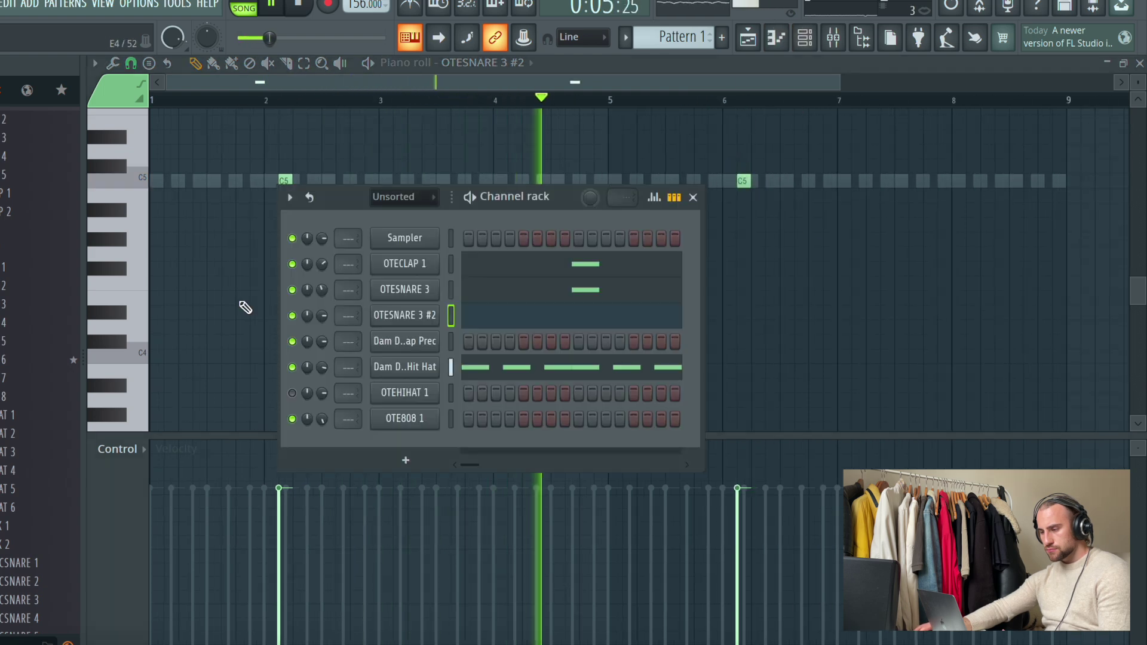
scroll(18, 406, down, 3)
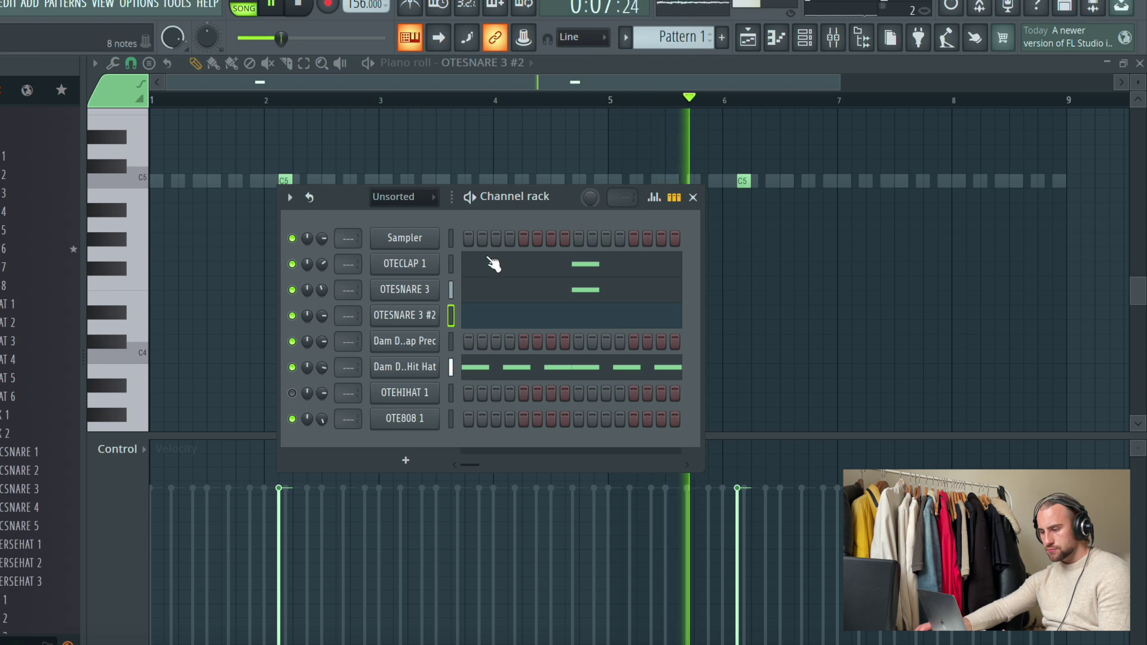
scroll(51, 496, down, 3)
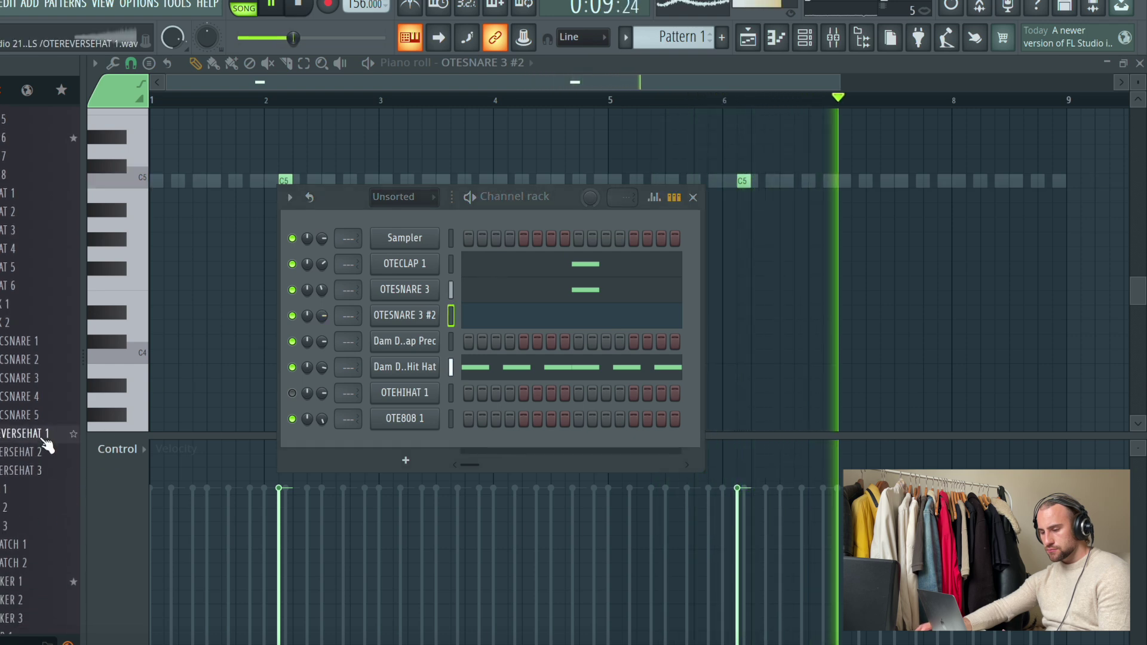
scroll(44, 439, down, 3)
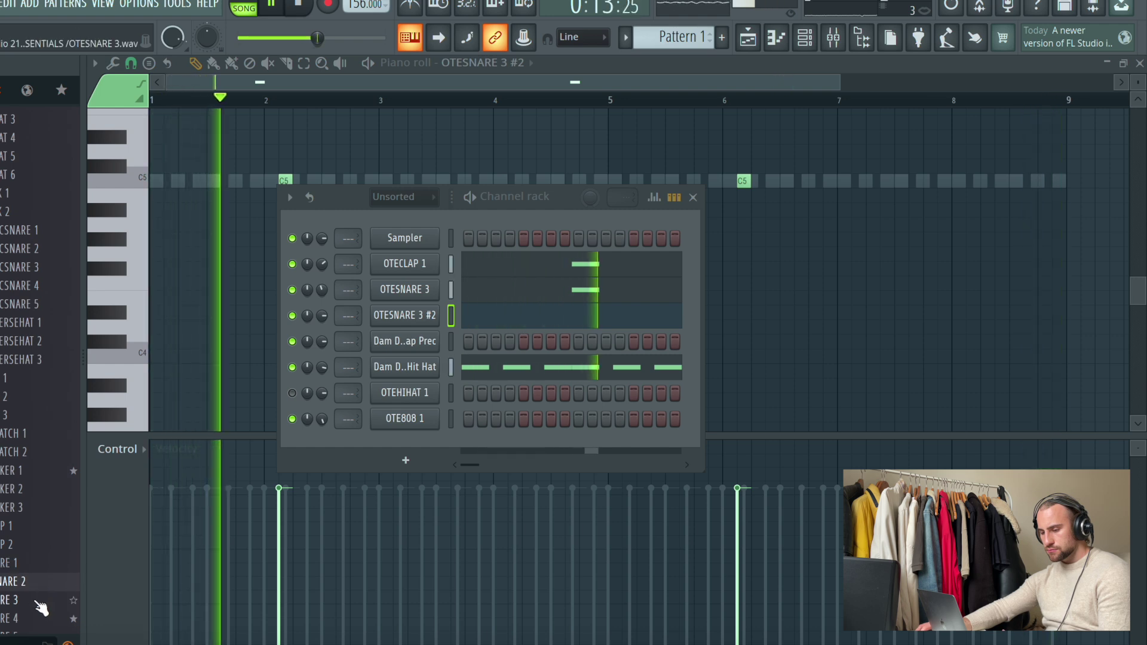
scroll(41, 593, down, 1)
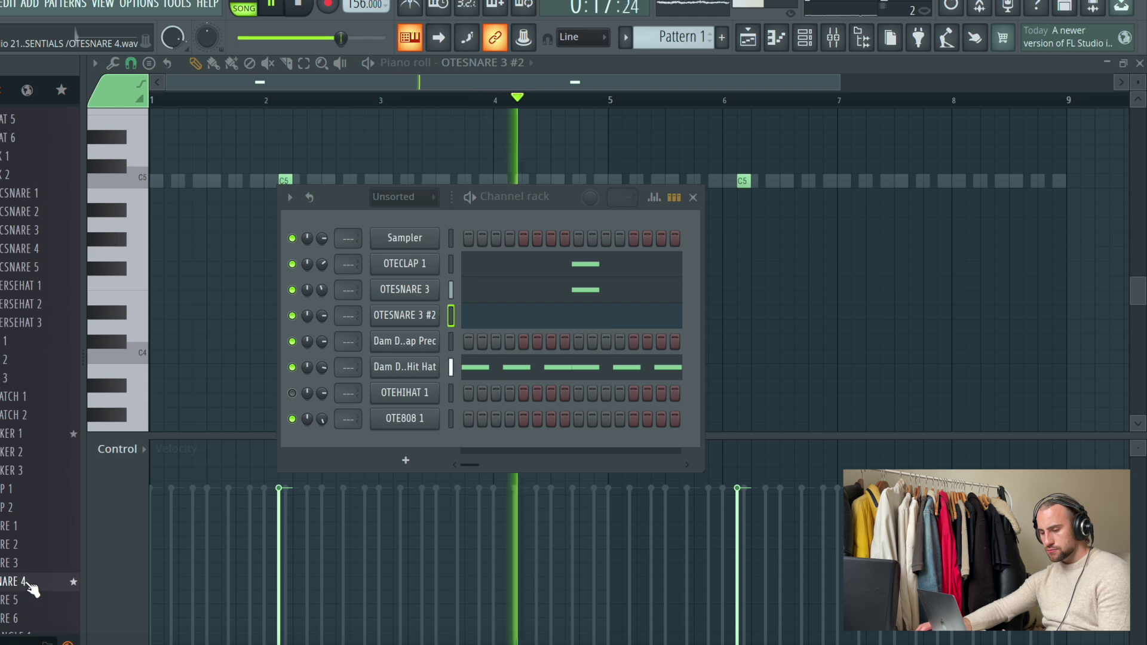
drag(304, 524, 385, 438)
Place a C5 note near the end of bar 4 in OTESNARE 4's piano roll and return to the channel rack
right_click(385, 439)
click(461, 418)
click(599, 181)
click(804, 38)
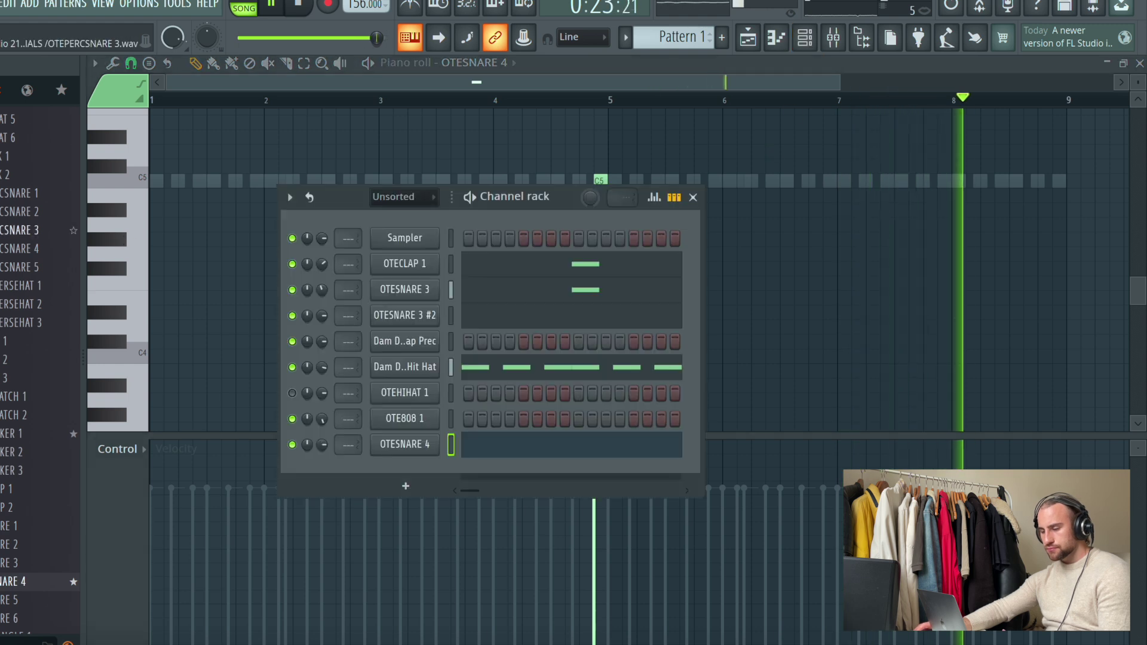
scroll(6, 454, up, 8)
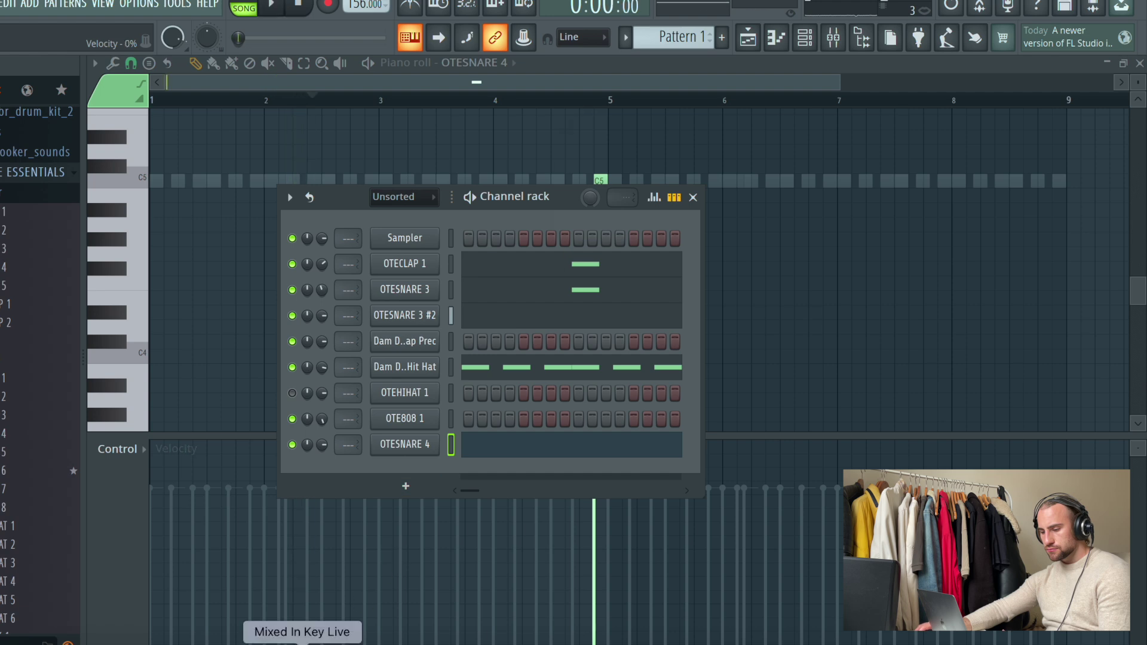
Switch to Mixed In Key Live and analyse the key of the beat during playback
click(302, 643)
click(827, 238)
key(space)
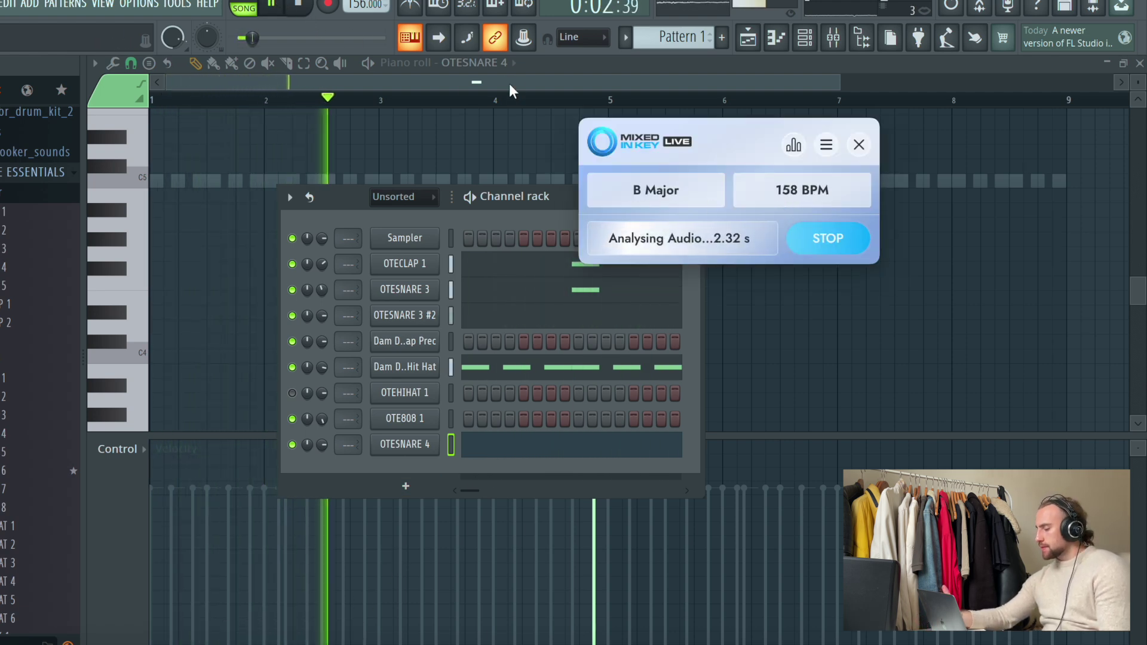
Stamp a one-bar Major (Ionian) scale from B4 at bar 1 in the Sampler's piano roll, and stop the Mixed In Key Live analysis
click(804, 39)
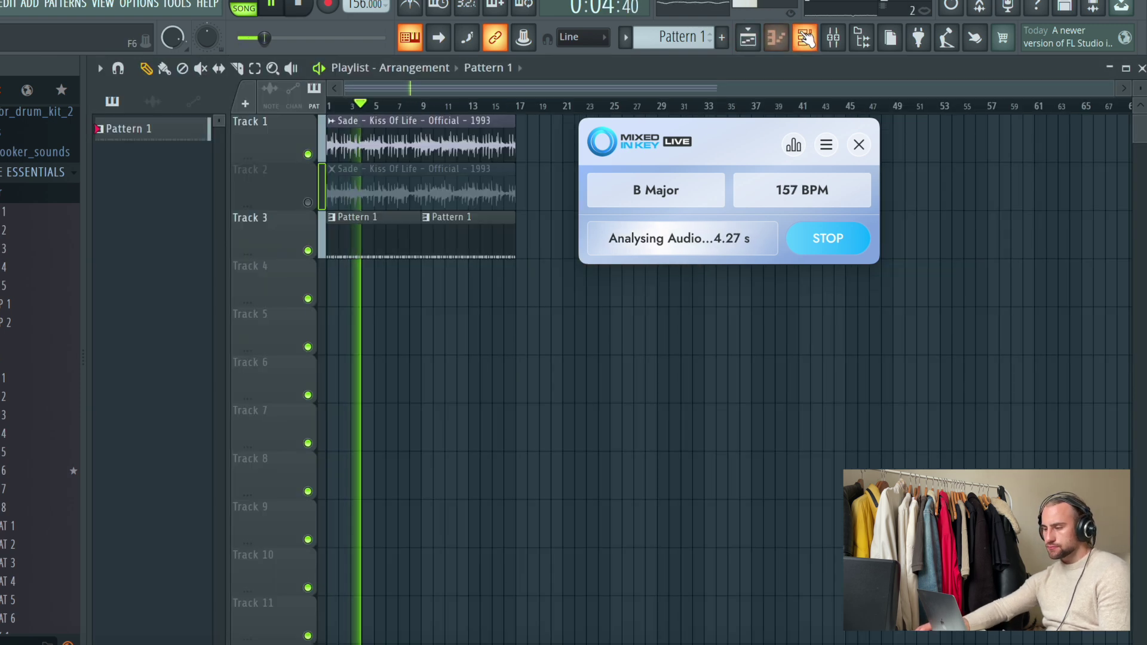
click(804, 38)
scroll(681, 37, up, 1)
scroll(693, 42, down, 1)
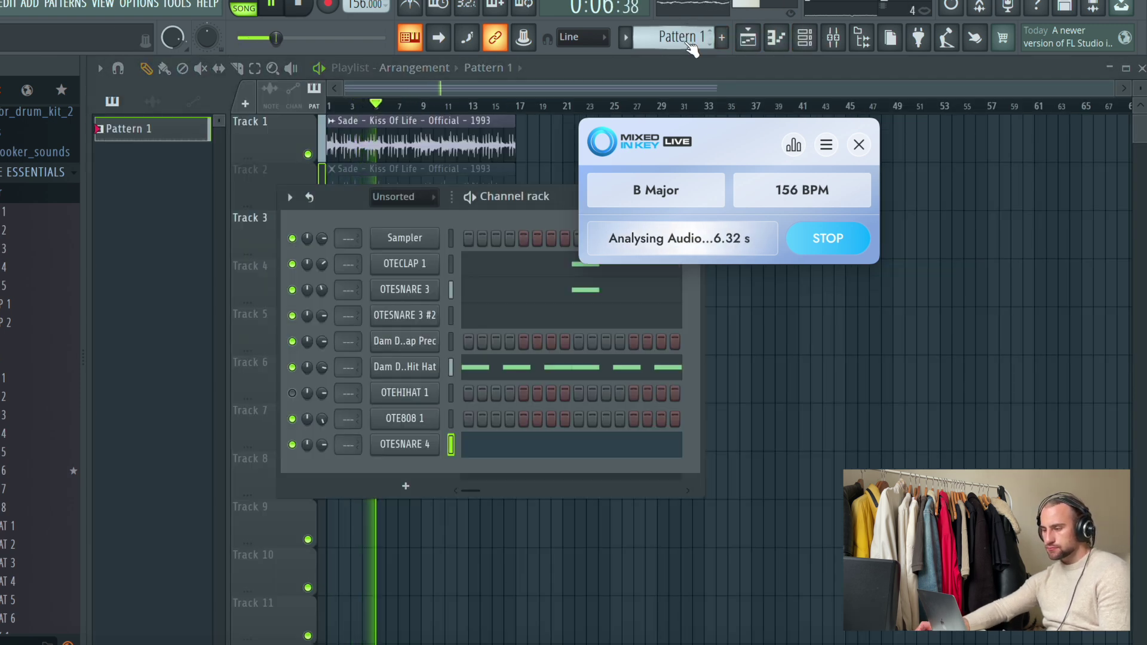
right_click(430, 234)
click(460, 233)
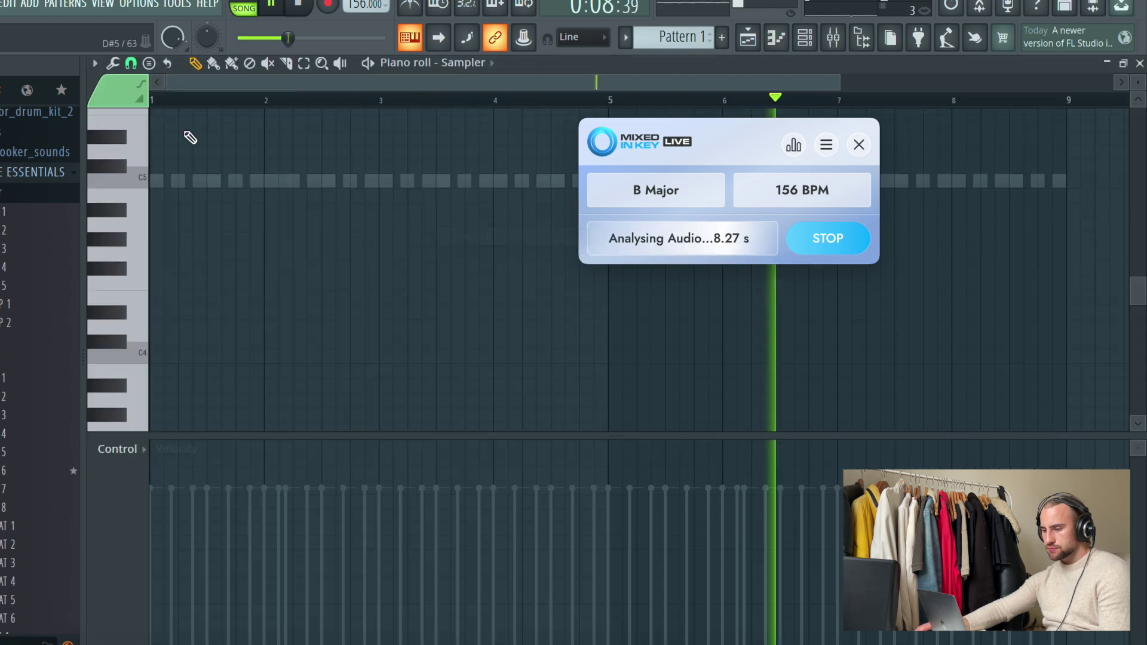
click(138, 63)
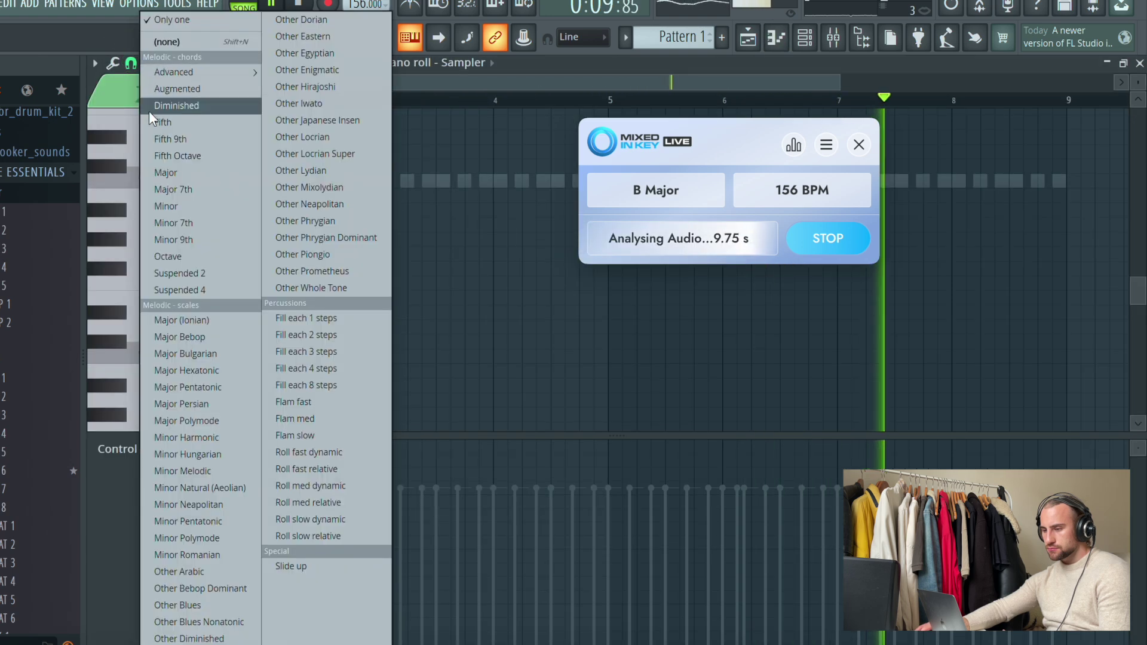
click(181, 320)
click(156, 195)
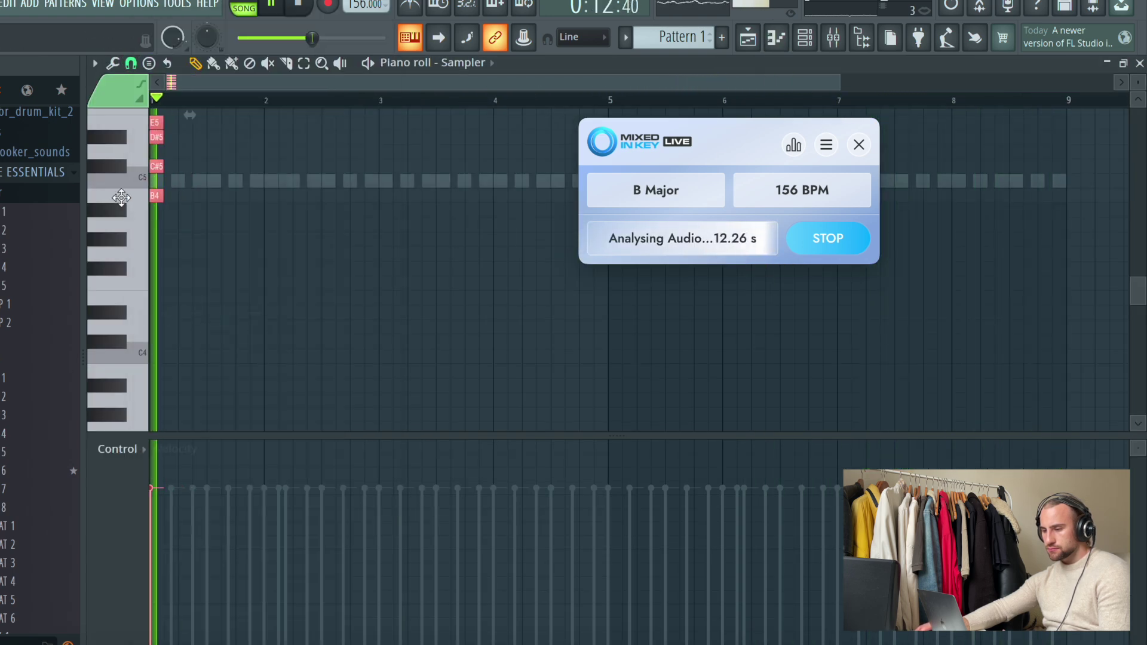
drag(160, 196, 263, 231)
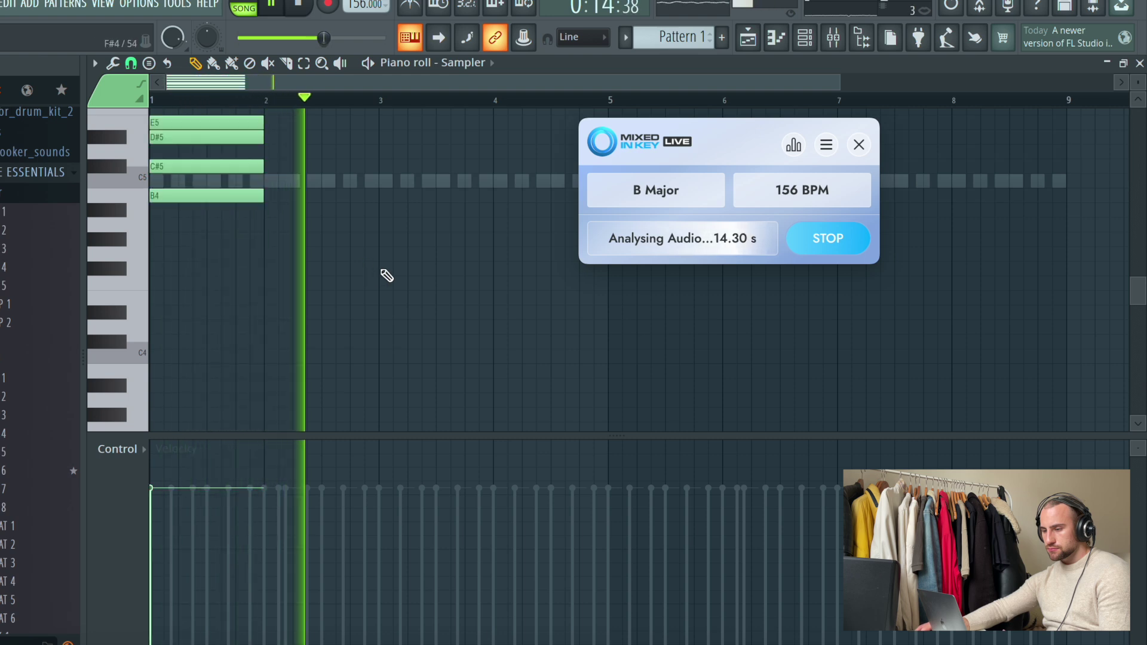
click(820, 233)
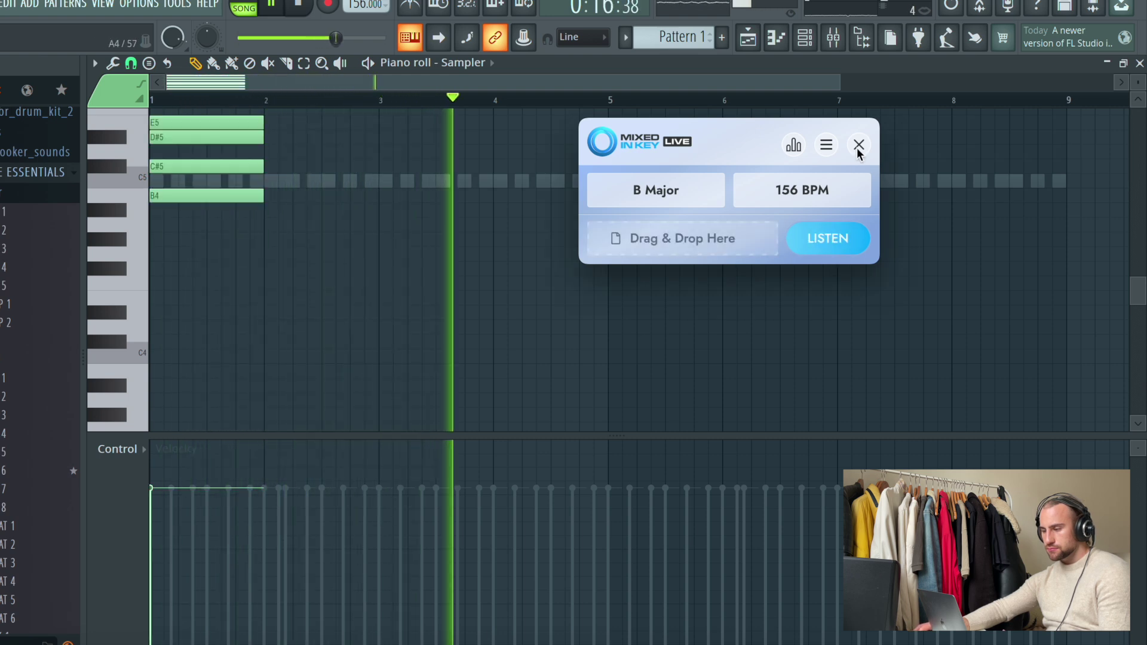
Close Mixed In Key Live and return to the playlist with the channel rack shown
click(858, 144)
click(747, 37)
key(F6)
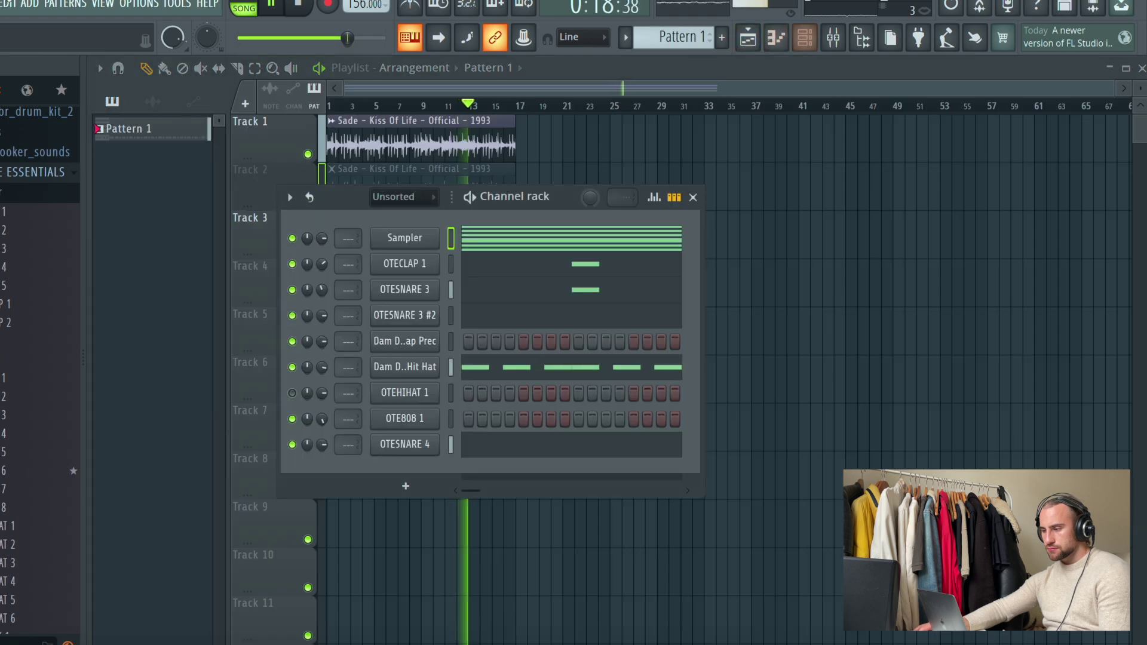
Add Purity as a new instrument channel and open its piano roll
click(35, 5)
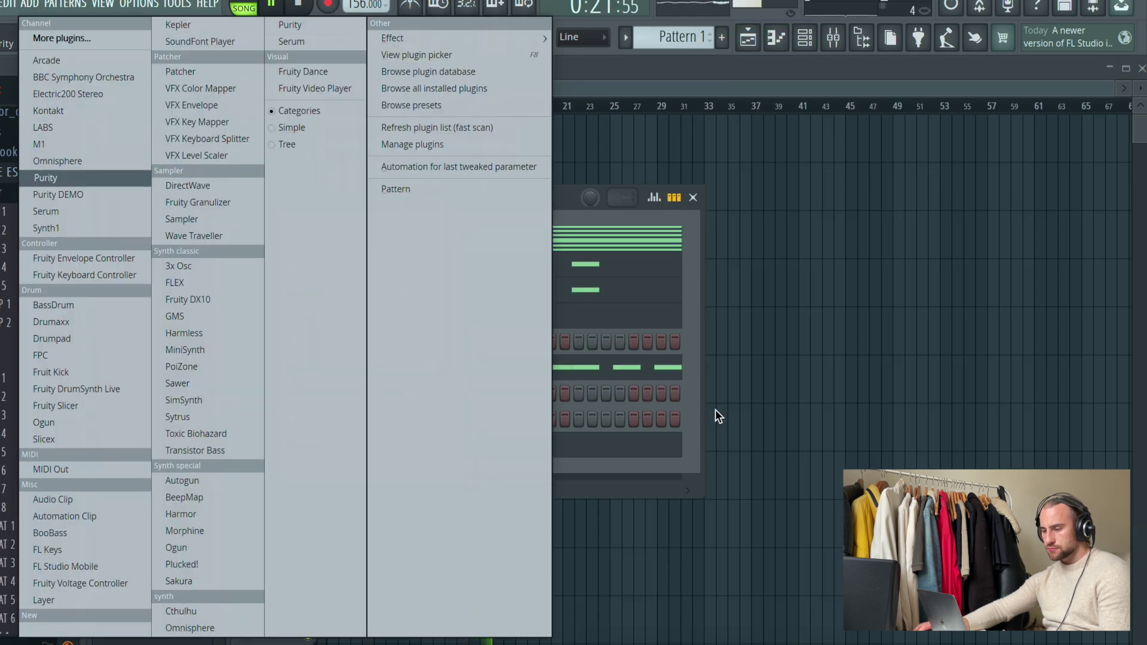
key(Return)
key(Escape)
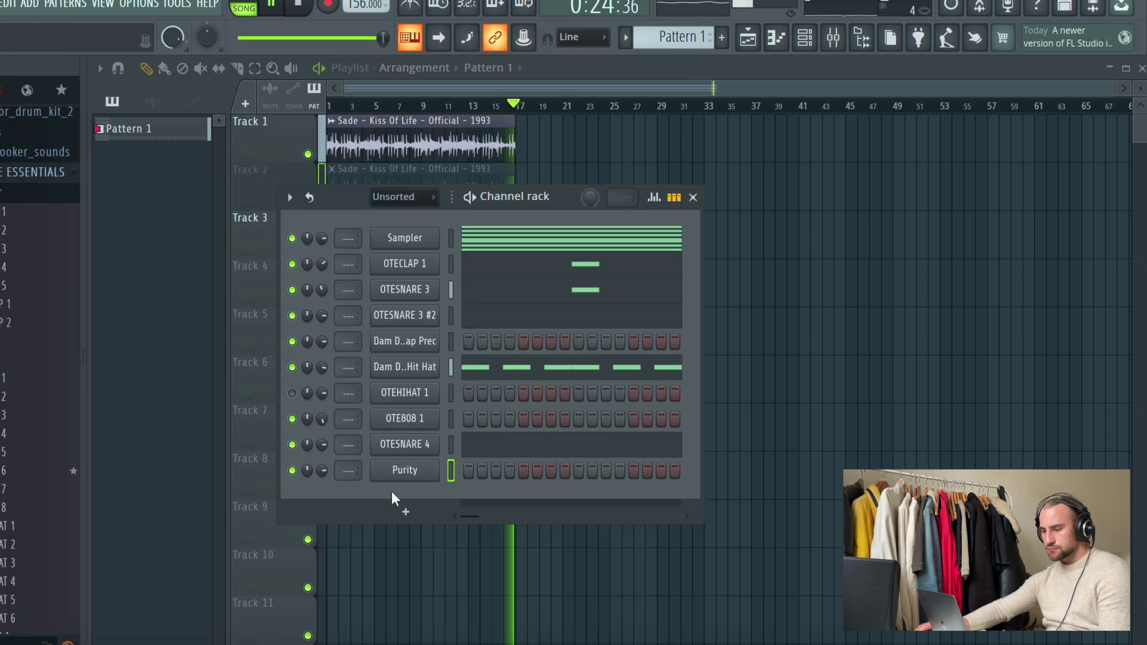
right_click(418, 470)
click(473, 415)
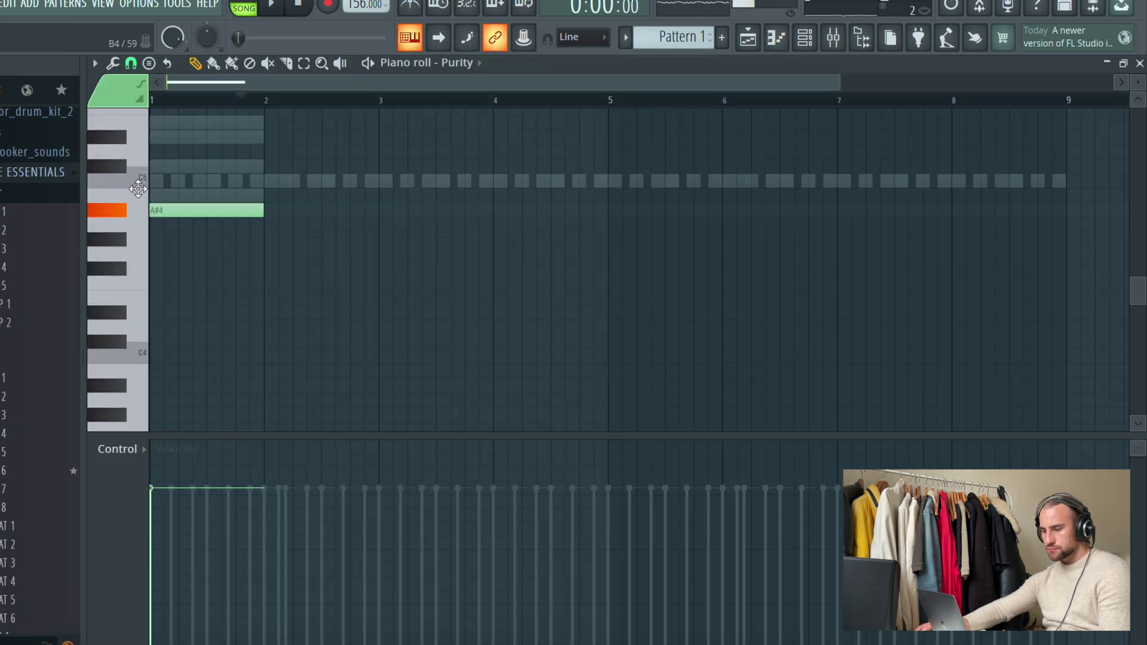
Try different one-bar notes between A#4 and D6 at bar 1 in Purity's piano roll, deleting each one
scroll(213, 230, up, 5)
key(space)
mouse_move(190, 238)
mouse_down()
mouse_move(189, 258)
mouse_move(157, 284)
mouse_move(170, 242)
mouse_up()
key(space)
key(Delete)
drag(154, 242, 154, 199)
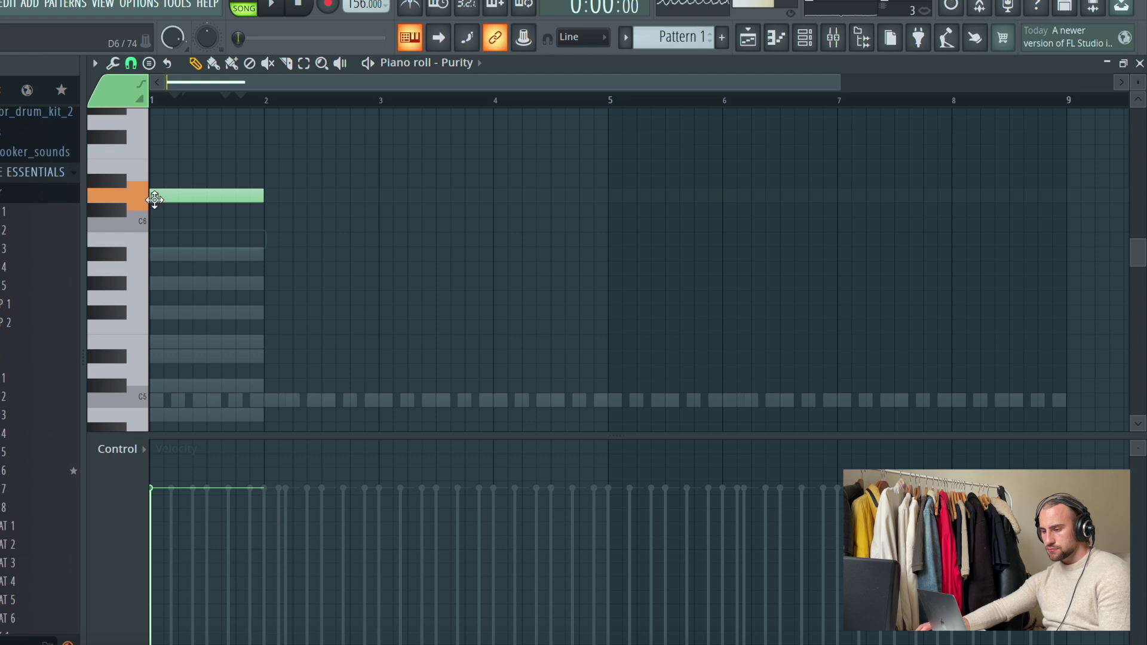
key(Delete)
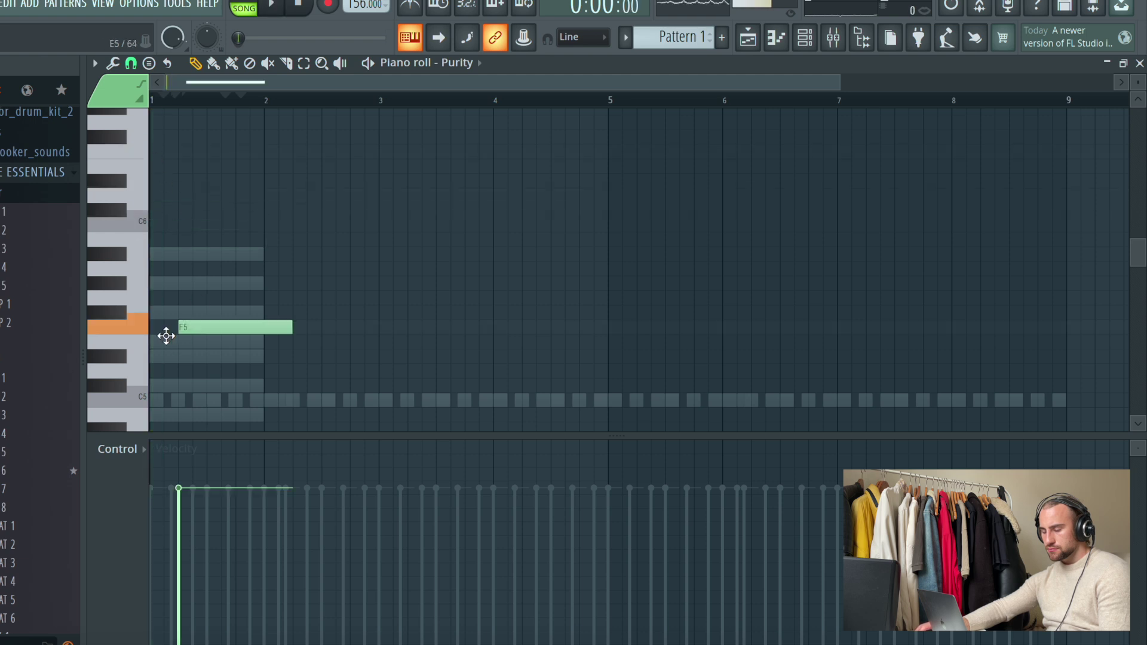
drag(191, 328, 165, 350)
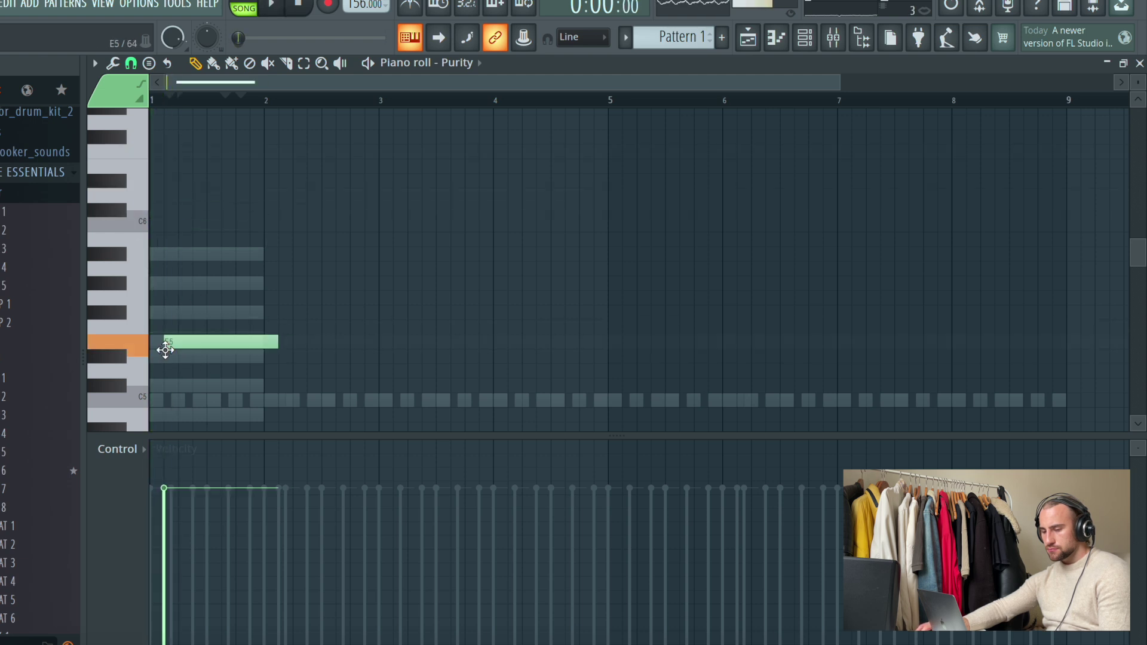
key(Delete)
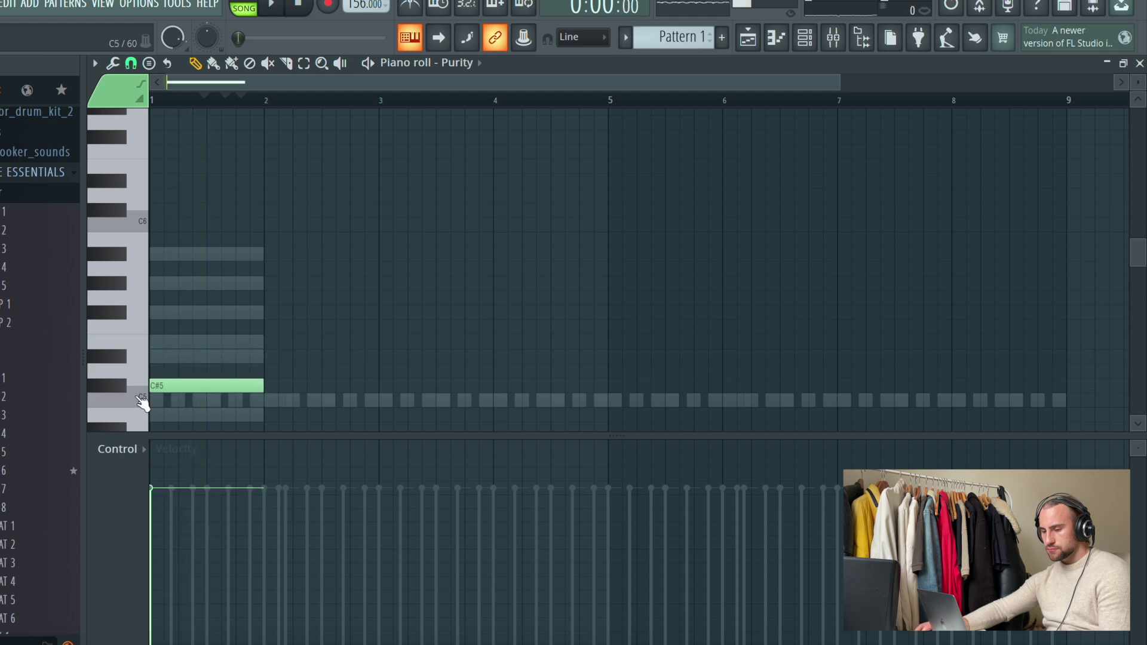
key(Delete)
key(Delete)
Place one-bar B3 notes at bars 1 and 3 in Purity's piano roll and play them against the sample
key(space)
scroll(277, 346, down, 4)
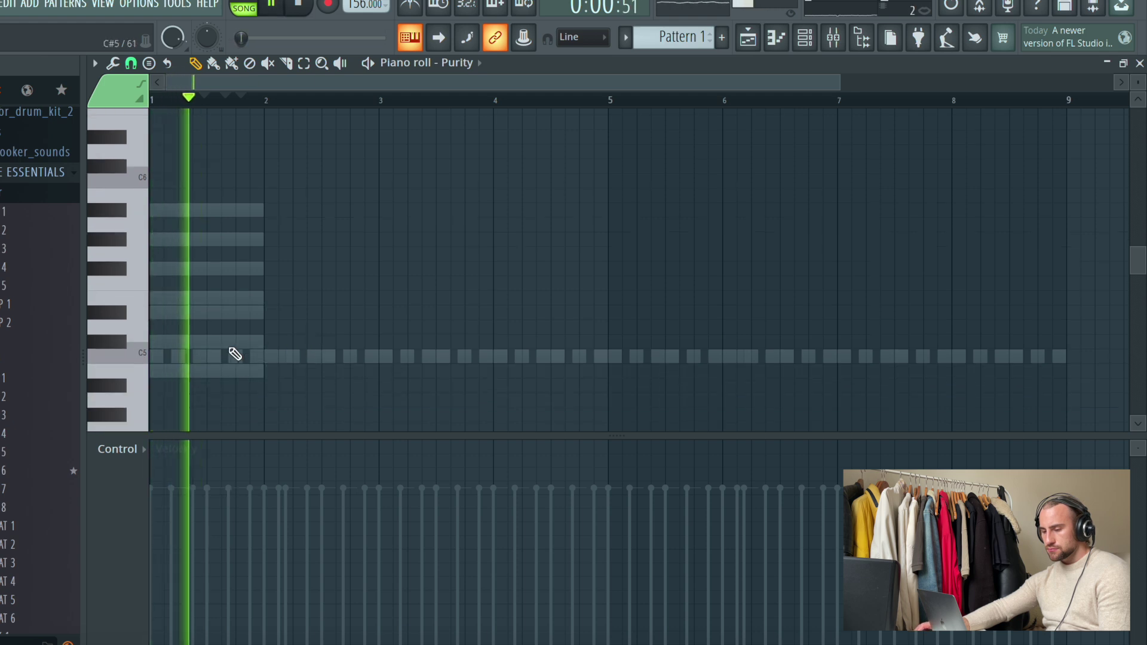
key(space)
key(space)
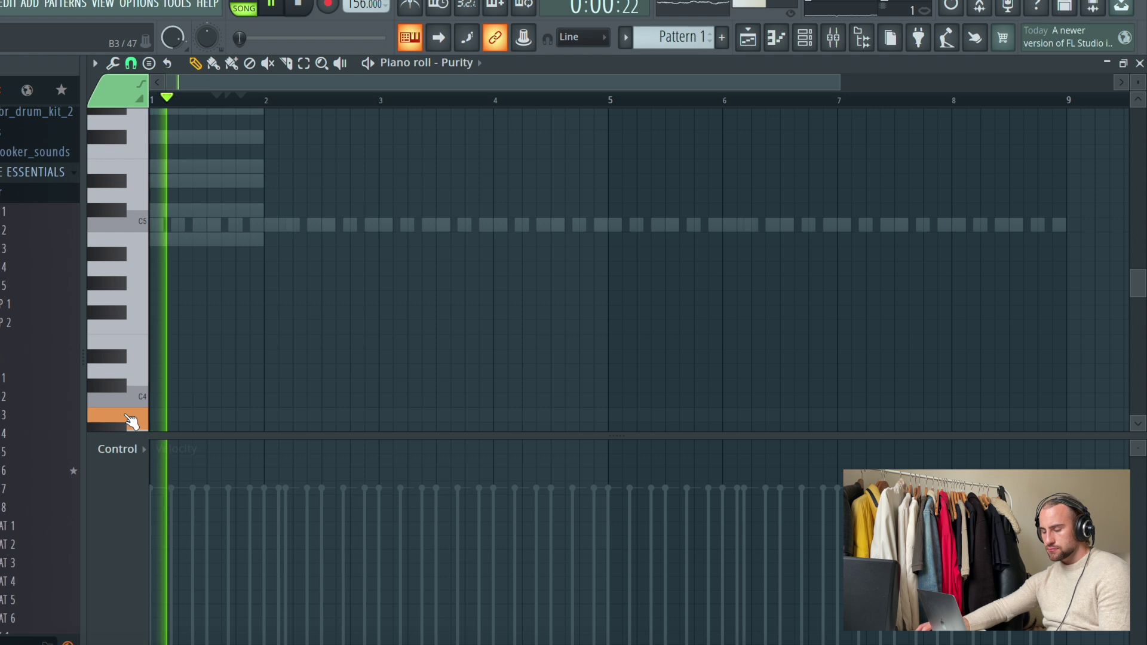
key(space)
scroll(132, 414, down, 3)
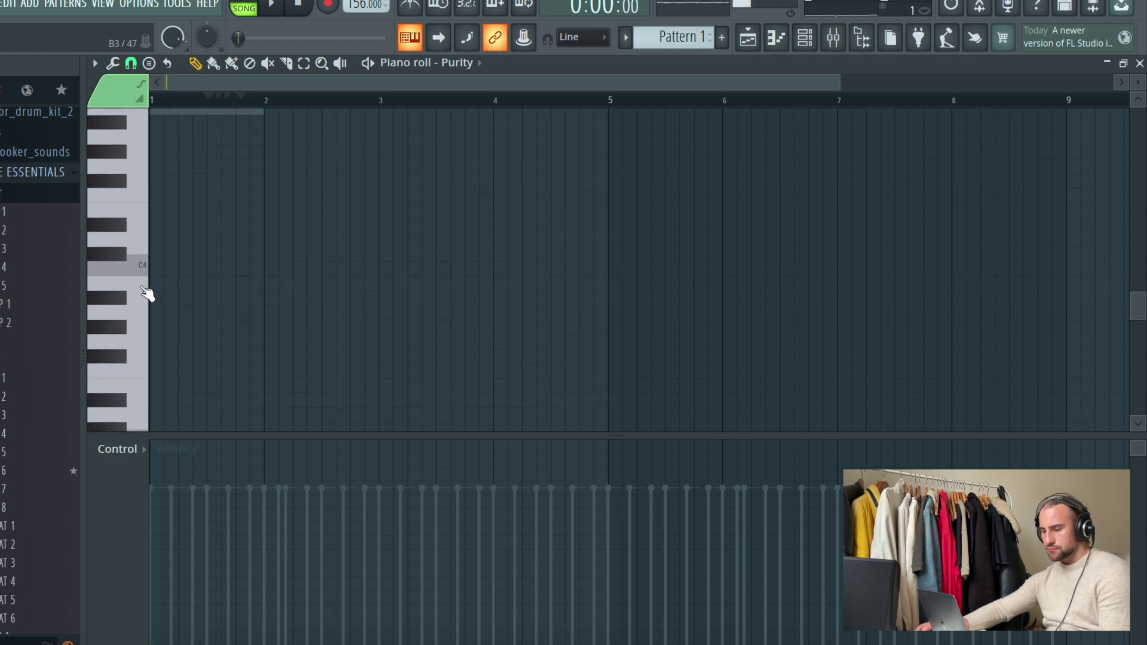
key(space)
scroll(116, 292, up, 1)
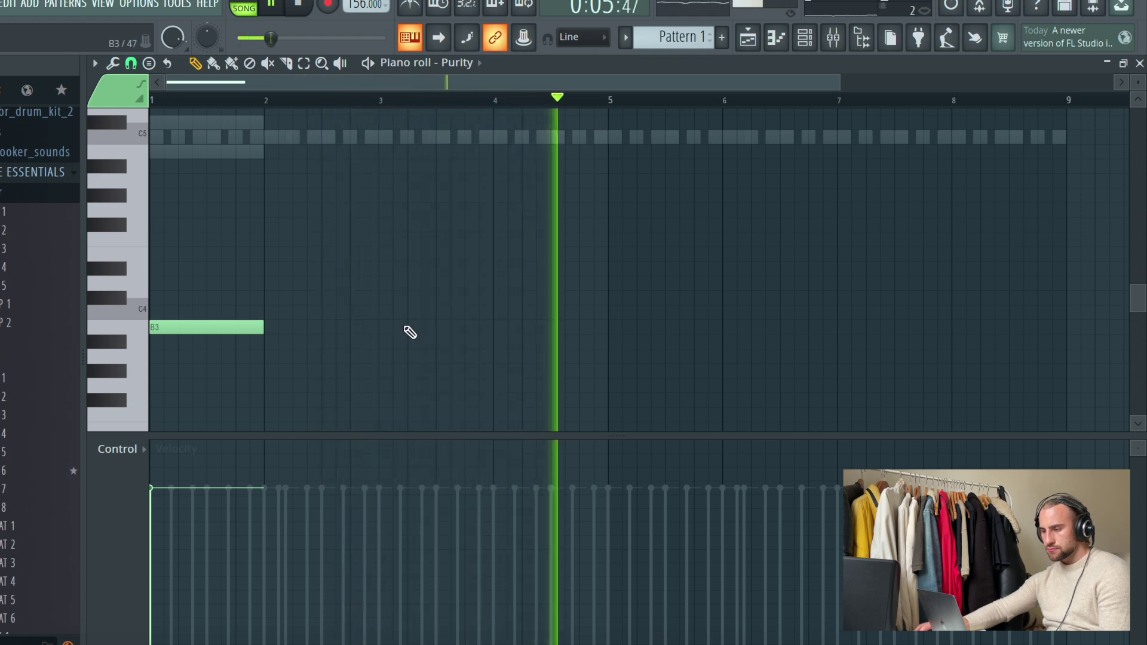
key(space)
click(379, 328)
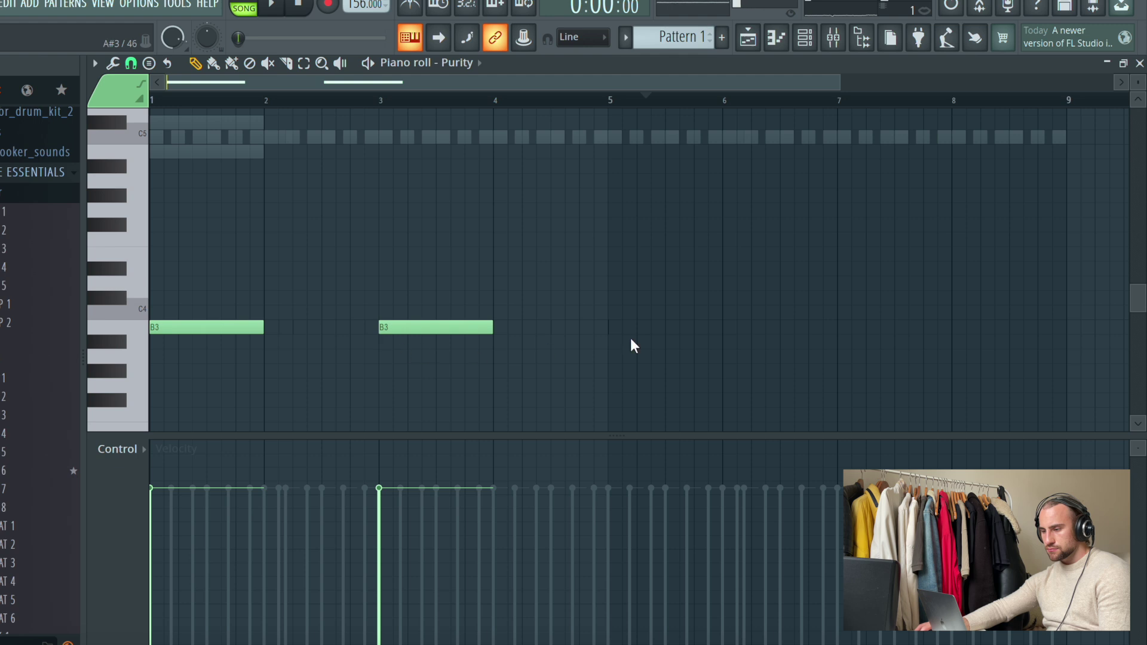
click(384, 97)
key(space)
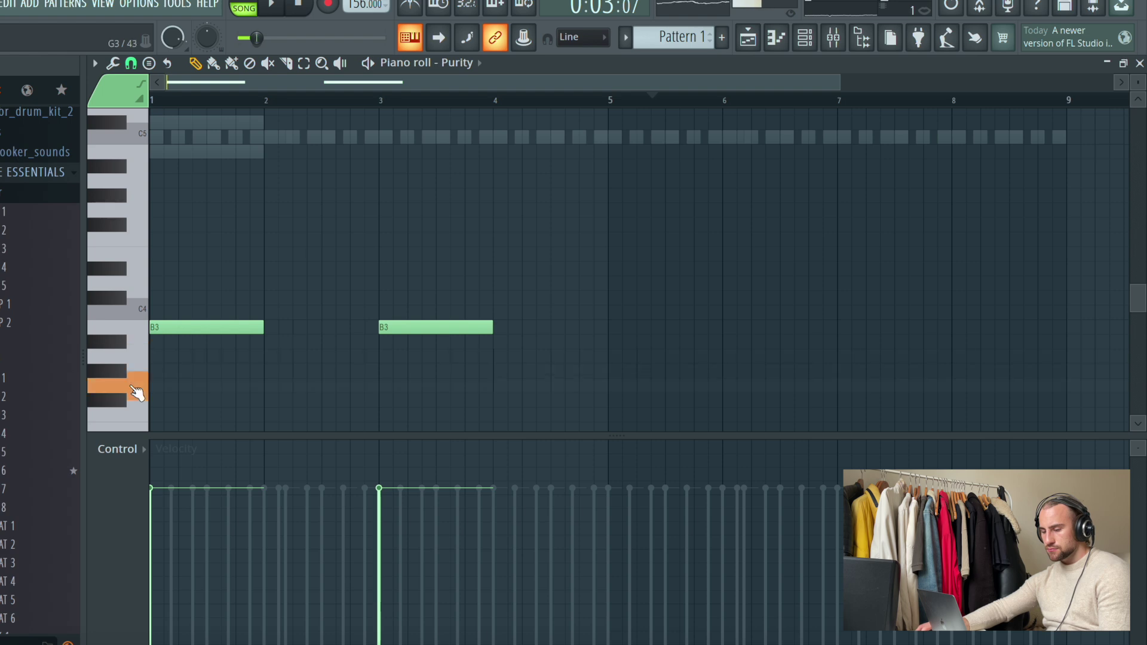
Audition lower Purity keys around octave 3, then delete the B3 notes at bars 1 and 3
scroll(138, 431, down, 3)
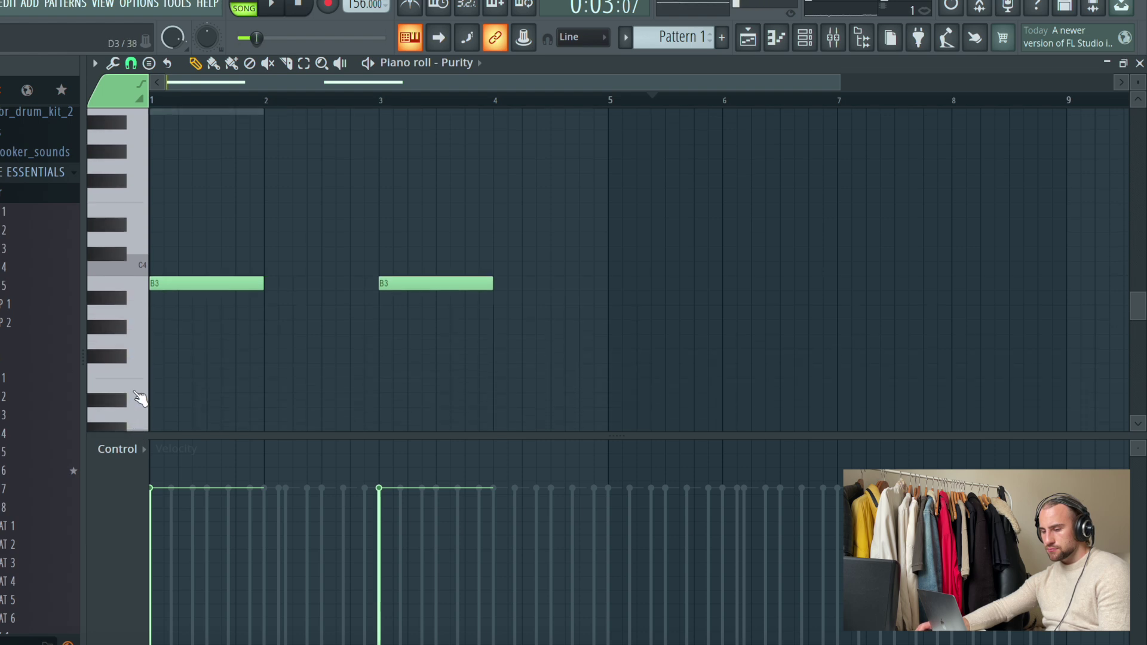
scroll(139, 422, down, 3)
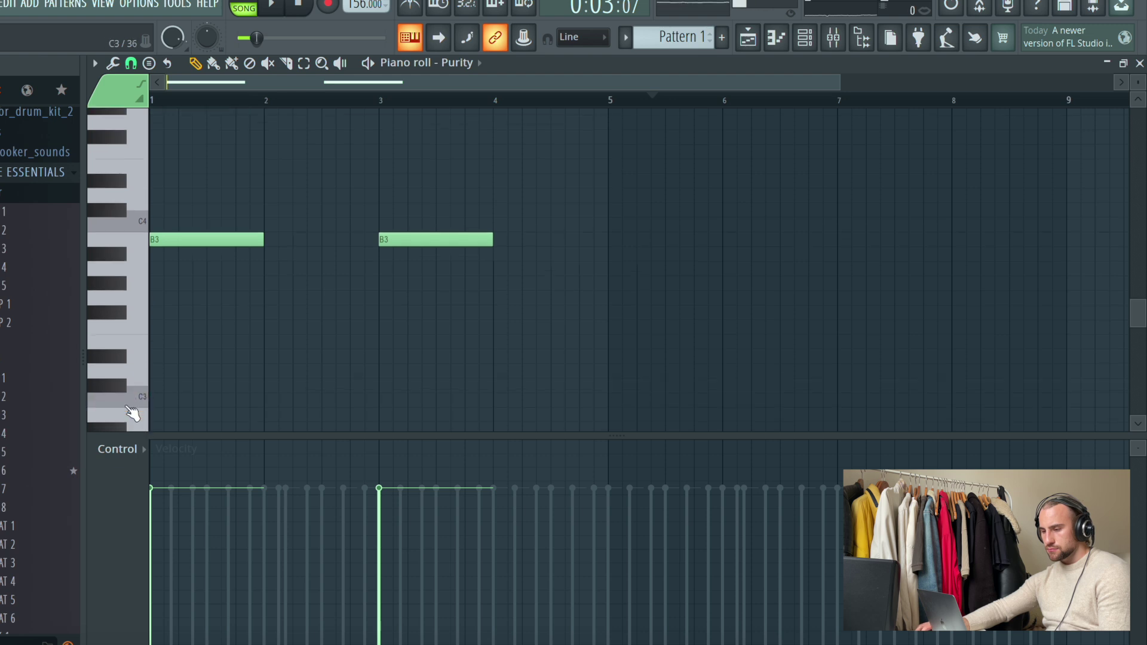
scroll(154, 316, up, 1)
key(space)
right_click(390, 282)
right_click(239, 281)
Try one-bar F5 and B4 notes at bar 1 in Purity's piano roll during playback
key(space)
scroll(202, 250, up, 3)
key(space)
key(space)
scroll(172, 196, up, 3)
drag(111, 176, 178, 184)
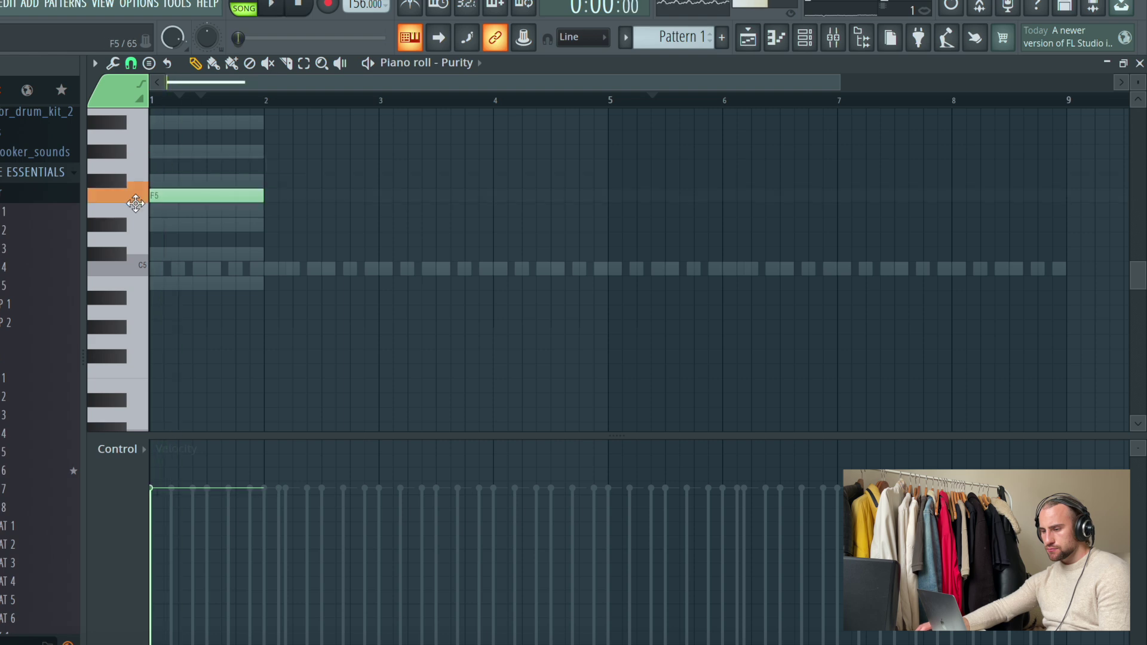
key(space)
key(space)
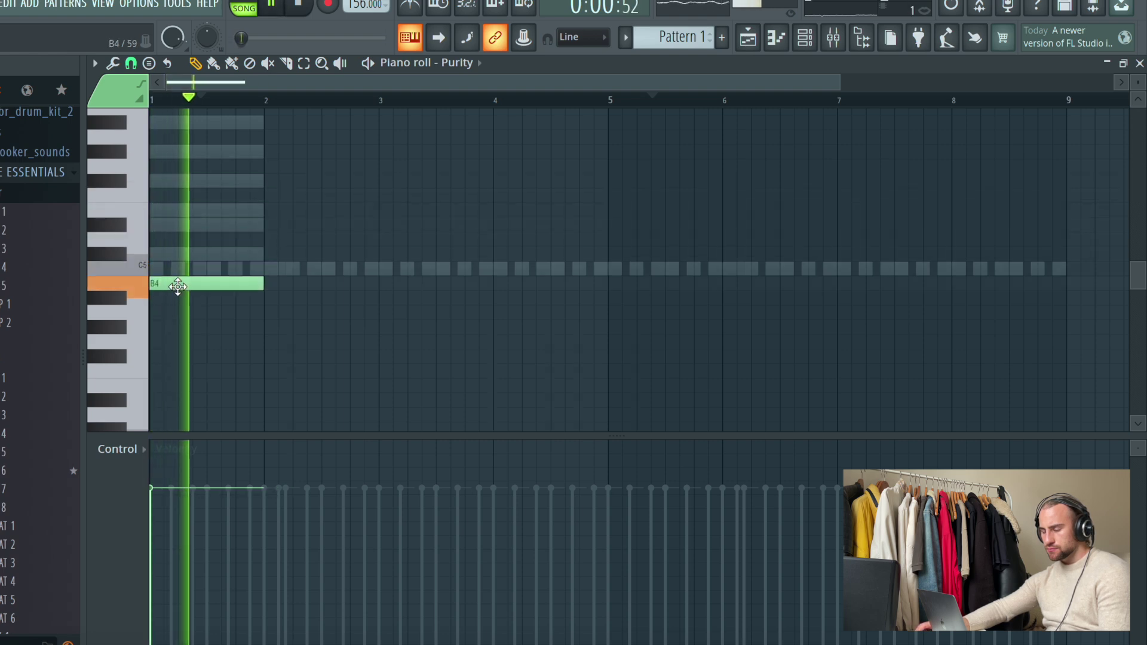
scroll(197, 293, down, 3)
scroll(205, 288, up, 3)
scroll(207, 281, down, 2)
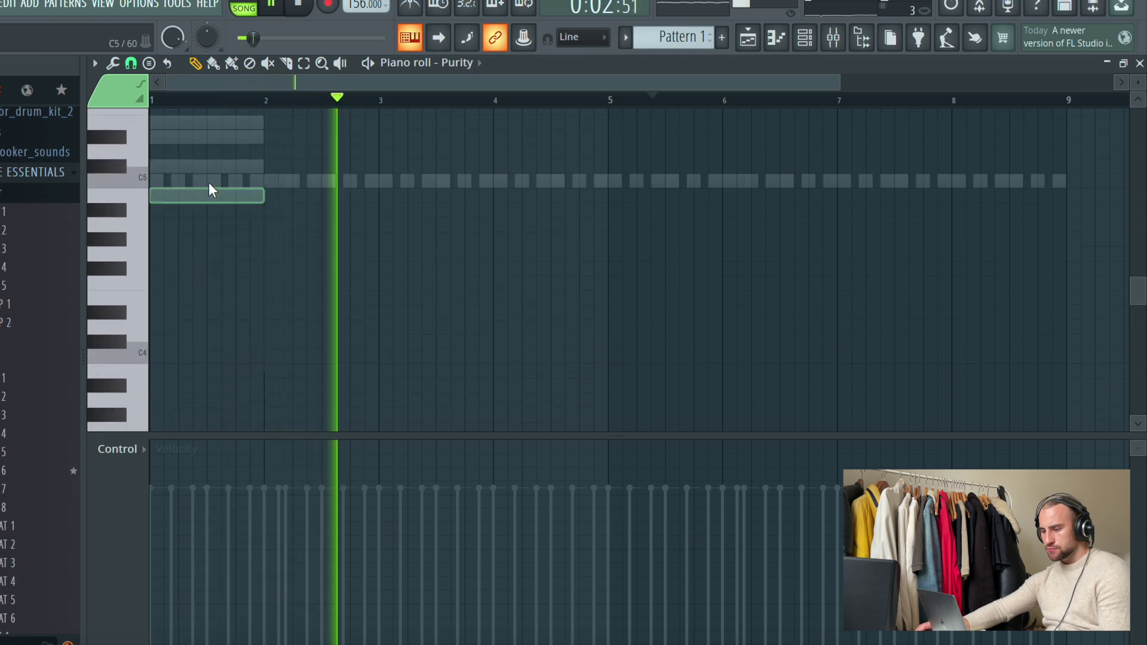
Place one-bar B5 notes at bars 1 and 3 in Purity's piano roll
key(space)
scroll(217, 189, up, 4)
click(380, 195)
click(394, 182)
mouse_move(384, 198)
mouse_down()
mouse_move(363, 210)
mouse_move(399, 200)
mouse_move(382, 192)
mouse_move(376, 208)
mouse_move(390, 209)
mouse_up()
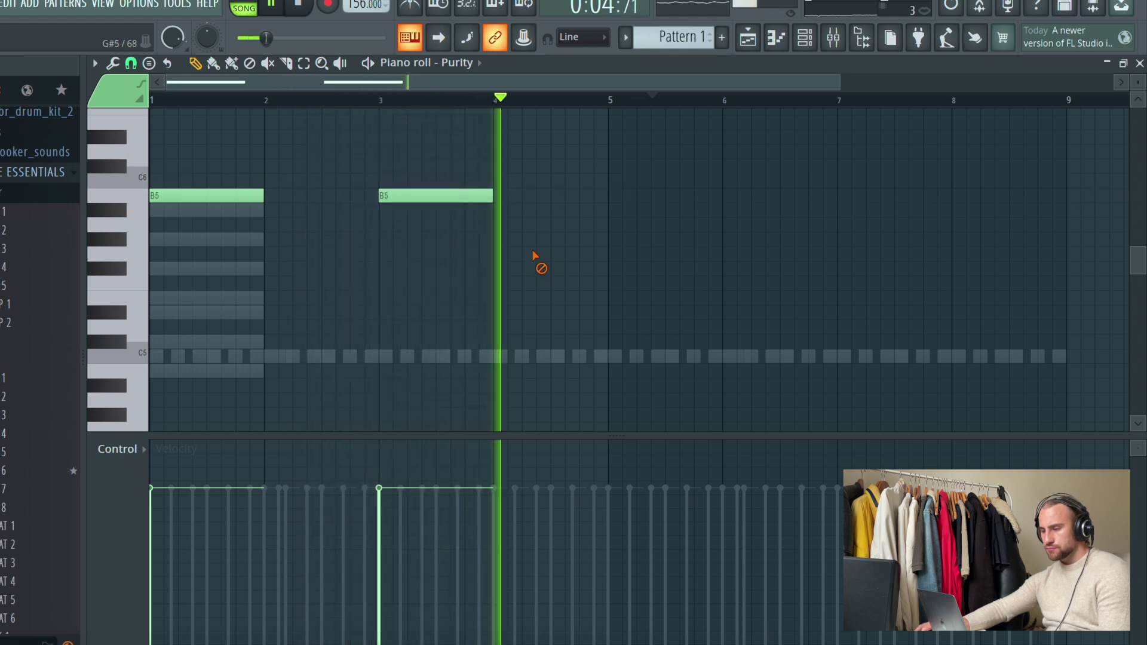
Add a one-bar A#5 note at bar 5 and delete the B5 note at bar 3
click(122, 215)
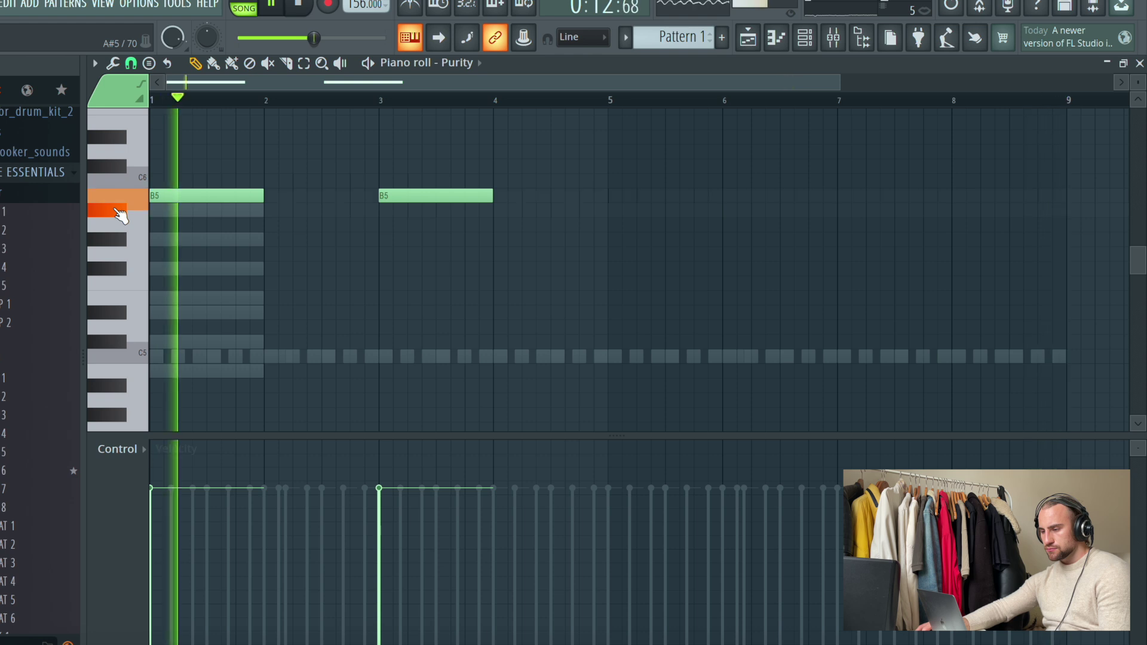
click(611, 210)
right_click(388, 195)
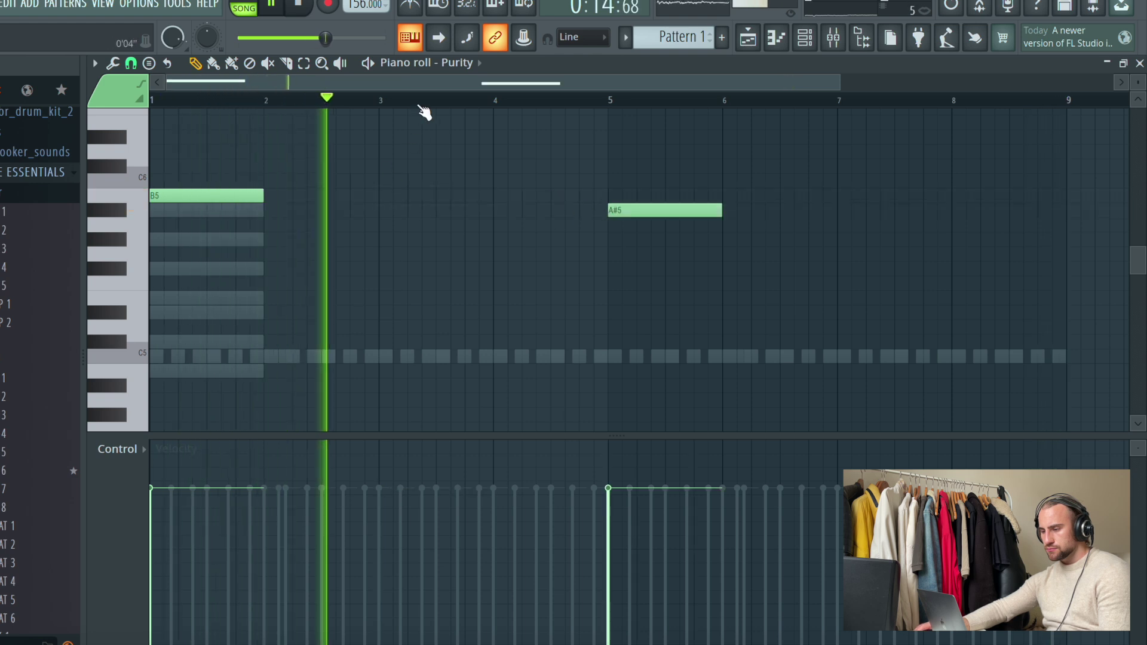
Move the Purity notes from Pattern 1 to Pattern 2 and open them in the piano roll
scroll(425, 113, down, 2)
click(755, 42)
key(F6)
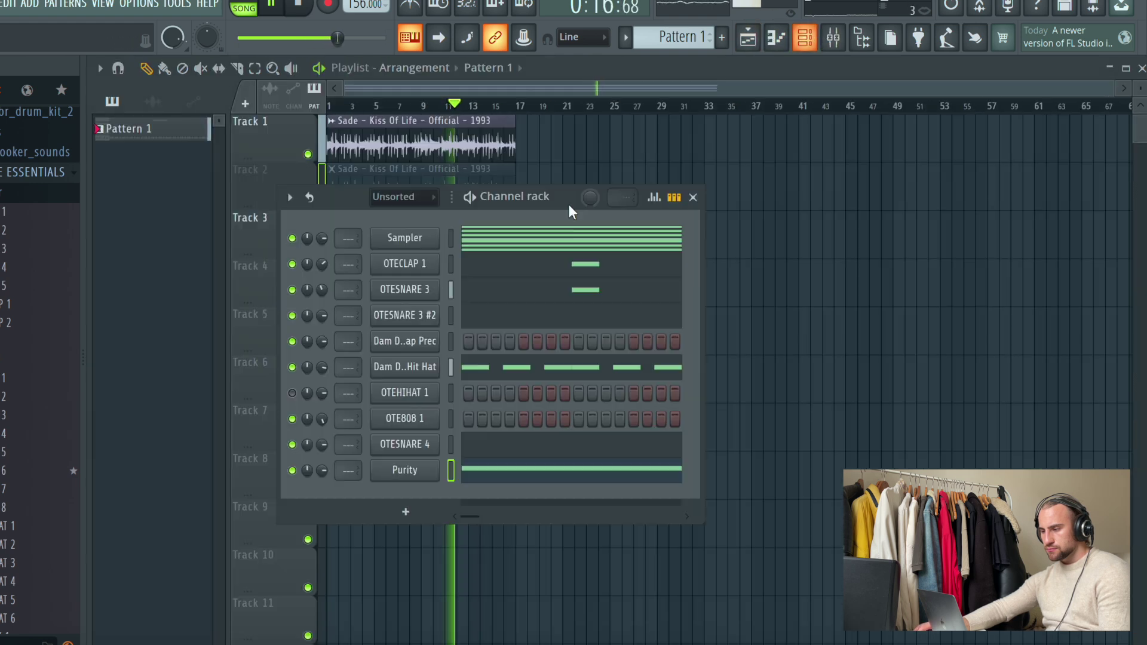
right_click(436, 470)
click(667, 418)
scroll(651, 36, up, 1)
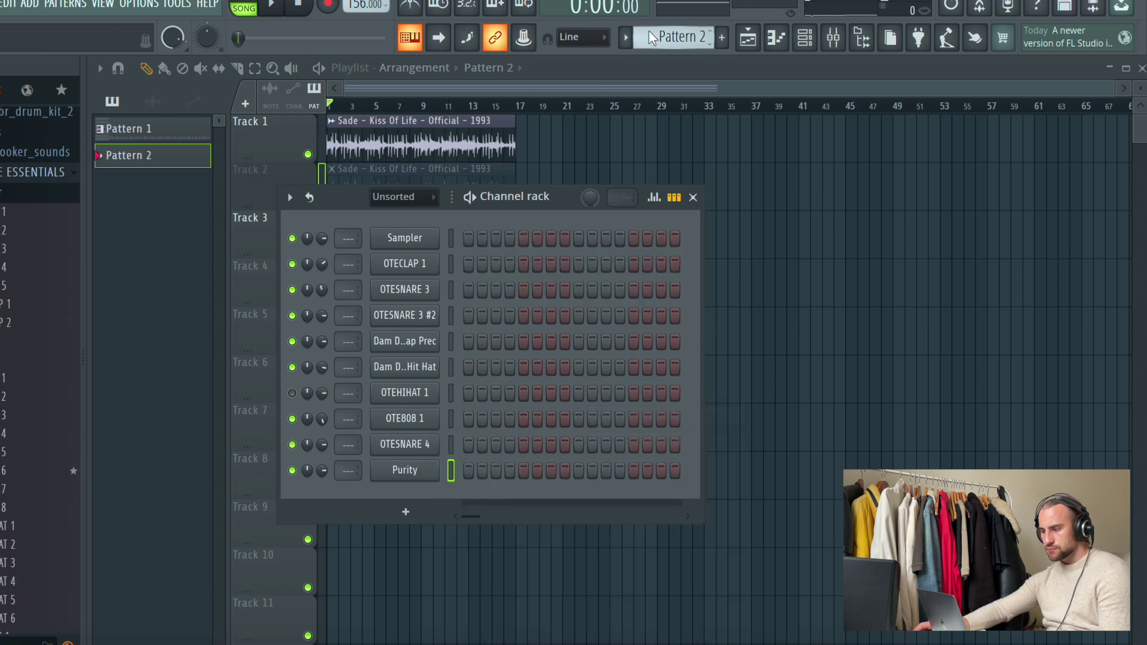
right_click(399, 466)
click(614, 448)
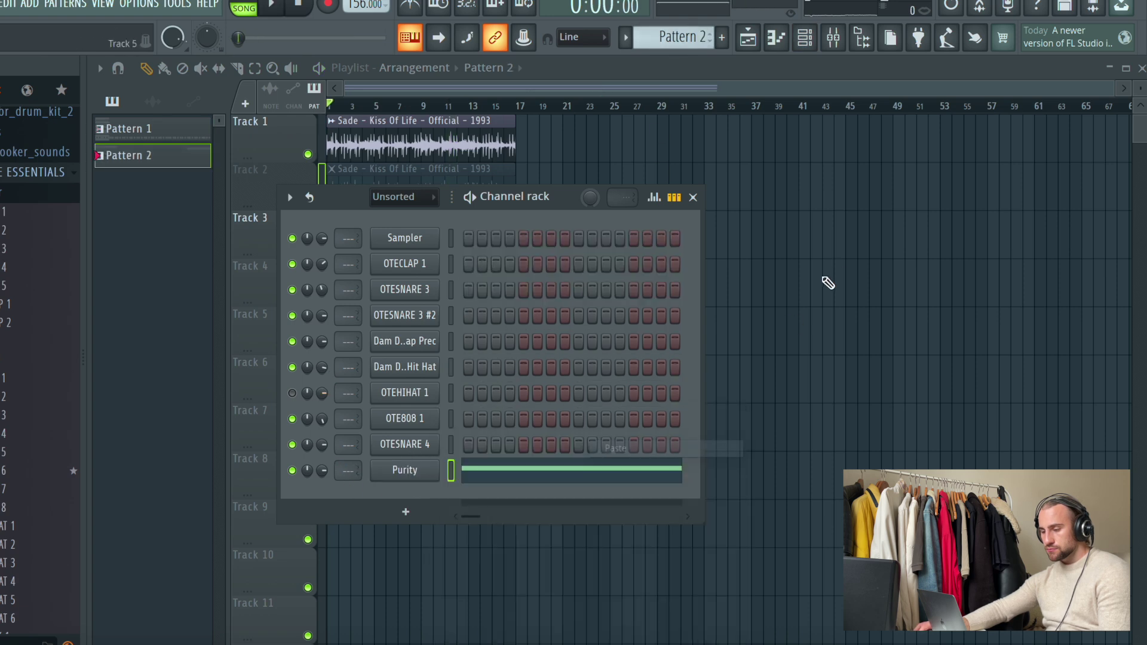
click(678, 273)
click(806, 38)
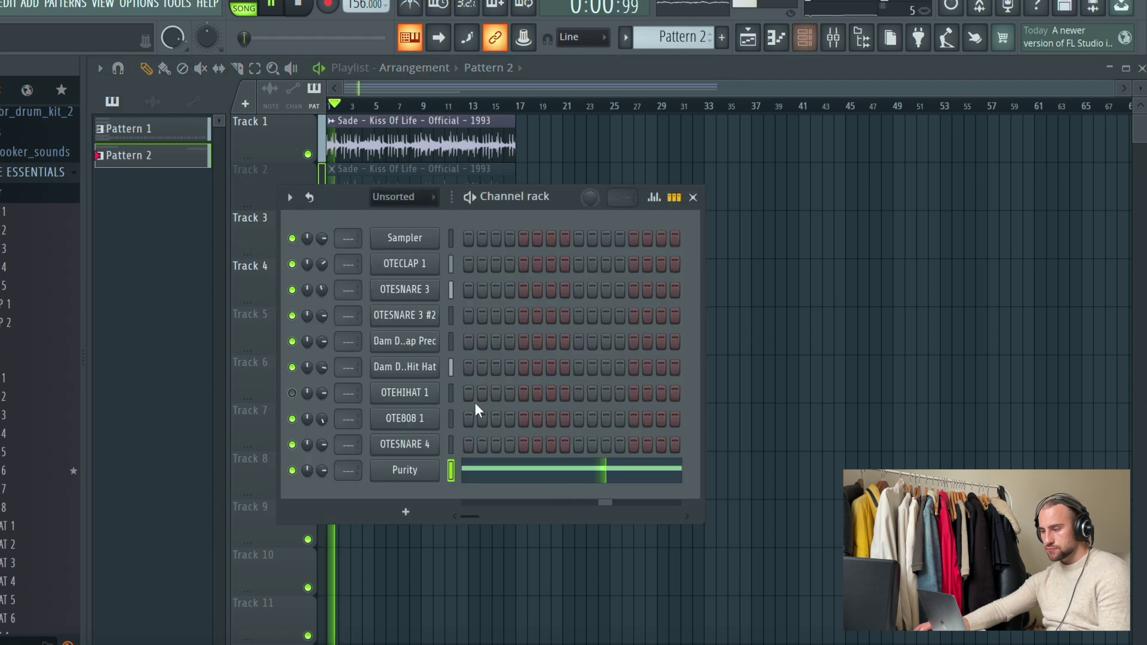
click(485, 483)
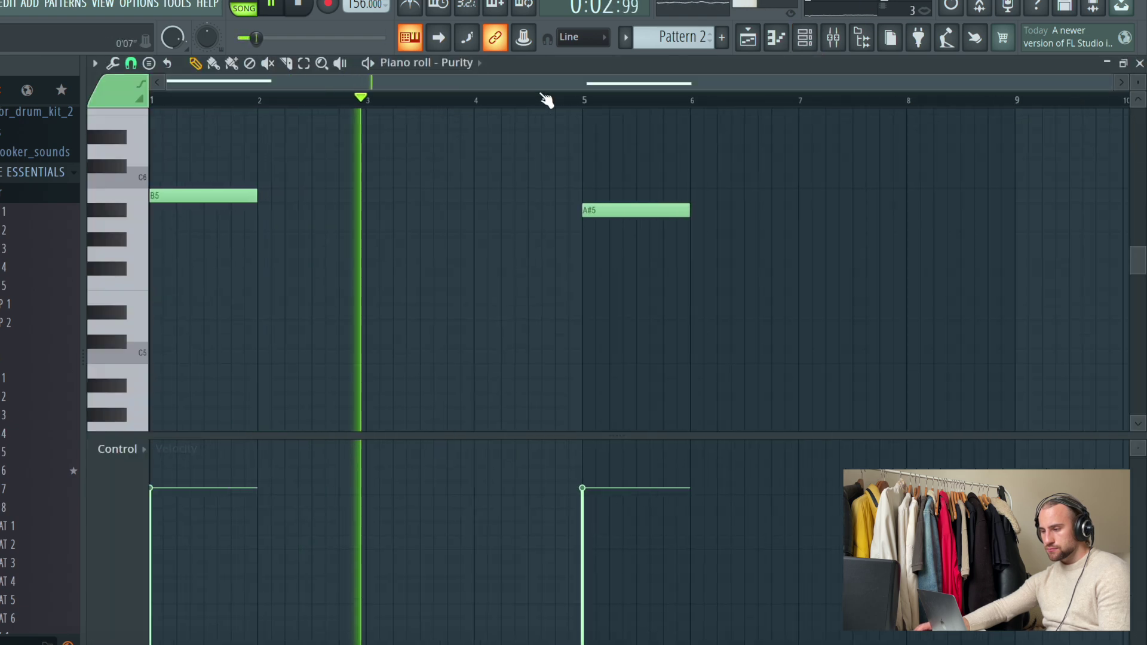
Cut the Sampler's scale notes from Pattern 1 and paste them into the Sampler in Pattern 2
click(804, 38)
scroll(677, 37, up, 1)
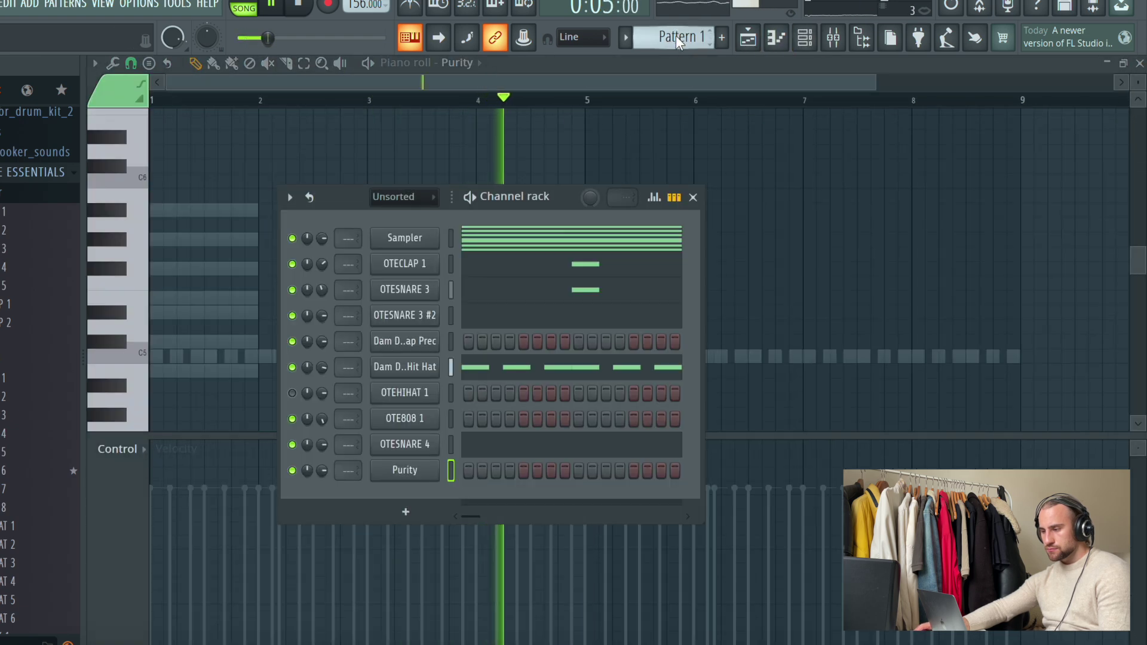
right_click(407, 235)
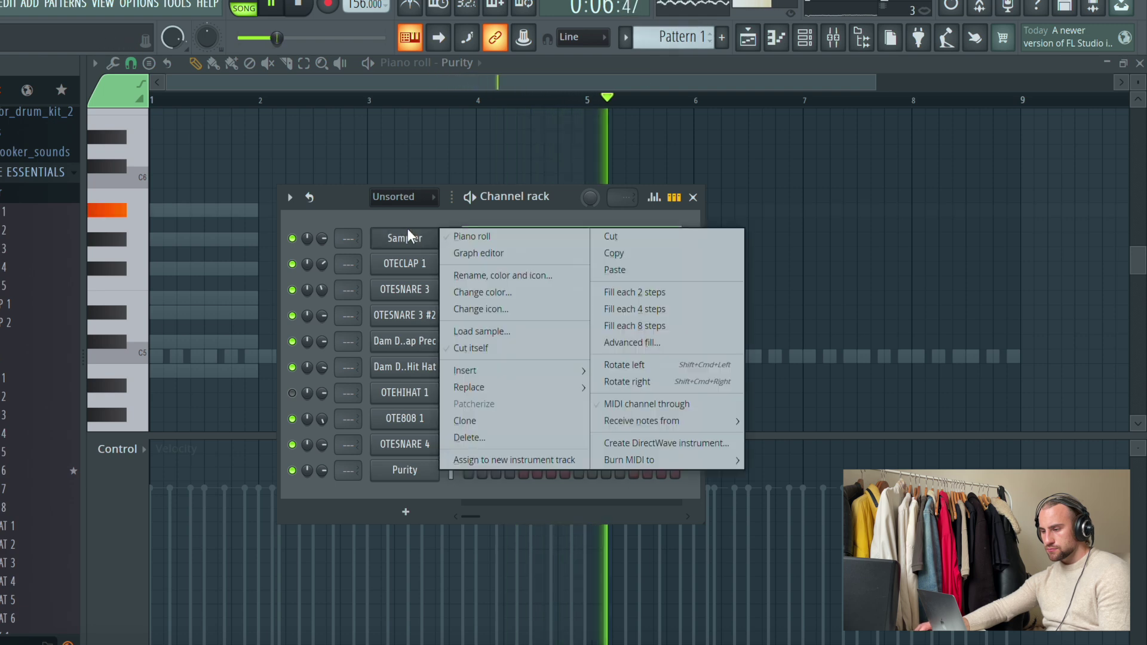
click(604, 237)
scroll(677, 37, down, 2)
scroll(682, 37, up, 2)
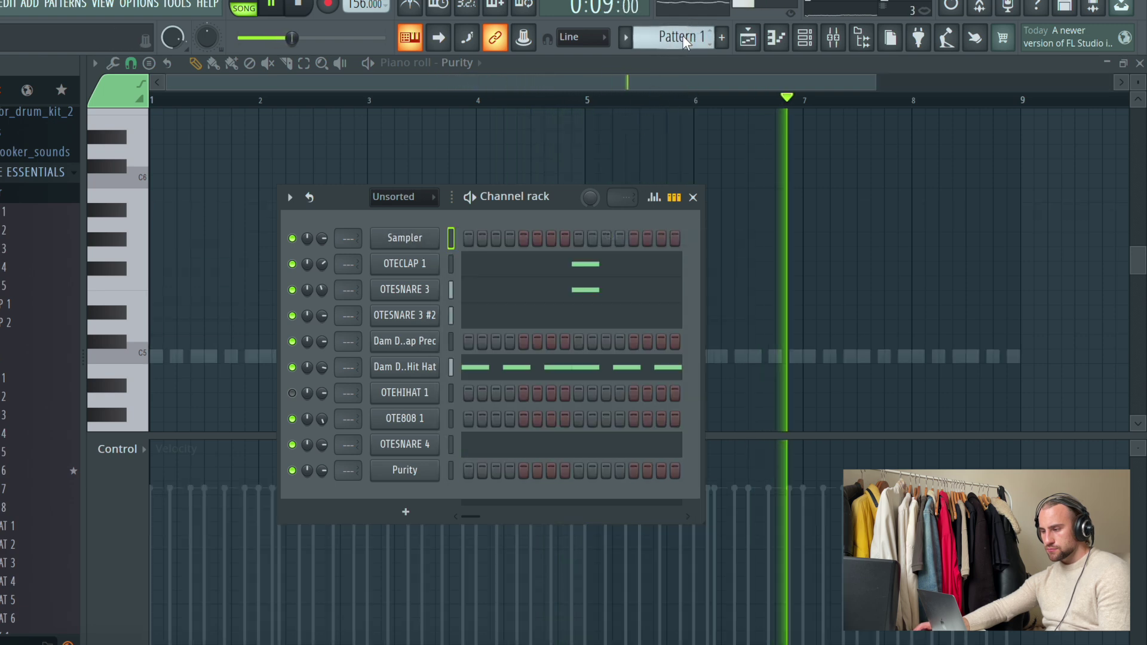
scroll(682, 37, down, 1)
right_click(403, 238)
click(656, 269)
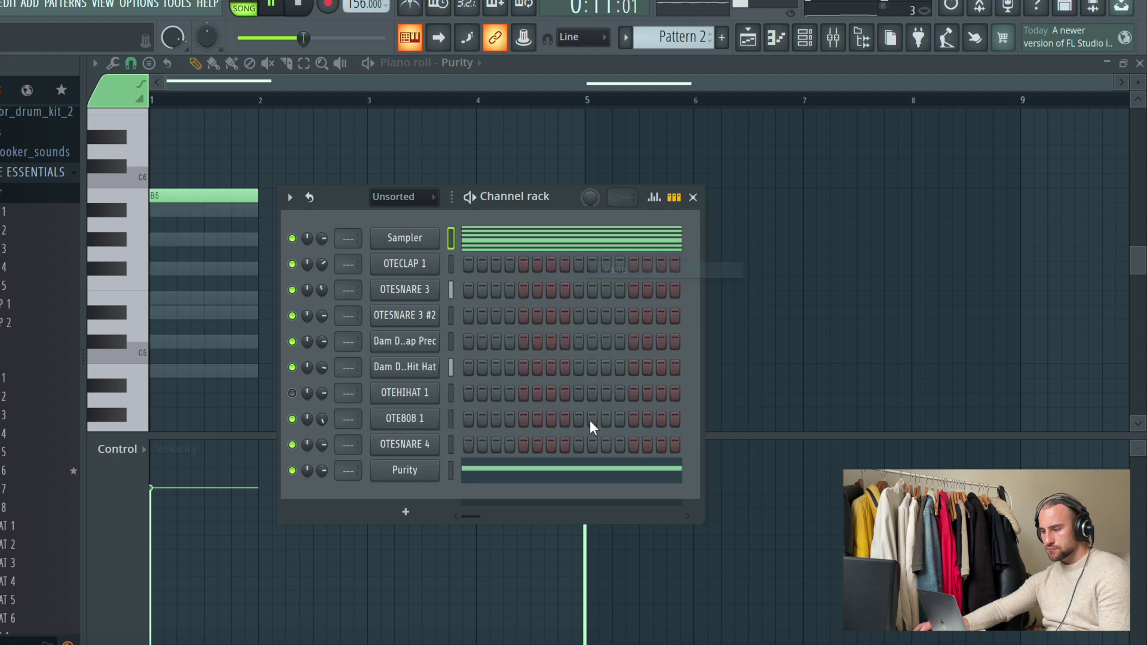
Place a one-bar G#5 root note at bar 9 in Purity's piano roll, replacing the trial A5 note
key(F6)
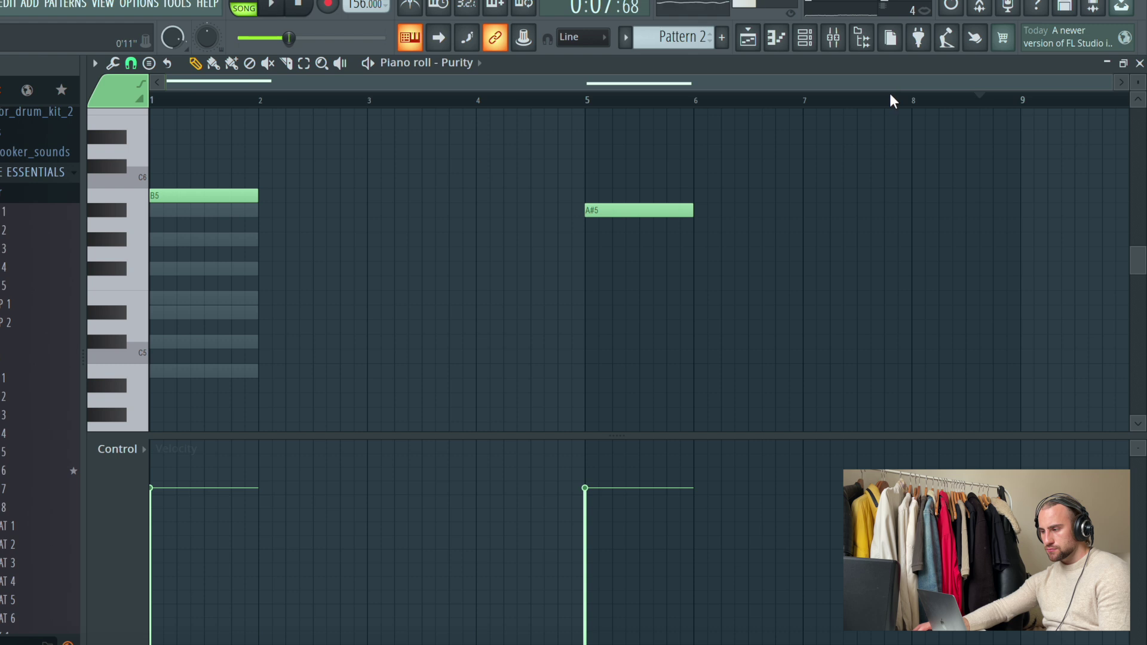
click(1022, 225)
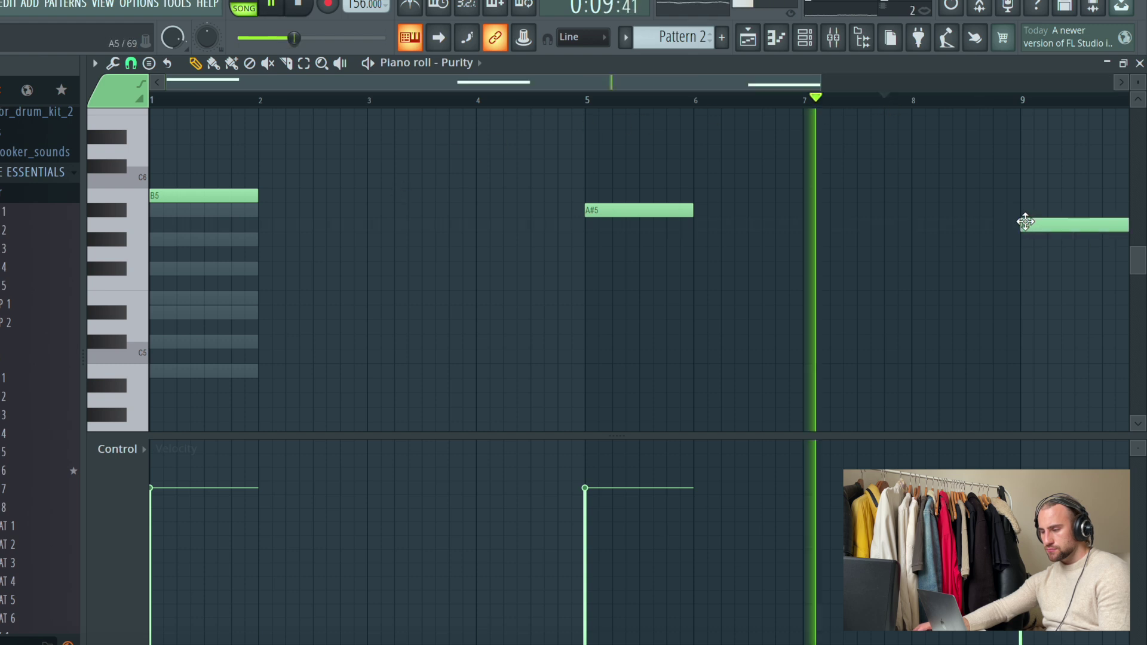
scroll(1028, 106, down, 2)
right_click(788, 225)
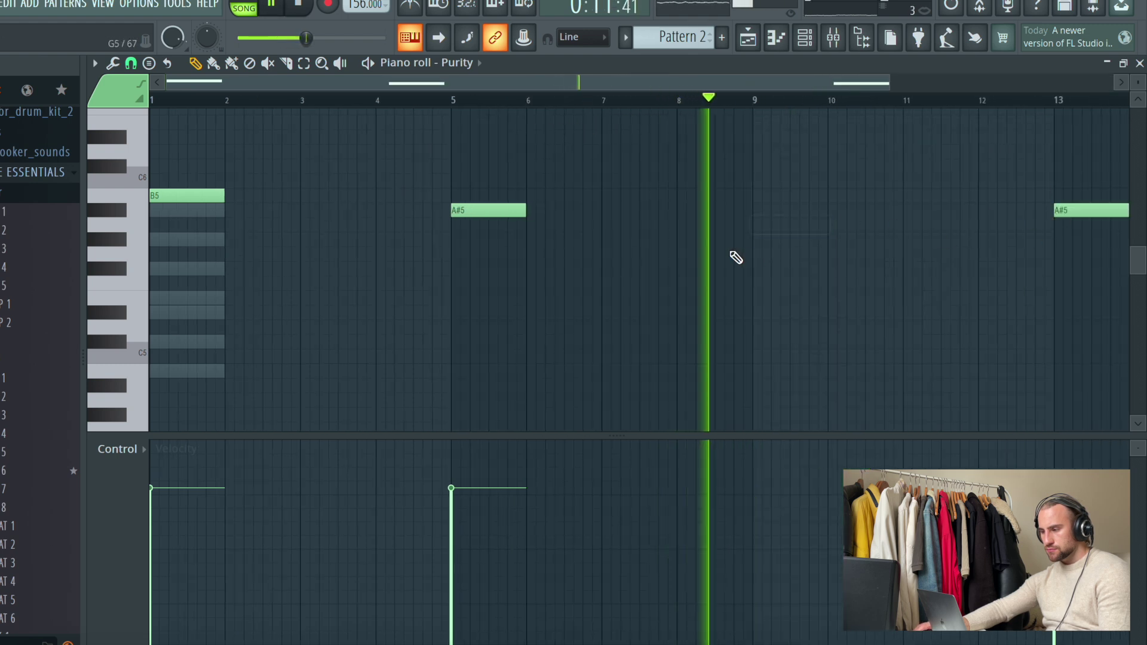
click(123, 242)
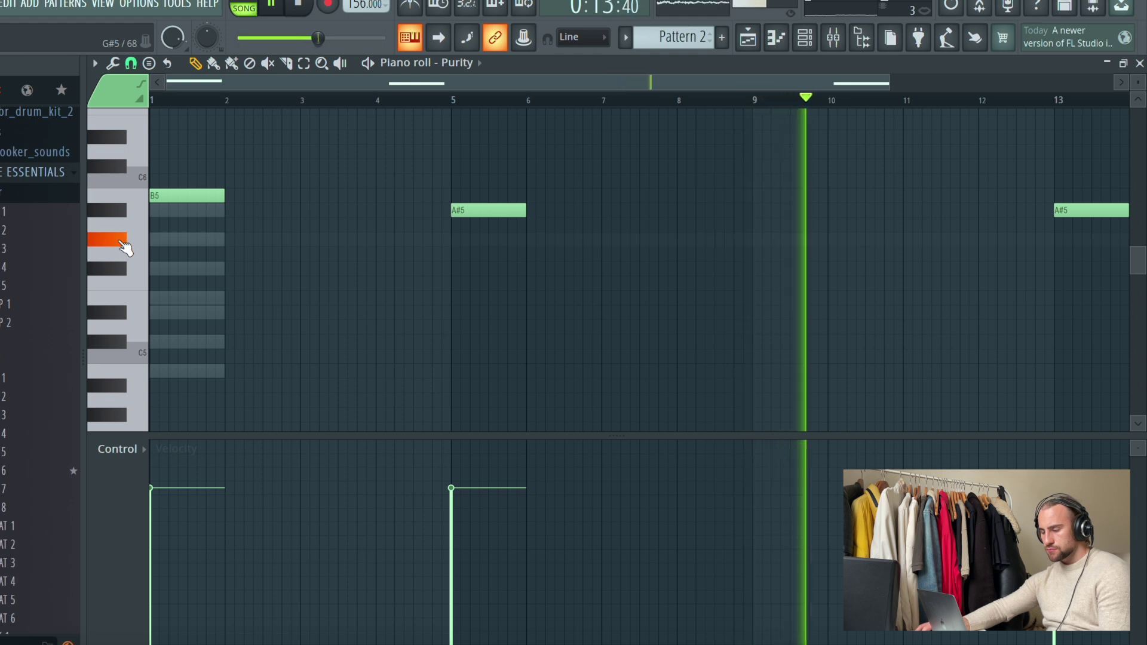
click(756, 237)
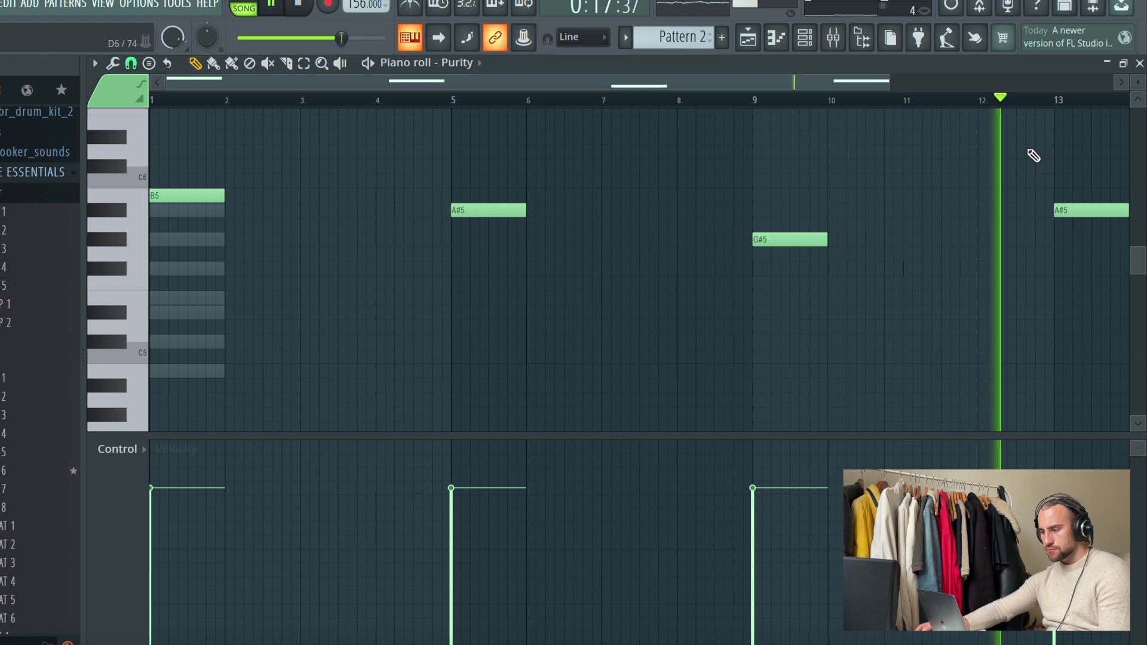
Clear the trial A#5 and A5 notes from bar 13 onward and place a one-bar D#5 root note at bar 13
right_click(1090, 212)
drag(1126, 292, 1060, 232)
scroll(624, 105, down, 2)
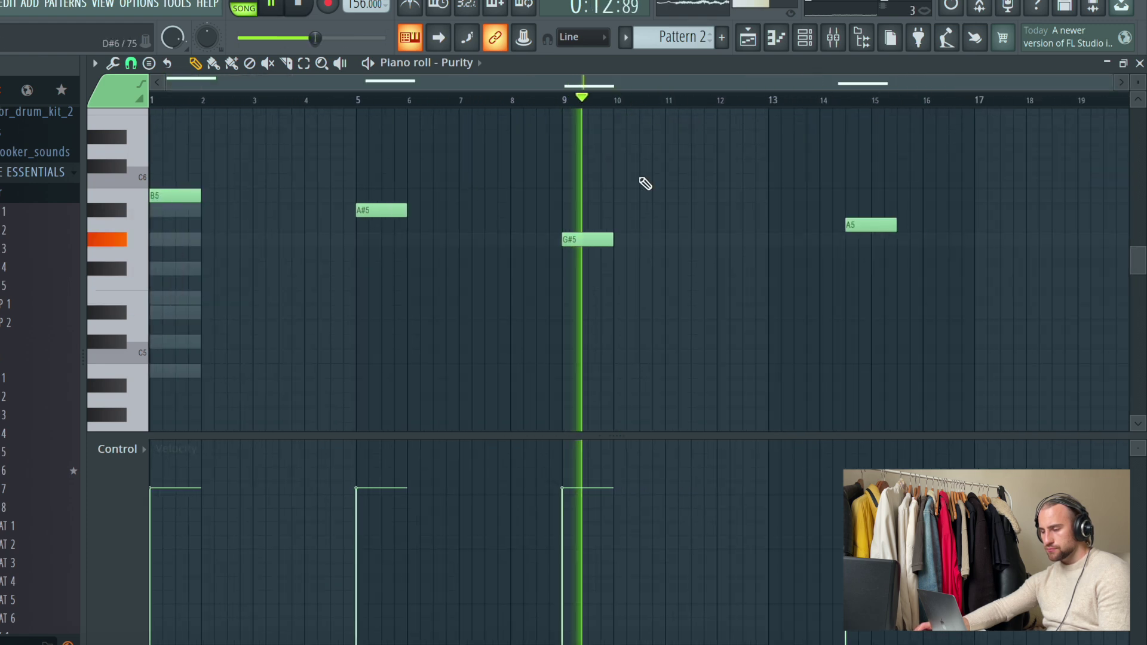
drag(871, 226, 946, 226)
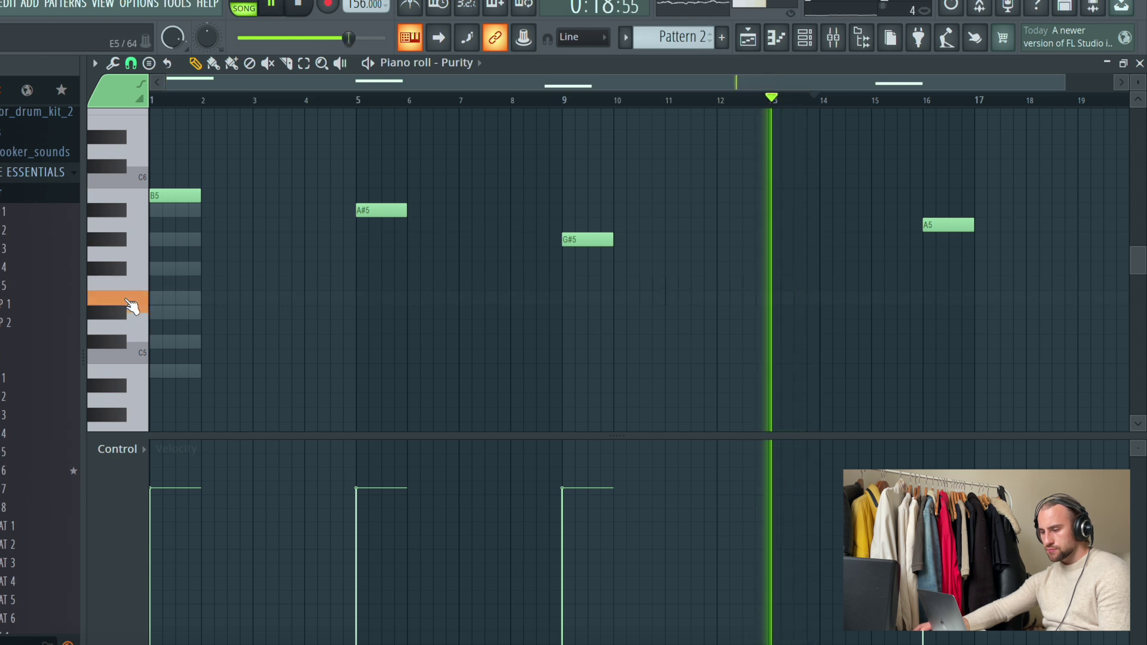
key(space)
key(space)
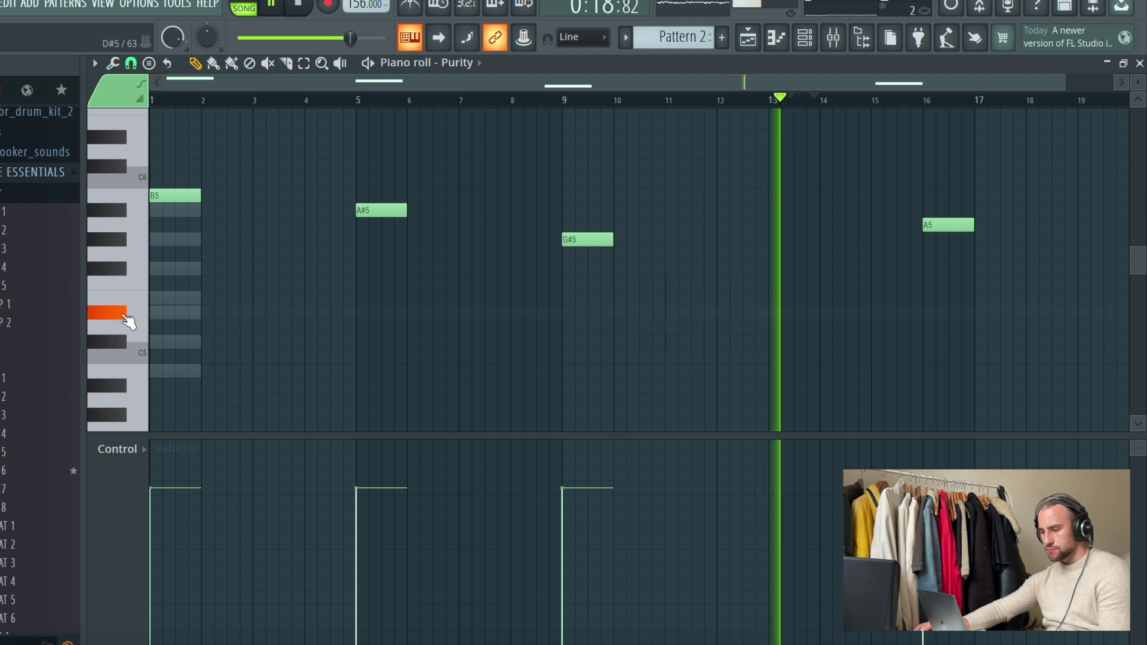
right_click(935, 225)
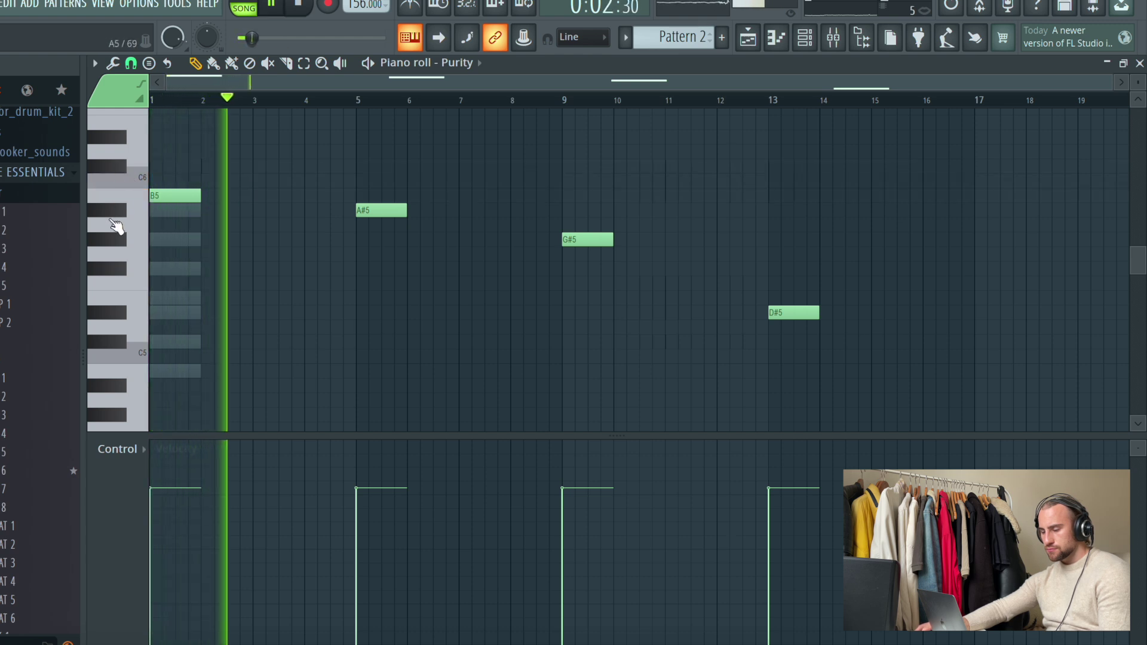
click(111, 211)
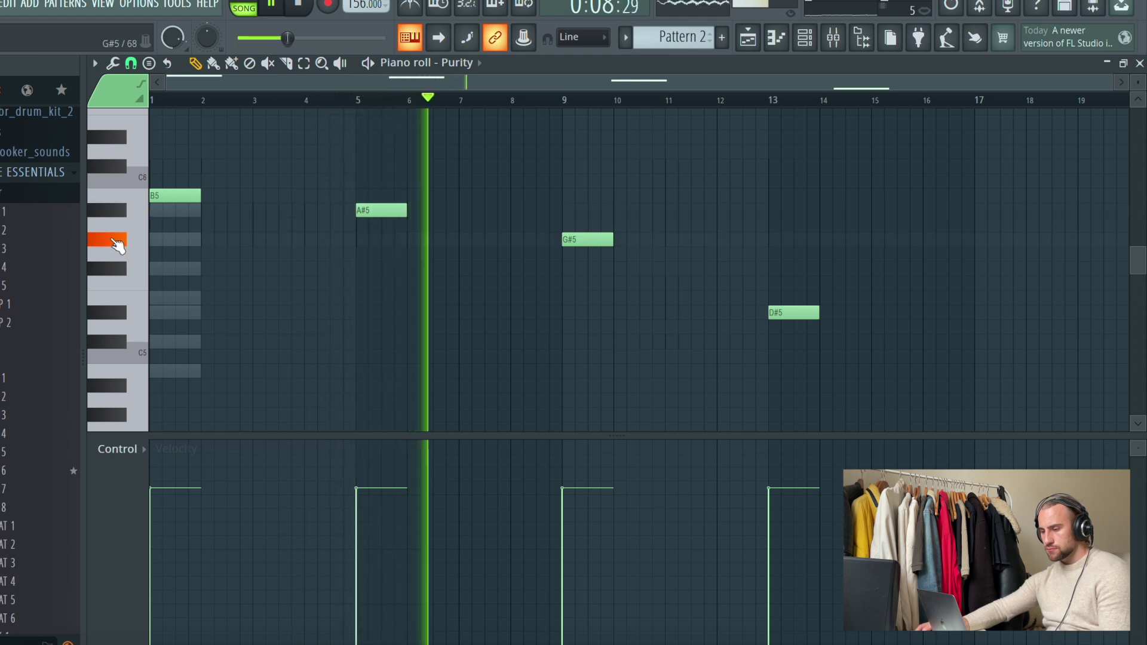
Mute Purity, open OTE808 1 in the piano roll and place a short B5 note at the start of bar 1
click(795, 46)
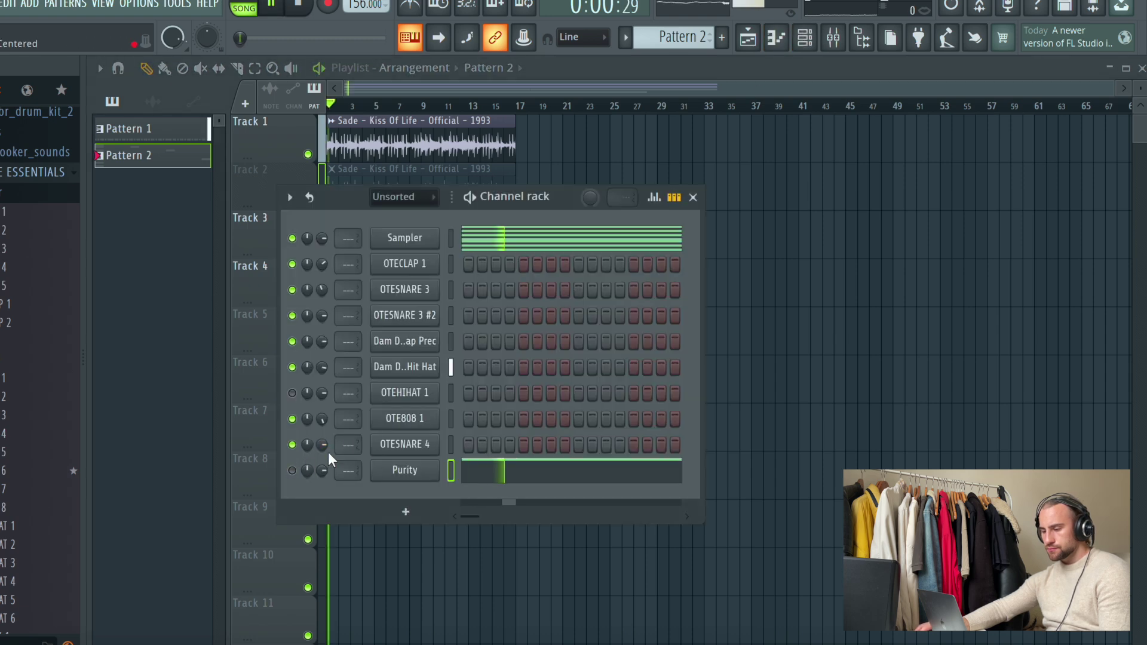
right_click(435, 413)
click(461, 418)
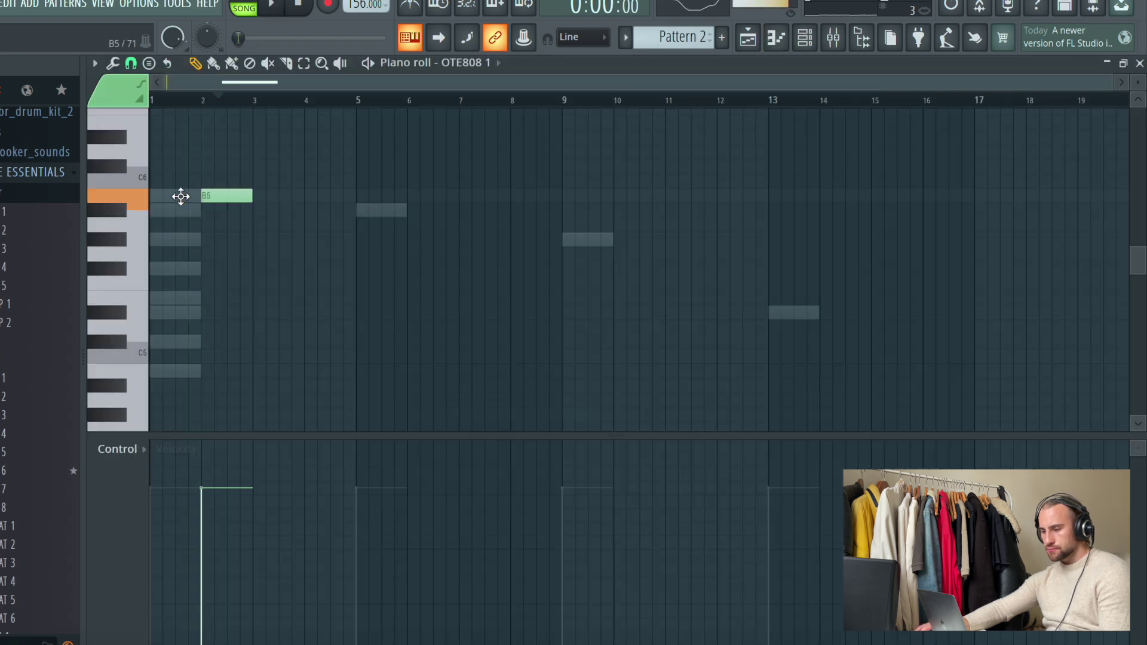
drag(201, 194, 167, 192)
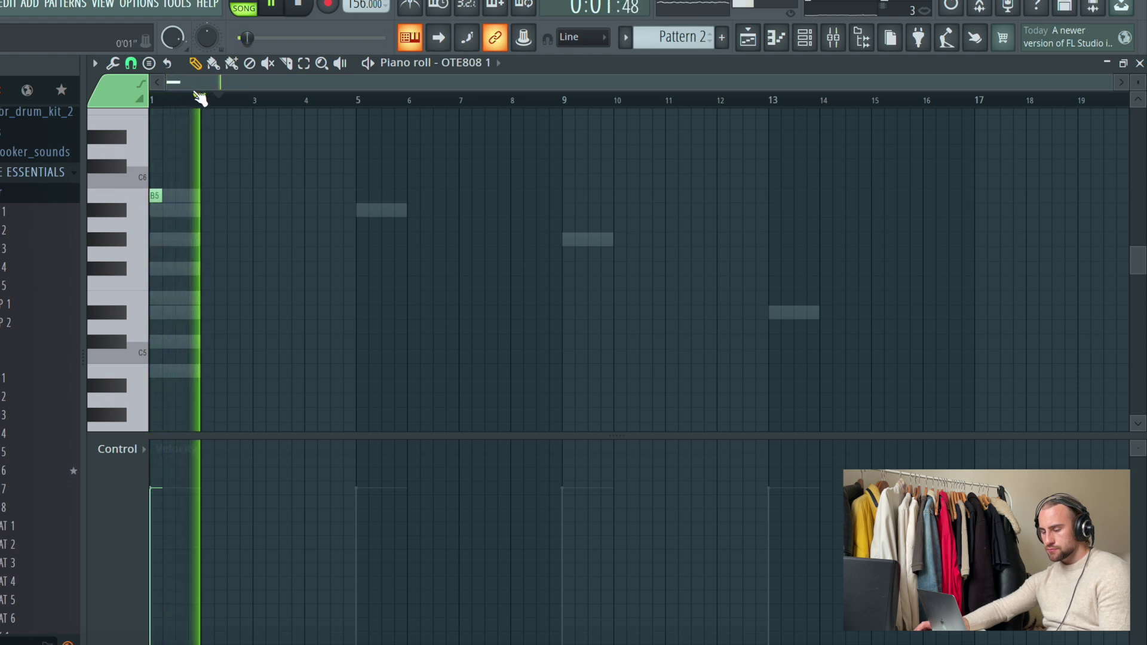
key(space)
scroll(187, 96, up, 2)
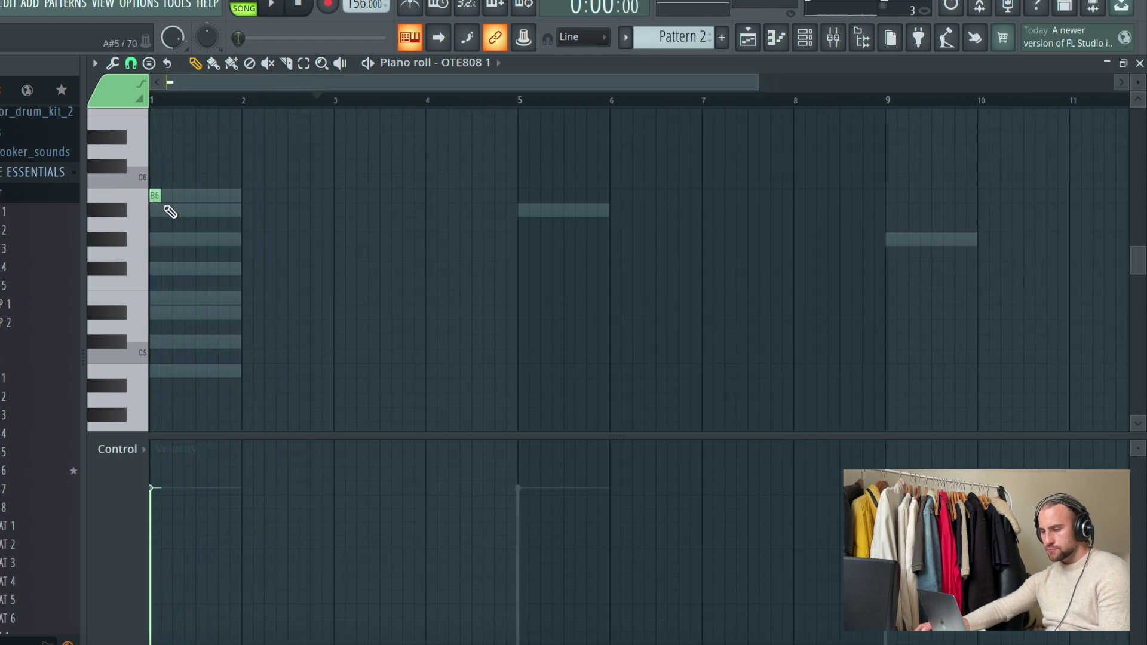
Lower the bar 1 808 note to B4 and add short B4 notes in a syncopated rhythm across bars 2 to 4
click(266, 371)
click(333, 375)
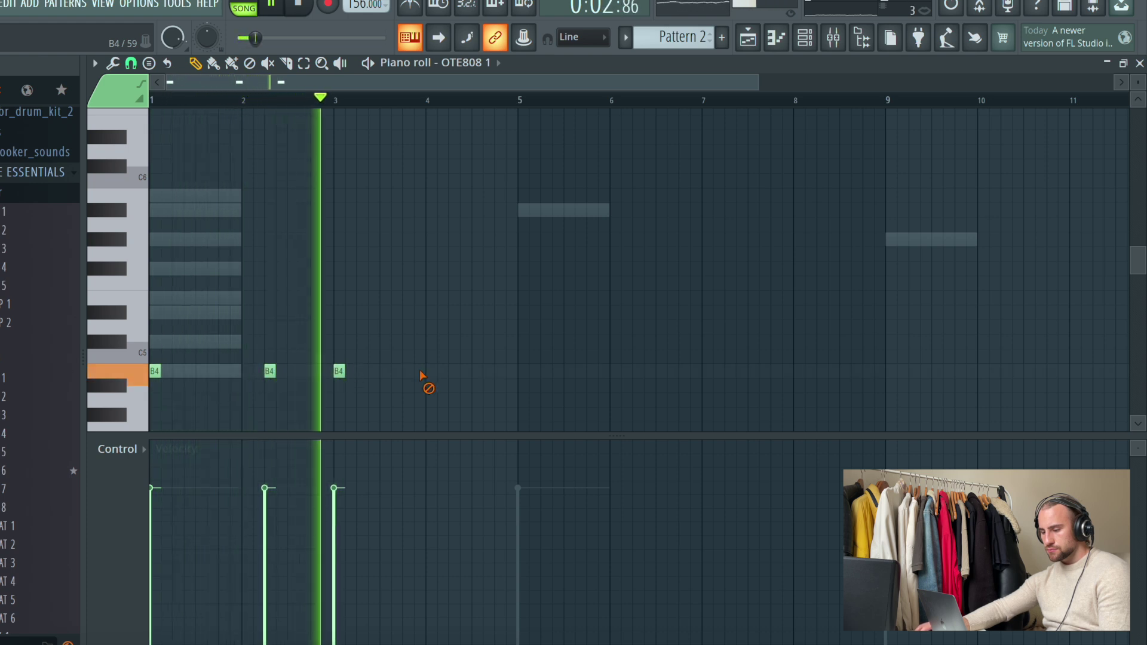
click(452, 373)
click(487, 373)
click(508, 373)
Add short A#5 notes to the OTE808 1 line in a syncopated rhythm across bars 5 to 8
click(523, 211)
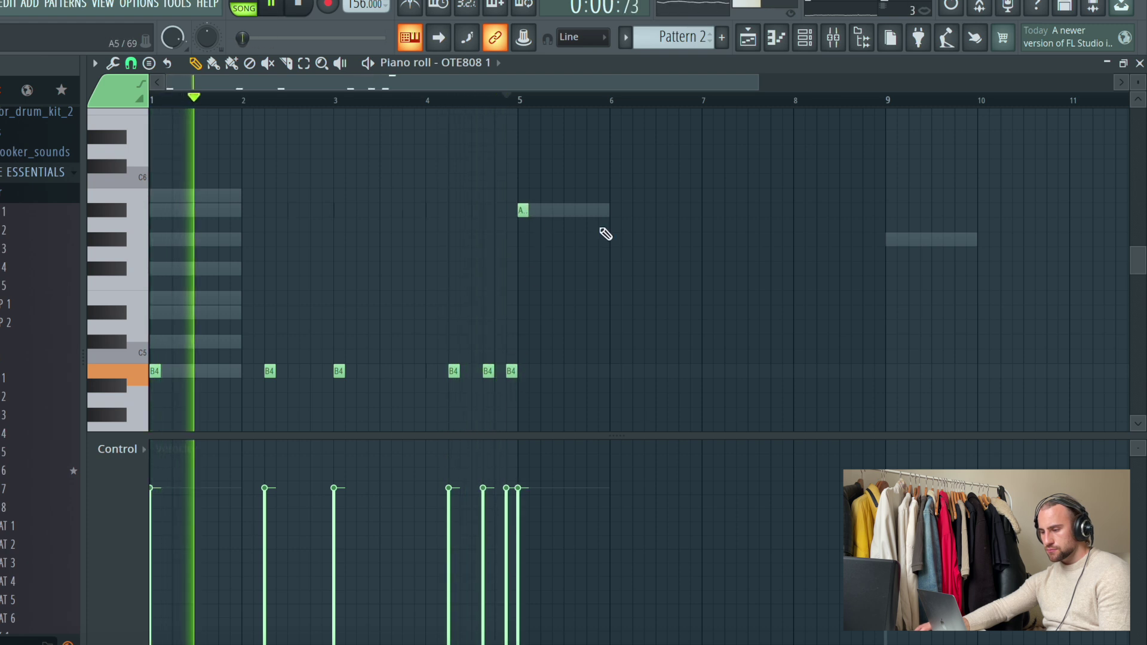
click(592, 210)
click(637, 210)
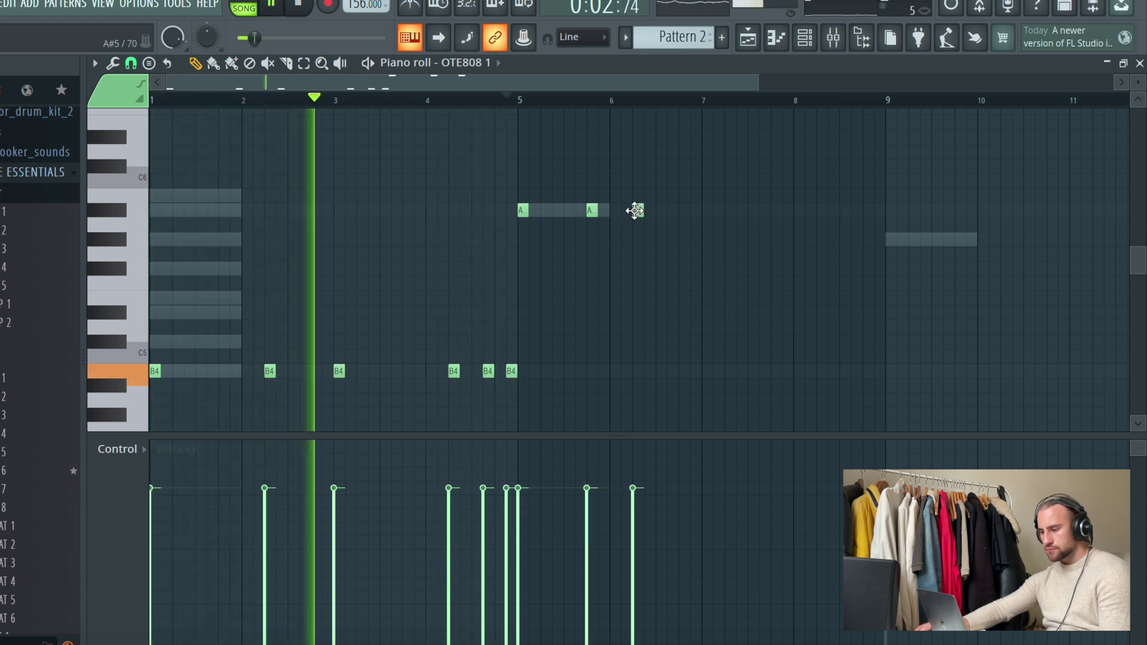
click(705, 211)
click(825, 212)
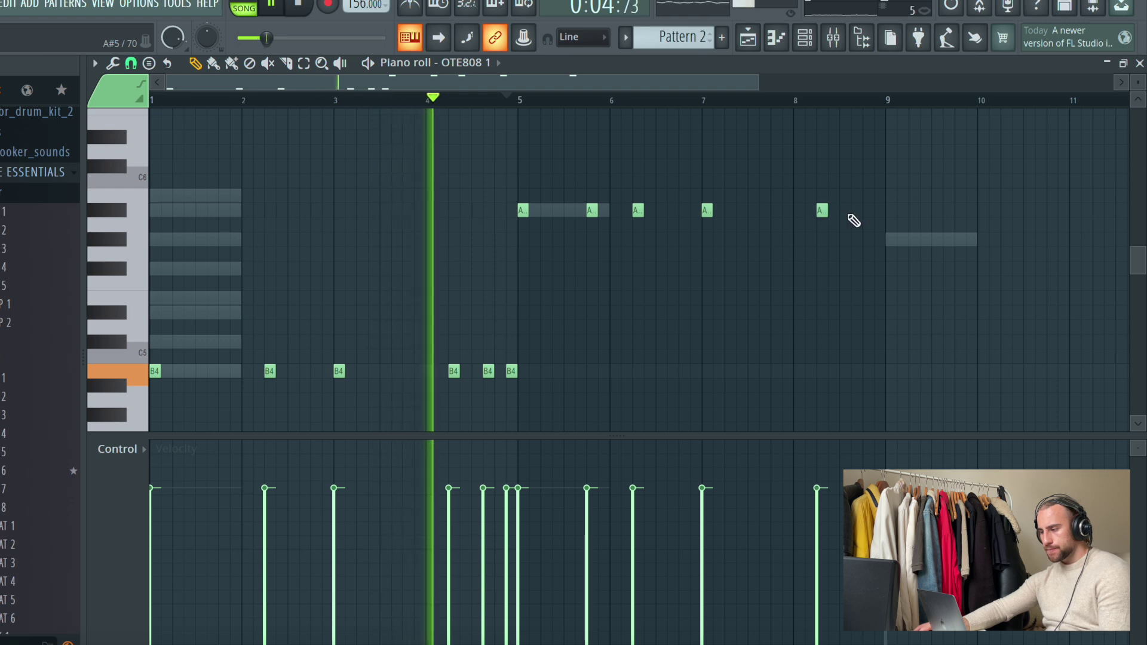
Continue the OTE808 1 line with short G#5 notes in a similar rhythm across bars 9 to 12
click(890, 240)
scroll(833, 94, down, 3)
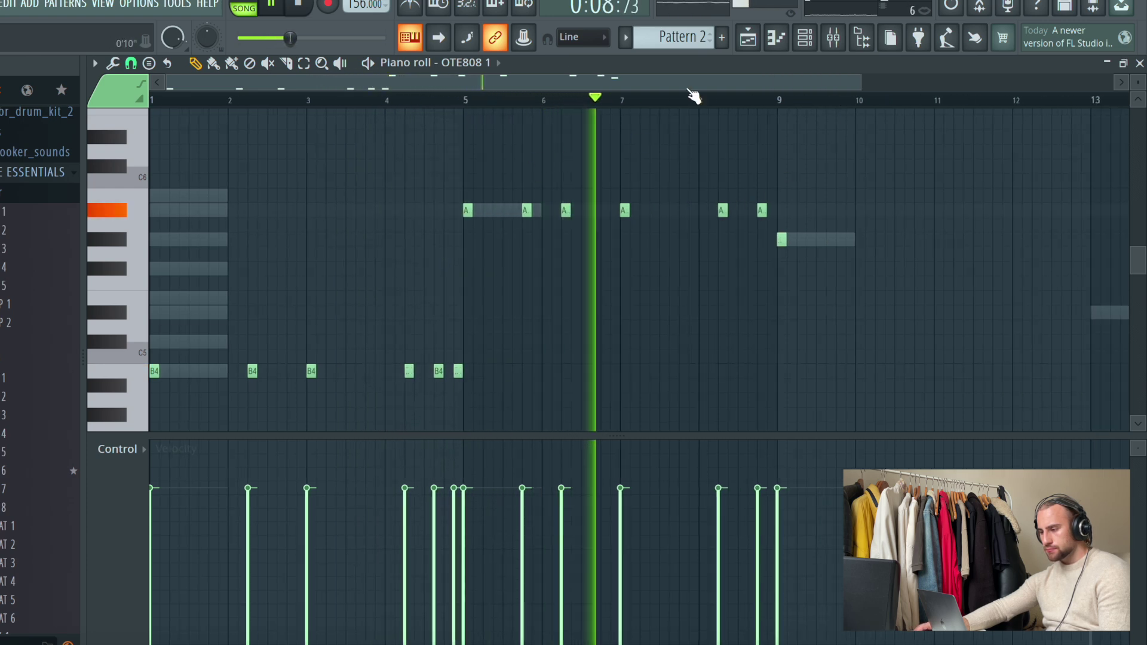
scroll(786, 102, down, 2)
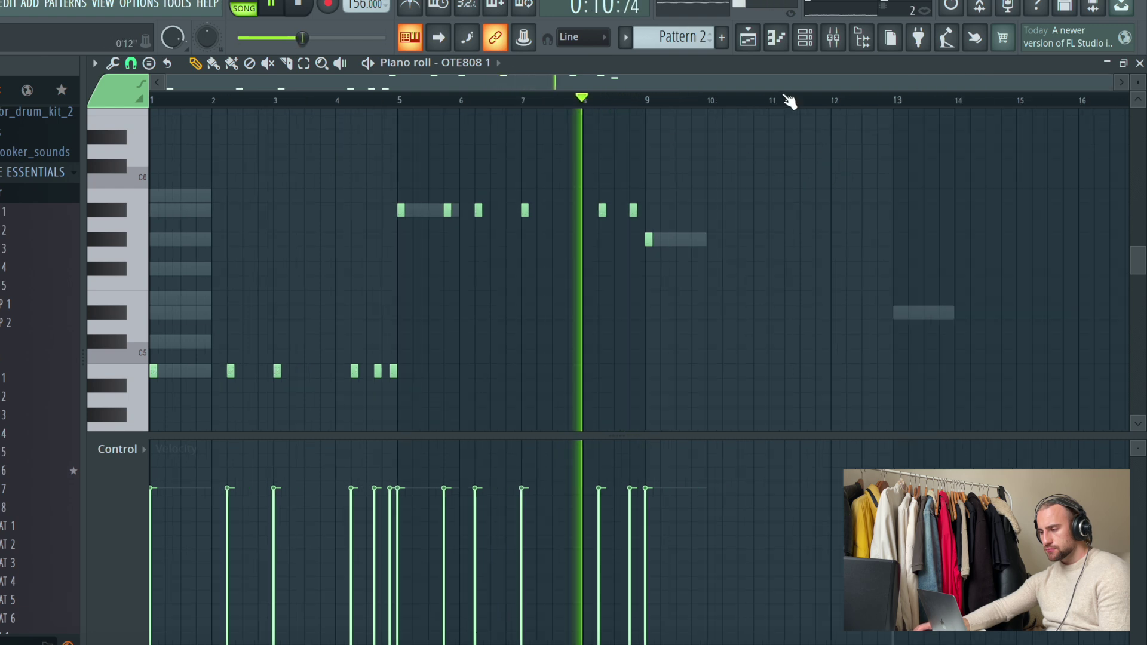
click(657, 240)
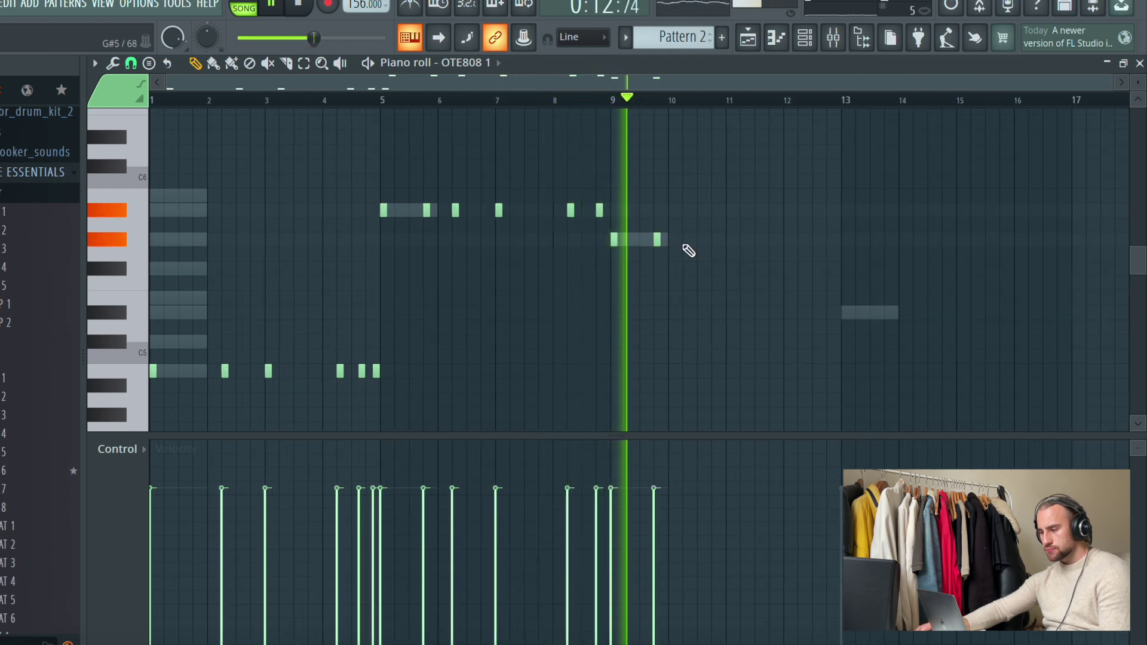
click(685, 239)
click(728, 240)
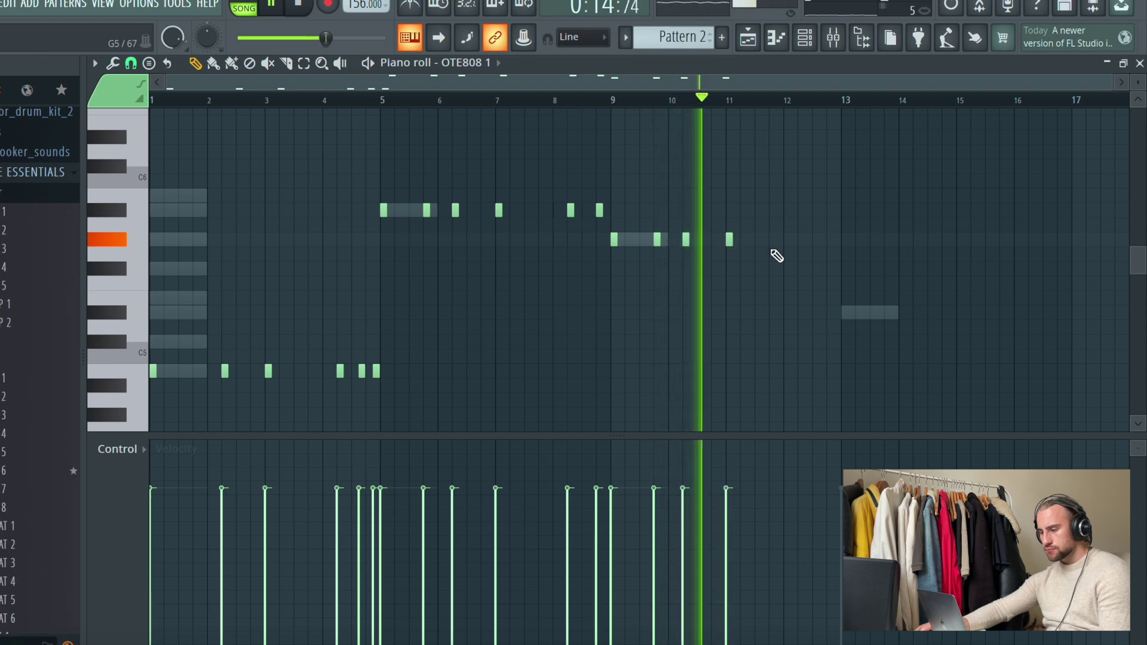
click(801, 240)
Fill bars 13 to 16 of the OTE808 1 line with short D#5 notes, adding two close hits late in bar 16
key(space)
scroll(859, 111, up, 2)
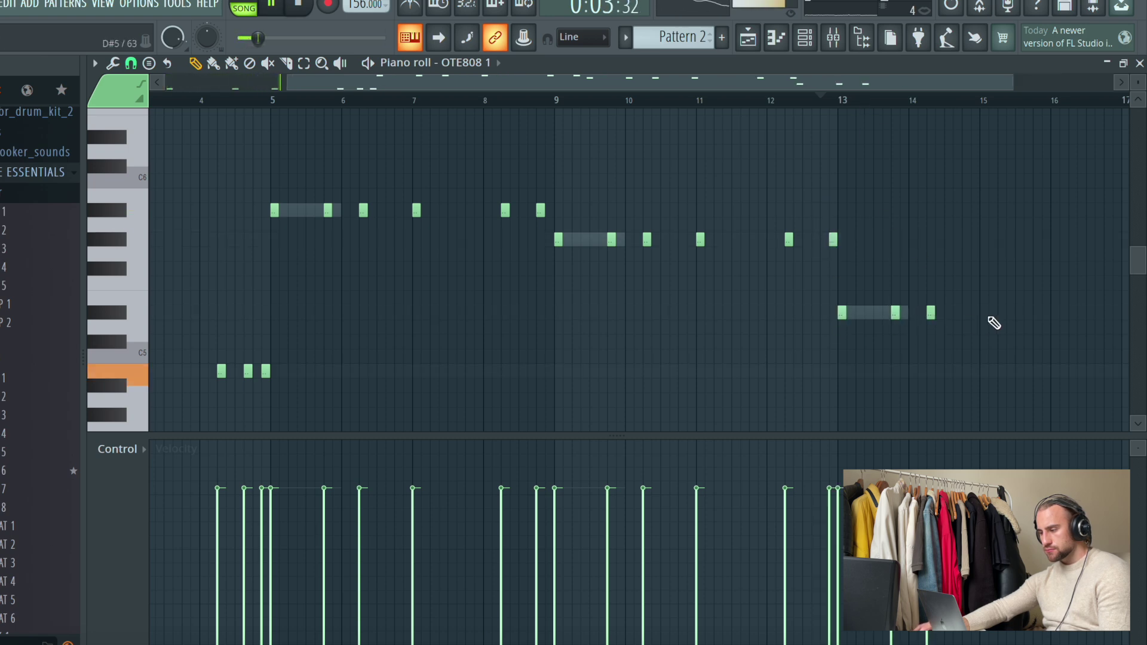
drag(855, 92, 983, 113)
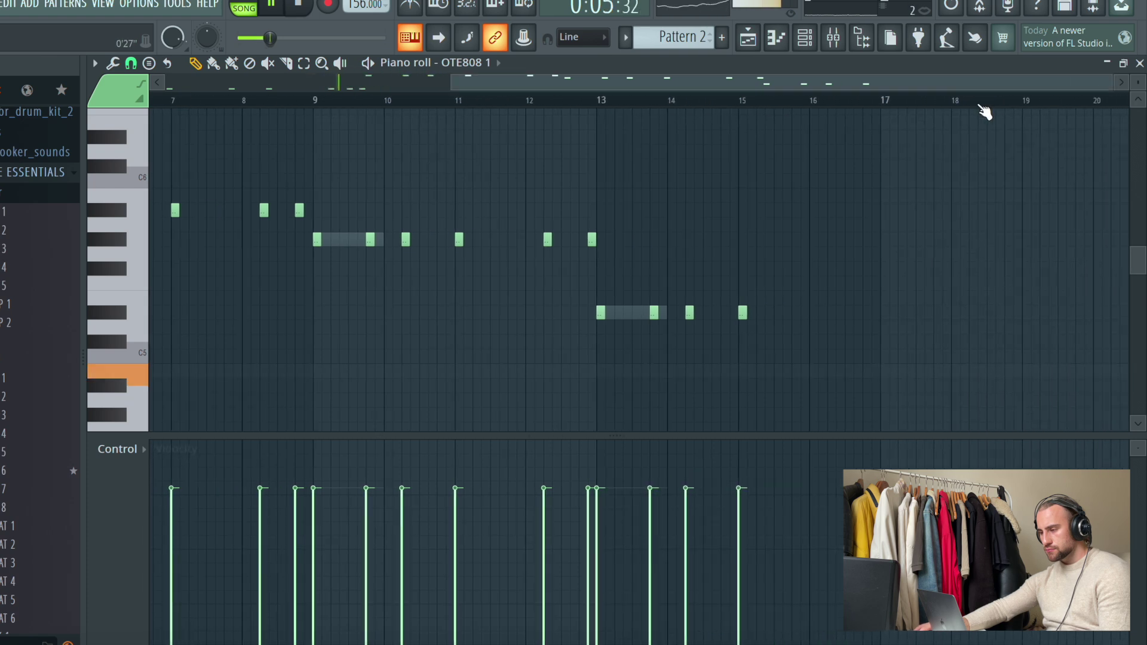
click(857, 312)
click(866, 312)
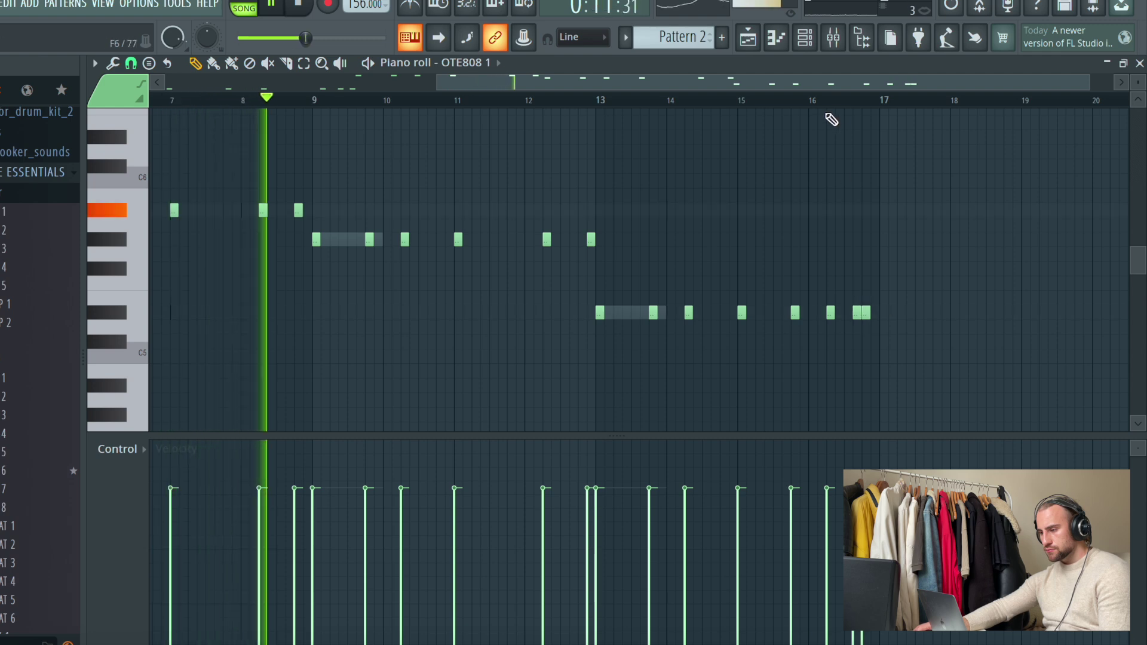
Inspect OTE808 1's cut group and sample playback settings in its channel window and close it
scroll(865, 205, down, 3)
click(806, 38)
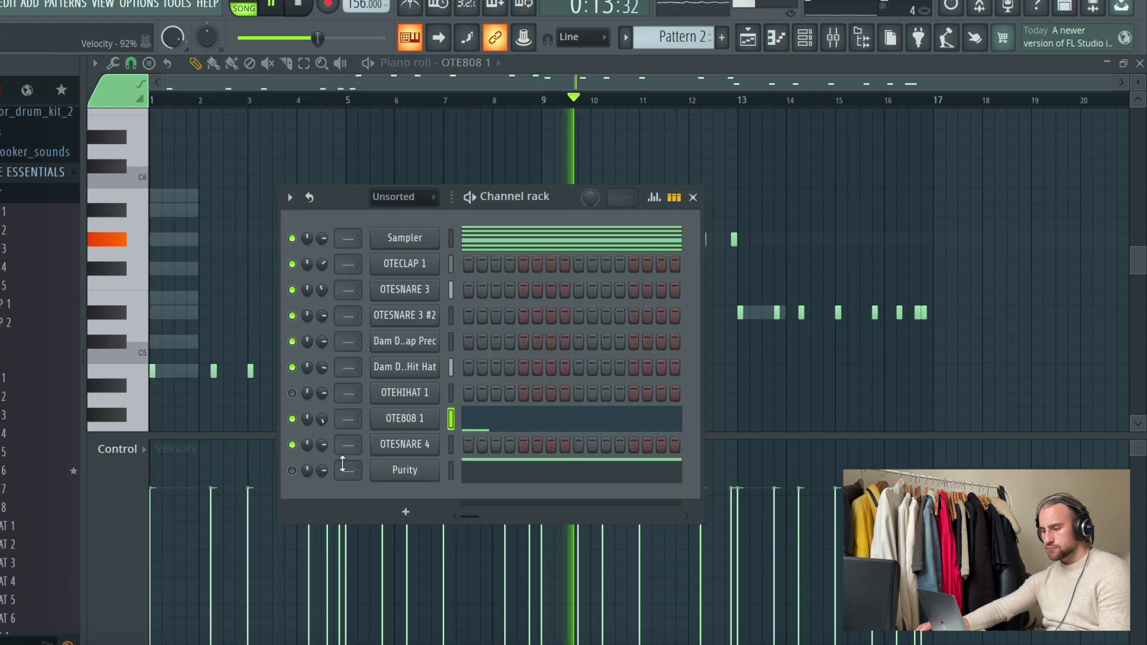
click(417, 421)
click(268, 197)
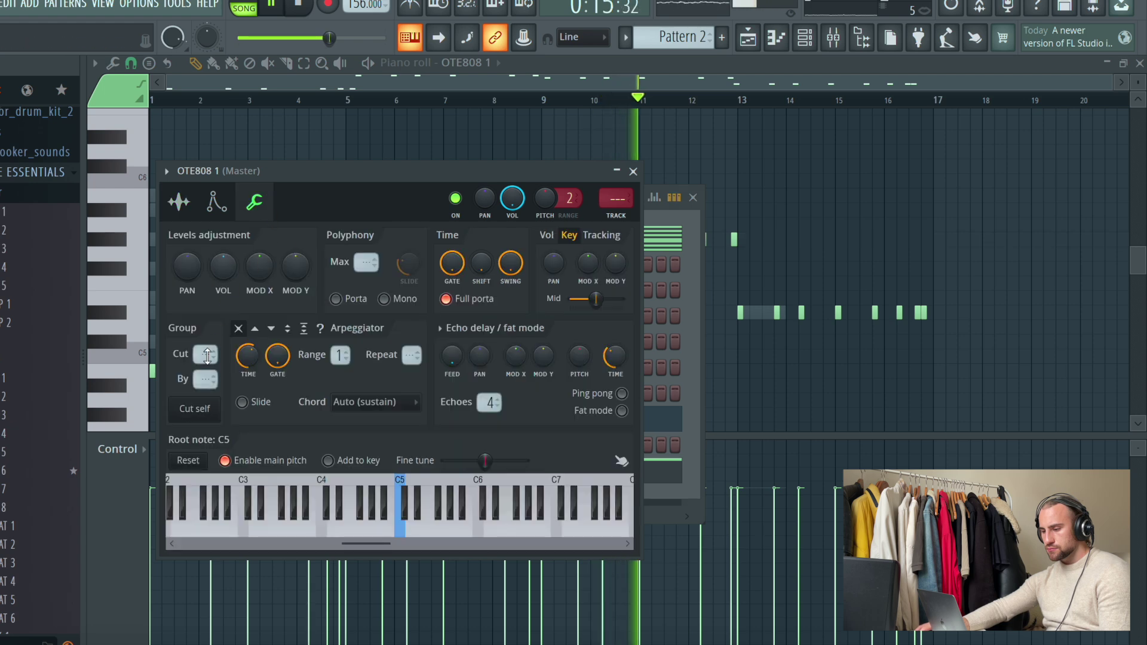
click(178, 202)
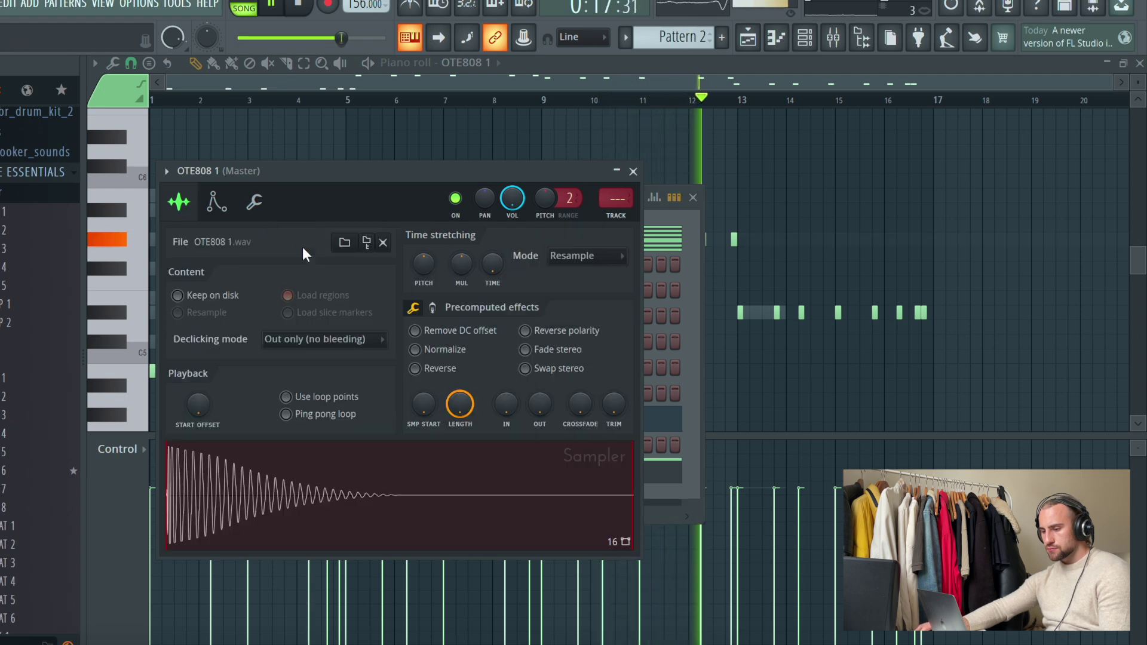
click(256, 201)
right_click(1052, 157)
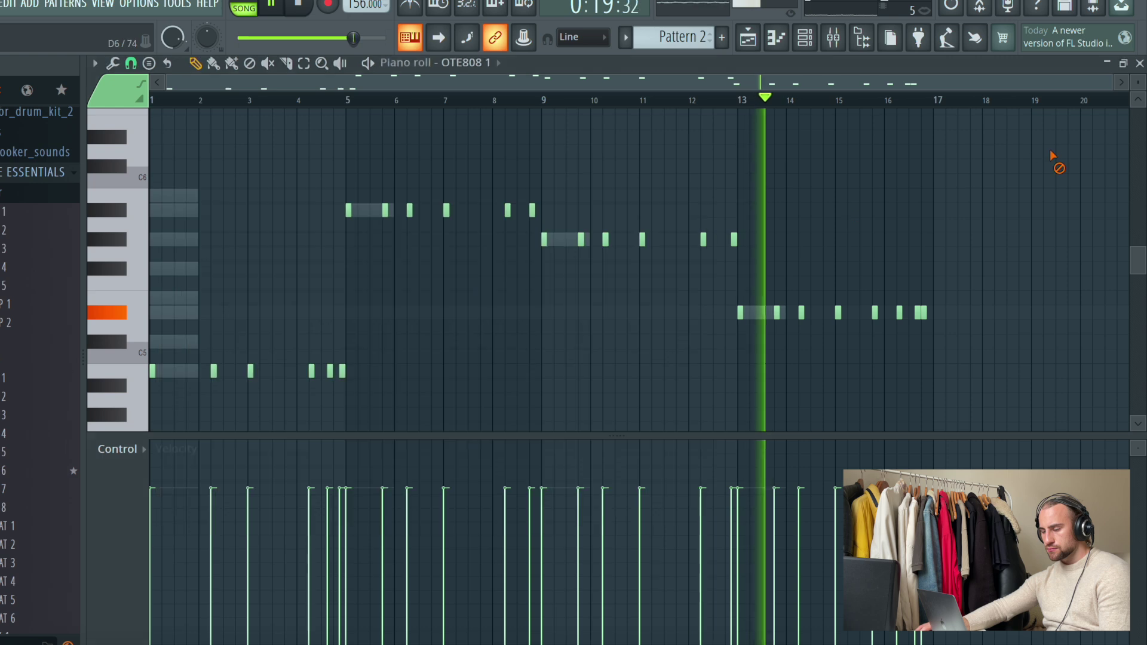
Add the OTEHAT 8 sample as a new channel and open it in the piano roll
key(F5)
click(806, 40)
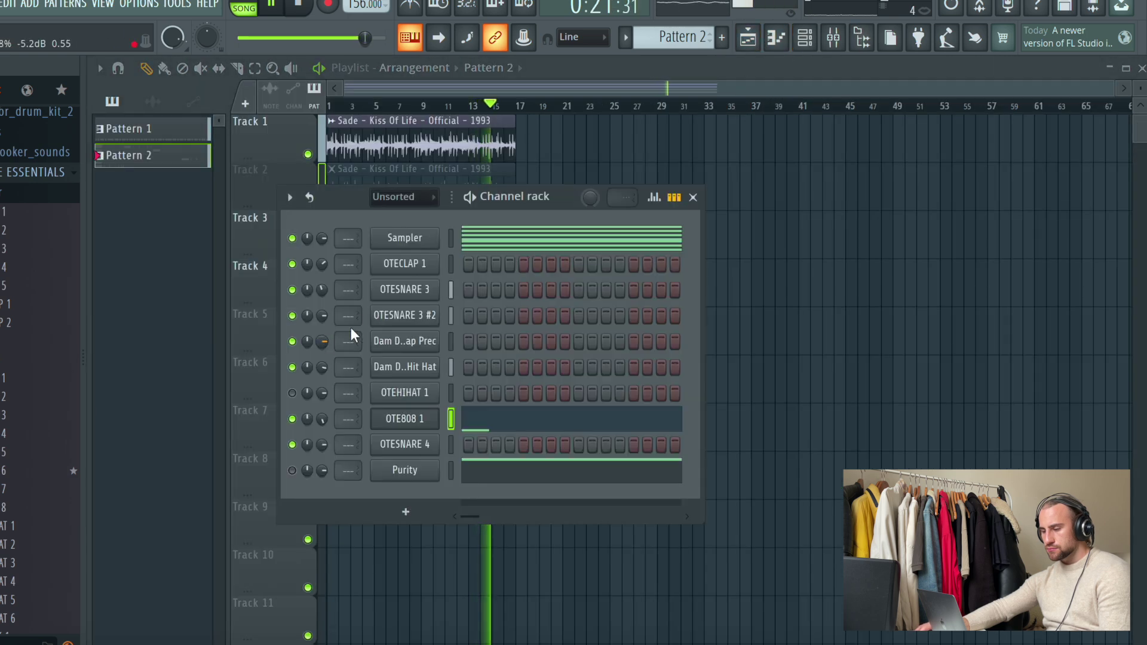
scroll(40, 315, down, 3)
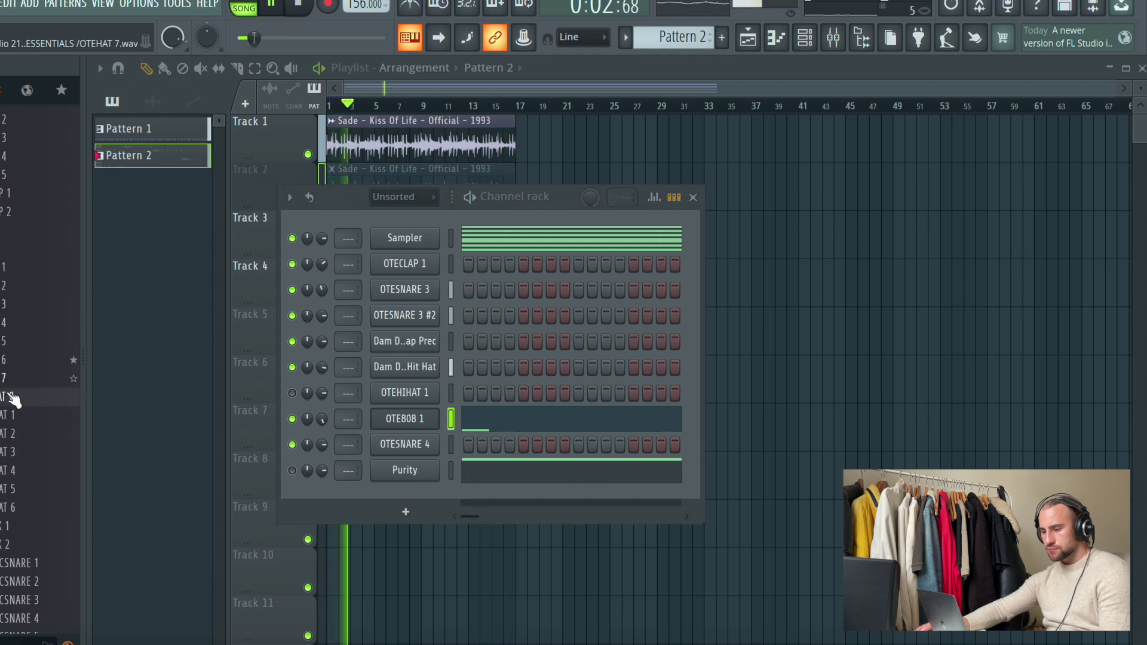
drag(424, 493, 418, 496)
right_click(445, 418)
click(469, 431)
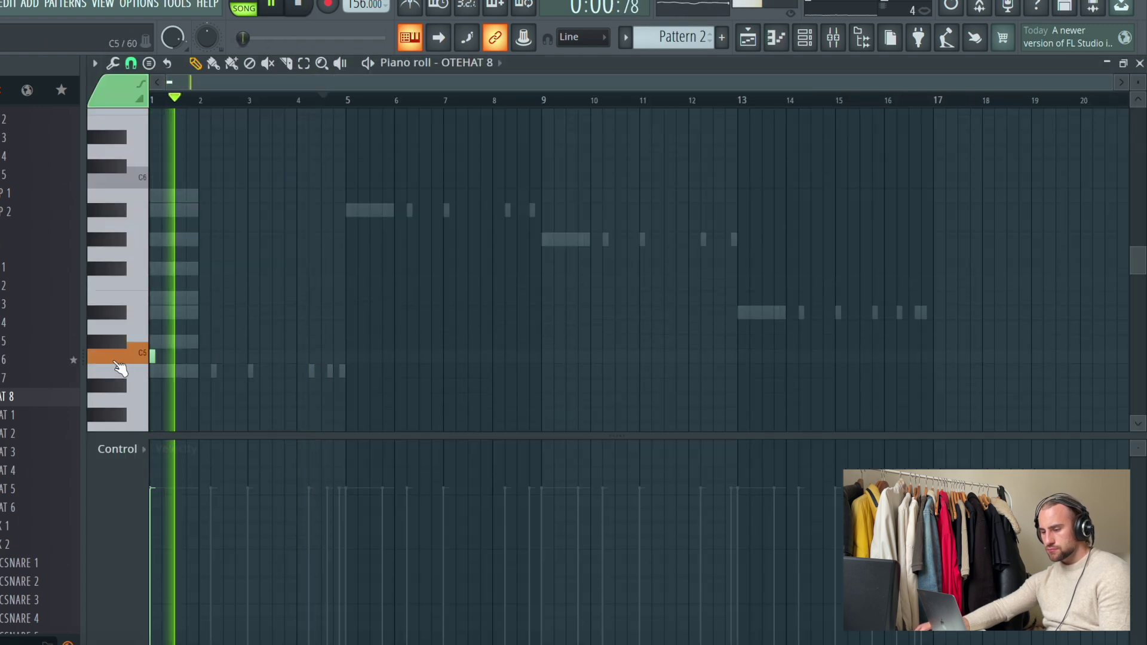
In Pattern 1, place short C5 OTEHAT 8 hits at bar 1, late in bar 4 and at bar 5, softening the bar 4 hit
key(KP_Subtract)
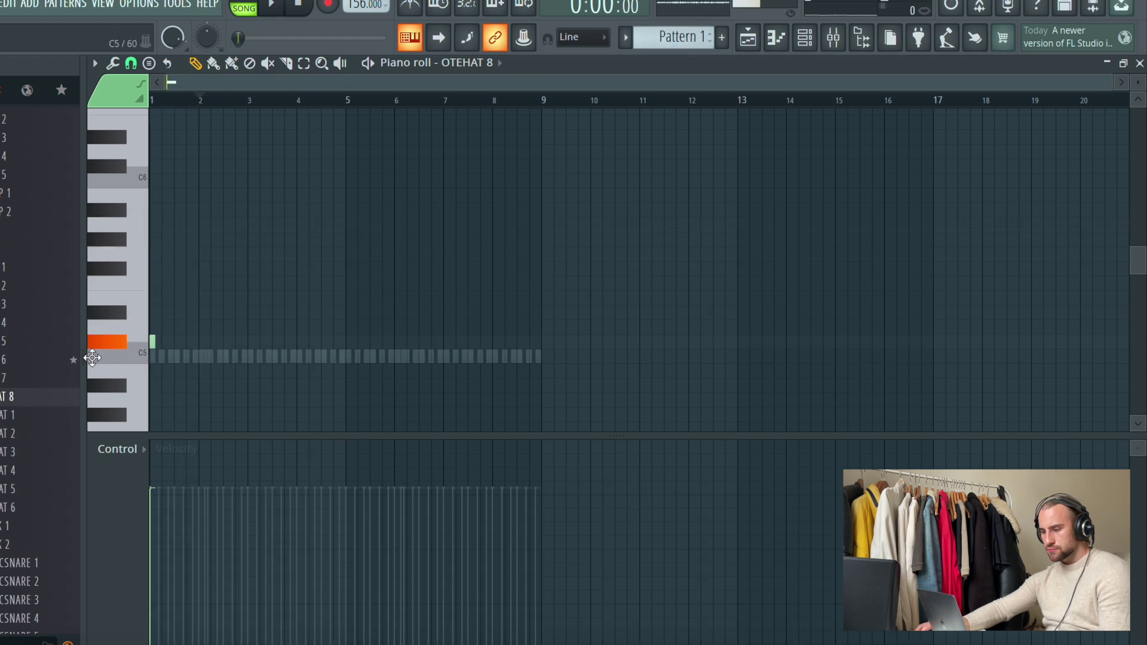
scroll(279, 102, up, 4)
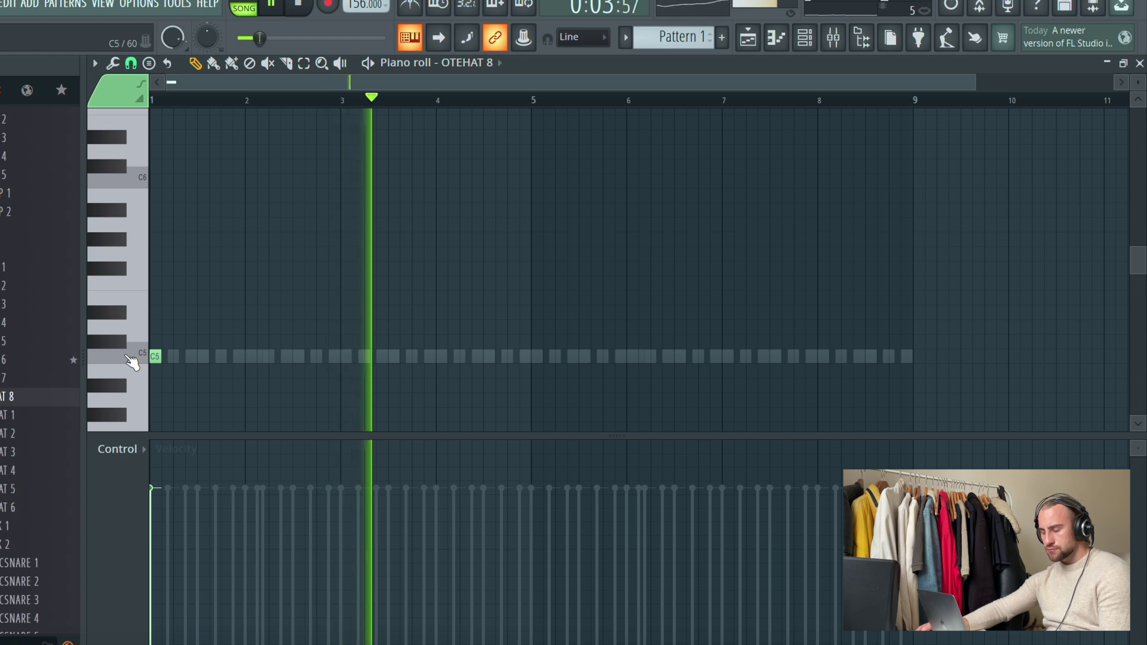
click(513, 356)
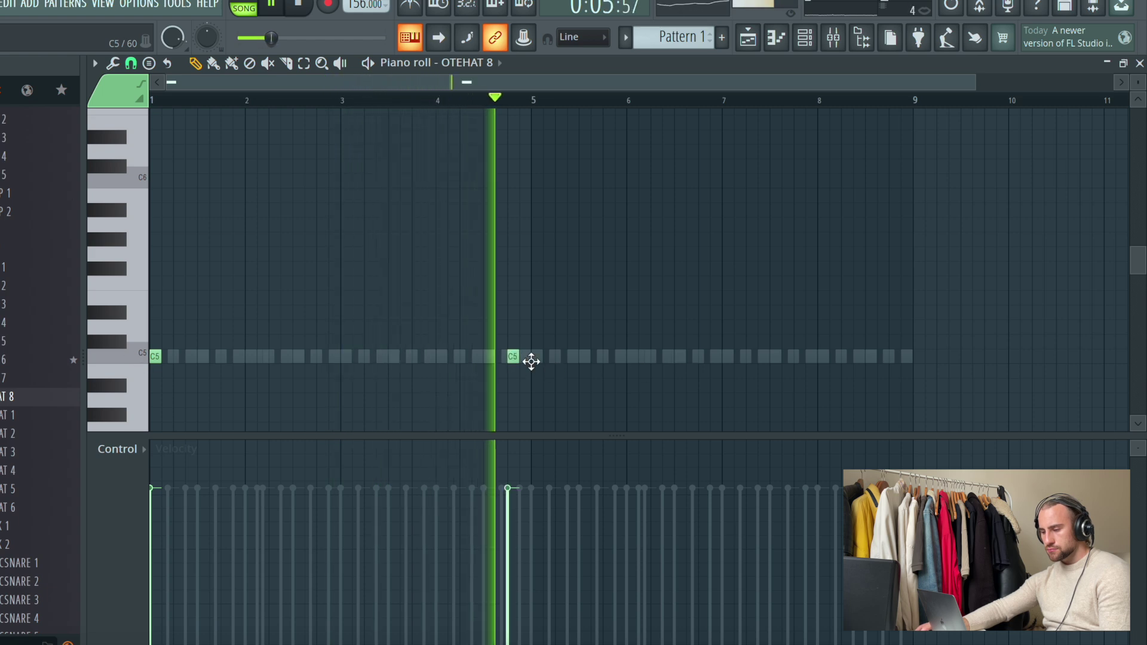
click(537, 357)
click(509, 584)
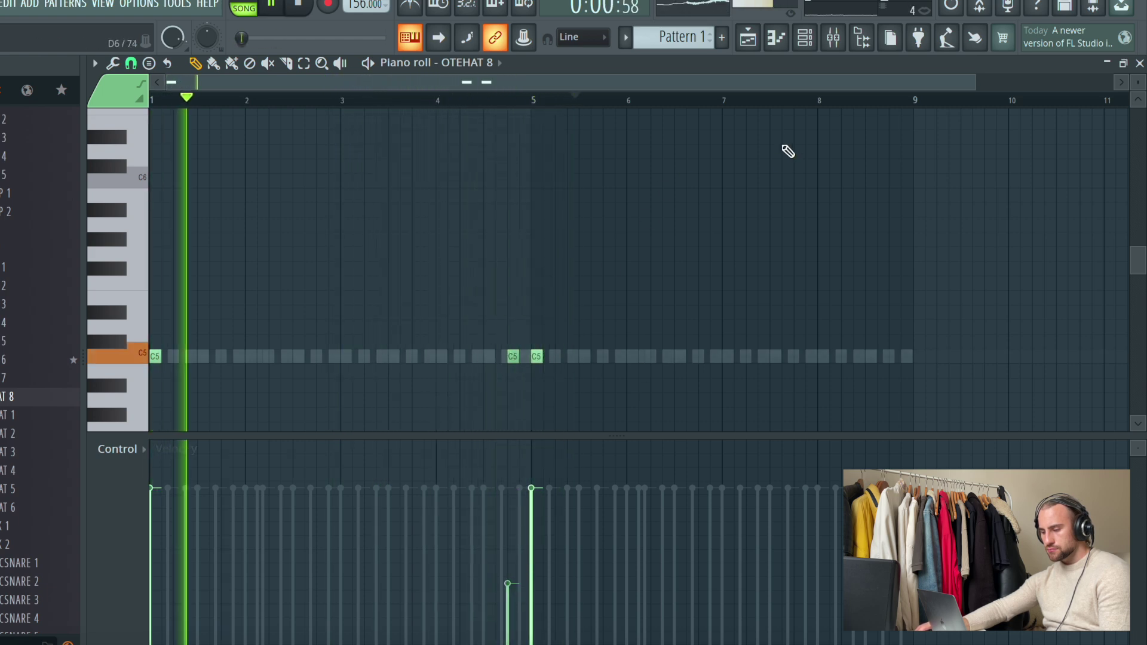
Turn down the OTEHAT 8 channel's volume and audition other OTEHAT samples from the drum kit
click(805, 39)
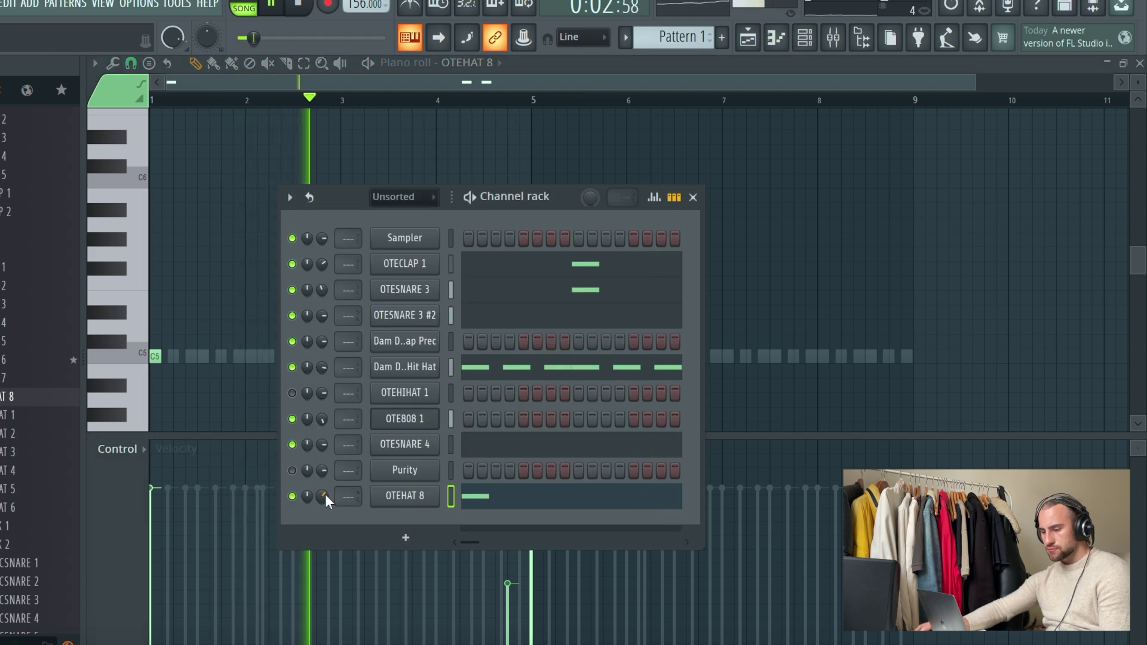
scroll(13, 472, up, 2)
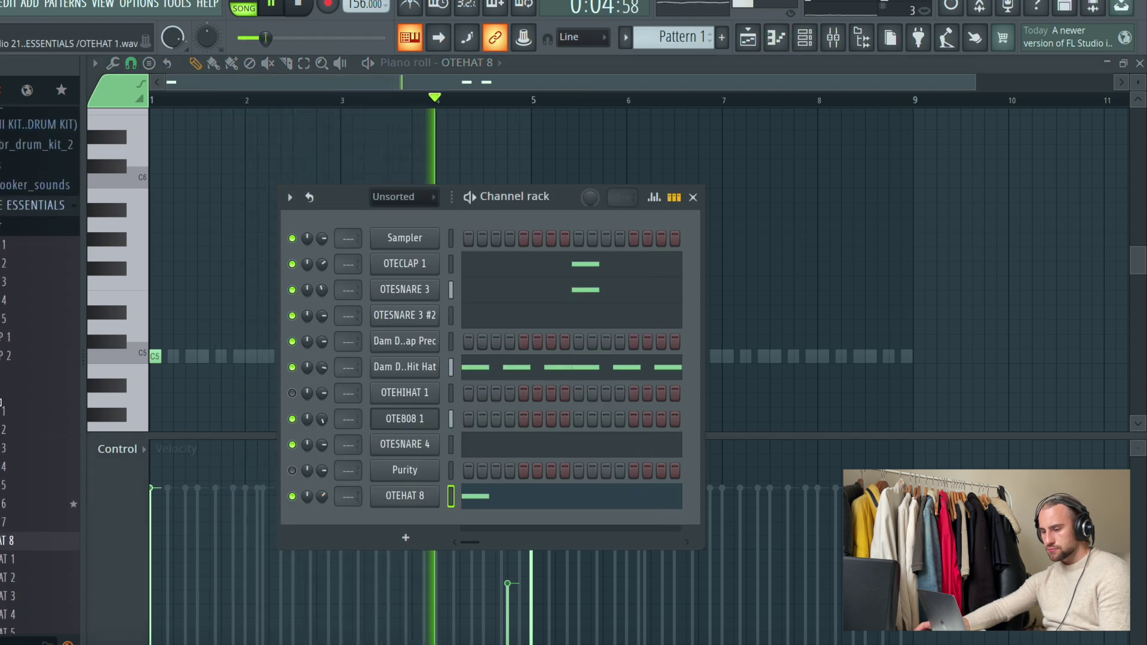
scroll(5, 478, down, 2)
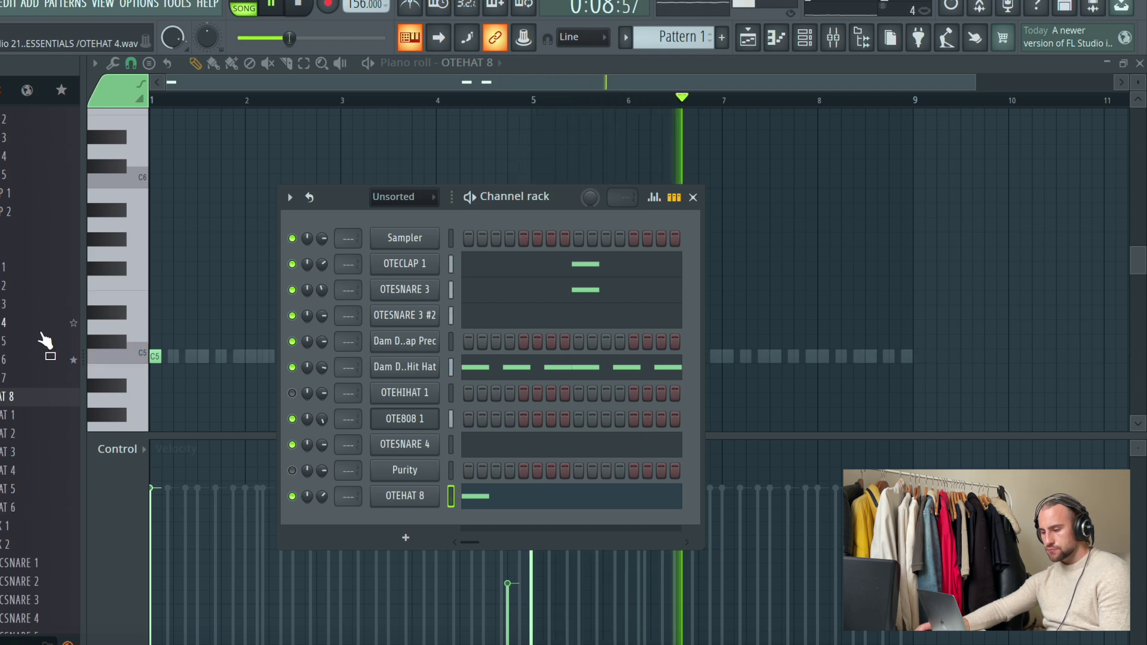
Unmute the OTEHIHAT 1 channel and open it in the piano roll
click(292, 393)
right_click(417, 391)
click(422, 394)
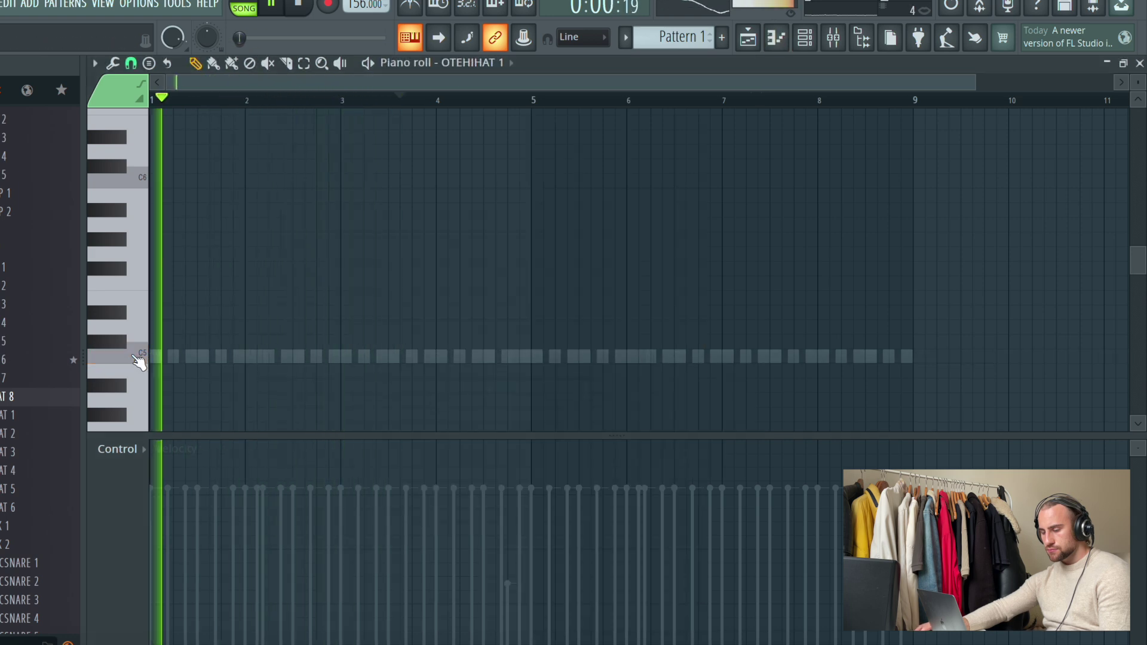
scroll(254, 108, up, 3)
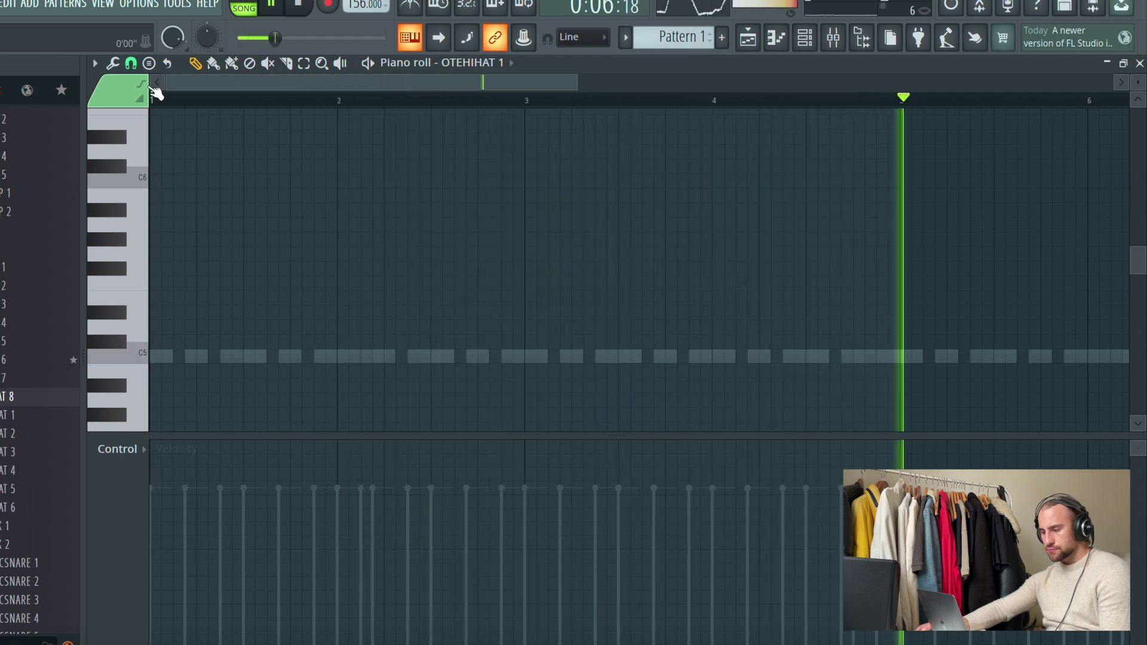
Set the snap to 1/3 step and draw a roll of six short C5 hits with rising velocity at the end of bar 4
click(151, 65)
click(131, 63)
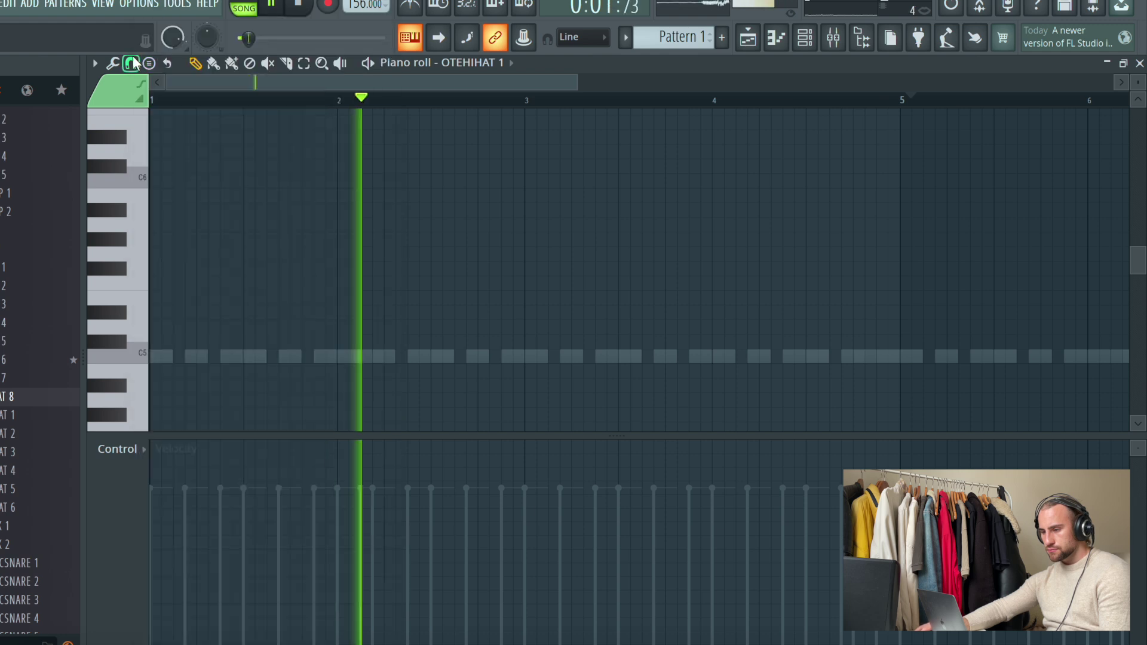
click(131, 64)
click(154, 191)
scroll(914, 110, up, 4)
drag(794, 326, 788, 351)
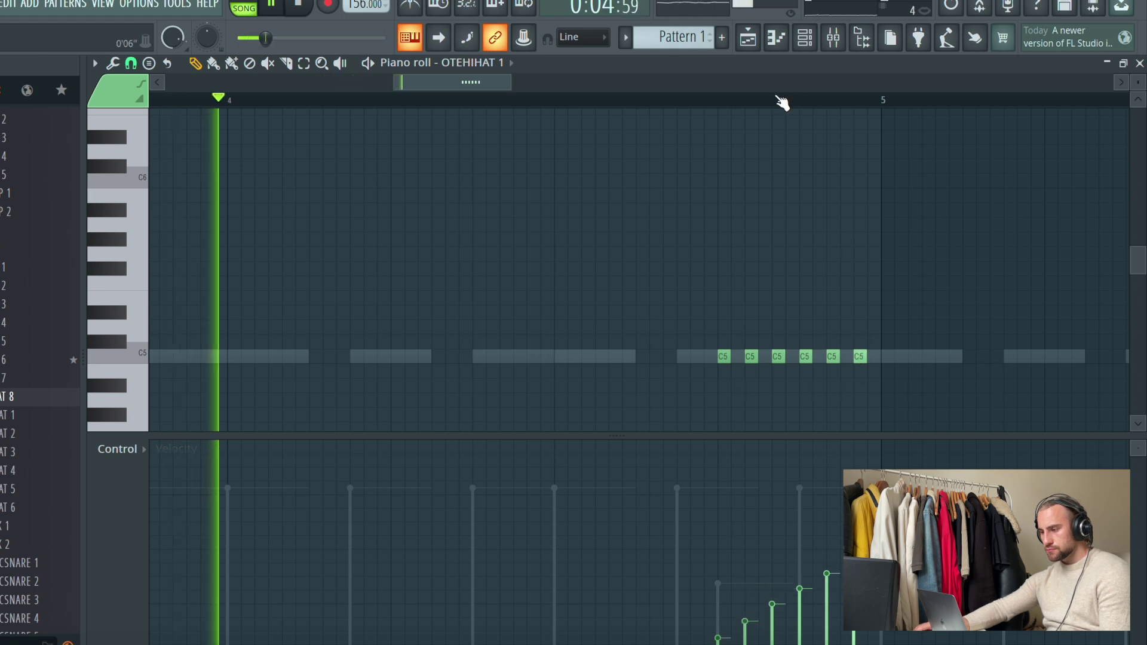
scroll(783, 103, down, 5)
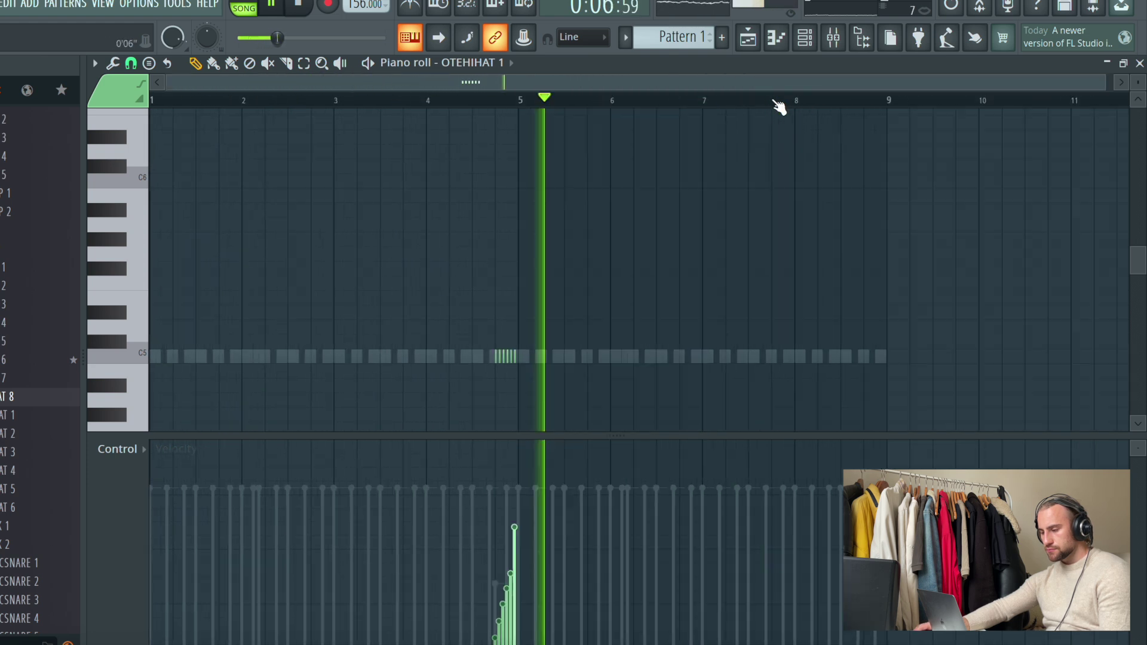
Try a 1/4 step snapped roll of eight short C5 hits with falling velocity at the end of bar 8
scroll(809, 102, up, 5)
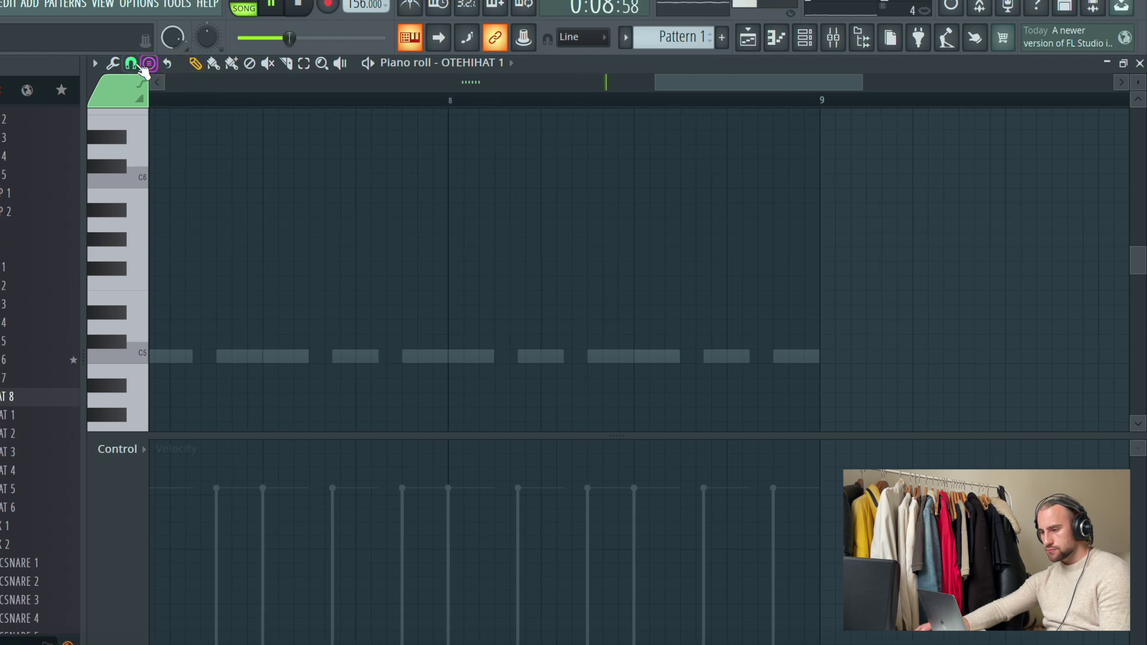
click(132, 63)
click(730, 356)
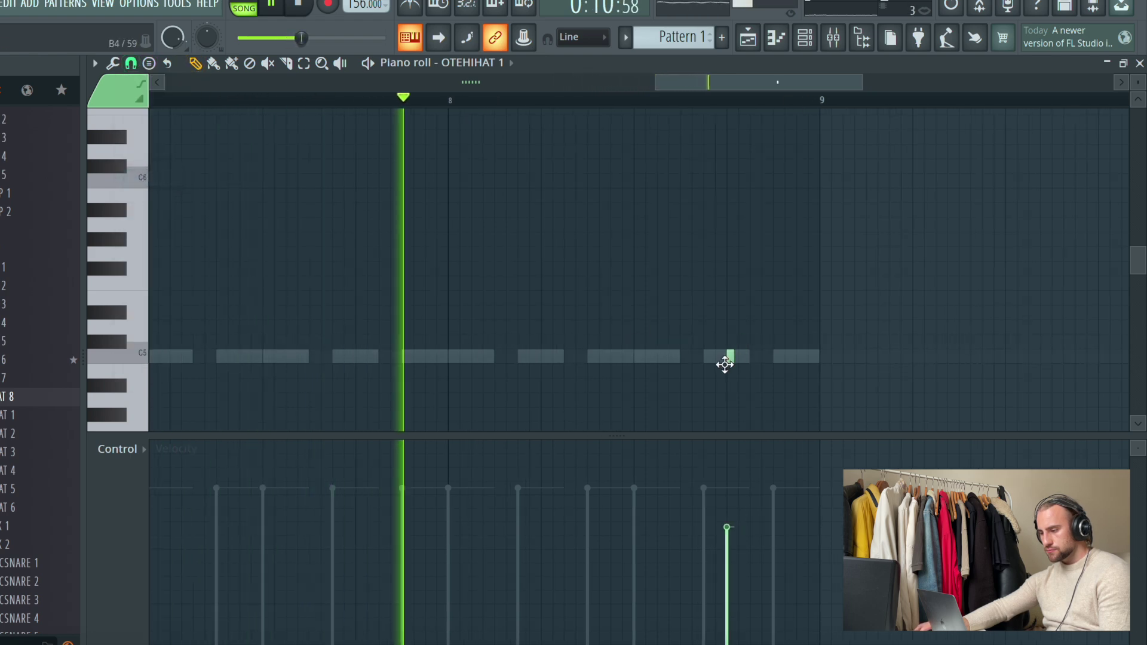
click(747, 356)
click(765, 357)
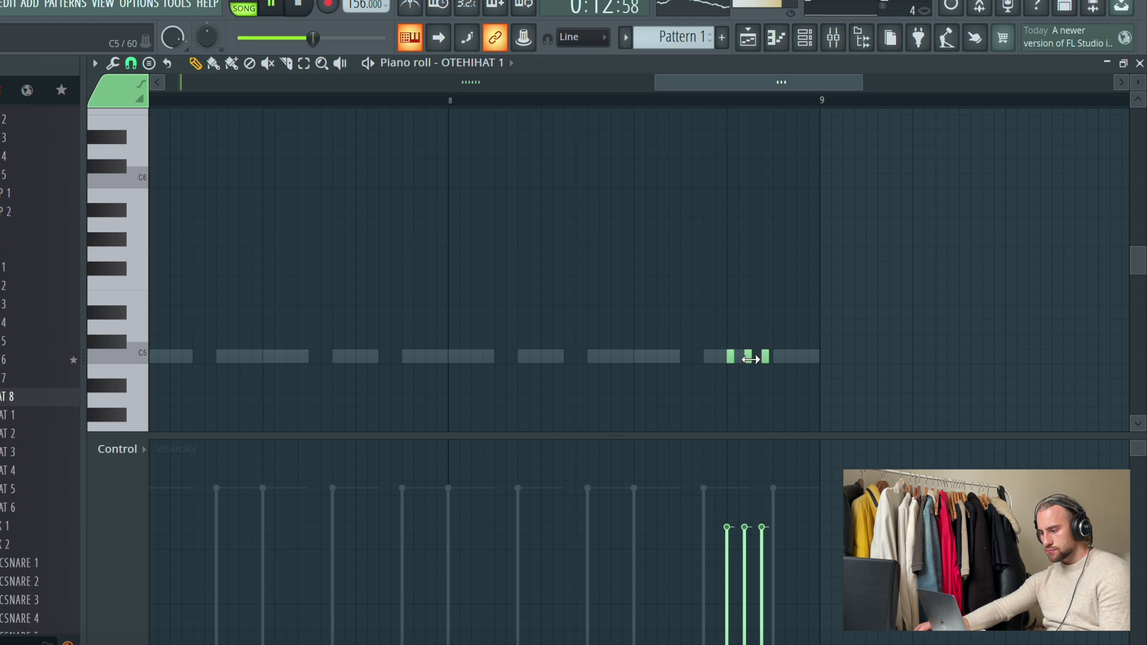
drag(783, 98, 729, 286)
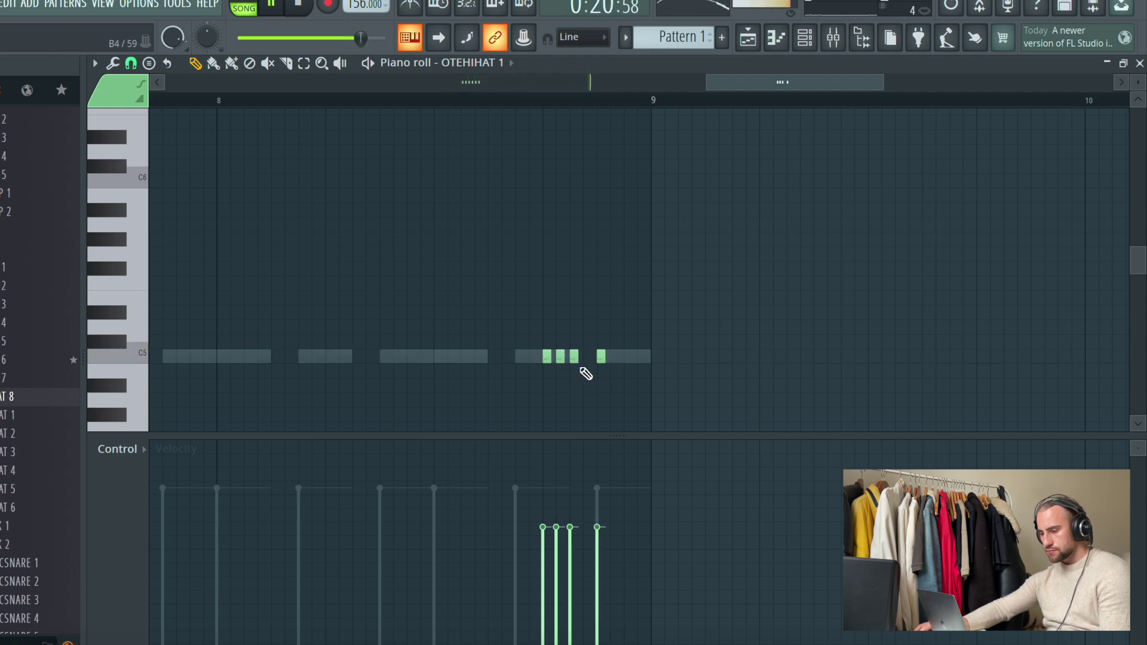
mouse_move(602, 601)
mouse_down()
mouse_move(599, 615)
mouse_move(560, 551)
mouse_up()
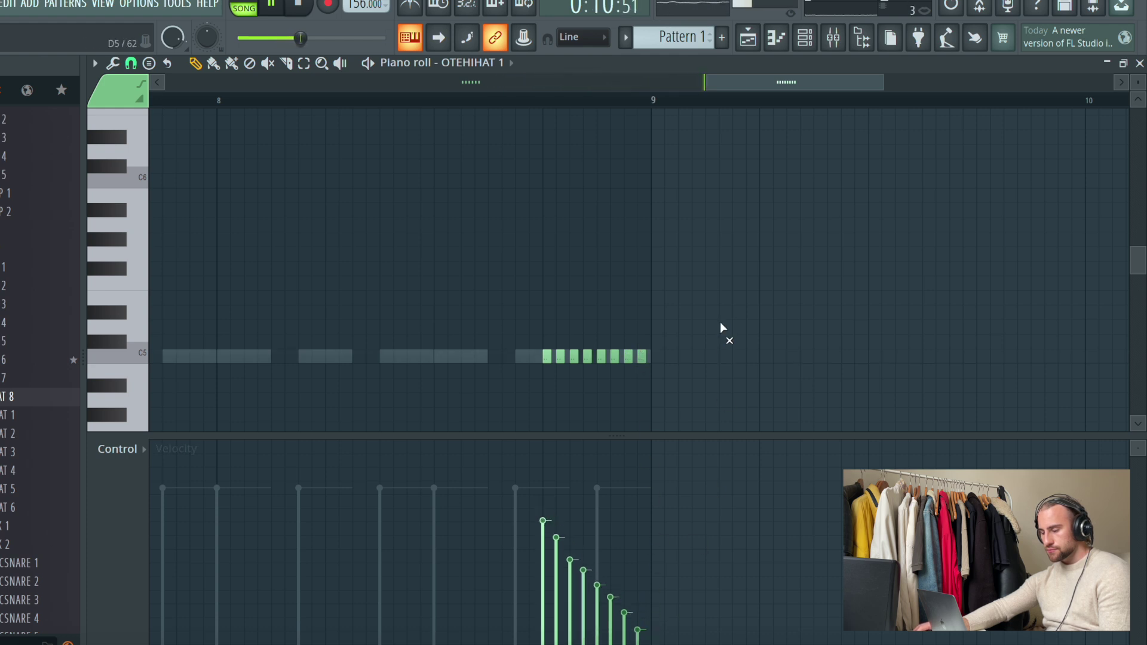
Delete all the OTEHIHAT 1 roll notes at the end of bar 8
right_click(642, 357)
right_click(587, 357)
right_click(573, 357)
right_click(560, 356)
right_click(545, 357)
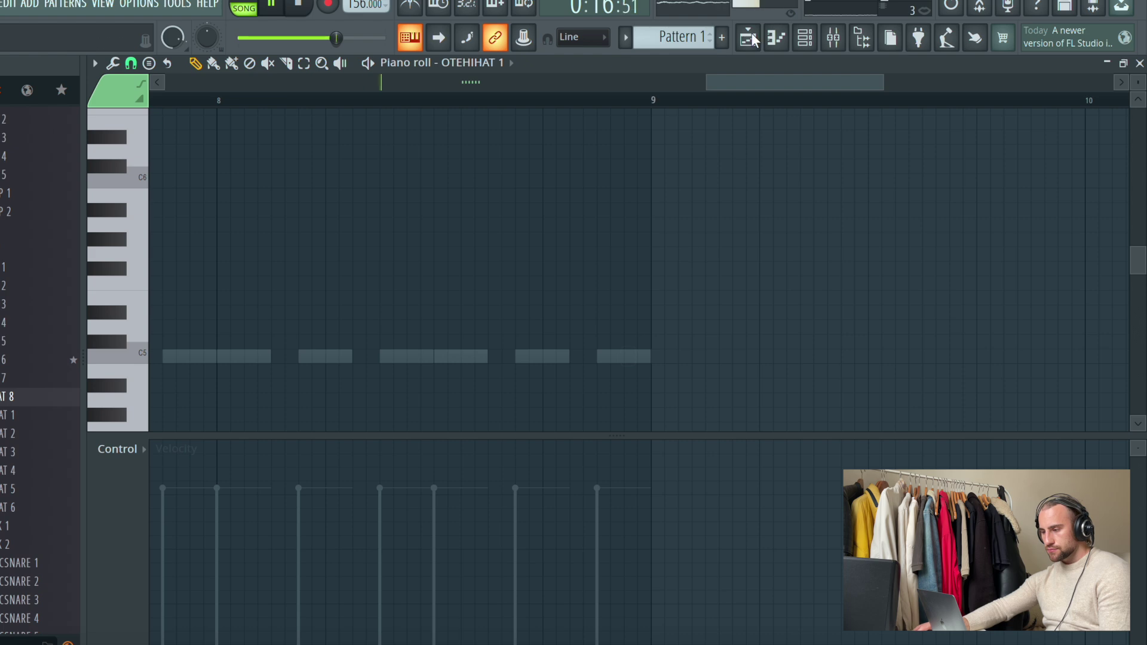
Open OTEHAT 8's piano roll in Pattern 2 and set its snap to Line
click(754, 41)
key(F6)
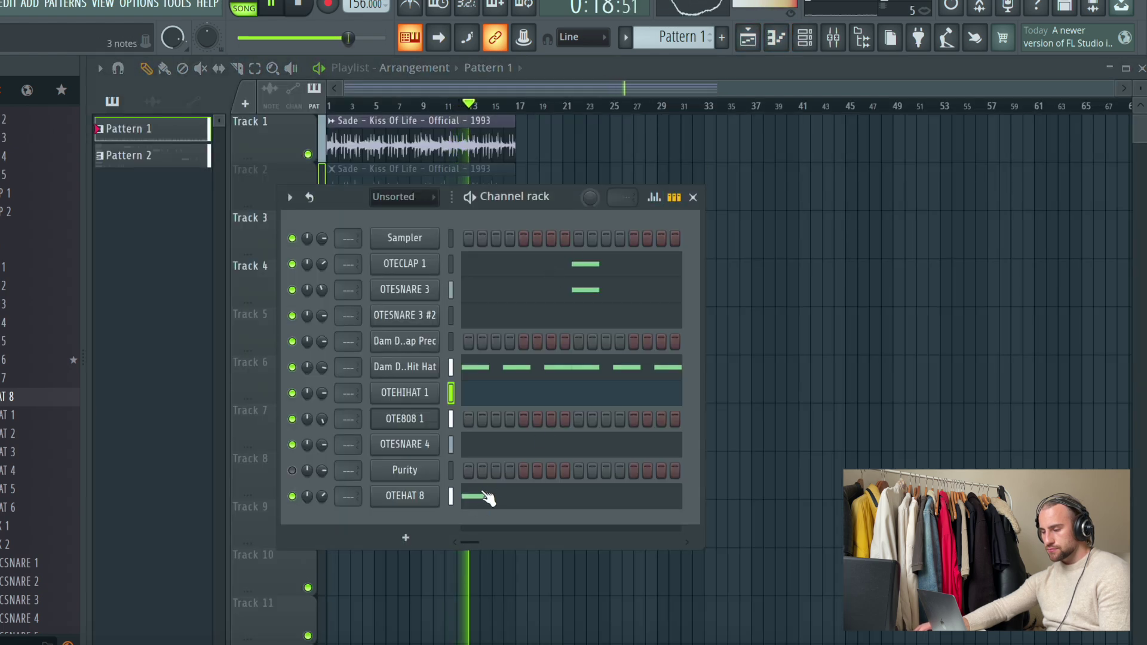
click(487, 494)
scroll(598, 114, down, 5)
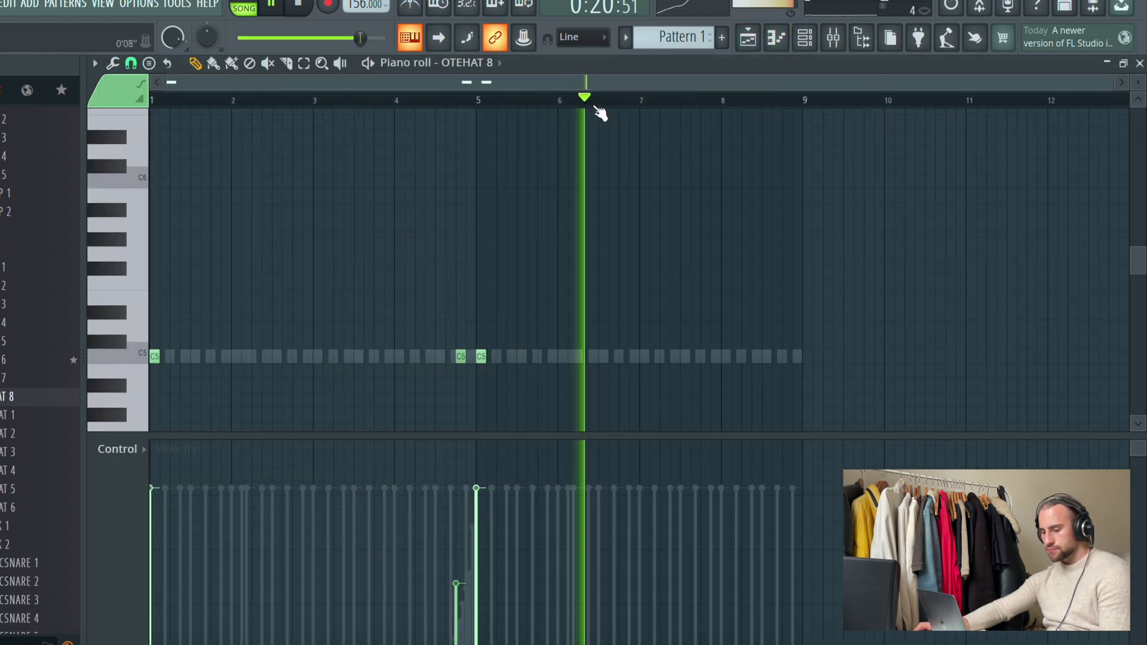
click(131, 62)
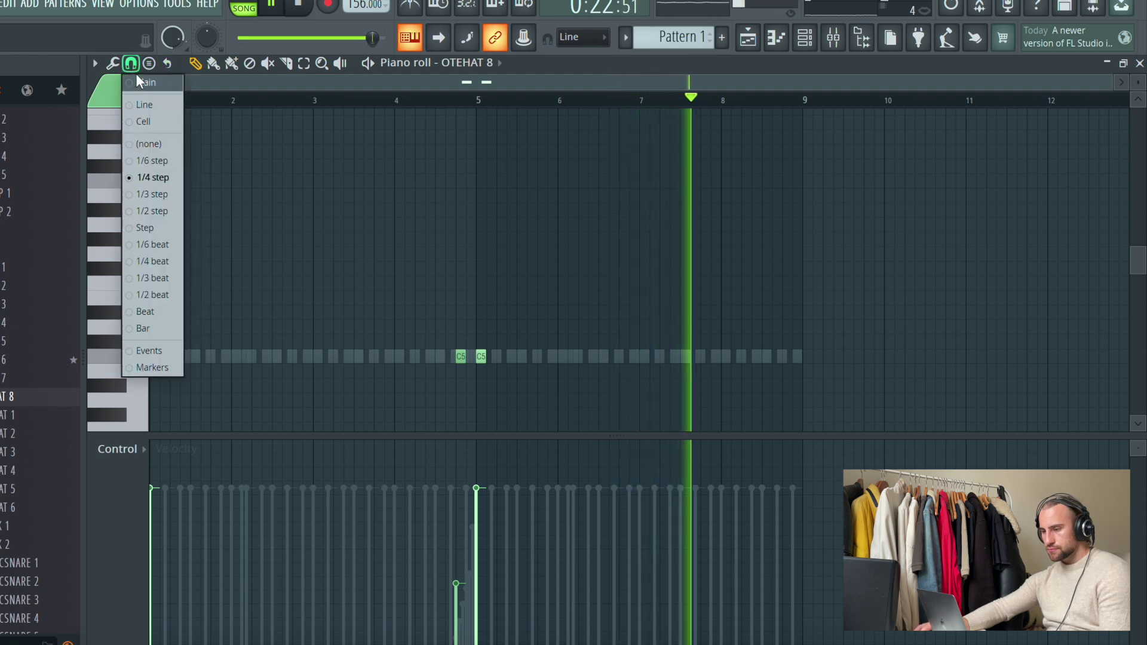
key(space)
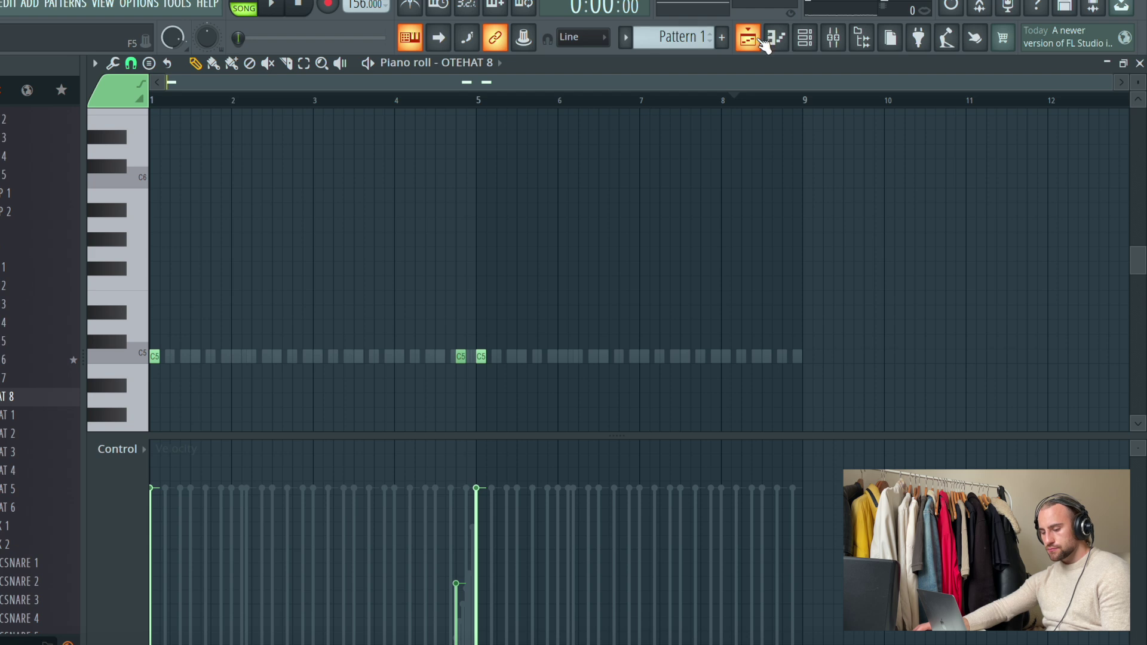
scroll(699, 37, down, 1)
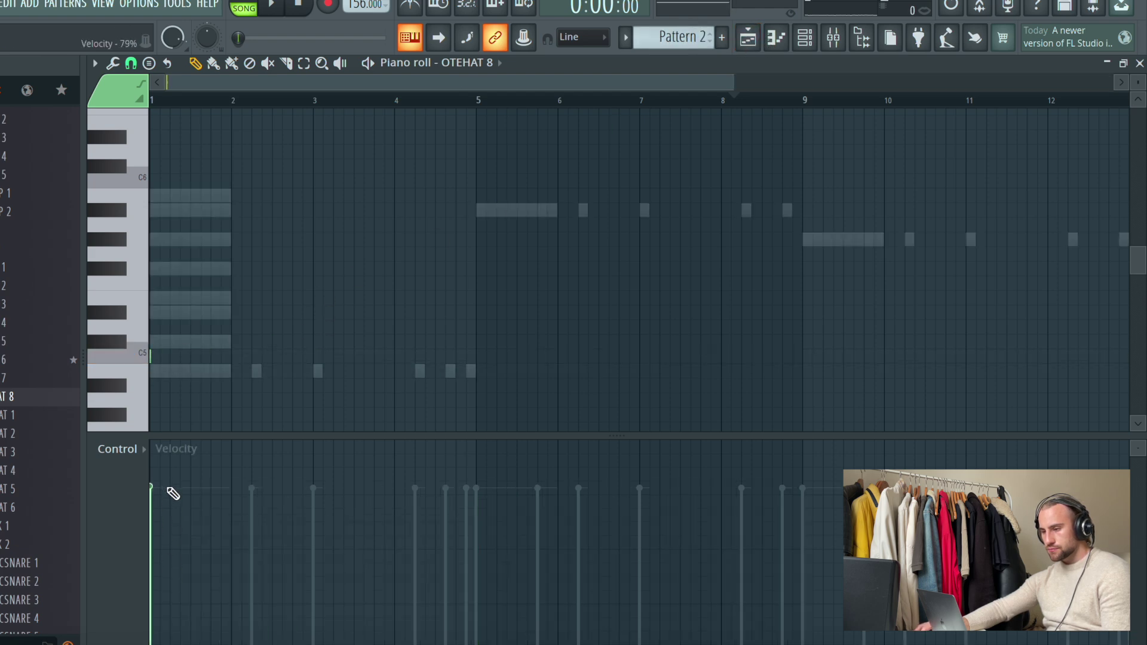
click(131, 62)
click(147, 104)
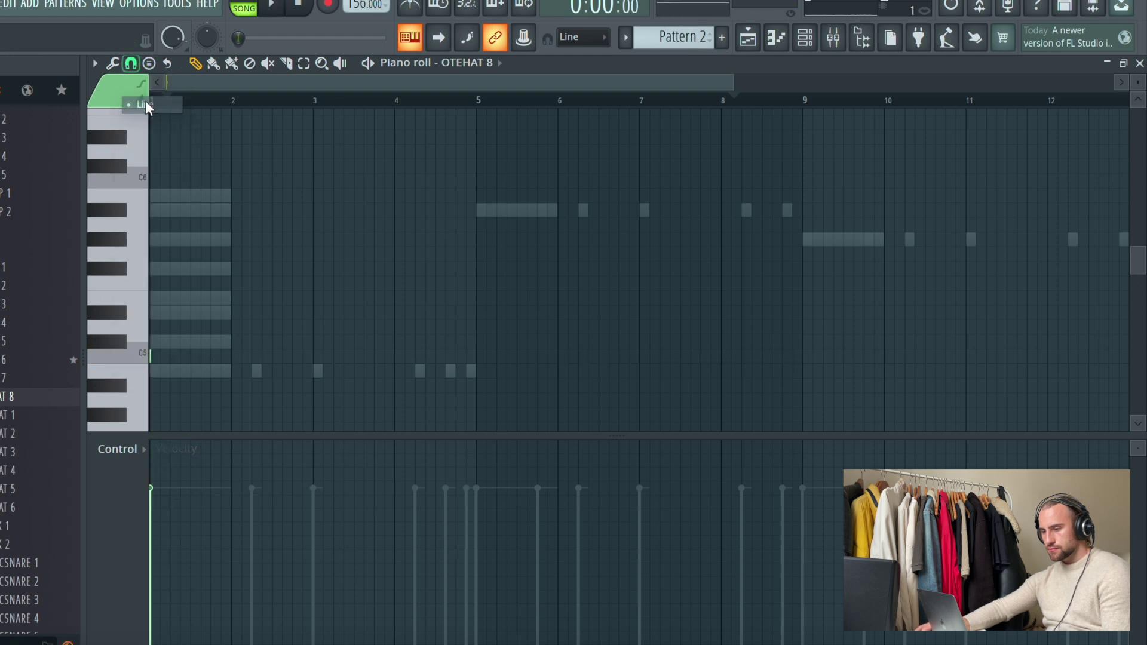
Place a full-length C5 OTEHAT 8 hit at the start of bar 1 and discard the quiet trial hit in bar 2
key(space)
drag(242, 366, 254, 364)
drag(252, 526, 252, 613)
click(155, 356)
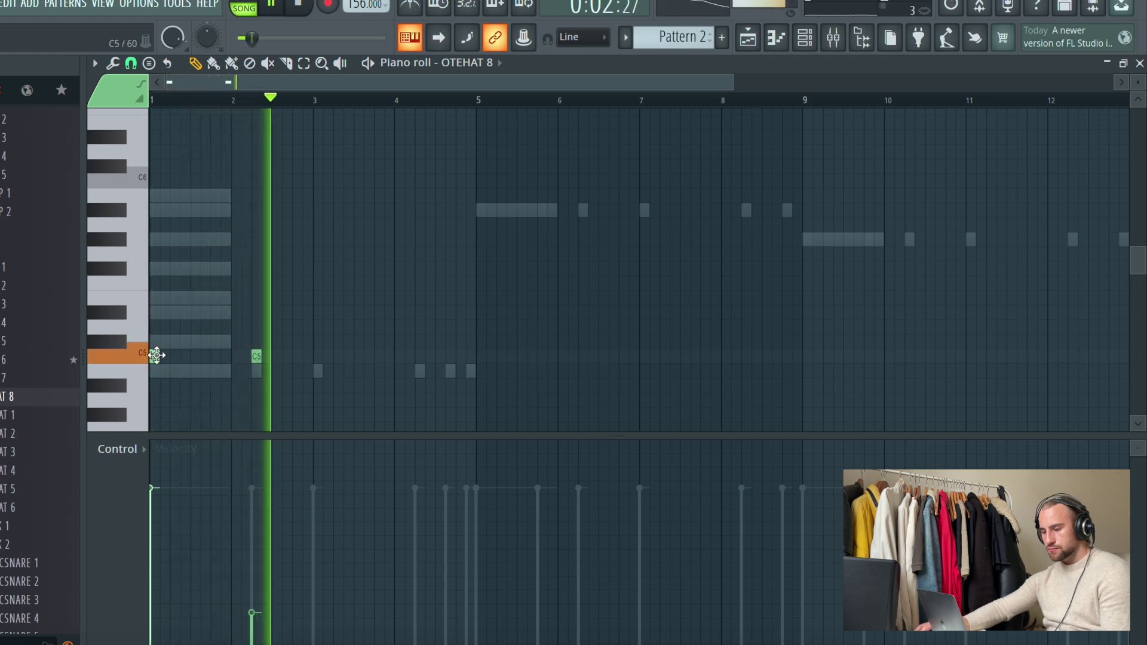
right_click(256, 357)
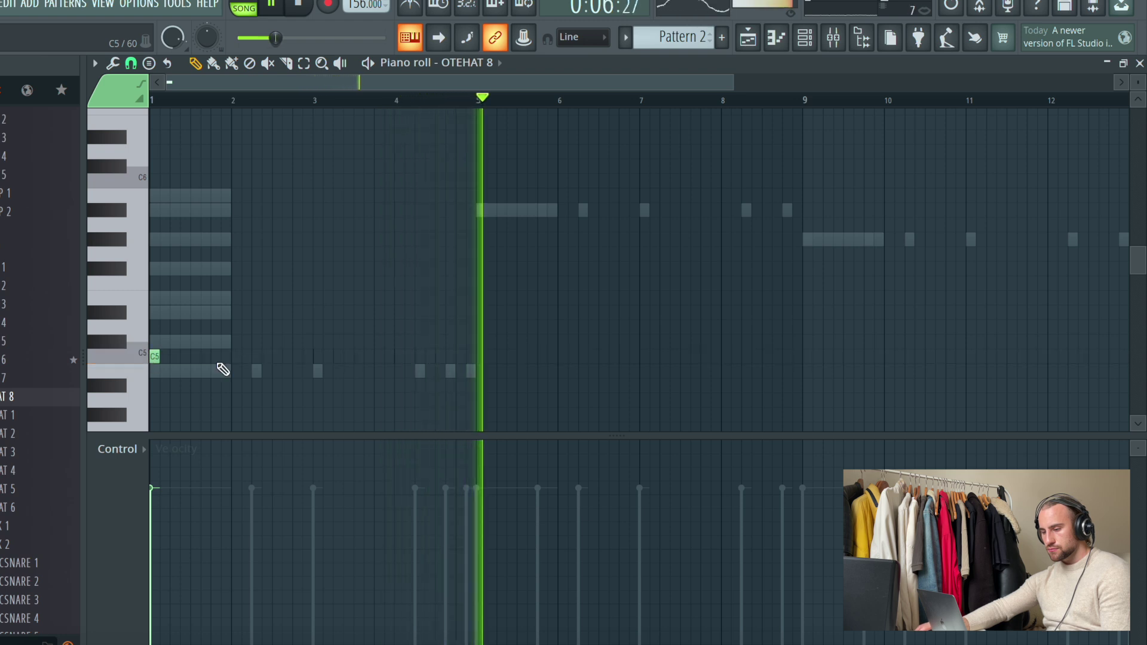
Add C5 OTEHAT 8 hits twice late in bar 4 and at the starts of bars 5, 9 and 13, and lower the channel volume
click(449, 356)
click(470, 356)
click(481, 356)
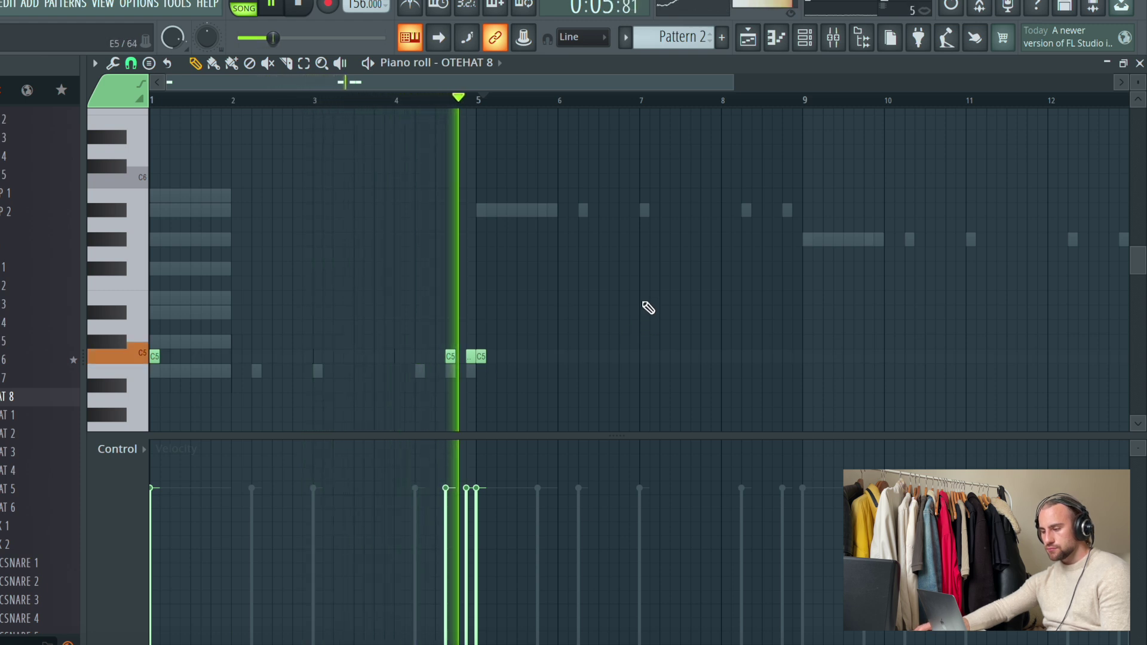
click(807, 356)
scroll(812, 111, right, 3)
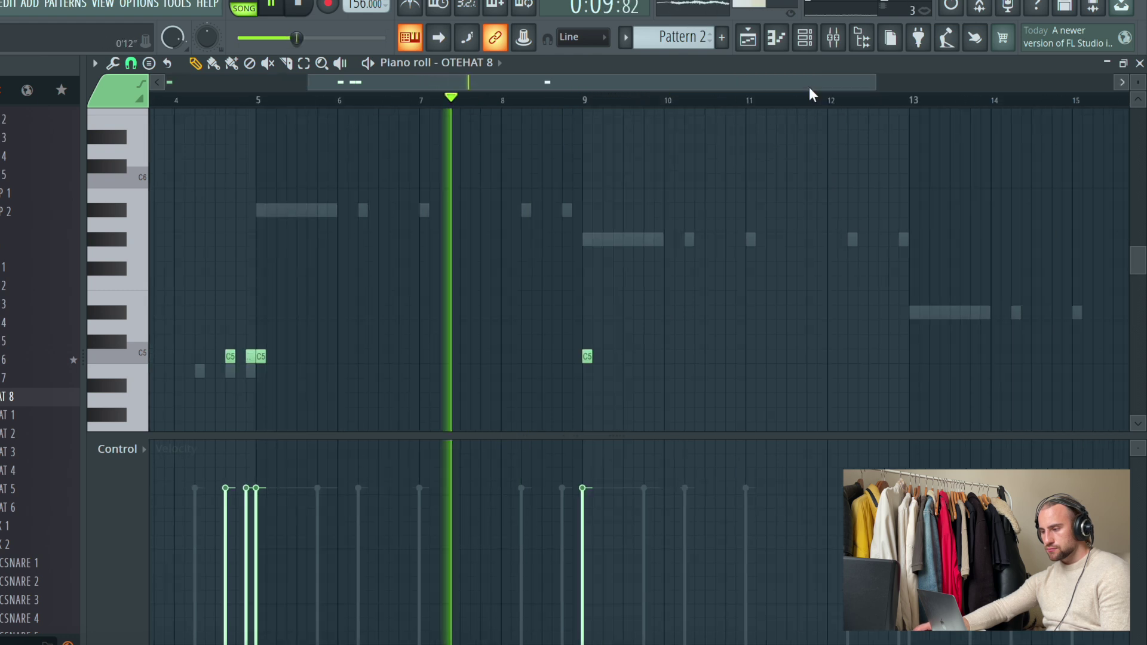
scroll(823, 104, down, 3)
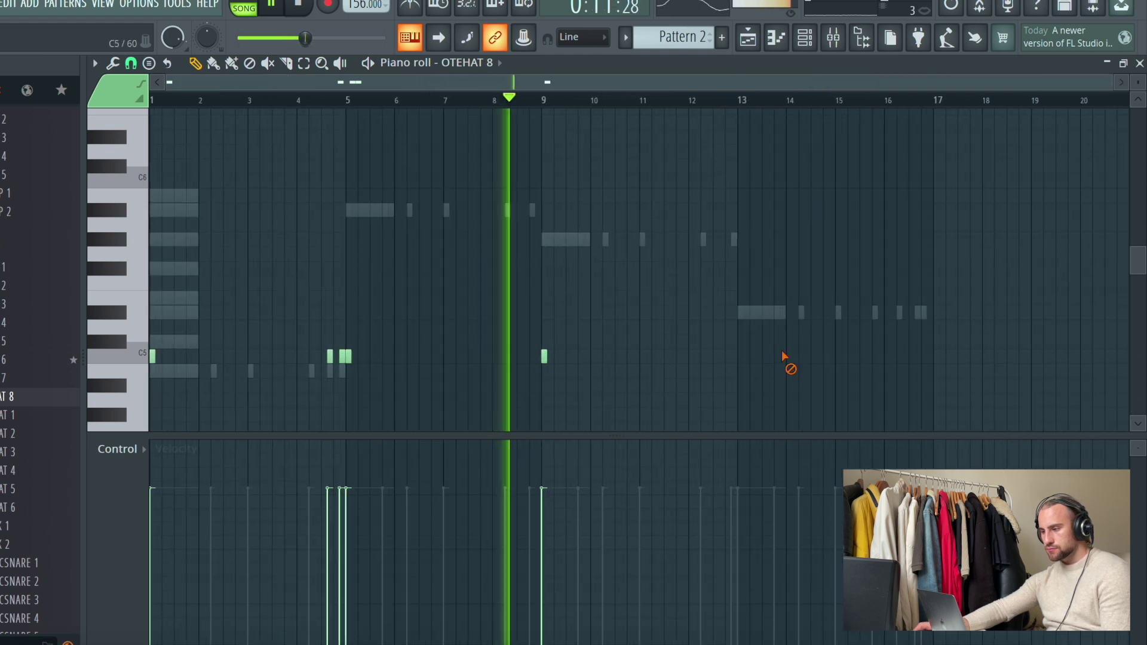
click(738, 357)
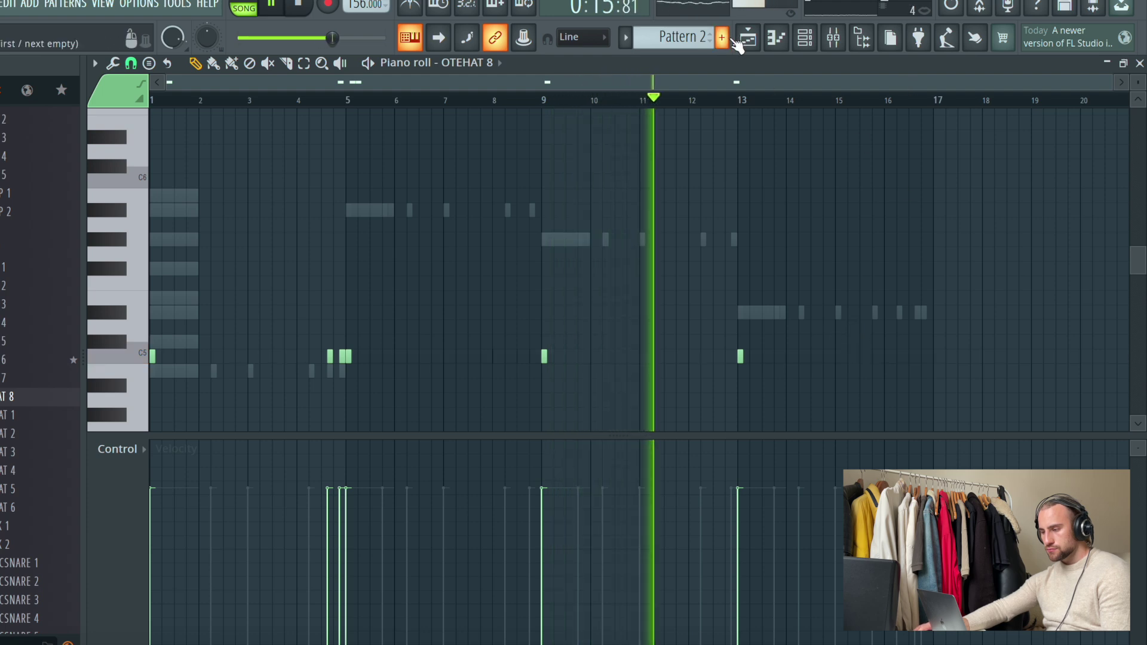
click(804, 37)
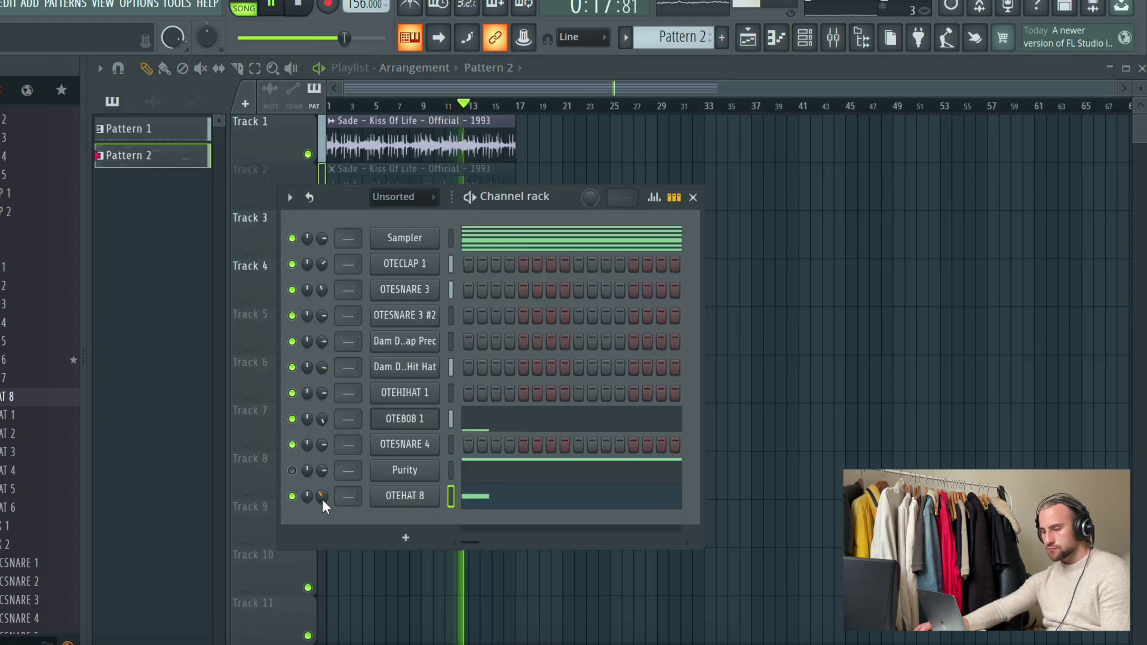
Audition the one-shots further down the sample folder, from reverse hats and shakers to snares, for another percussion sound
click(7, 563)
scroll(12, 564, down, 3)
click(12, 565)
scroll(17, 566, down, 2)
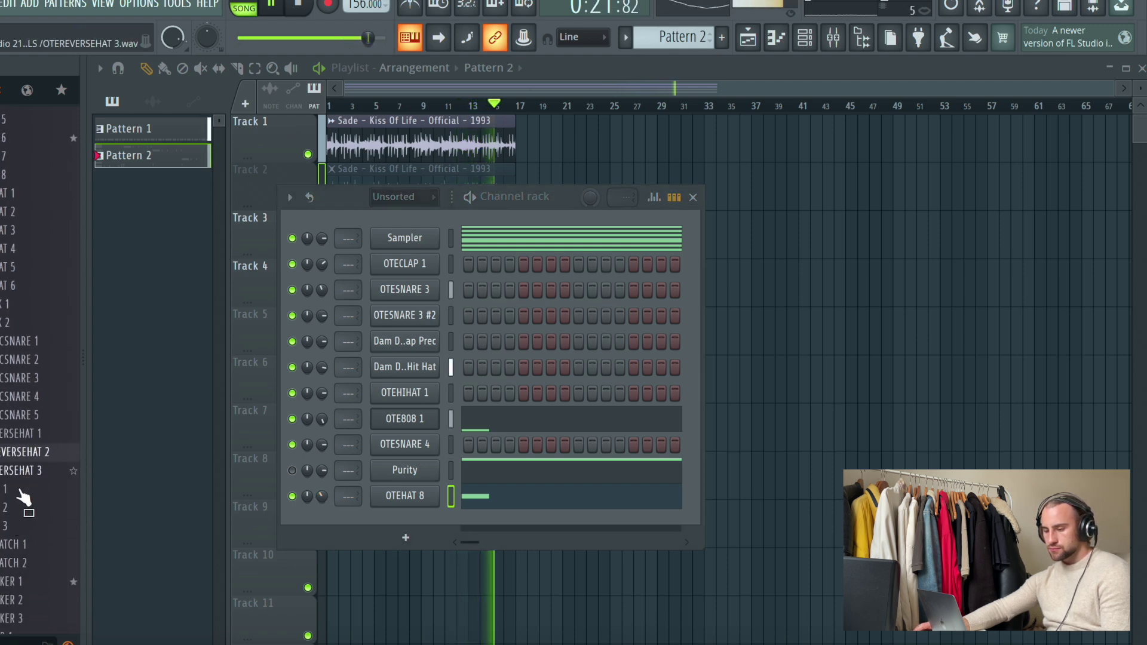
click(24, 433)
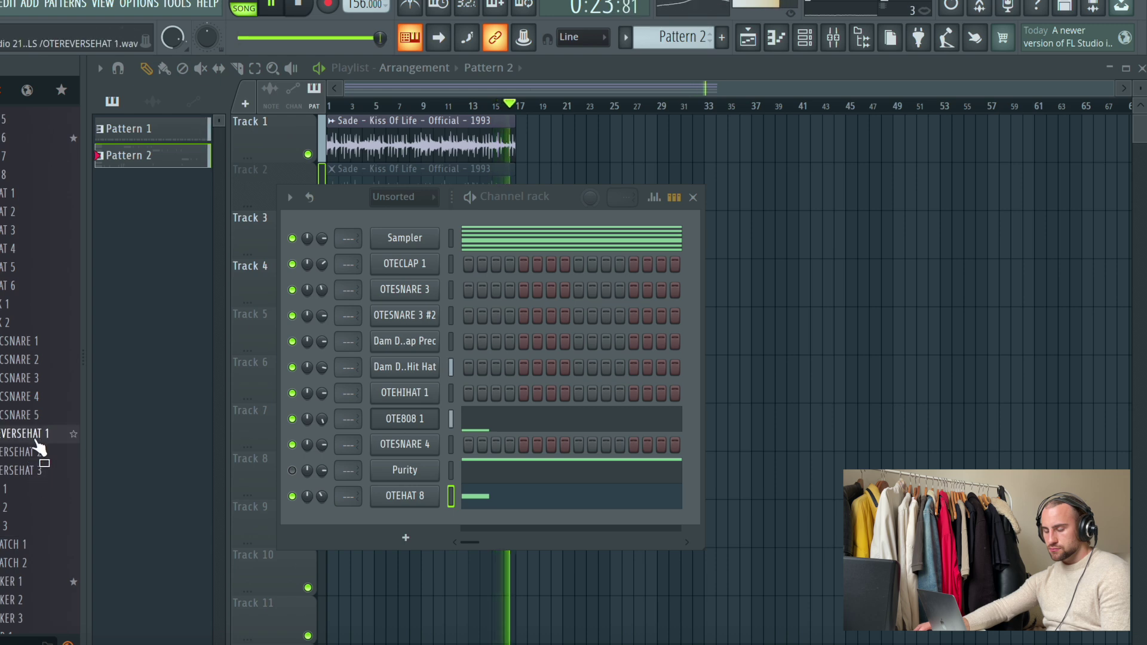
scroll(27, 526, down, 3)
click(24, 496)
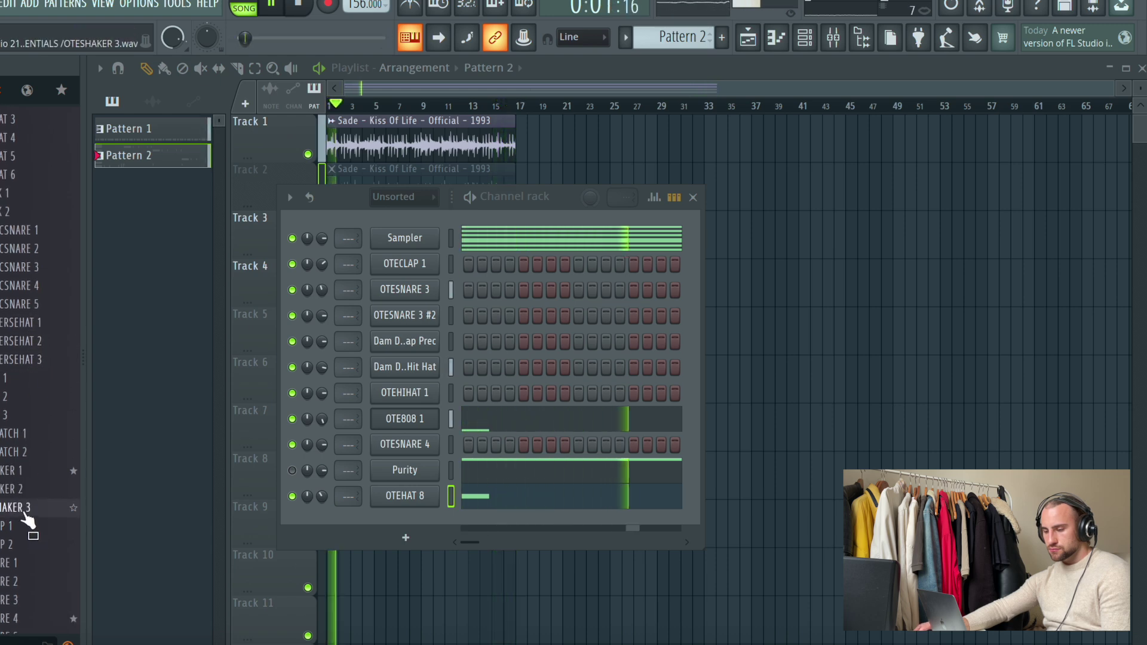
scroll(26, 515, down, 2)
click(24, 509)
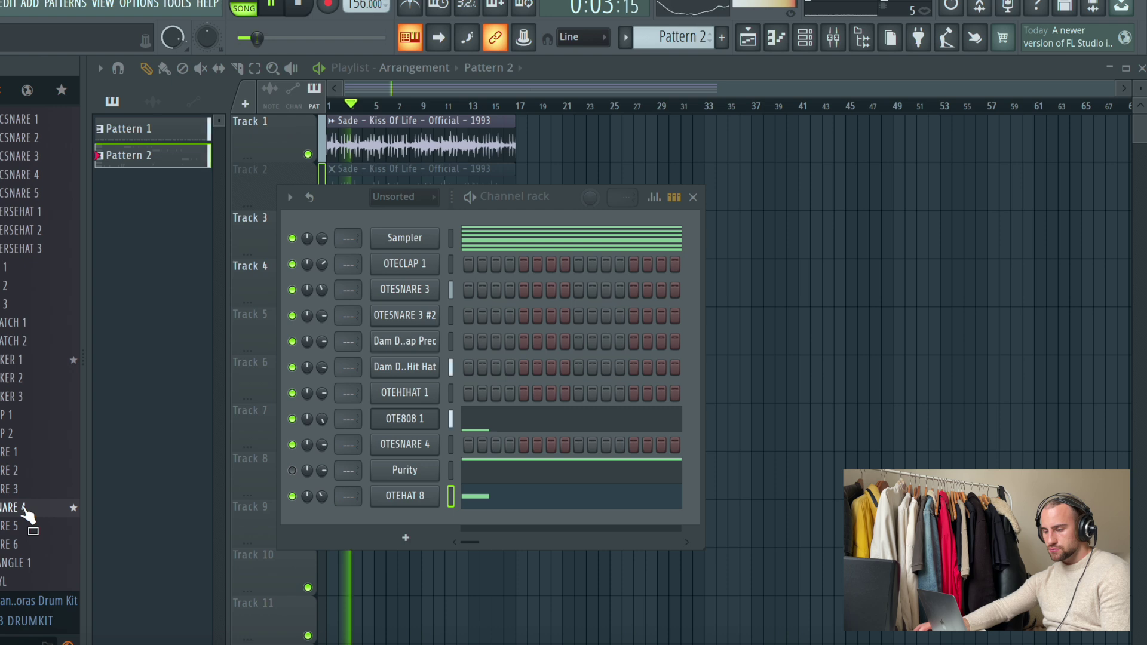
Add the OTESNARE 4 sample as a new channel below OTEHAT 8 and restart the song playback
drag(57, 527, 422, 517)
right_click(422, 517)
click(492, 406)
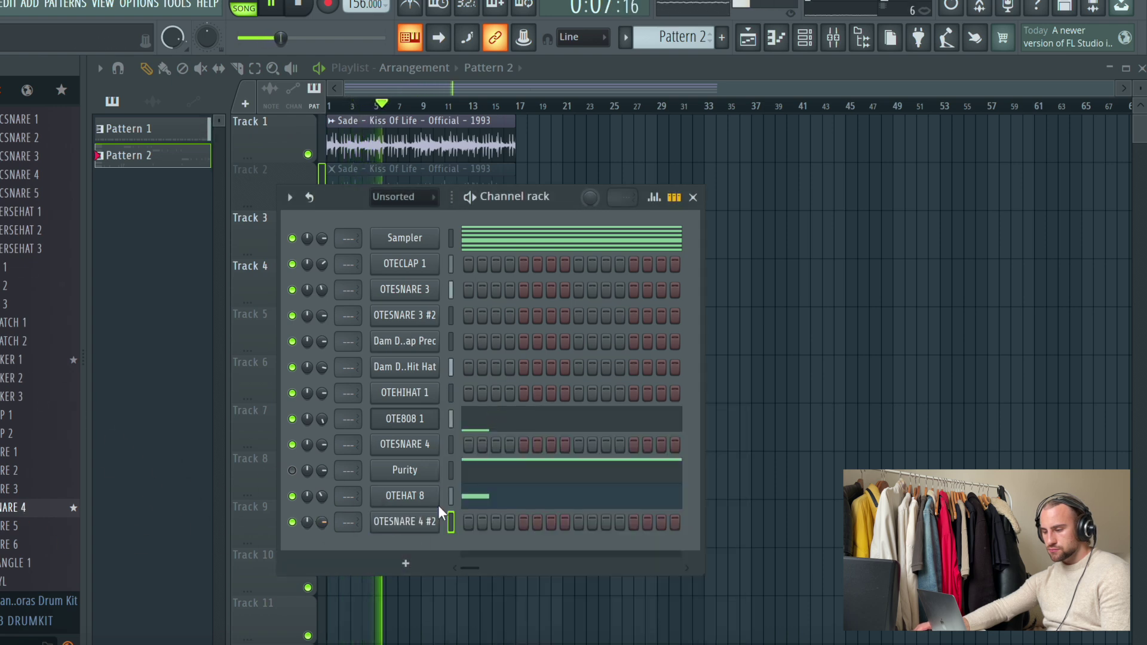
key(space)
key(space)
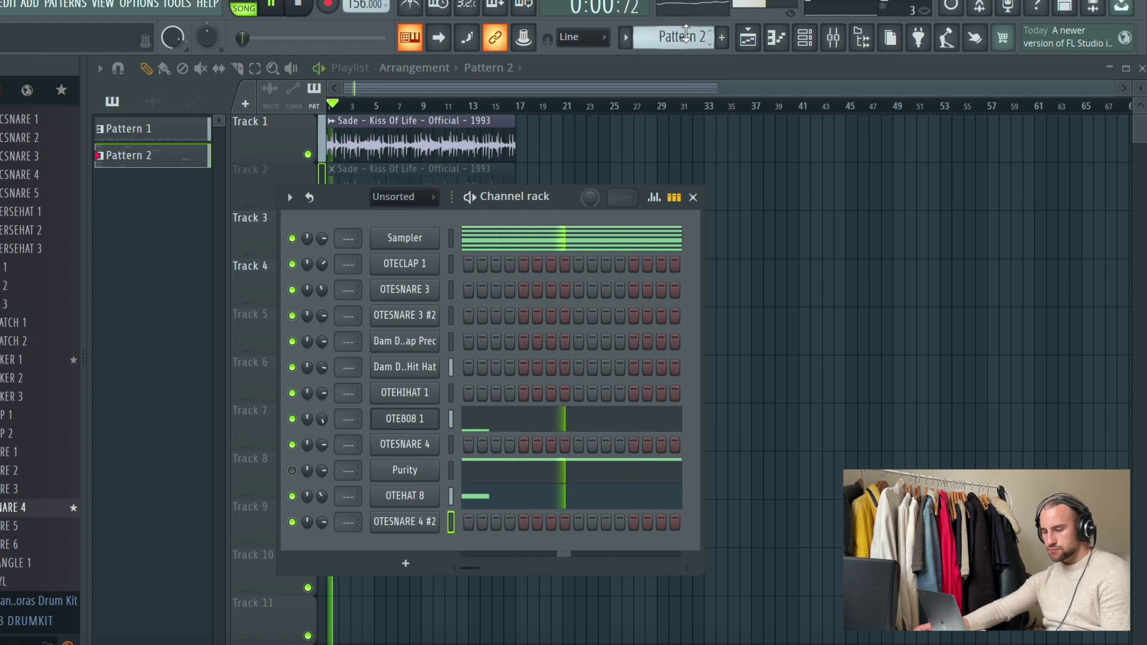
Open the original OTESNARE 4 channel's piano roll in Pattern 1 at bar 8 and set its snap to 1/3 step
scroll(686, 36, up, 1)
click(480, 454)
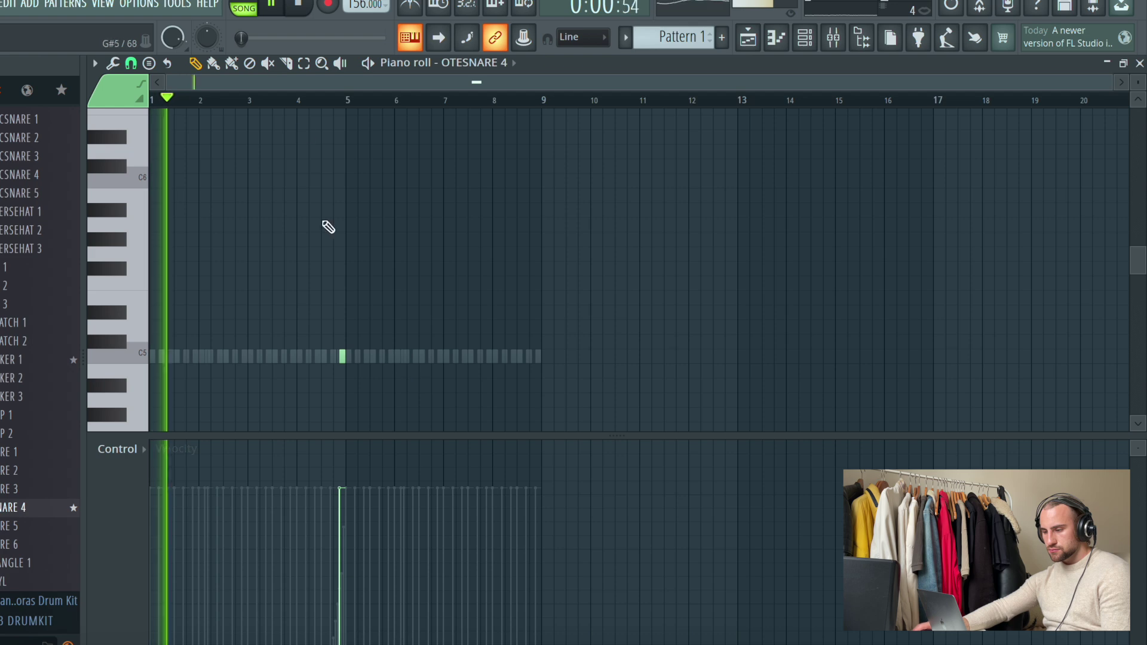
scroll(264, 102, up, 6)
scroll(264, 106, down, 4)
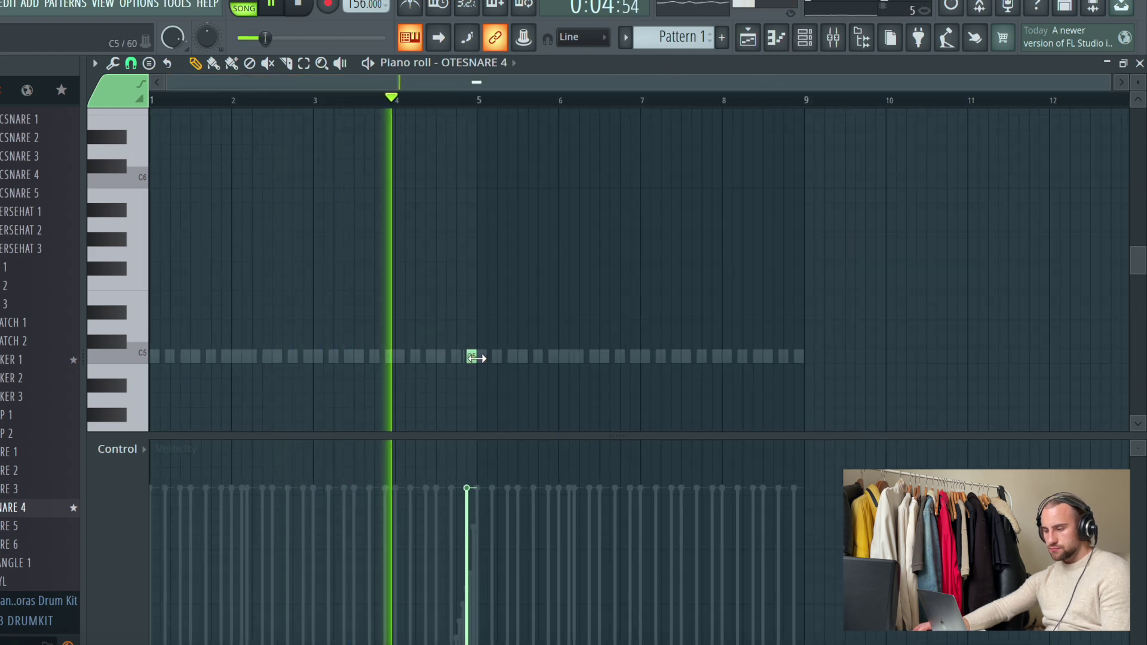
scroll(823, 109, up, 1)
scroll(823, 109, up, 5)
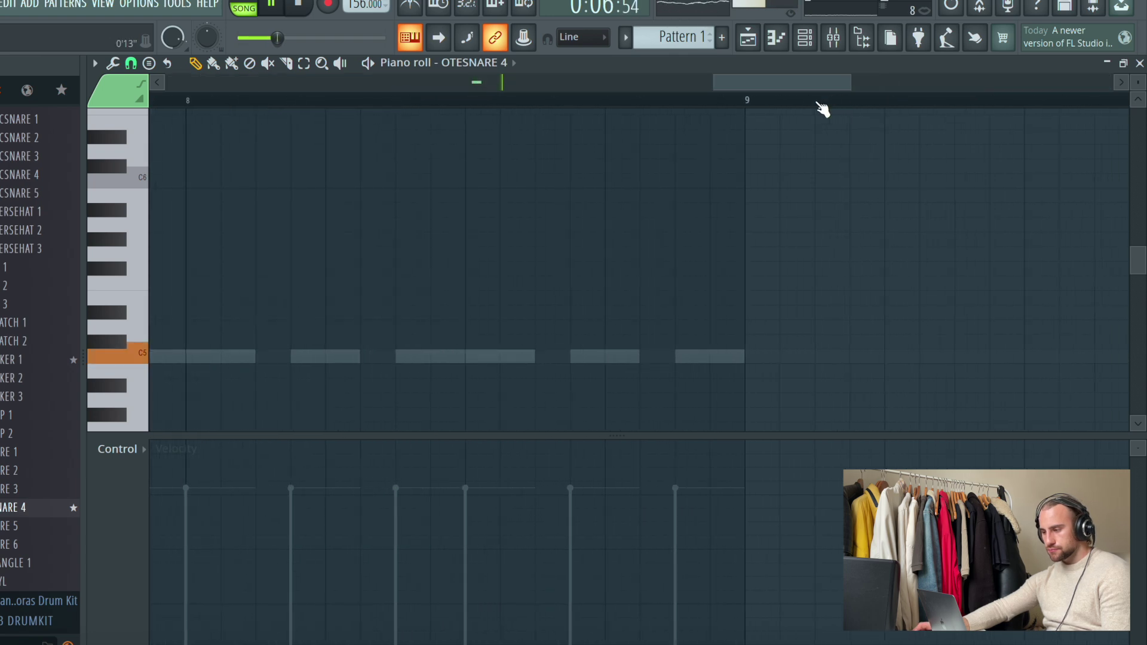
click(150, 63)
click(130, 62)
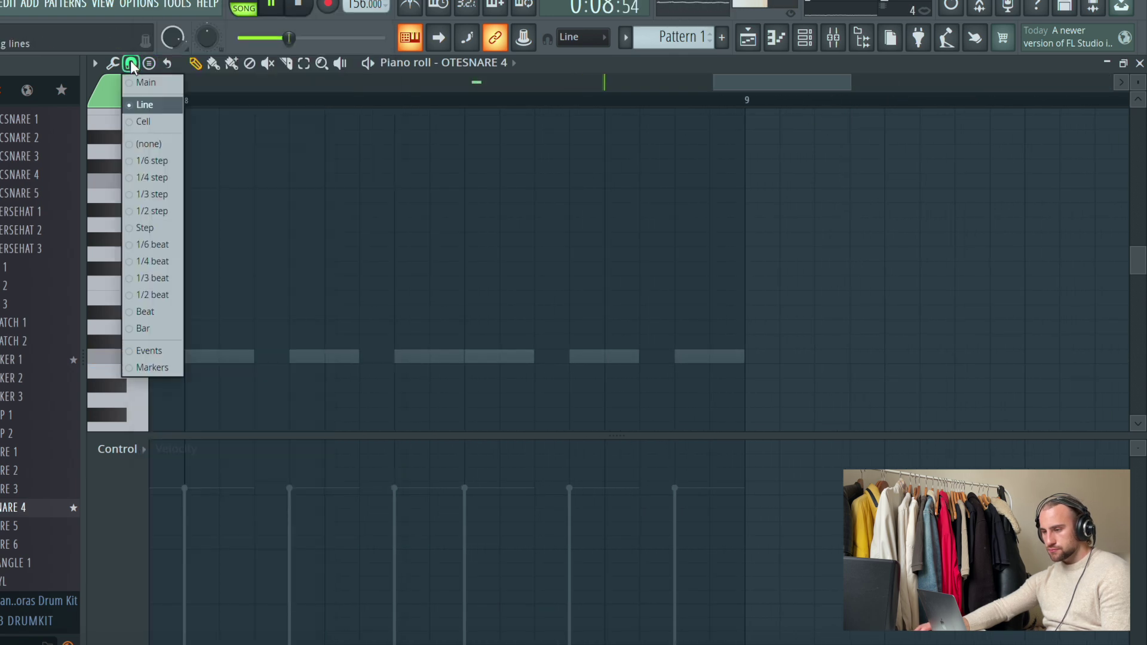
click(165, 197)
Place four short, evenly spaced C5 snare notes late in bar 8 and reduce the velocity of the middle two
click(606, 357)
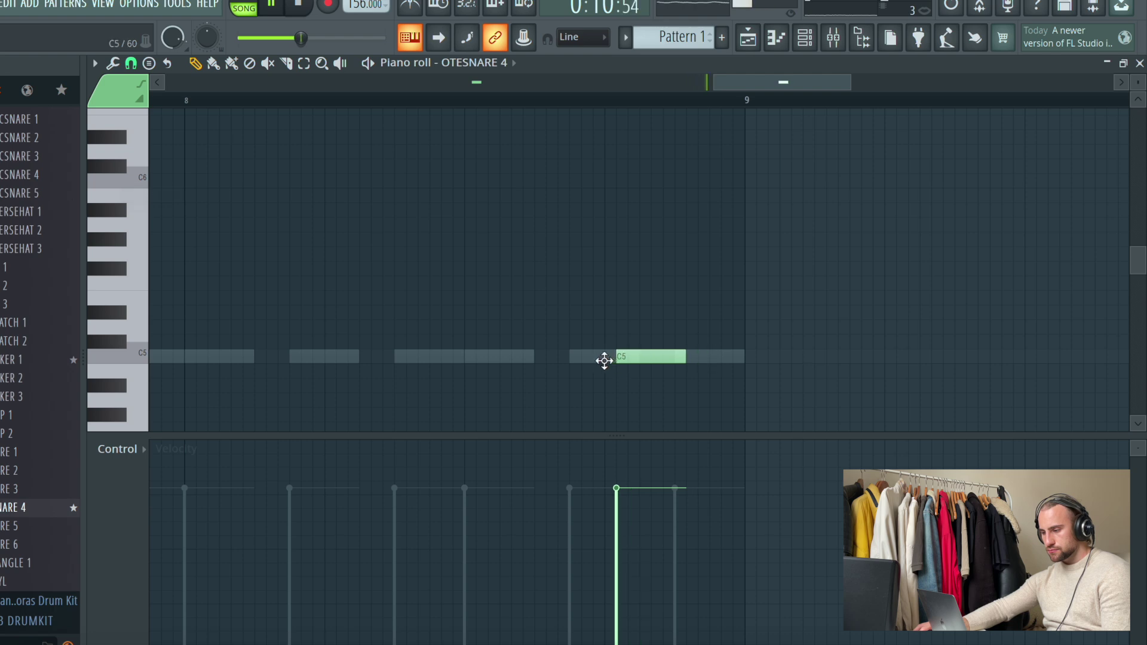
drag(671, 353, 615, 356)
click(630, 356)
click(654, 356)
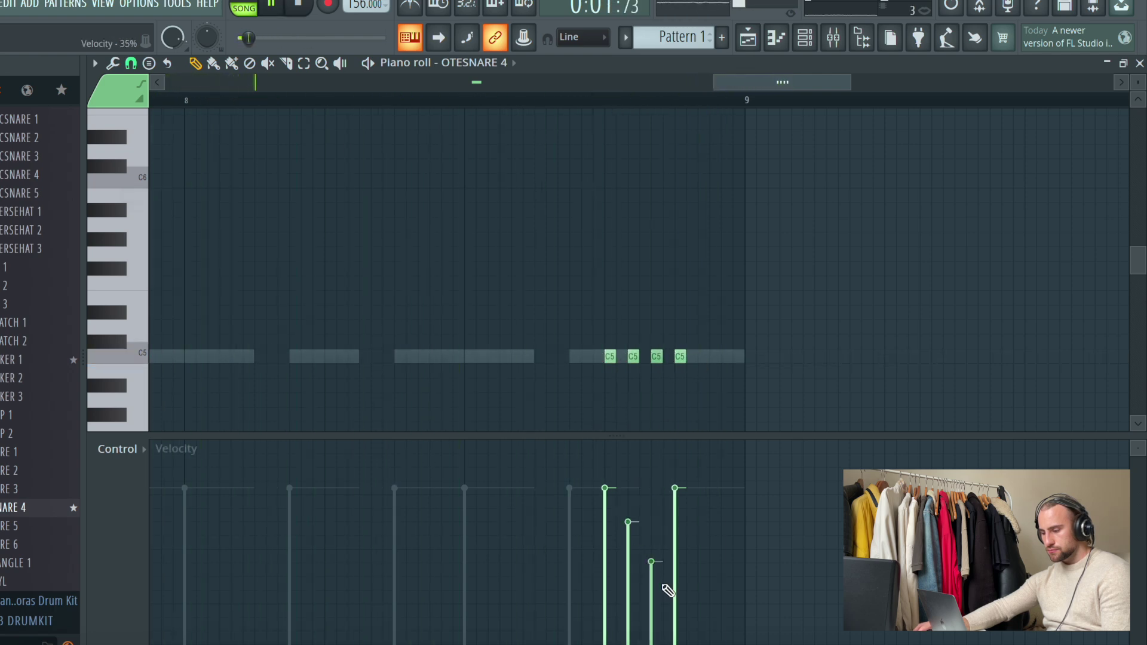
Return to the playlist and channel rack and lower the OTESNARE 4 channel volume
click(749, 40)
key(F6)
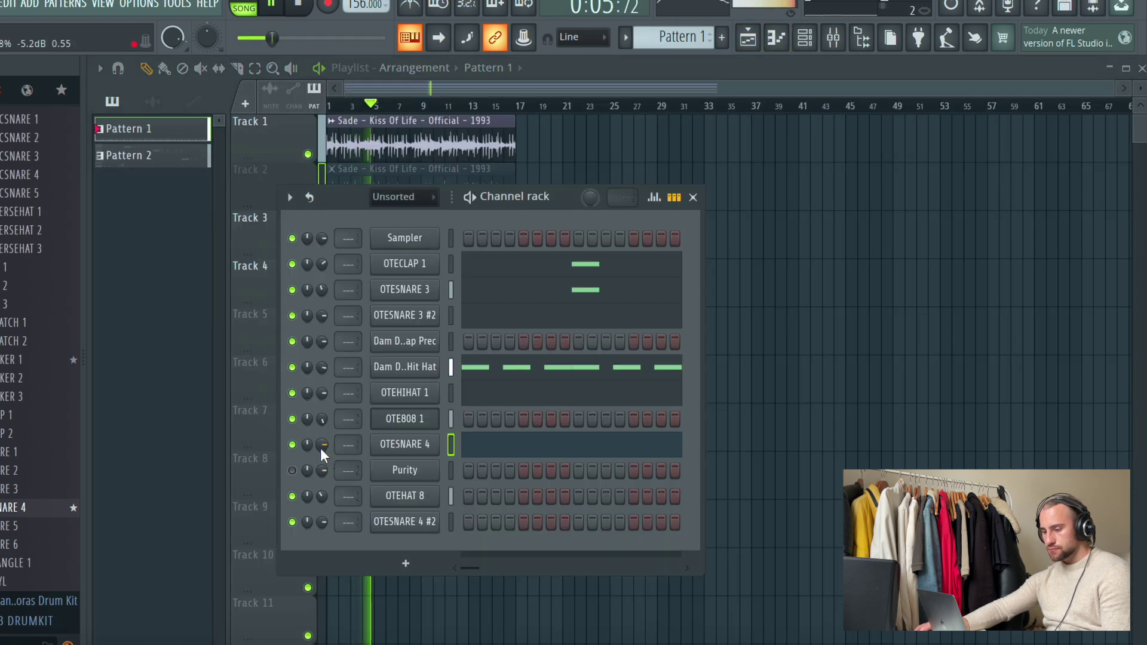
drag(322, 445, 322, 431)
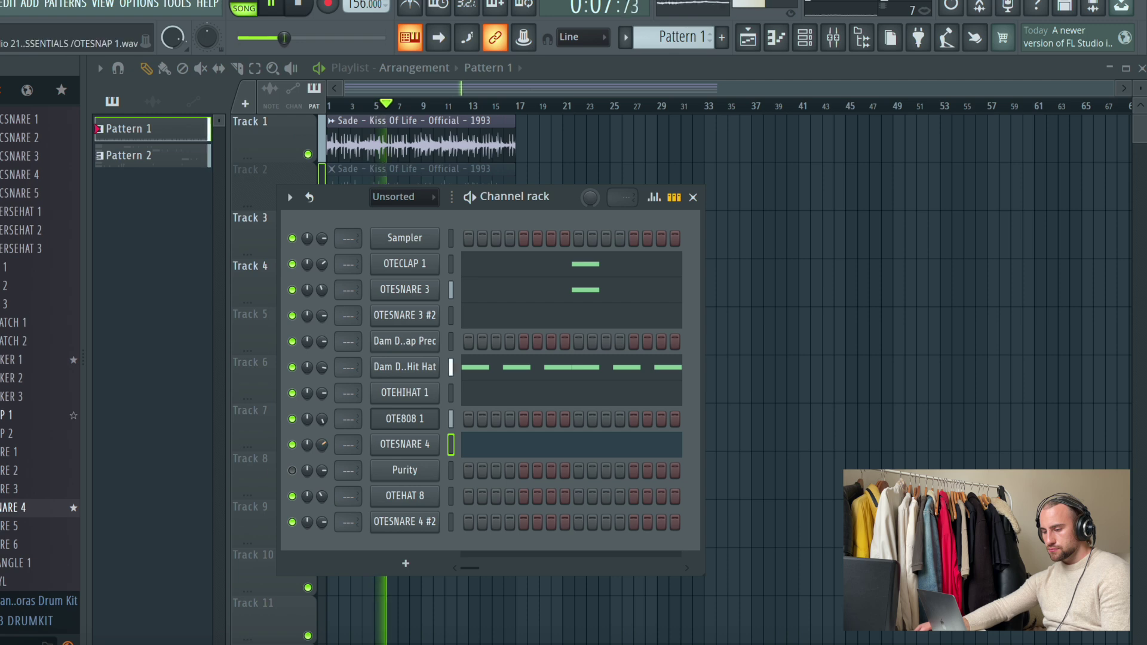
Open the mixer and lower the Insert 1 fader slightly
scroll(40, 359, up, 5)
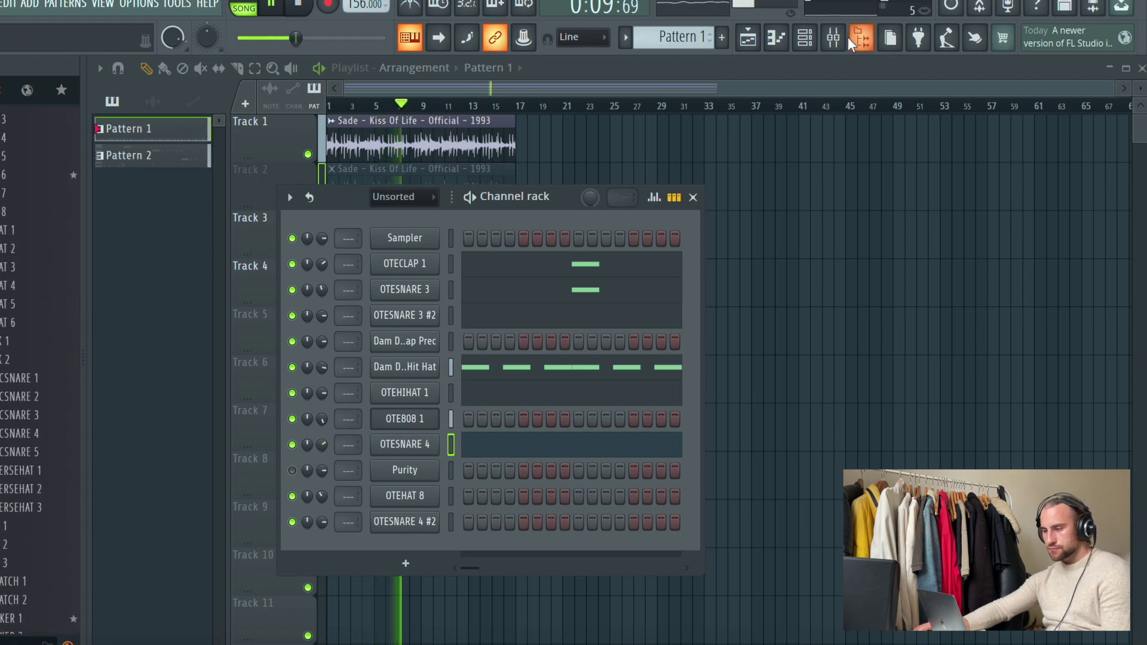
click(848, 38)
scroll(18, 343, up, 5)
drag(3, 343, 187, 174)
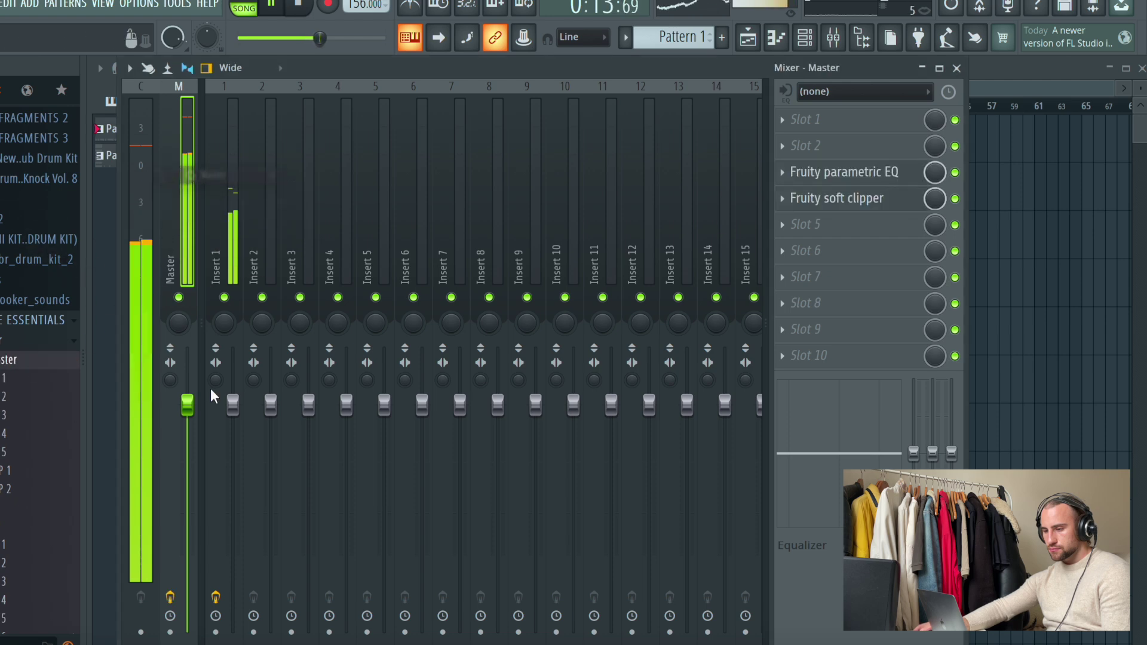
click(212, 396)
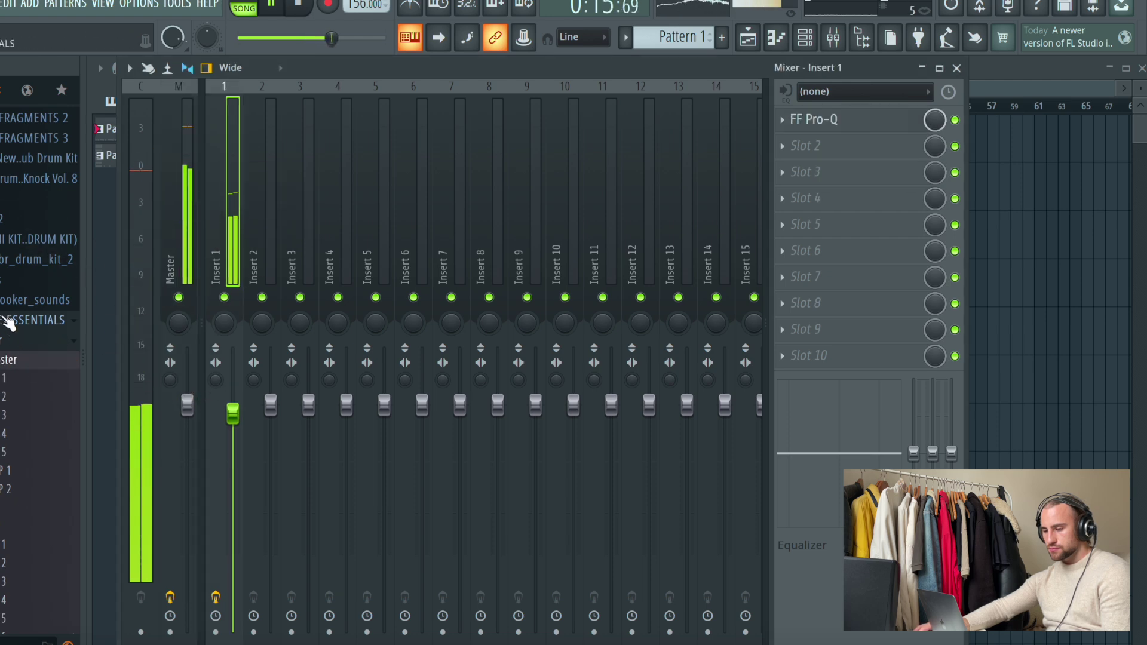
Collapse the open drum kit folder in the browser and bring the Insert 1 mixer fader down further
click(747, 38)
scroll(696, 38, down, 3)
scroll(696, 39, up, 2)
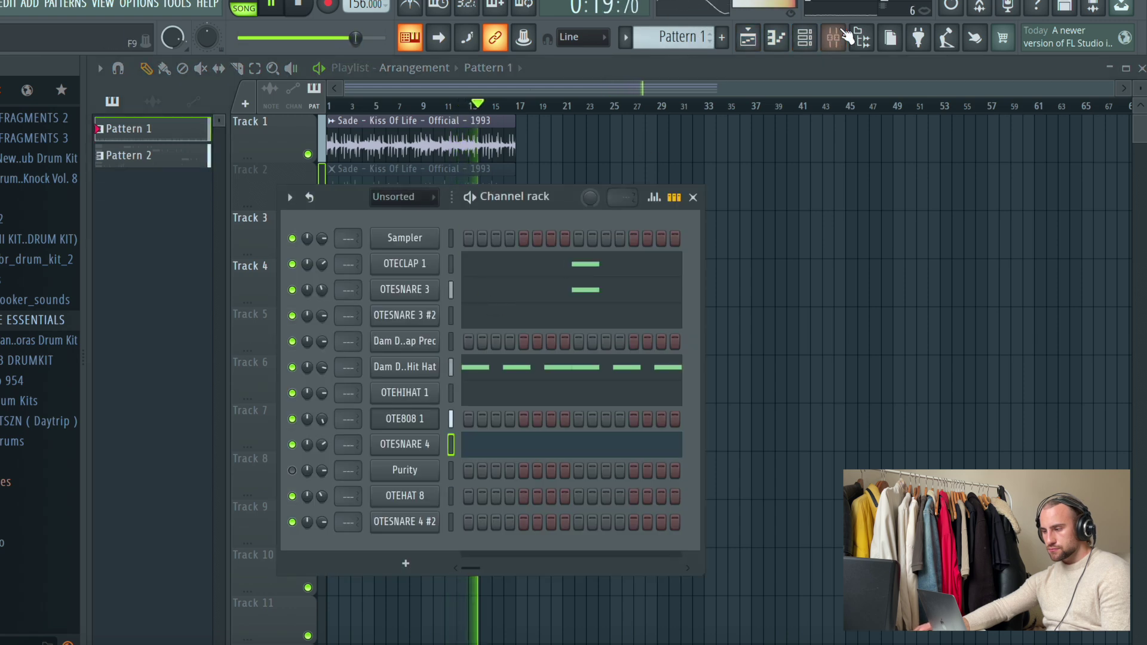
key(F9)
click(184, 173)
drag(235, 400, 235, 412)
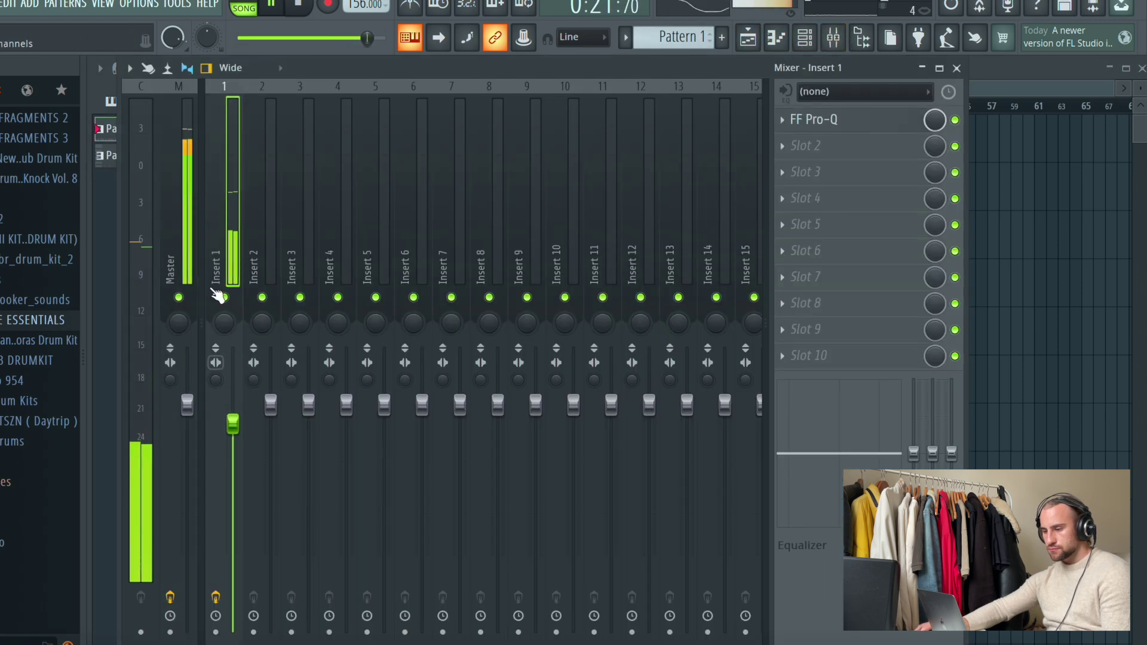
Inspect the Fruity parametric EQ on the Master track, then return to the channel rack
click(834, 183)
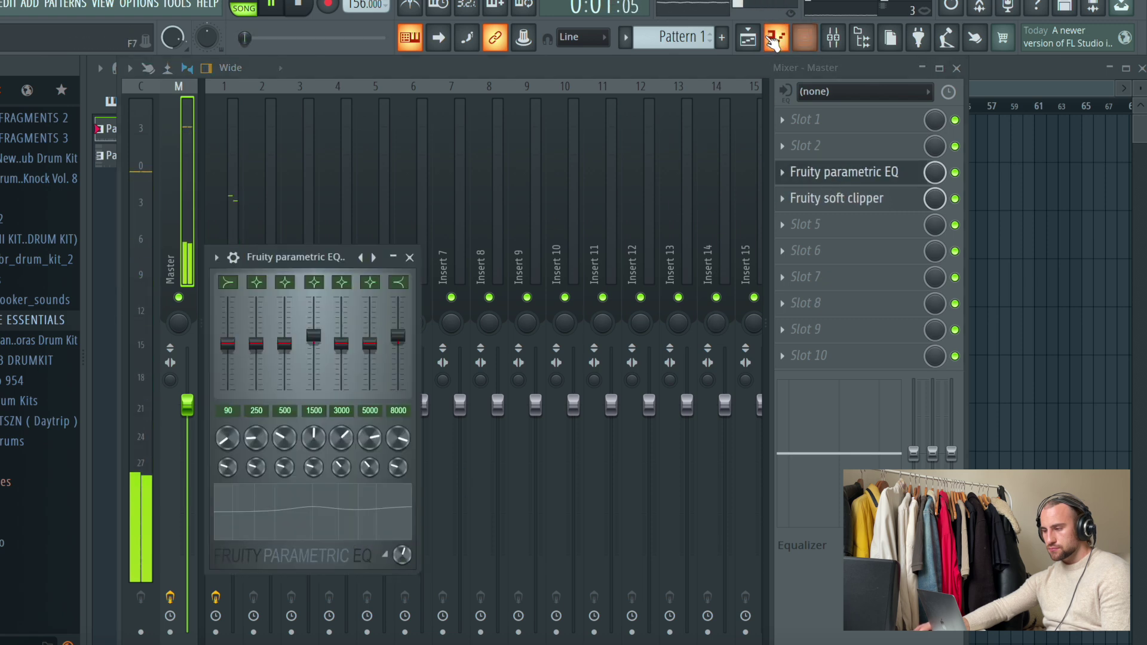
click(748, 37)
click(805, 37)
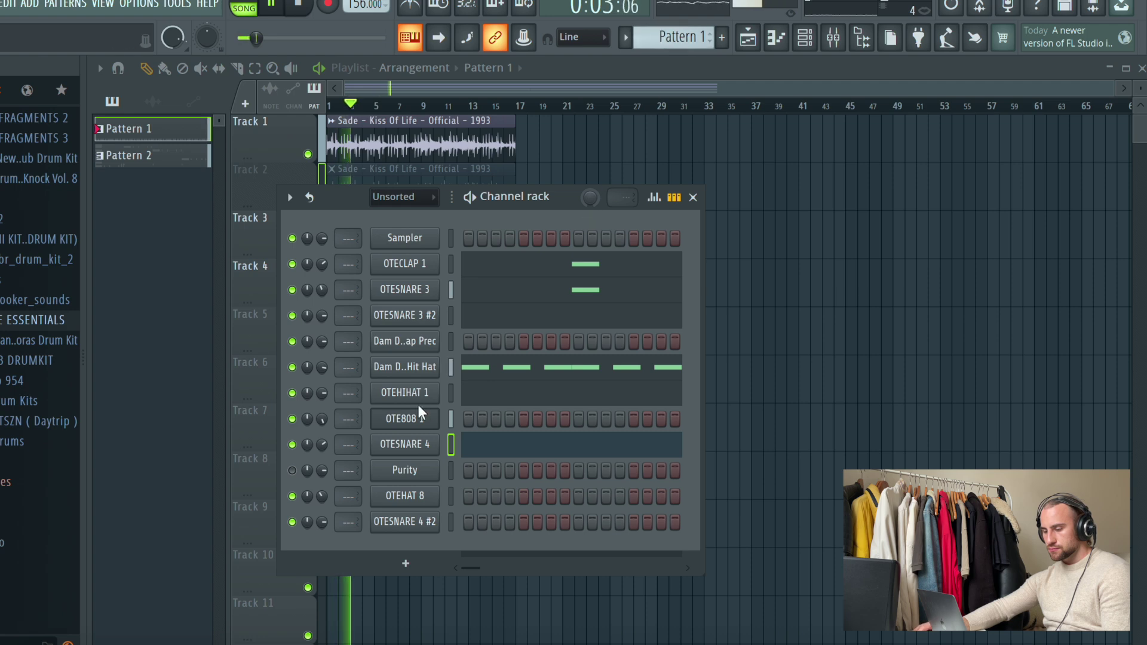
Route every channel except Sampler and Purity to its own mixer track starting from track 3, and select the OTE808 1 track
click(450, 366)
click(451, 264)
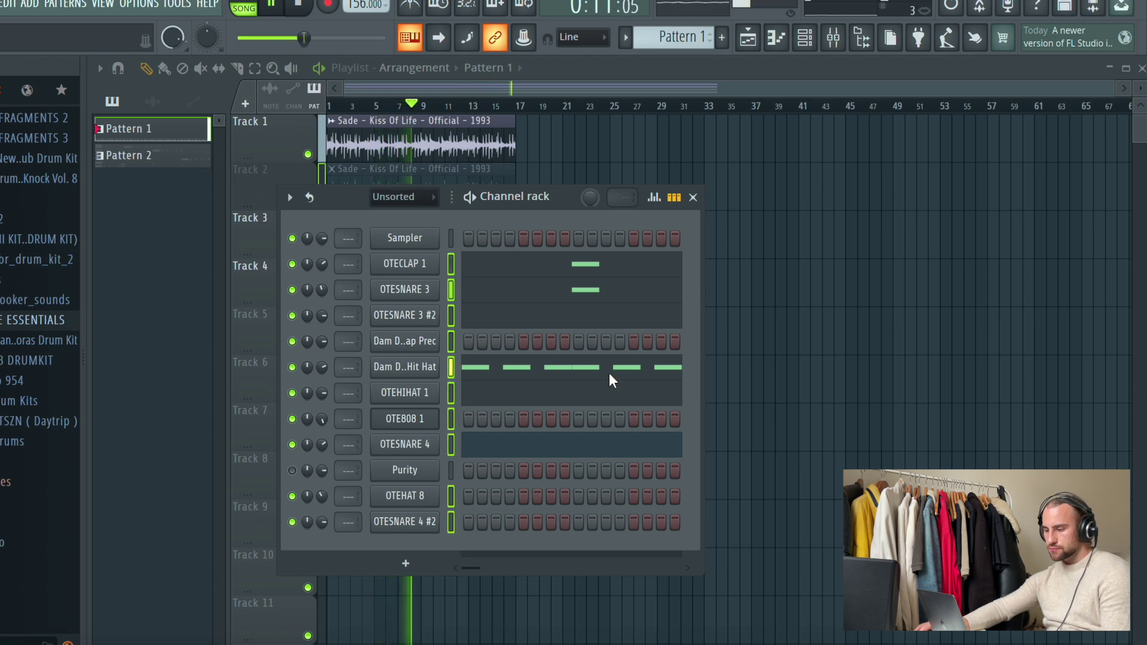
click(832, 38)
click(264, 210)
click(299, 251)
right_click(299, 250)
mouse_move(417, 276)
click(514, 290)
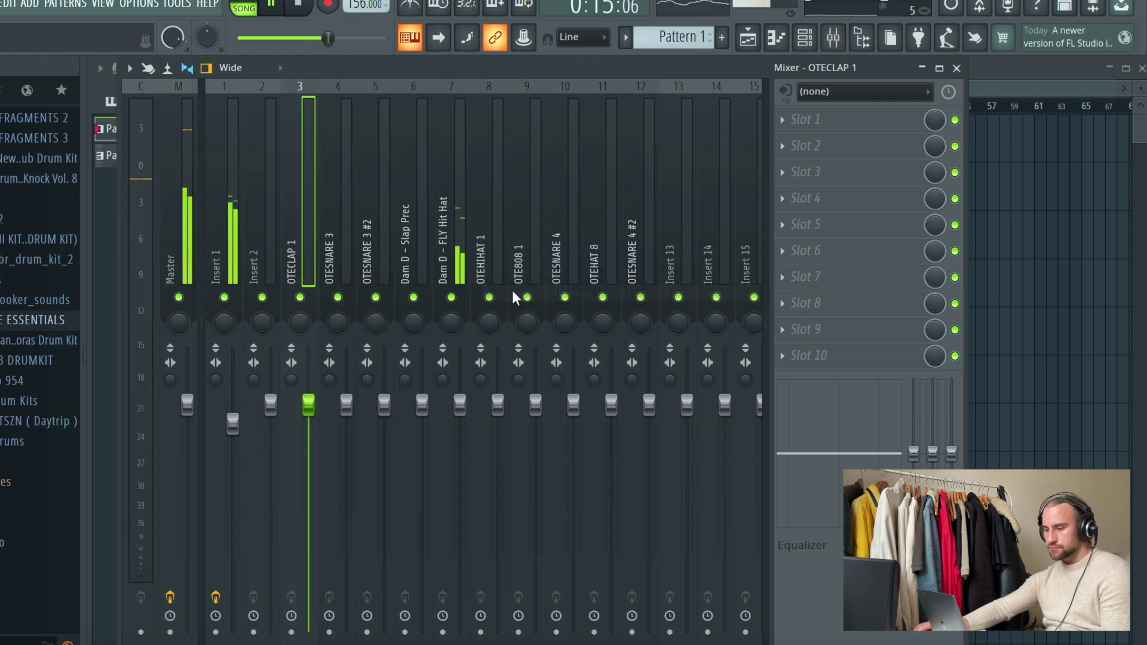
click(517, 165)
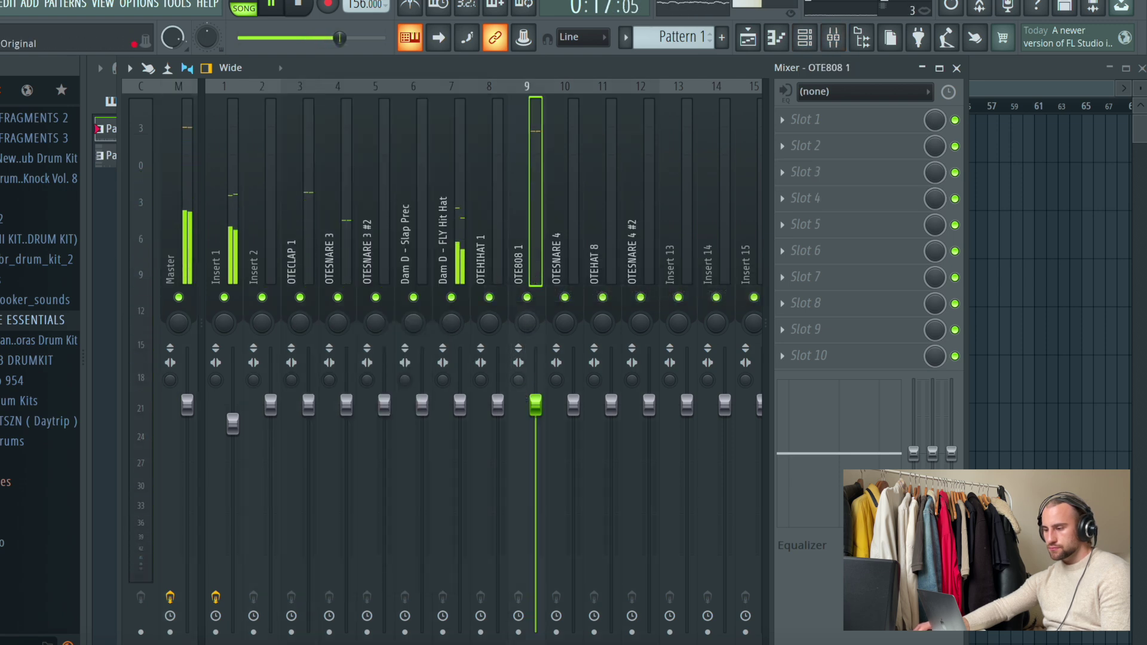
Lower the mixer faders of the OTE808 1 track slightly and the Dam D - FLY Hit Hat track considerably
drag(535, 406, 547, 419)
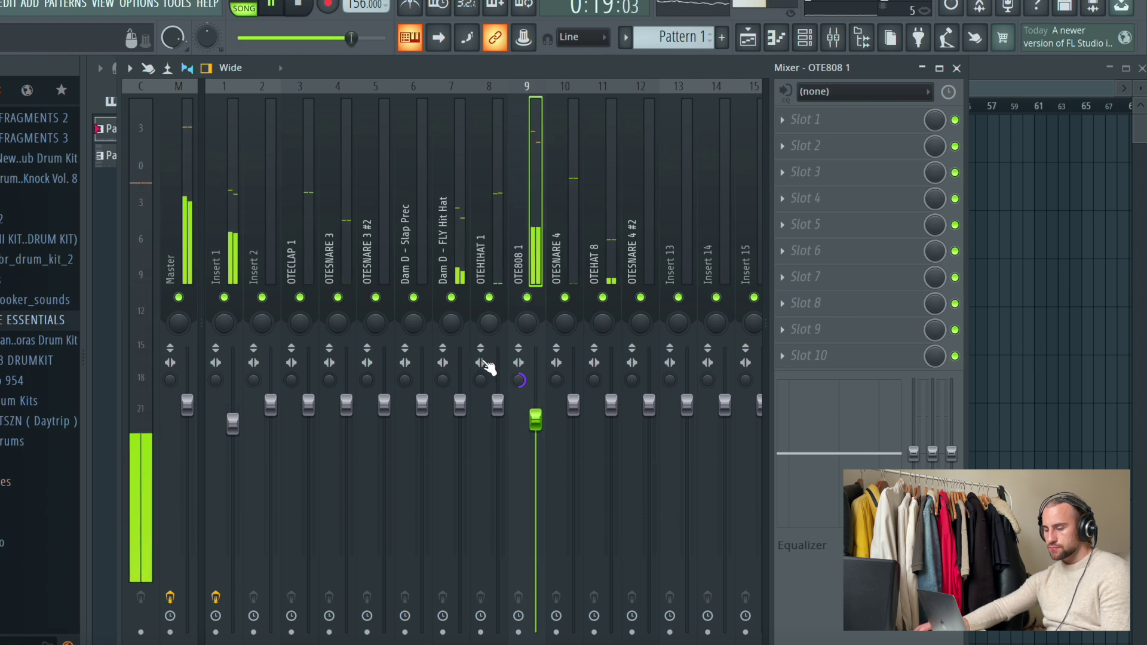
drag(459, 405, 460, 512)
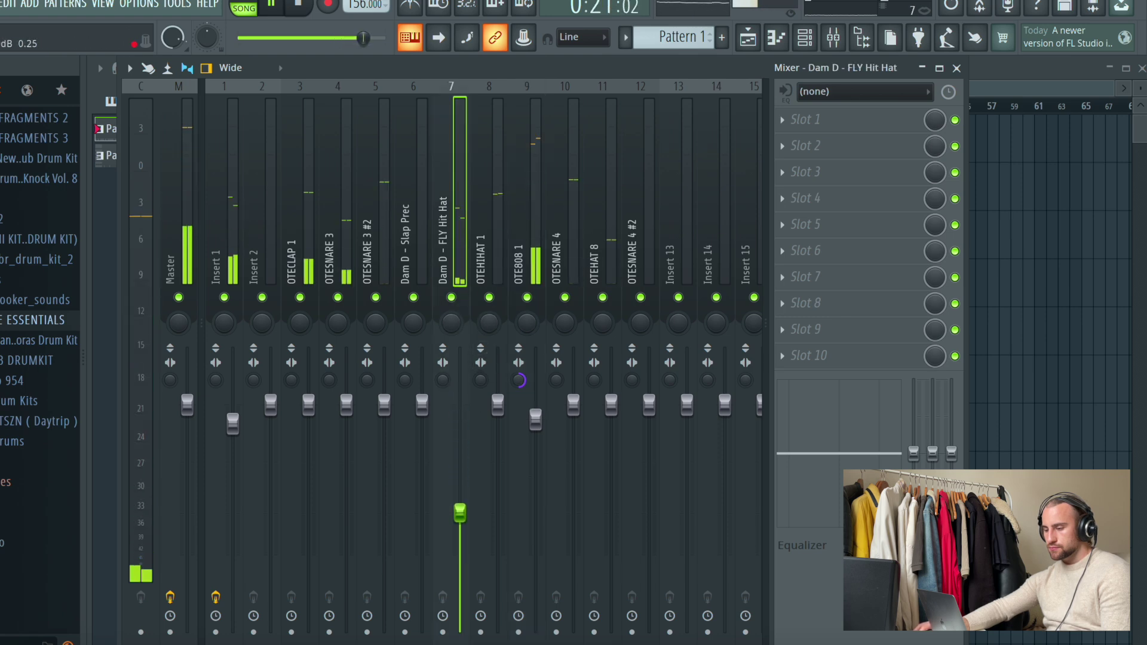
click(813, 121)
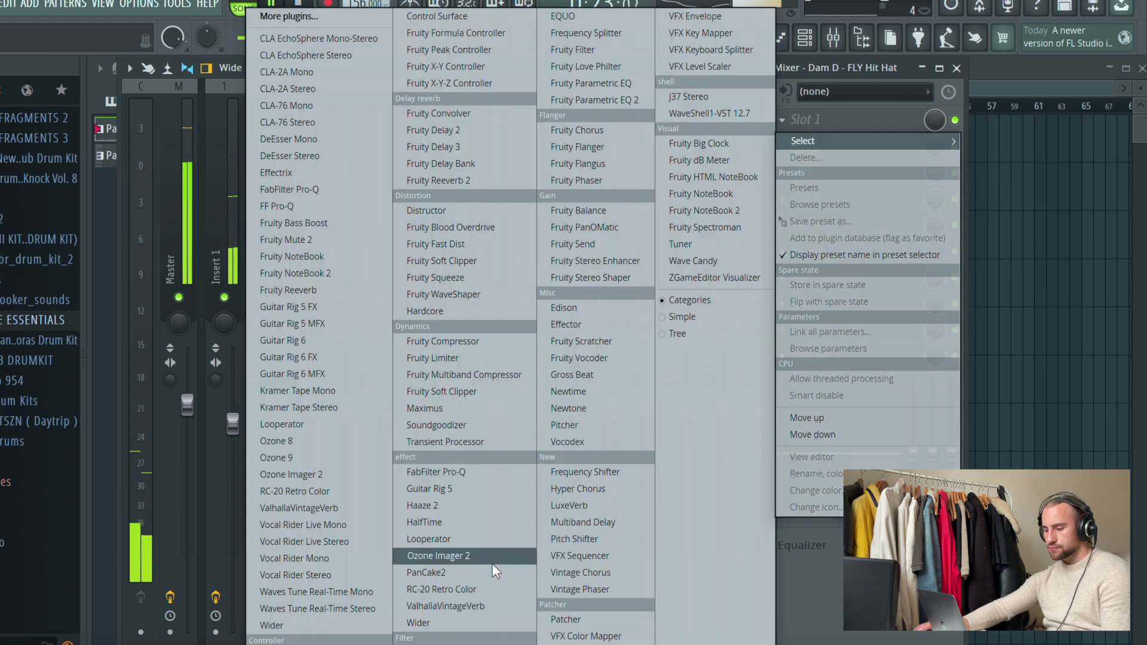
key(Escape)
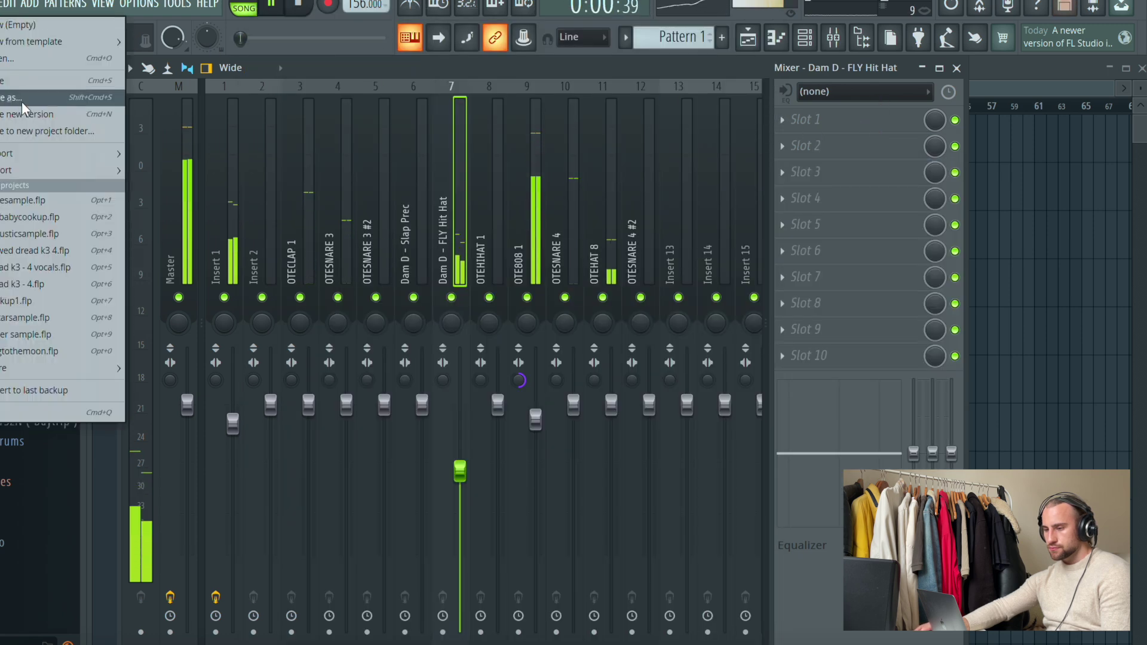
Load PanCake2 in slot 1 of the Dam D - FLY Hit Hat track and give it a 16-bar LFO with a smoothed, narrower wave
click(866, 120)
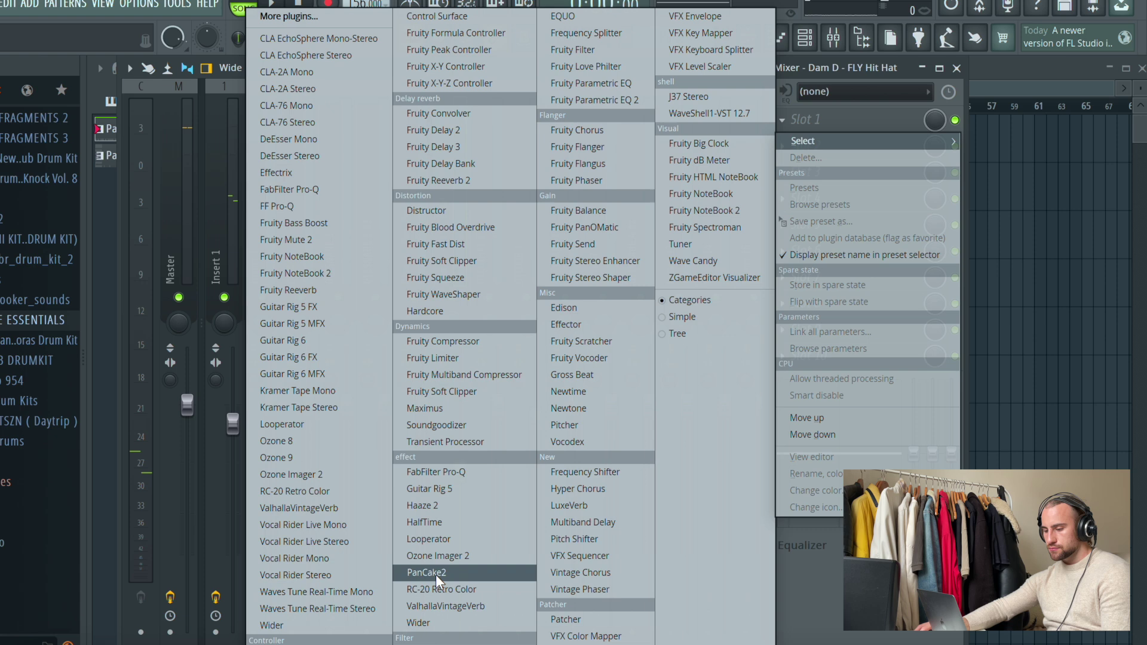
click(439, 571)
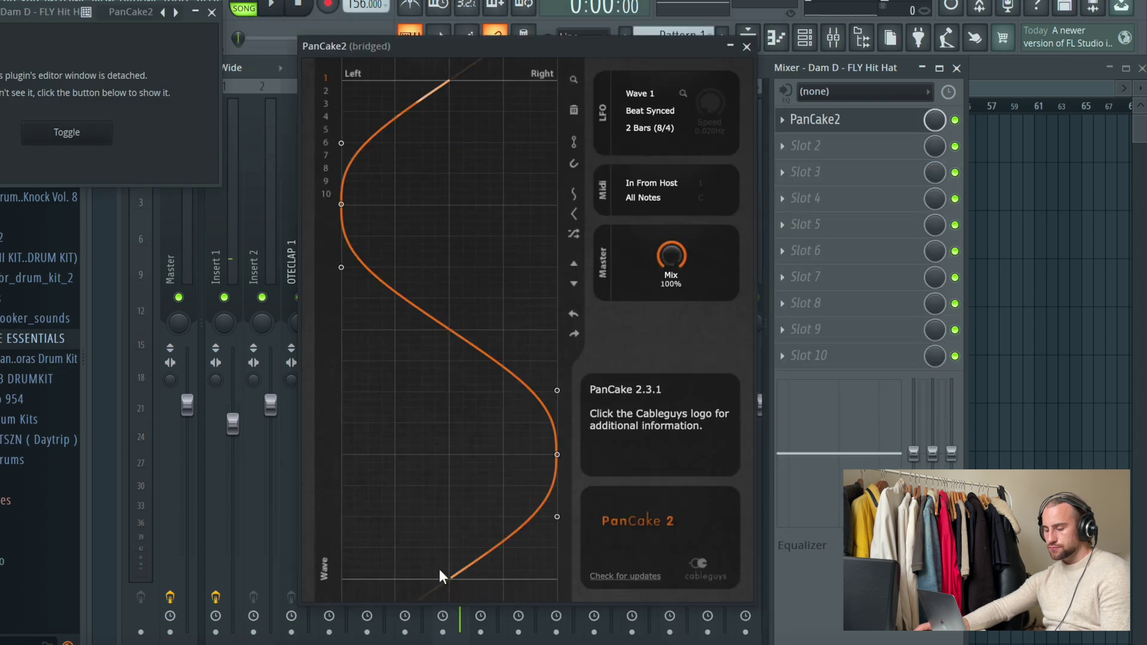
click(641, 127)
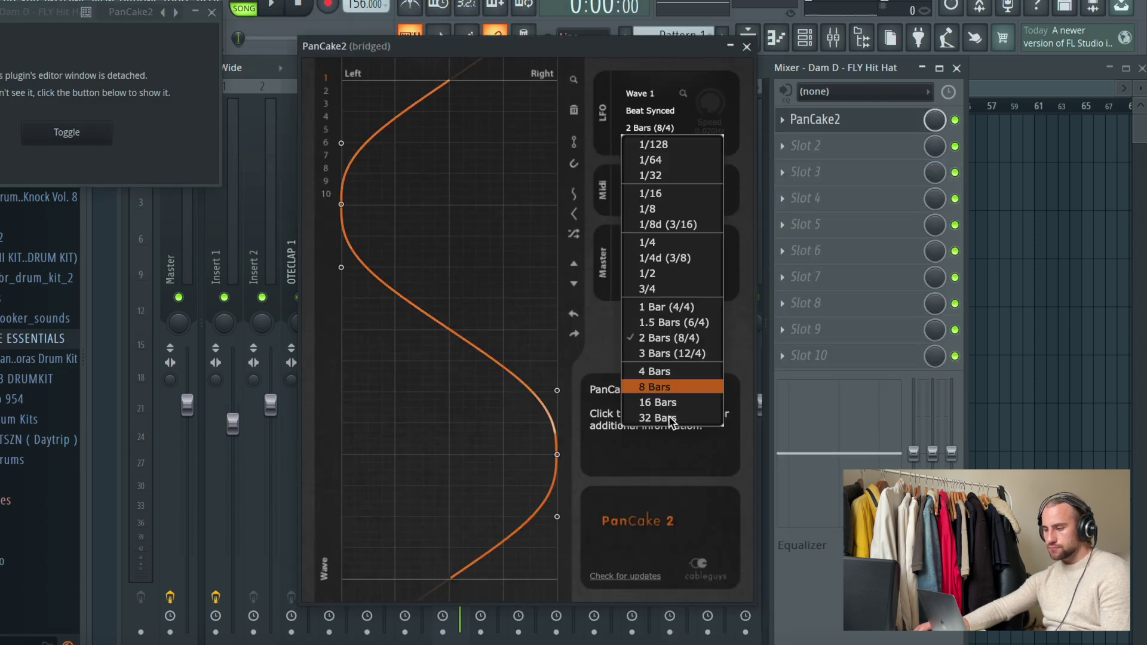
click(663, 397)
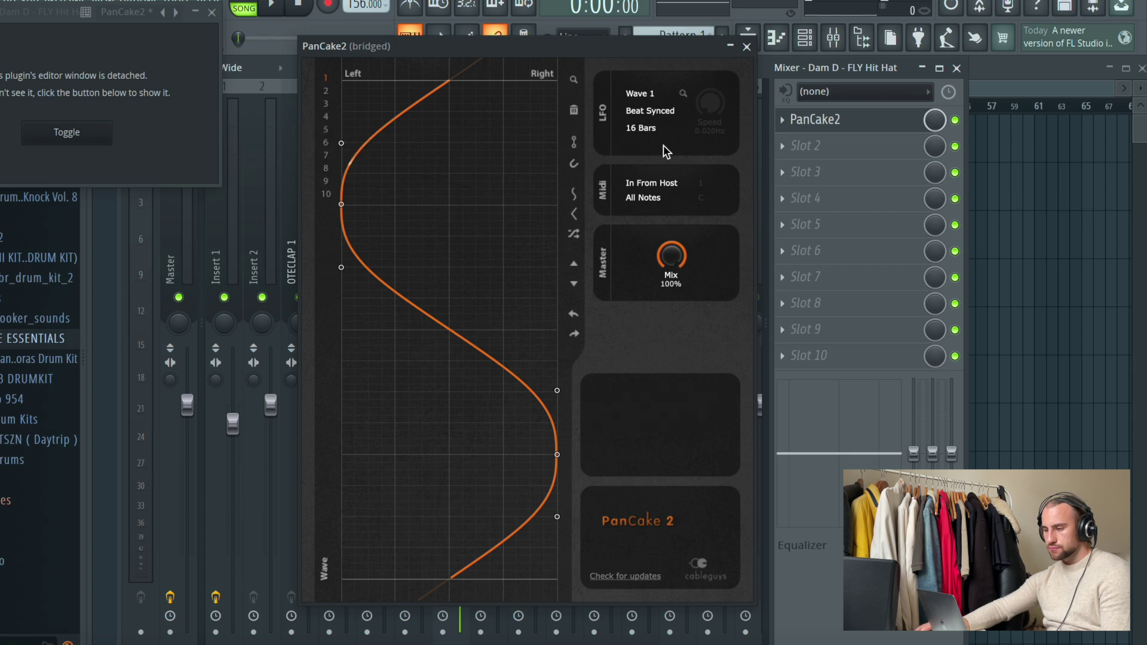
click(577, 197)
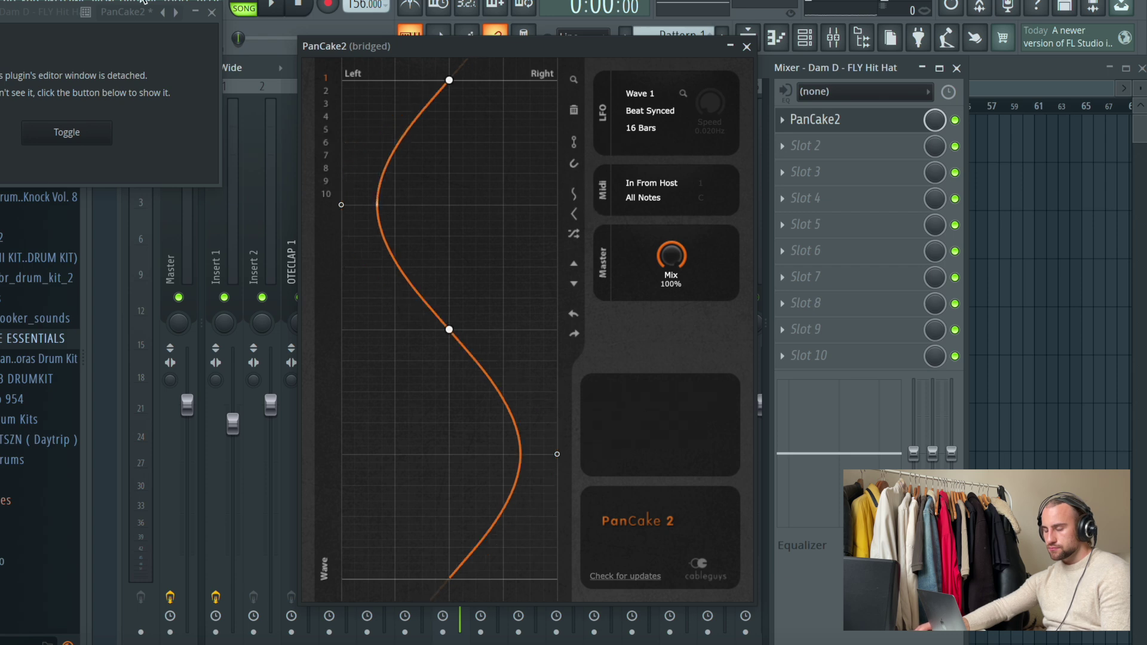
Audition the hi-hat panning, set the PanCake2 LFO length to 8 bars, and close the plugin
click(271, 5)
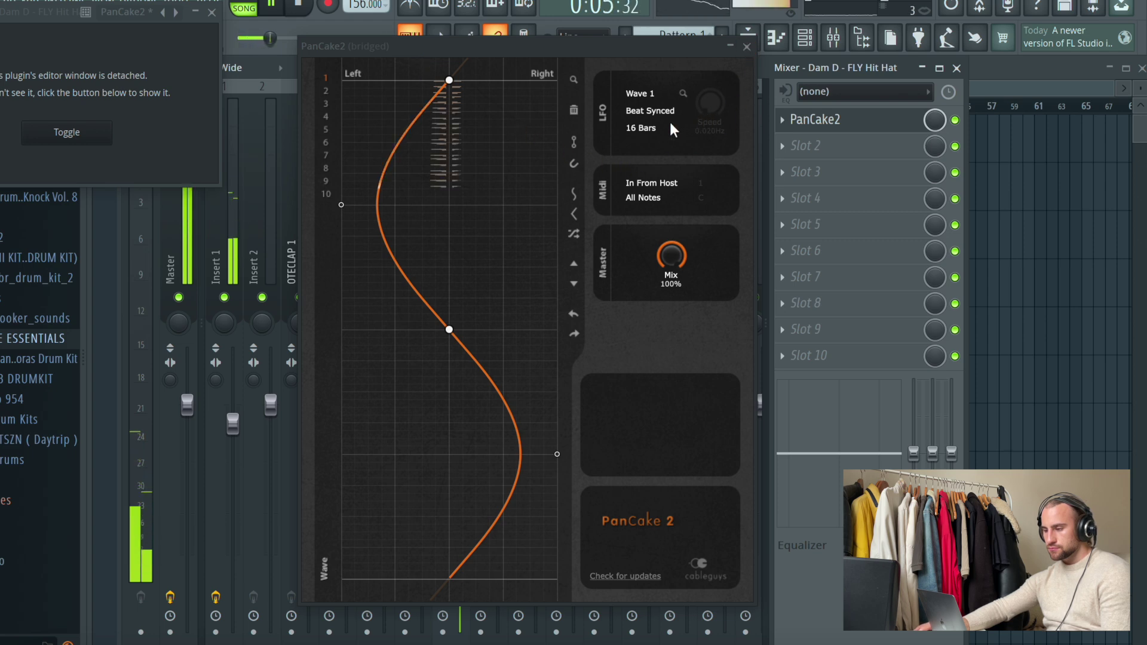
key(space)
click(654, 126)
click(651, 394)
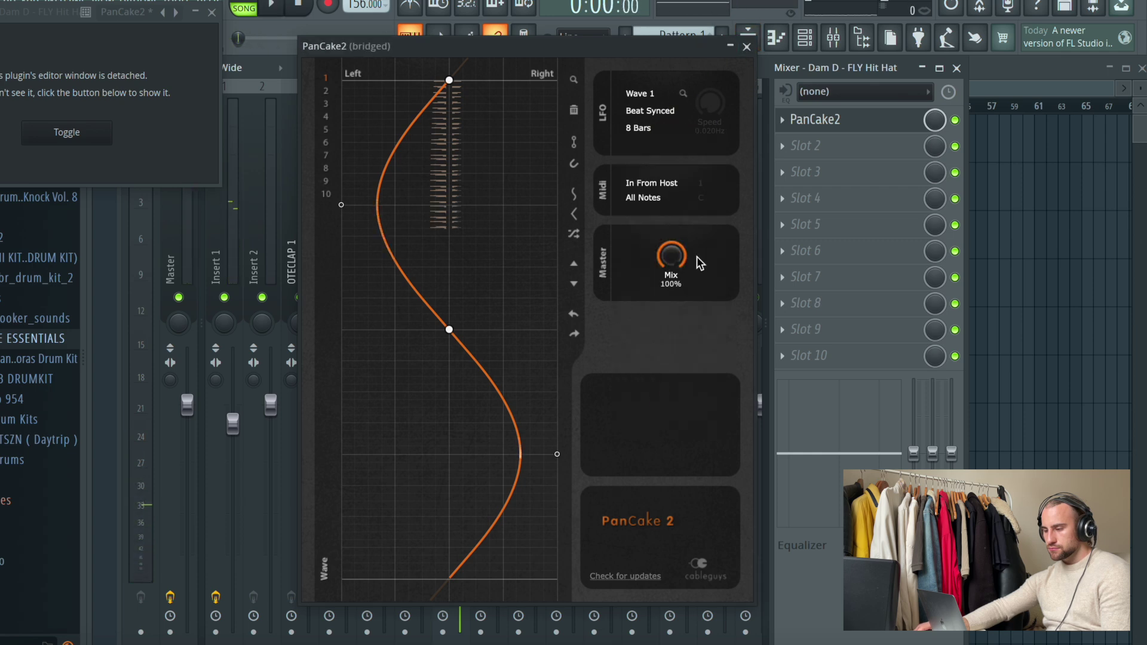
click(746, 46)
click(206, 13)
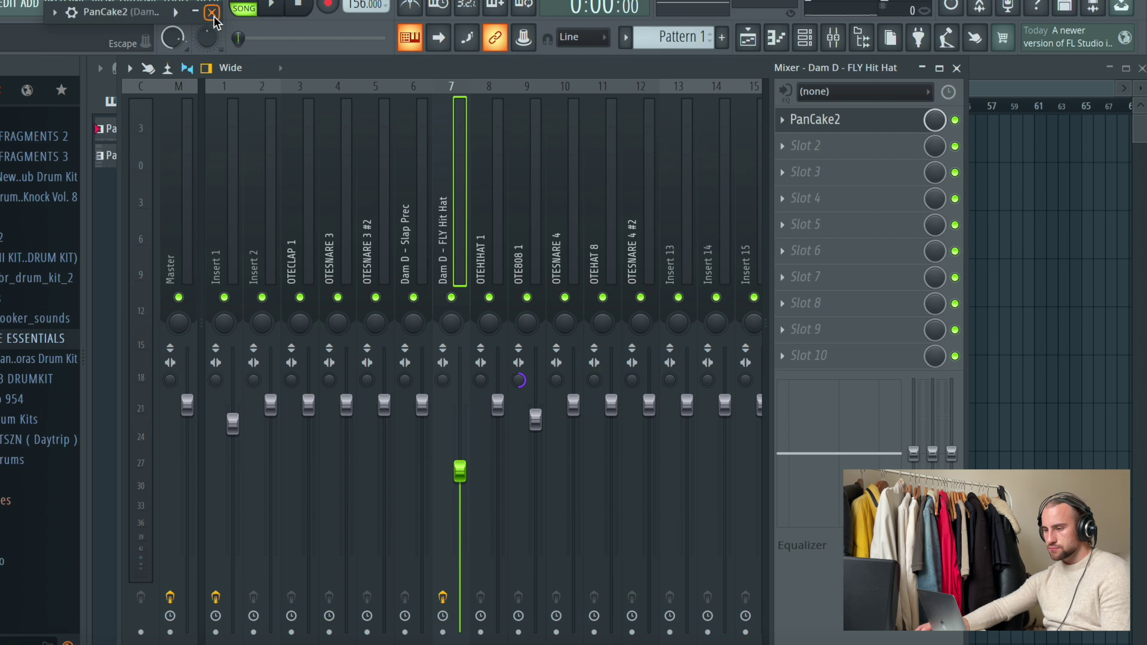
Find the mixer track that the Sade clip on Track 2 is routed to and load ValhallaVintageVerb into its slot 2
key(space)
click(753, 39)
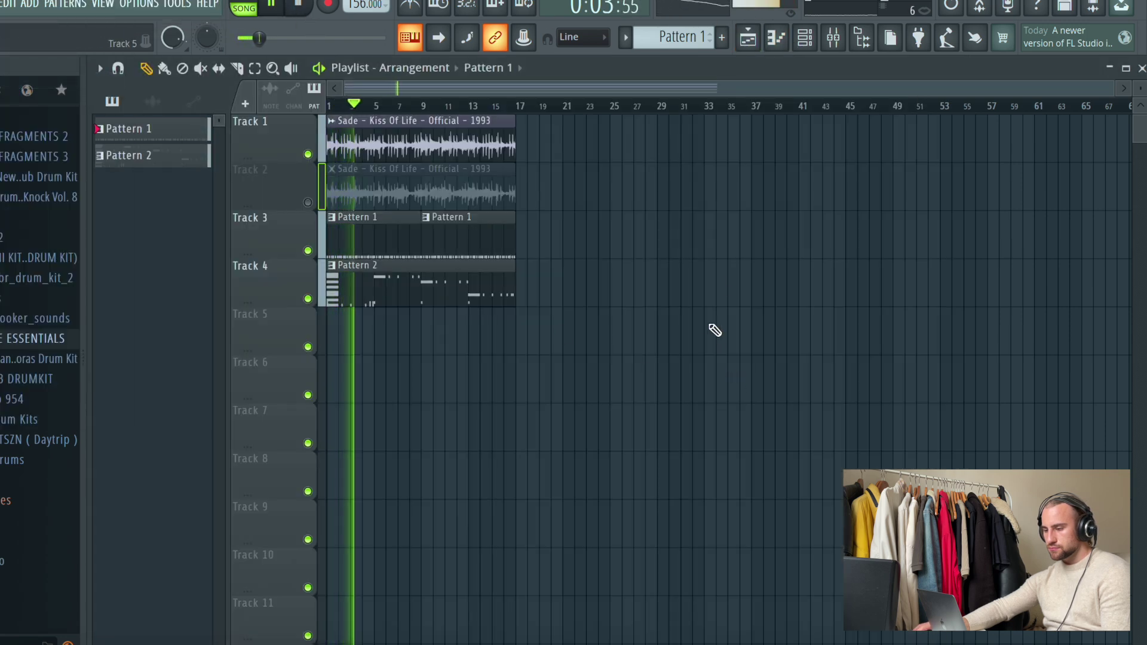
double_click(409, 187)
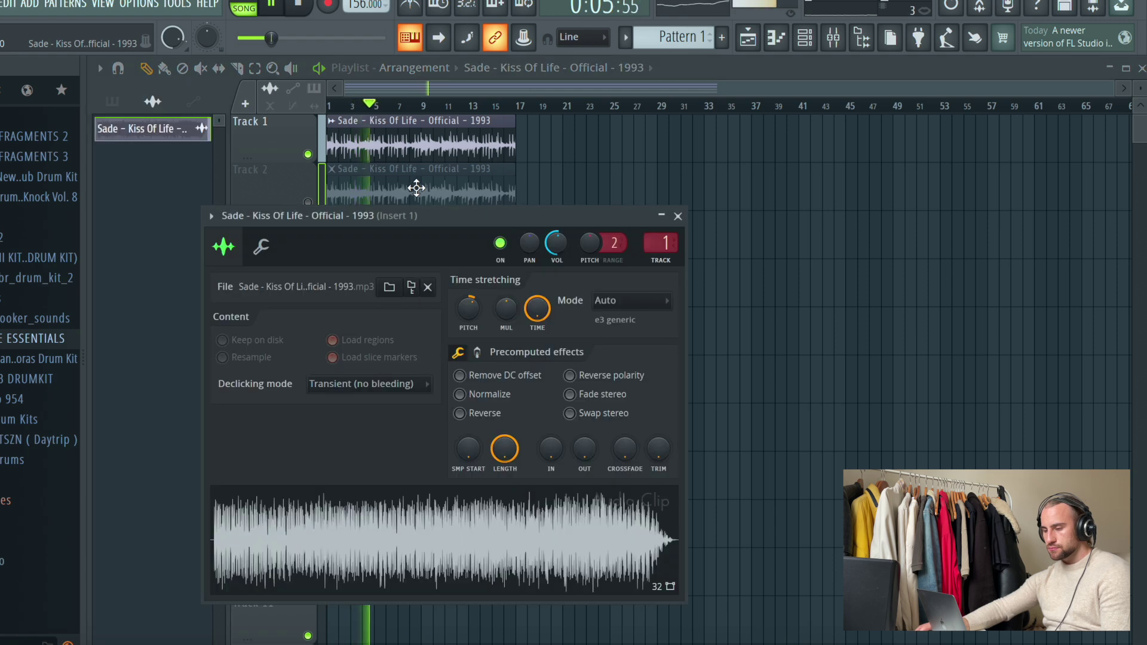
key(Escape)
click(833, 37)
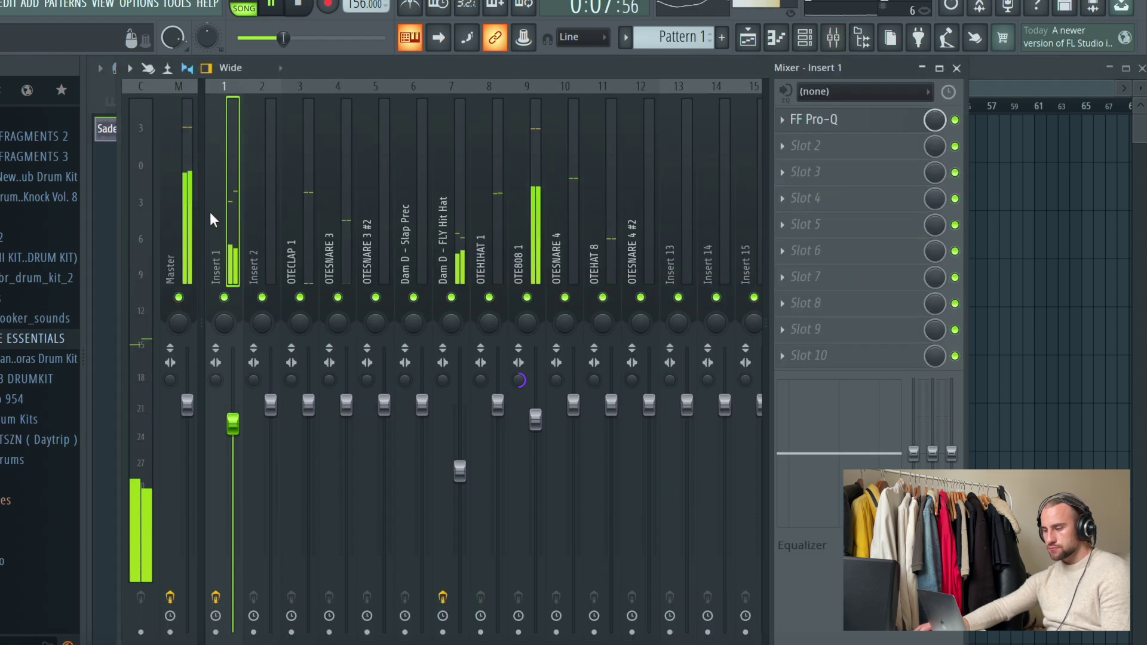
click(806, 146)
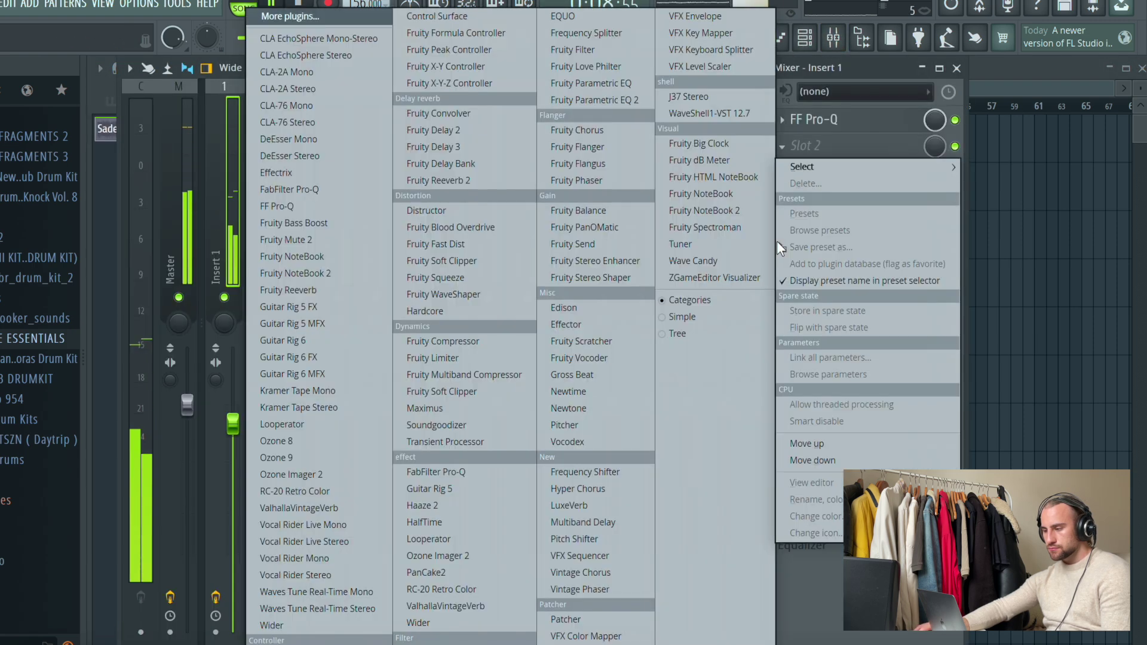
click(453, 606)
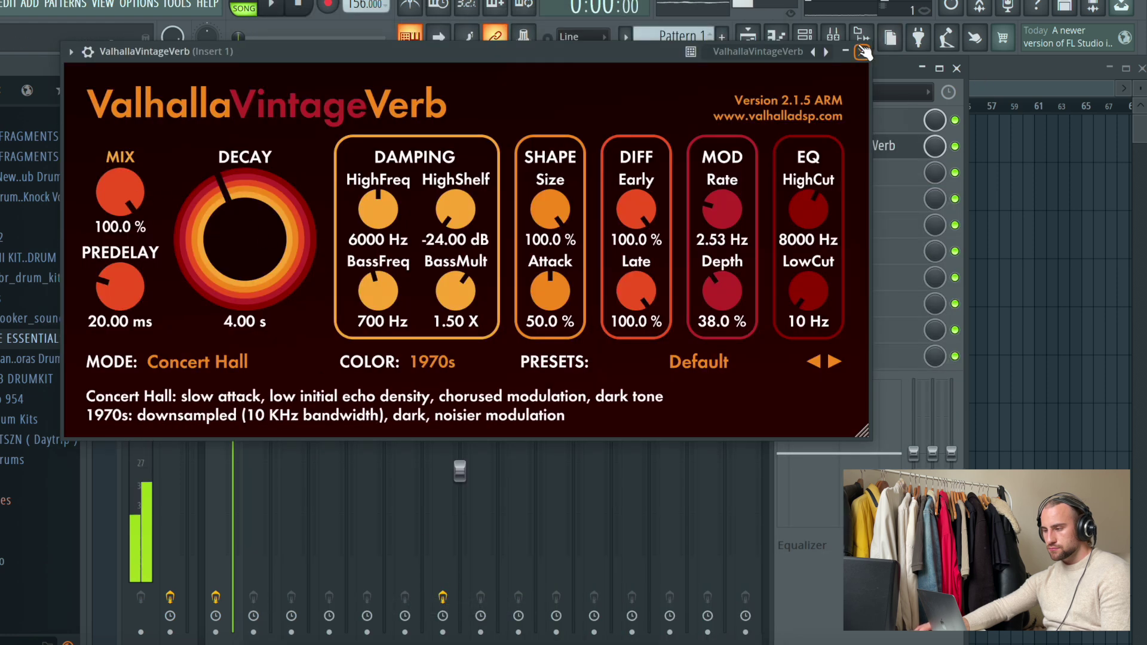
click(863, 52)
Play the song and compare the mix with Insert 1 muted and unmuted, leaving Insert 1 selected and active
click(808, 38)
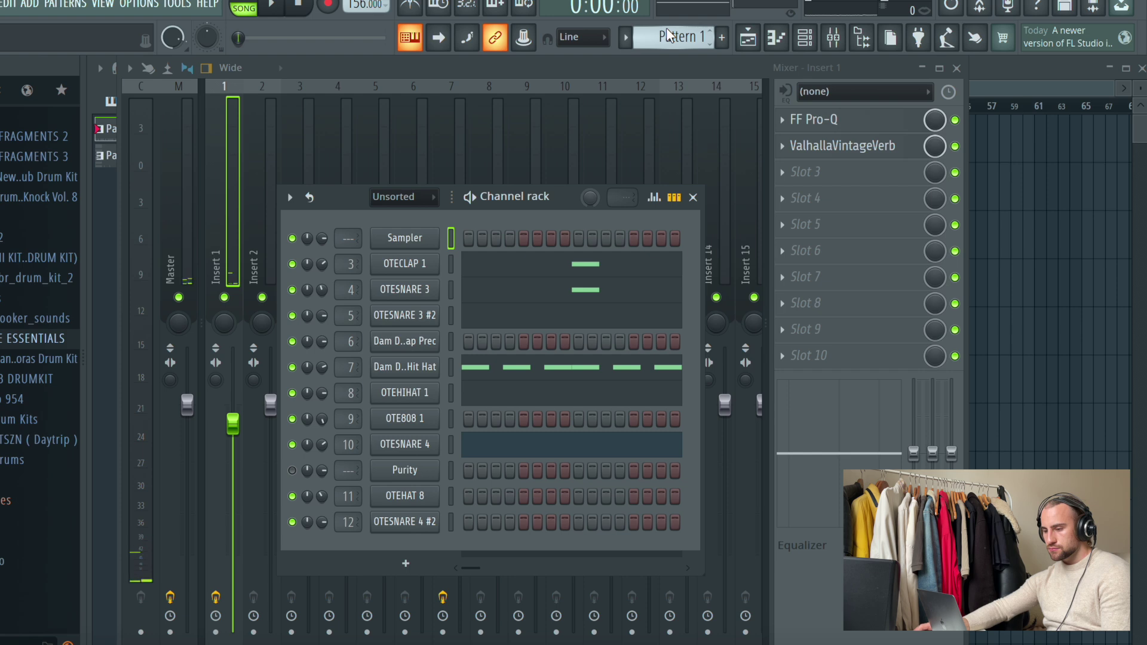
click(232, 214)
click(178, 178)
key(space)
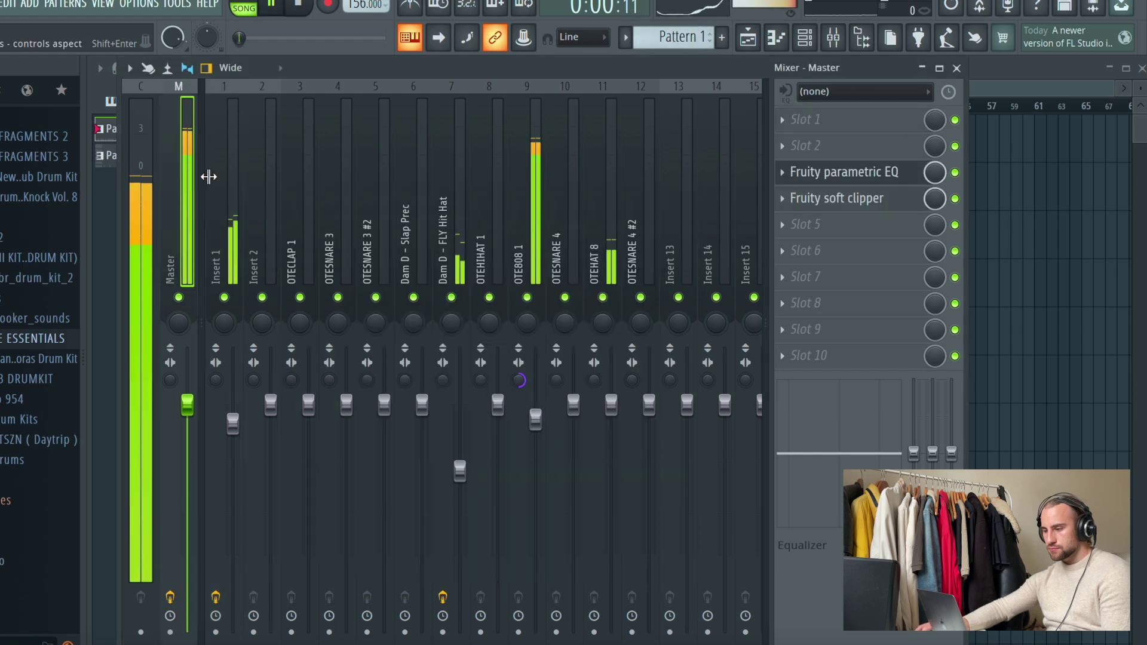
click(223, 179)
key(space)
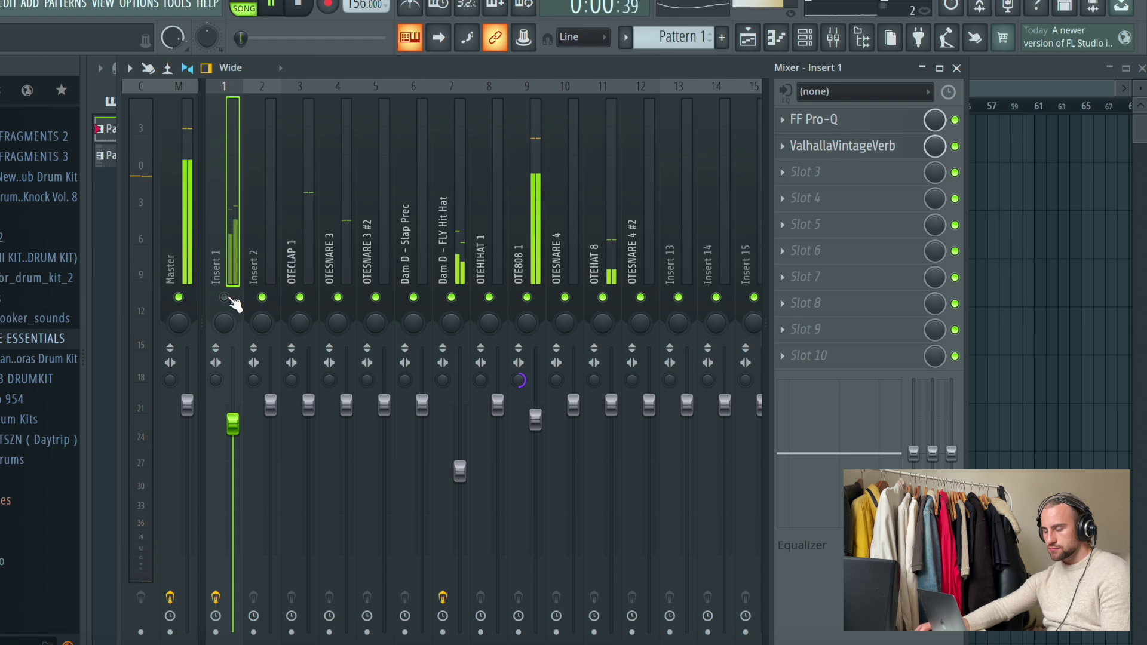
click(226, 298)
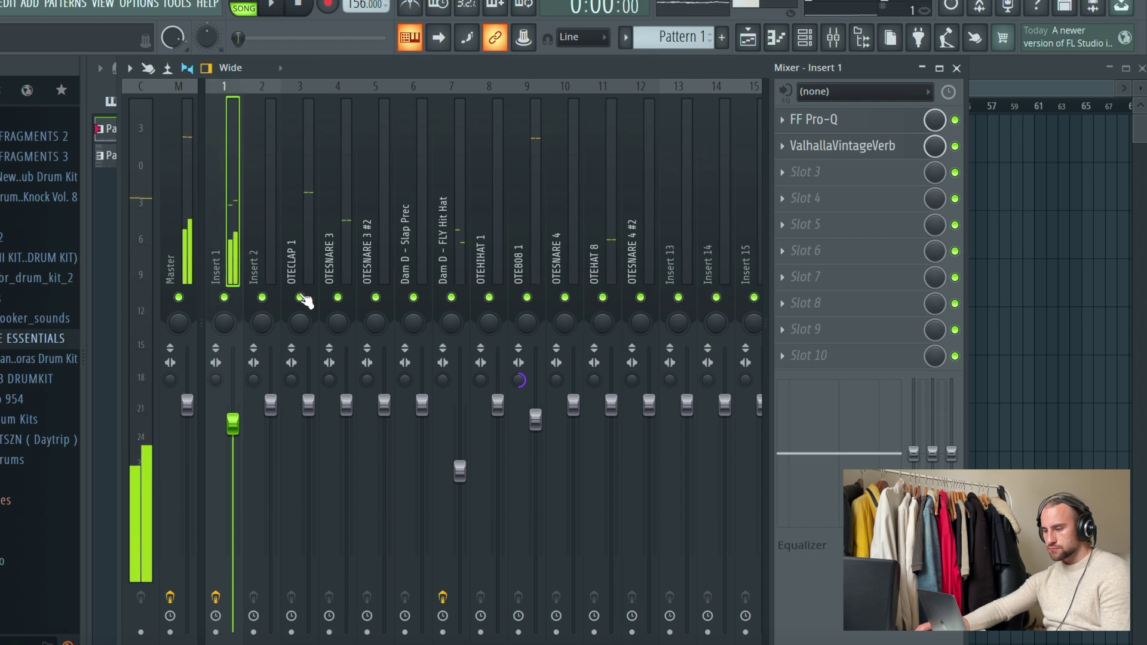
Set the sample's reverb to about 10 % mix, 4800 Hz HighCut and 350 Hz LowCut, and close it
click(857, 143)
drag(119, 177, 121, 401)
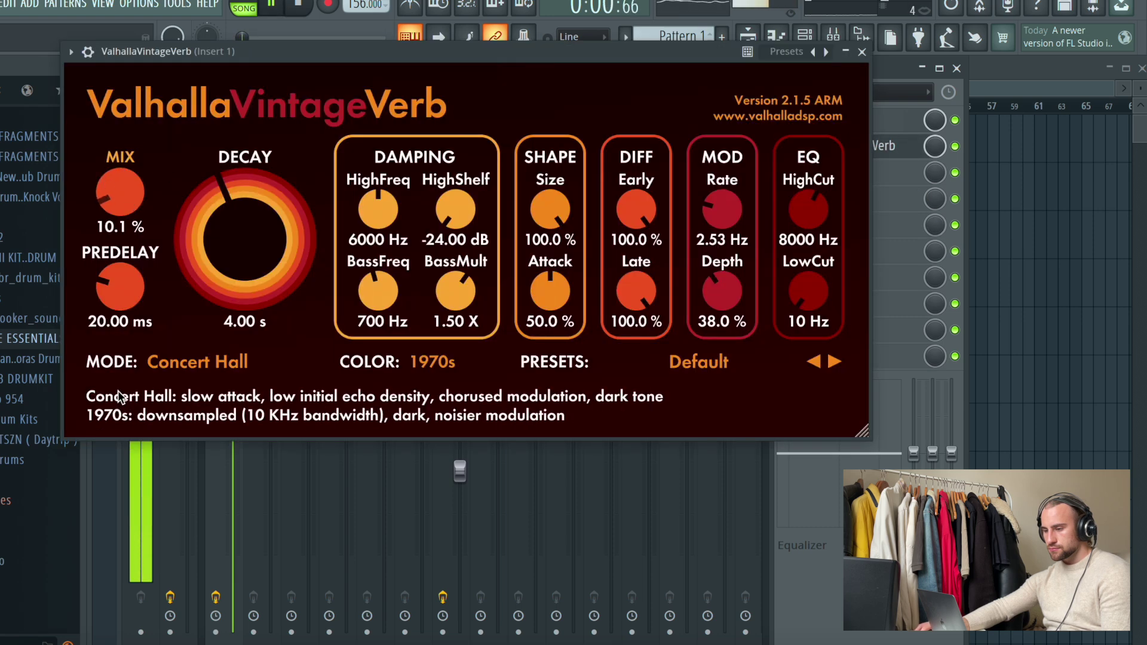
drag(812, 242, 812, 250)
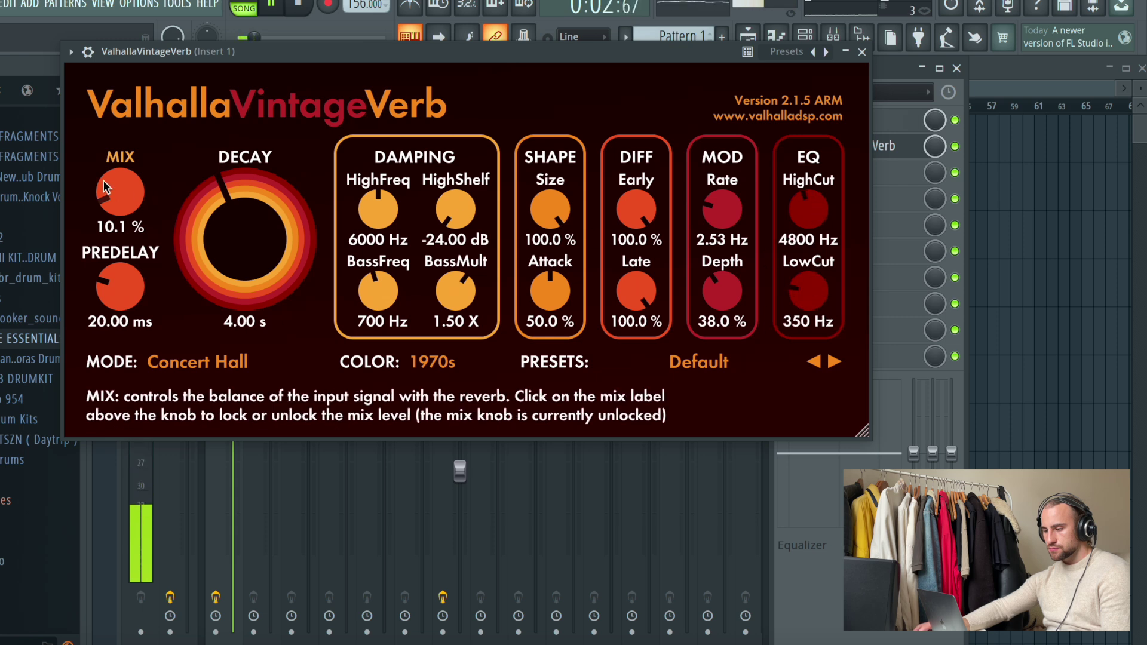
scroll(106, 181, up, 2)
click(842, 146)
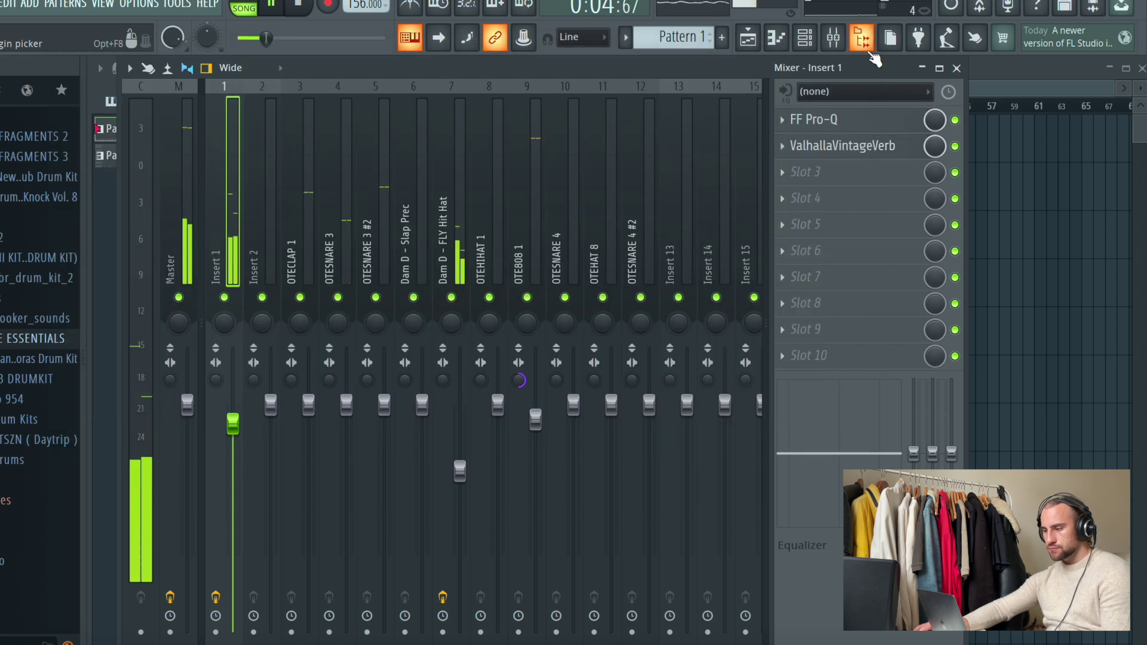
Load RC-20 Retro Color in slot 3 of Insert 1 and set its Magnitude to 27 %
click(836, 183)
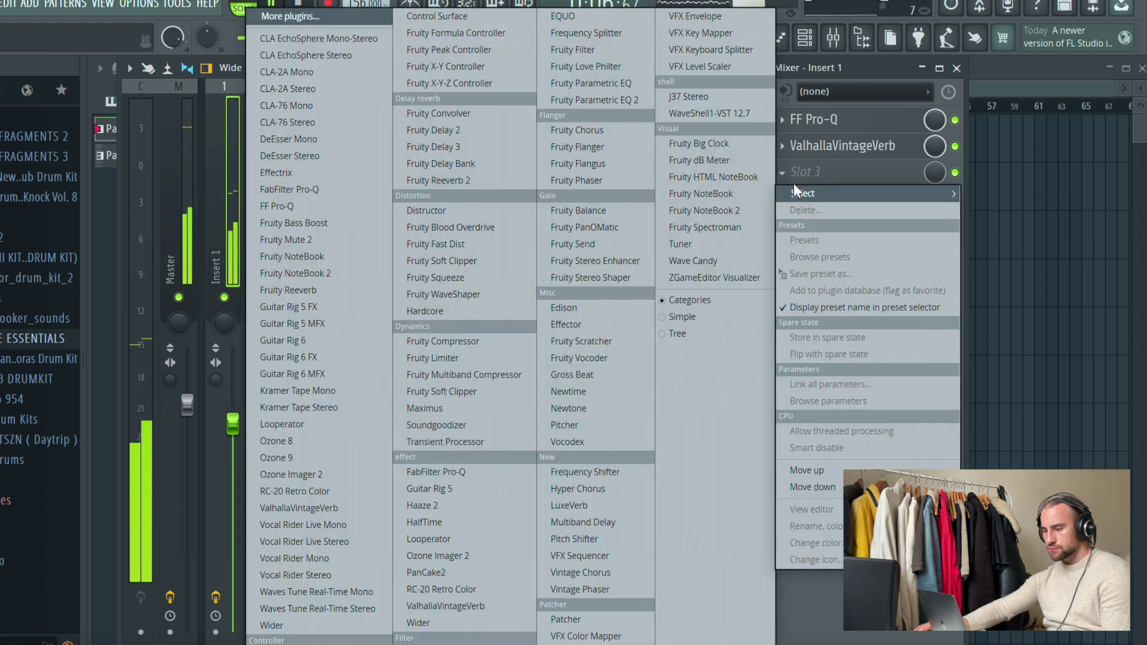
click(448, 590)
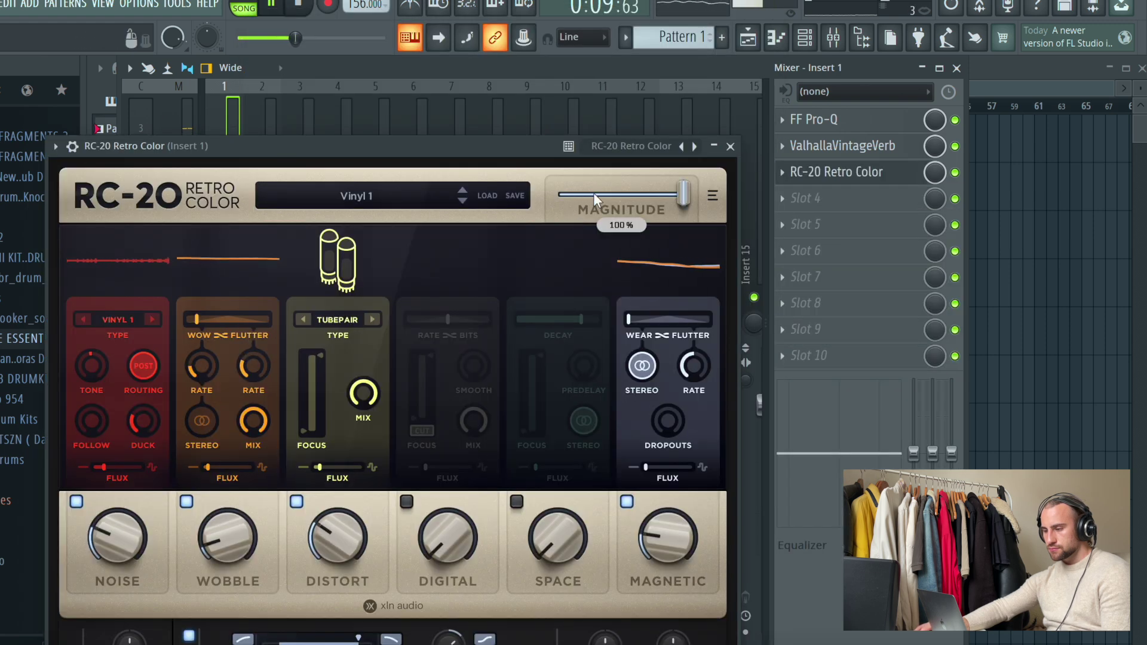
drag(593, 193, 504, 199)
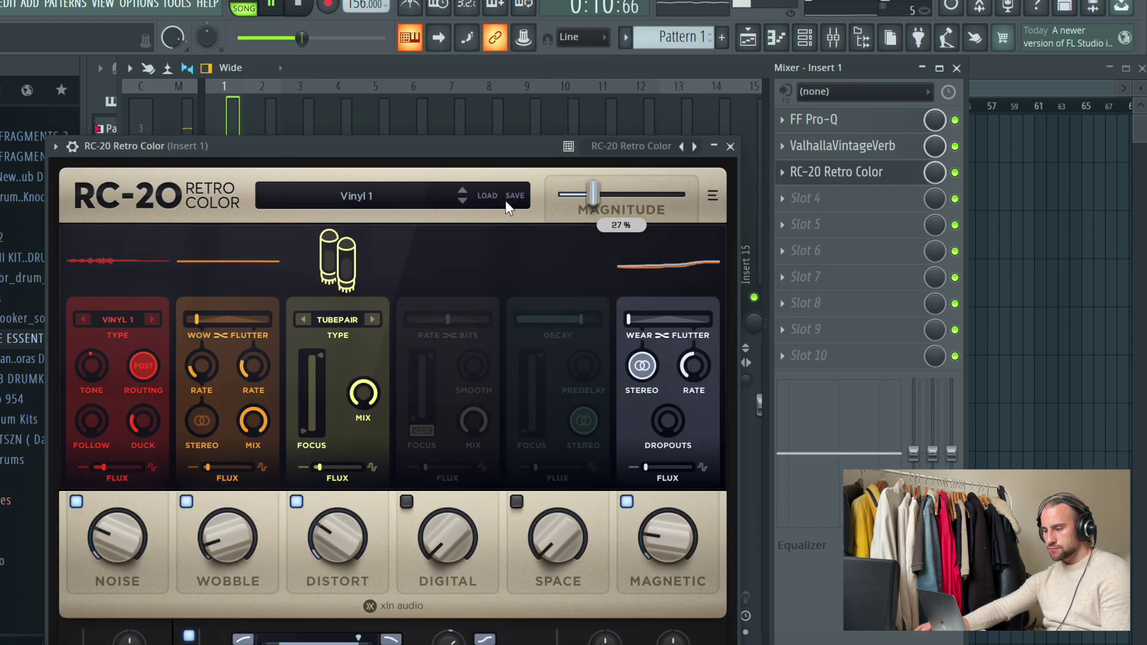
Close RC-20 Retro Color and move it above ValhallaVintageVerb in the Insert 1 effect chain
click(729, 146)
drag(827, 172, 830, 152)
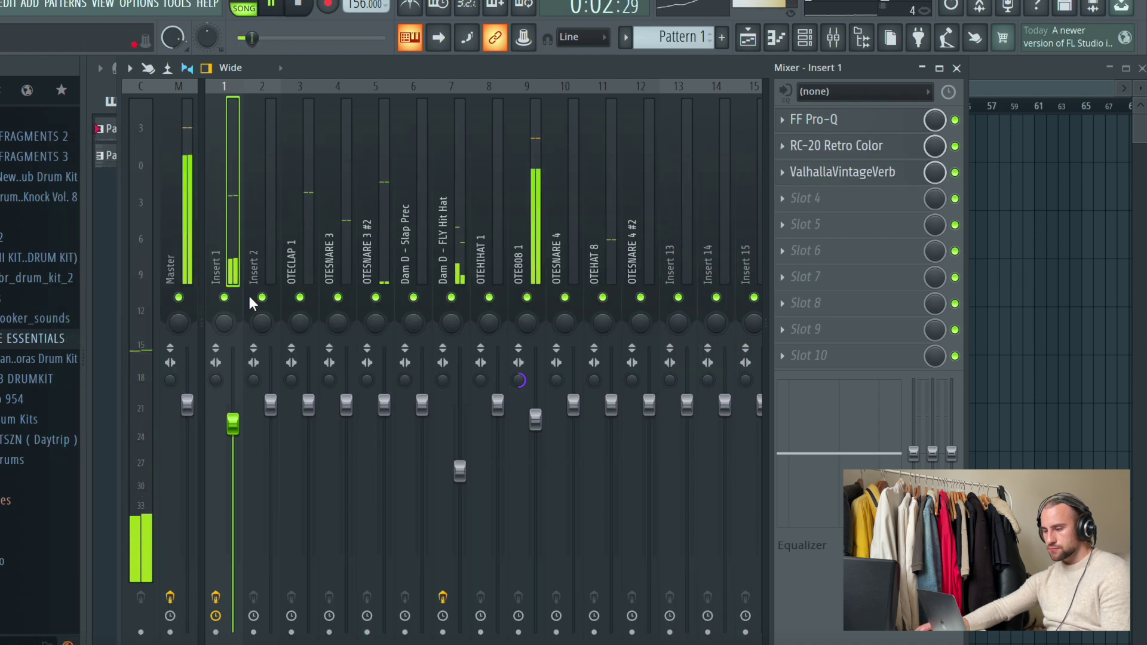
Lower the Dam D hi-hat channel's volume in the channel rack to about -12.9 dB and return to the playlist
click(753, 41)
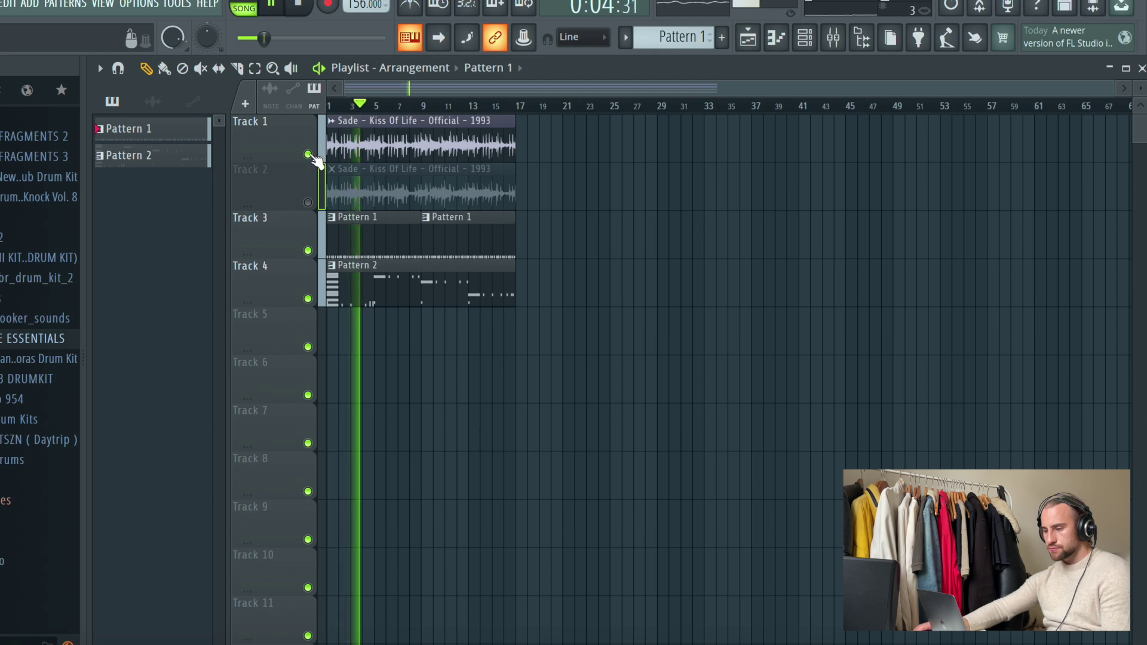
key(F6)
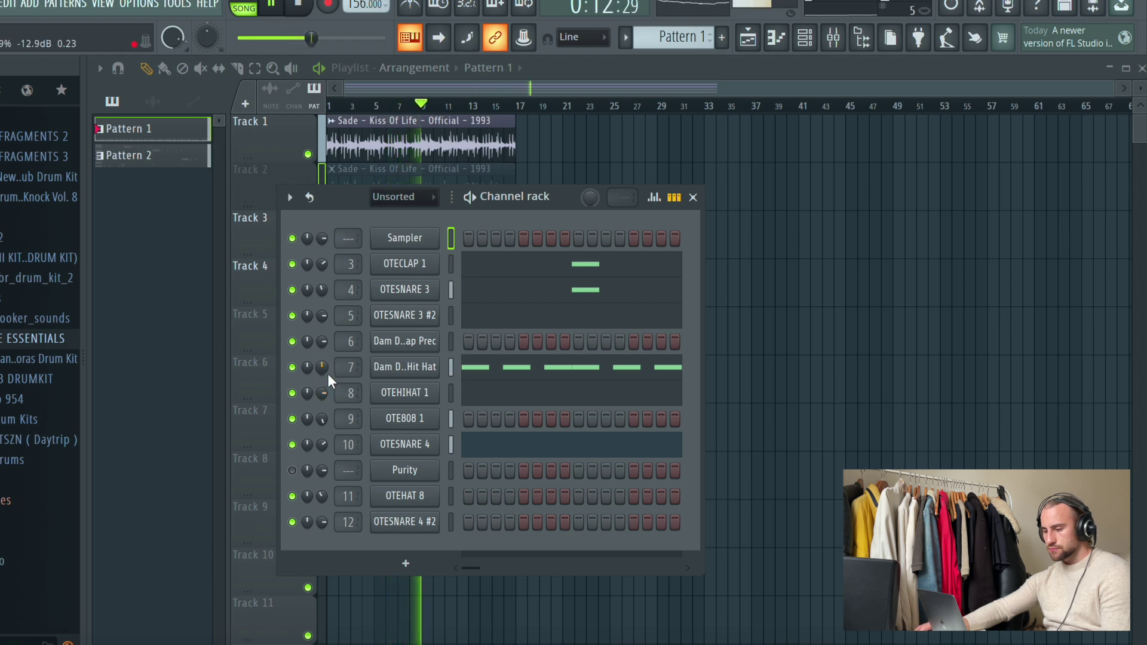
click(451, 341)
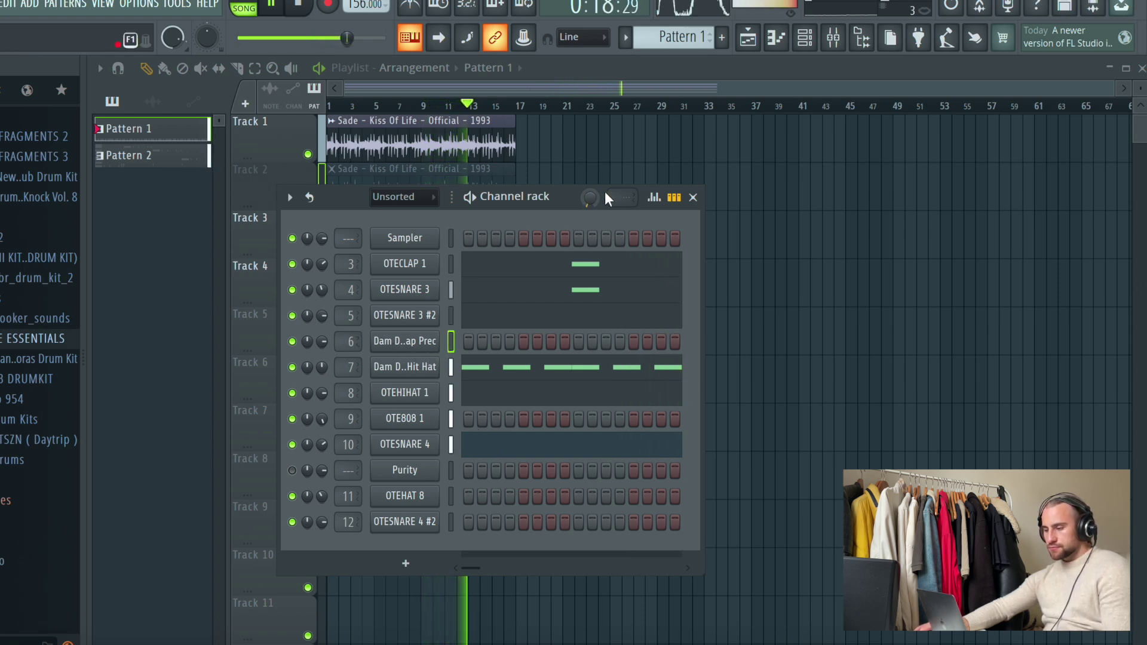
key(F6)
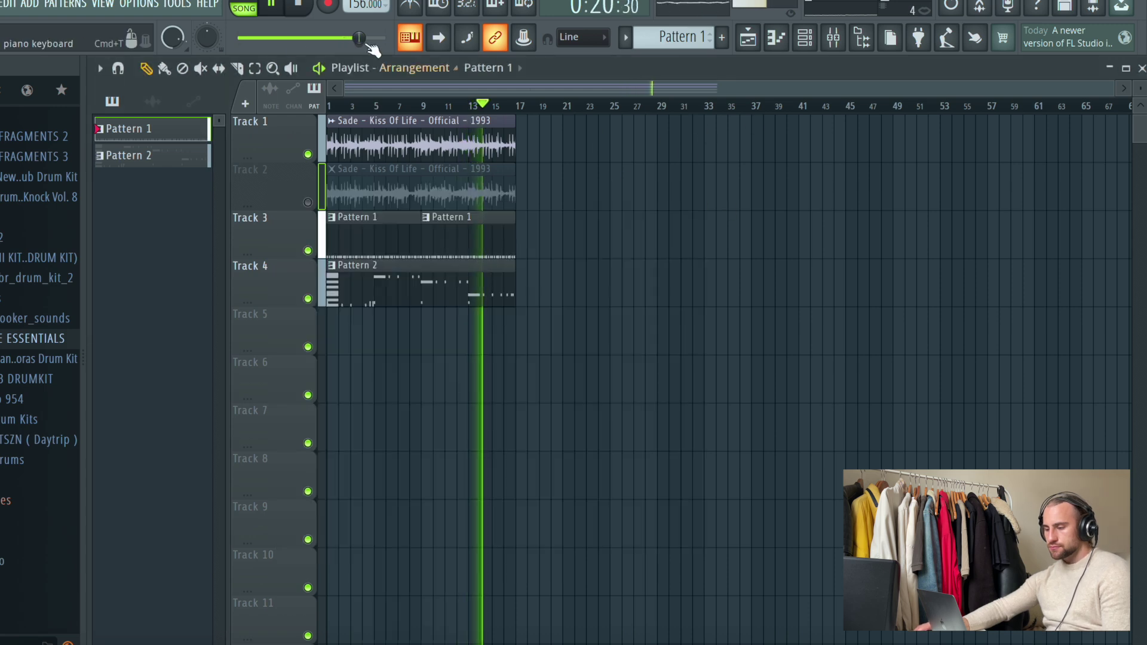
Stop playback, unmute Track 2, and nudge its Sade audio clip slightly later than the start of bar 1
key(space)
click(308, 203)
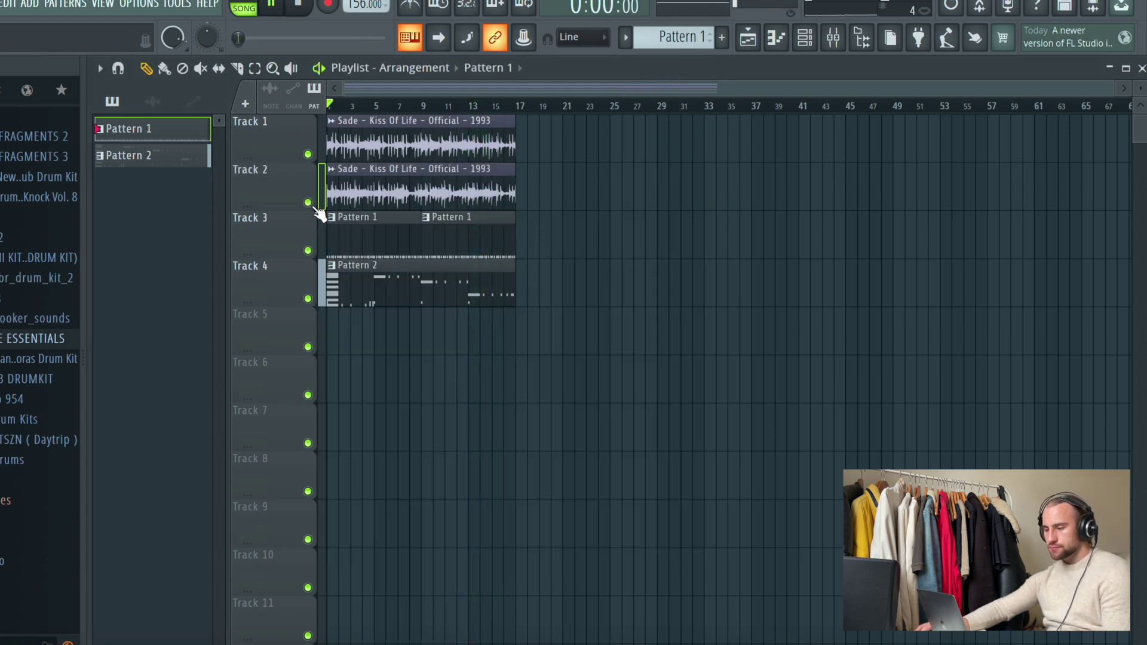
scroll(359, 91, up, 5)
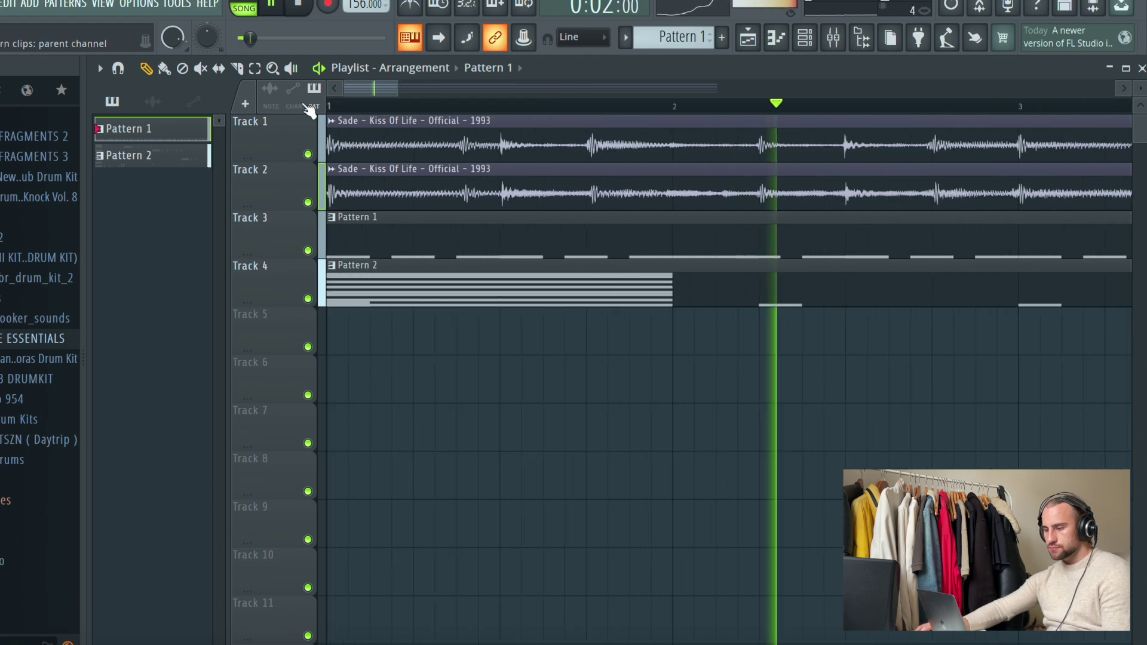
click(329, 199)
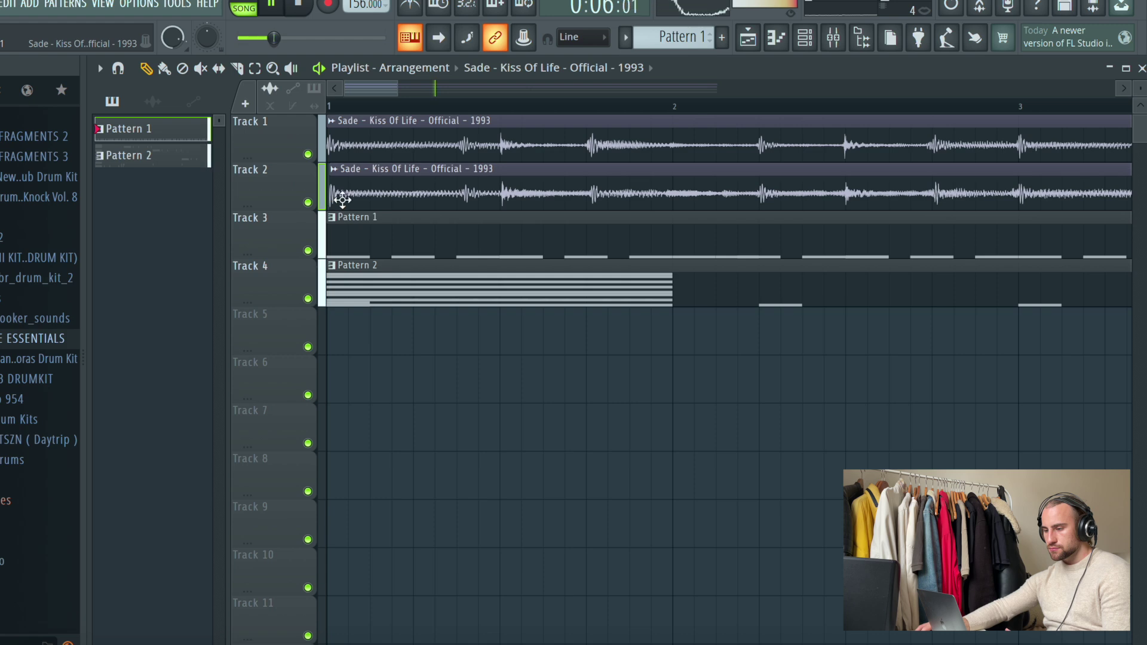
Move the Sade audio clip on Track 2 back to the start of bar 1
drag(333, 199, 314, 209)
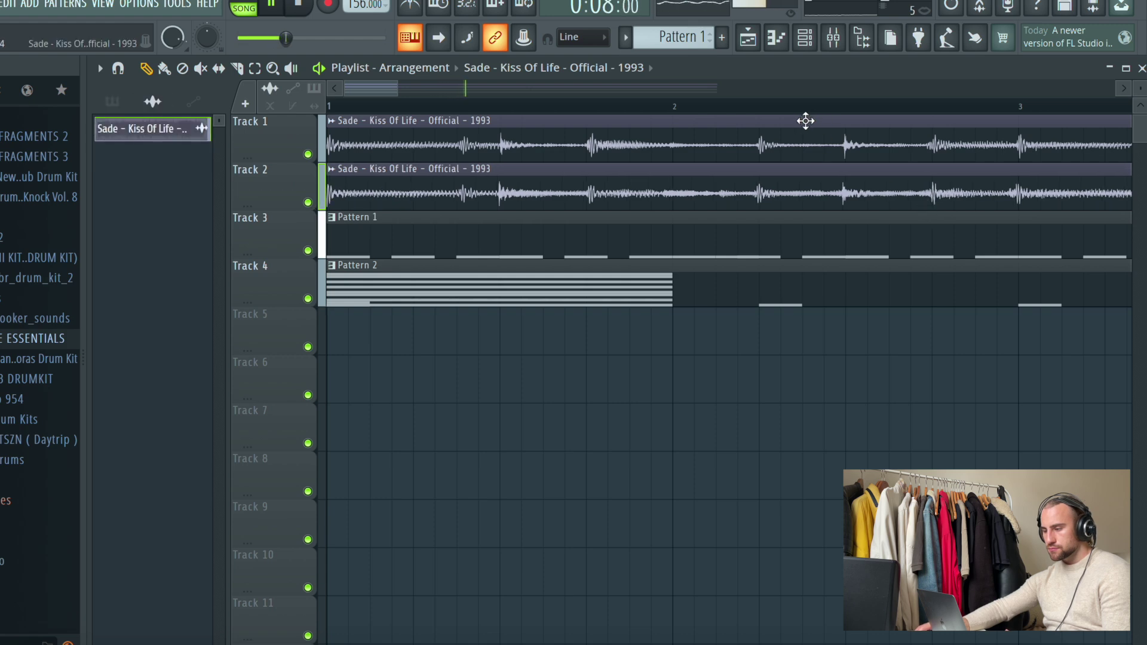
Slice the Track 2 Sade clip just before bar 9 and nudge its second part slightly later to line up with Track 1
scroll(842, 110, down, 5)
click(237, 68)
scroll(650, 107, up, 5)
click(635, 191)
drag(725, 191, 735, 191)
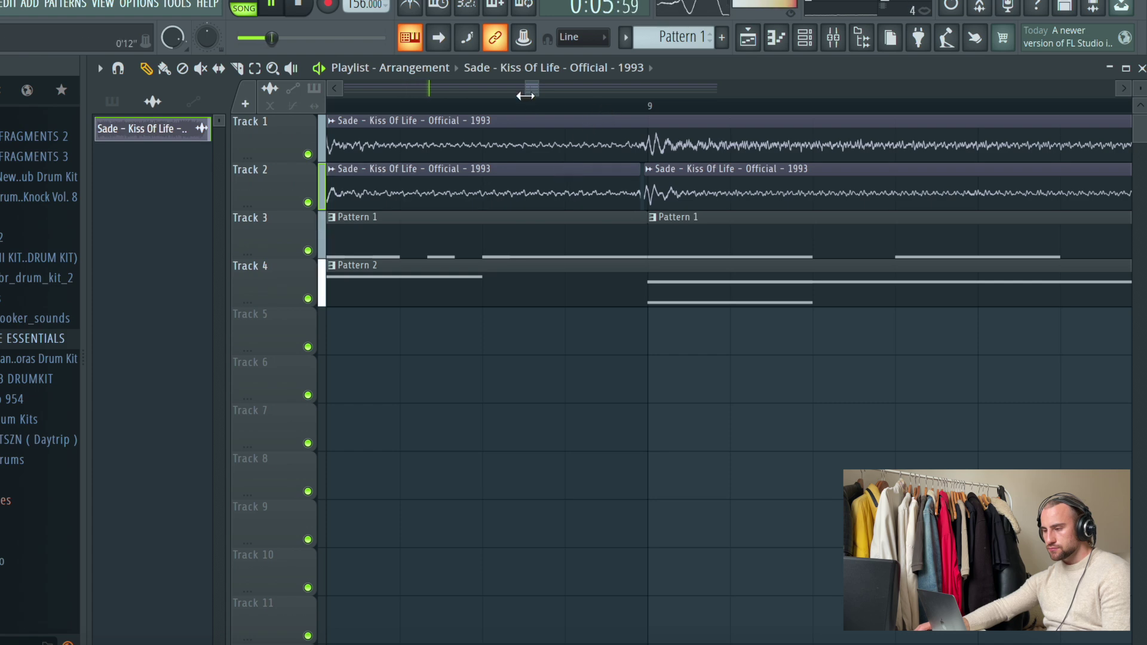
Trim the end of the second Track 2 Sade clip so that it stops at bar 17
drag(533, 91, 328, 193)
scroll(470, 105, down, 4)
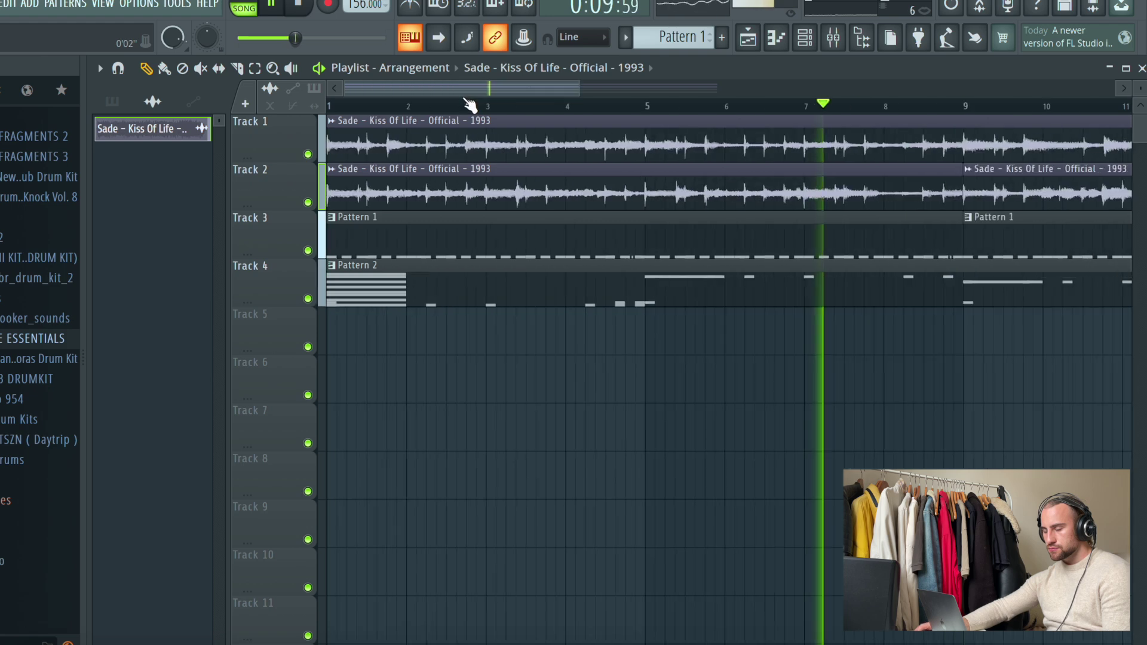
scroll(461, 94, right, 5)
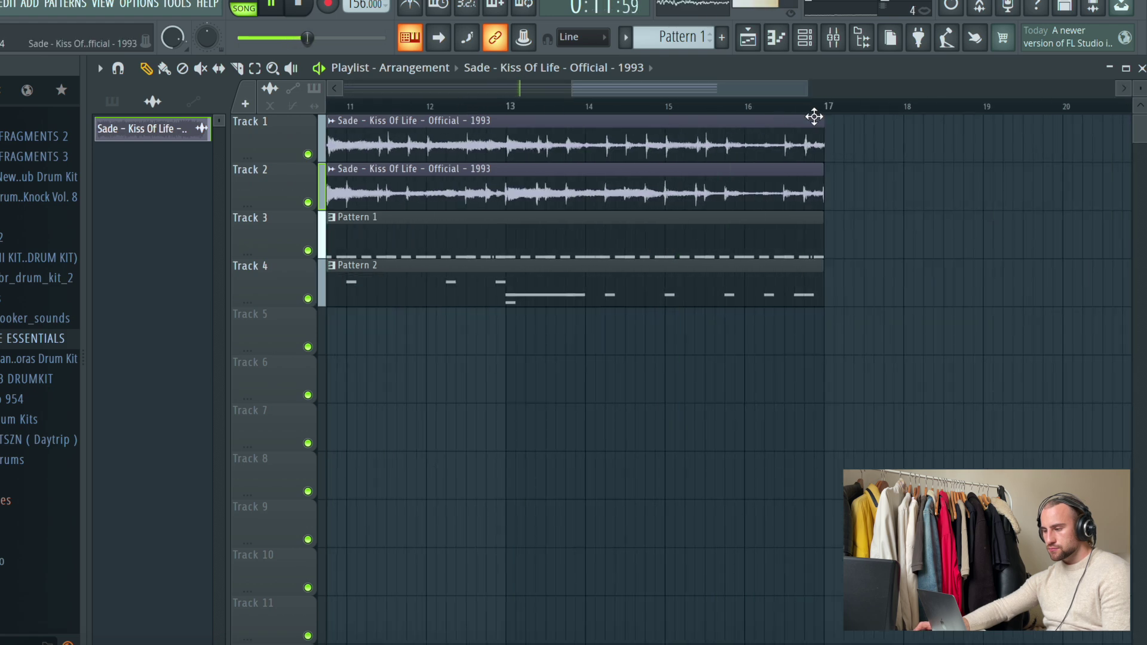
scroll(828, 123, up, 5)
drag(834, 142, 825, 144)
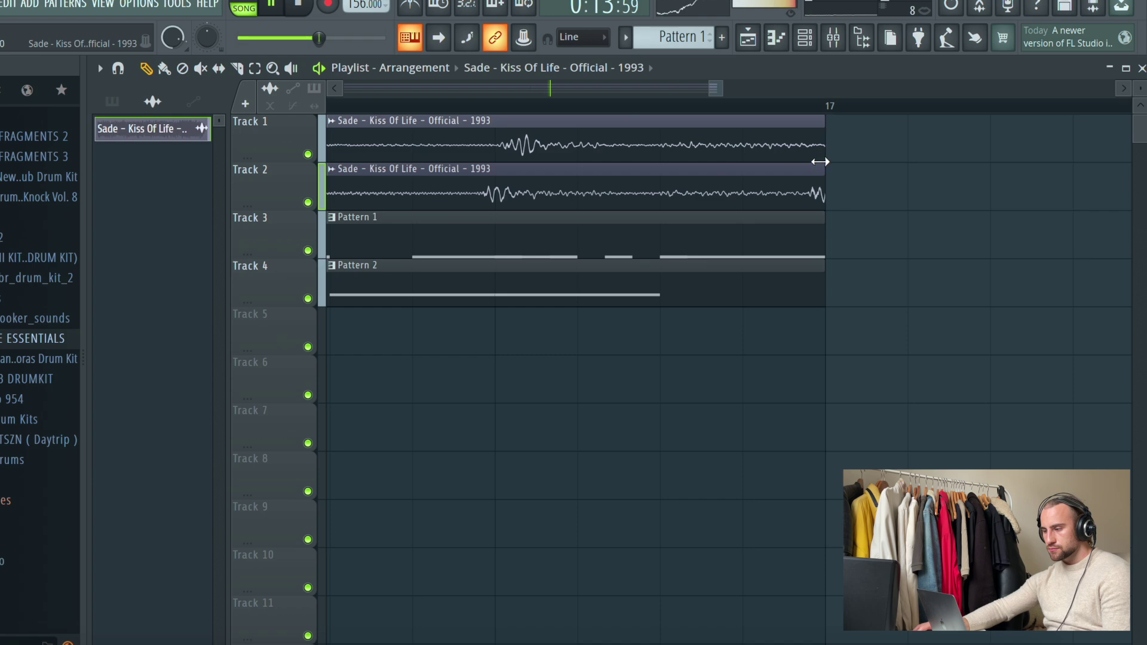
Play the arrangement from bar 9 and check how the Track 2 slice lines up with the Track 1 clip
scroll(768, 109, down, 5)
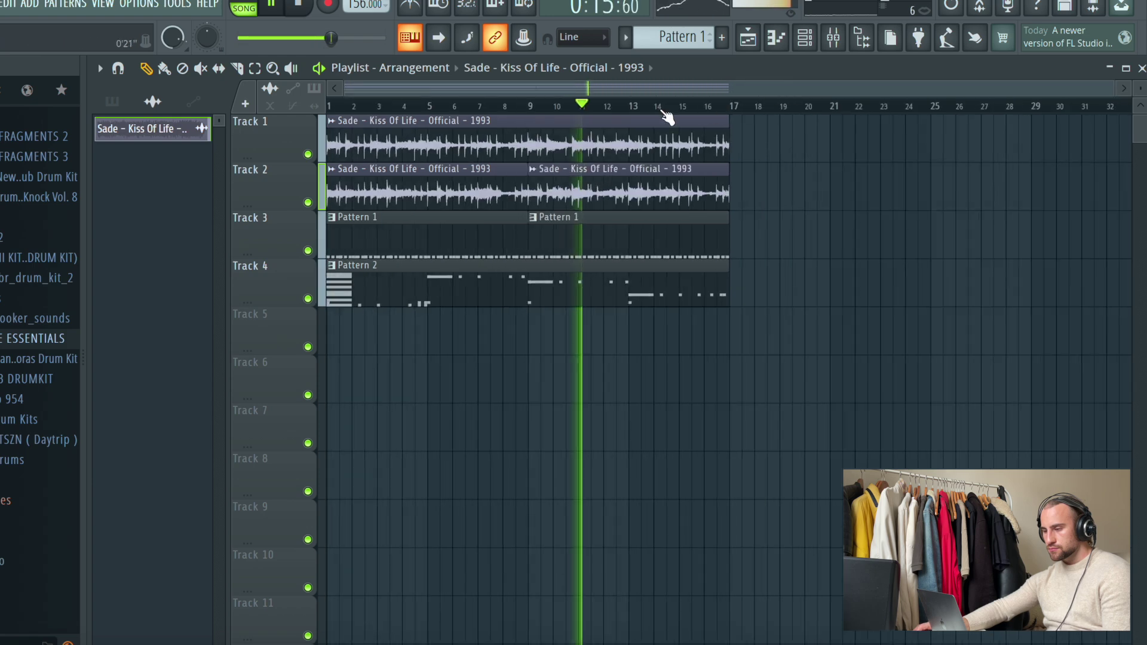
click(531, 106)
scroll(538, 109, up, 5)
key(space)
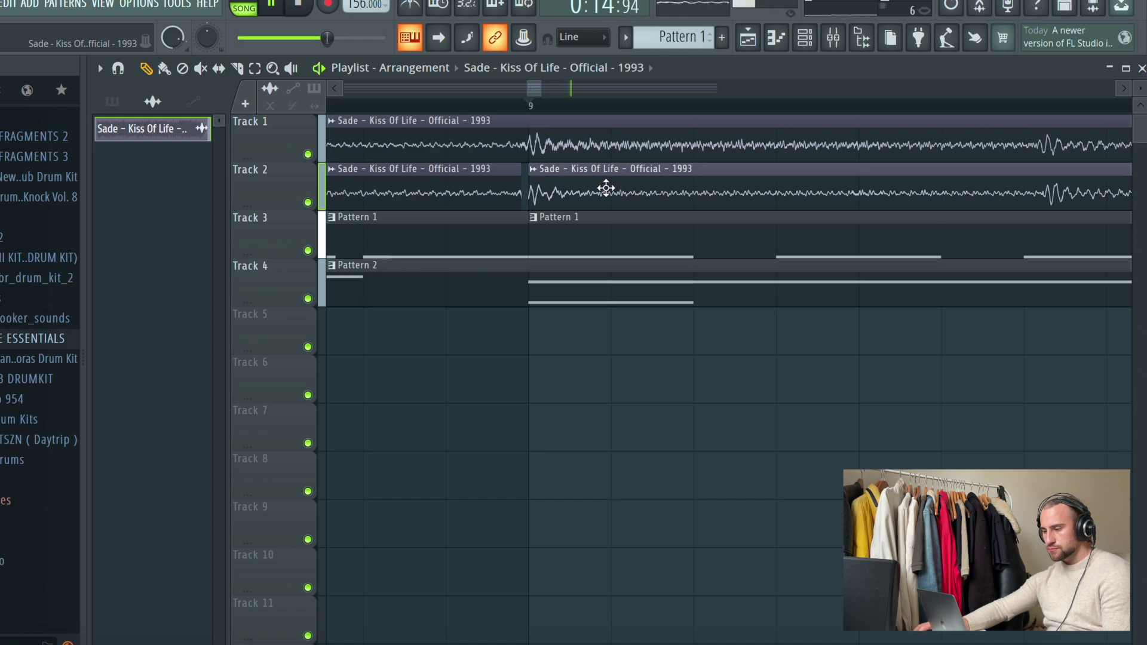
scroll(604, 107, down, 2)
scroll(601, 107, down, 4)
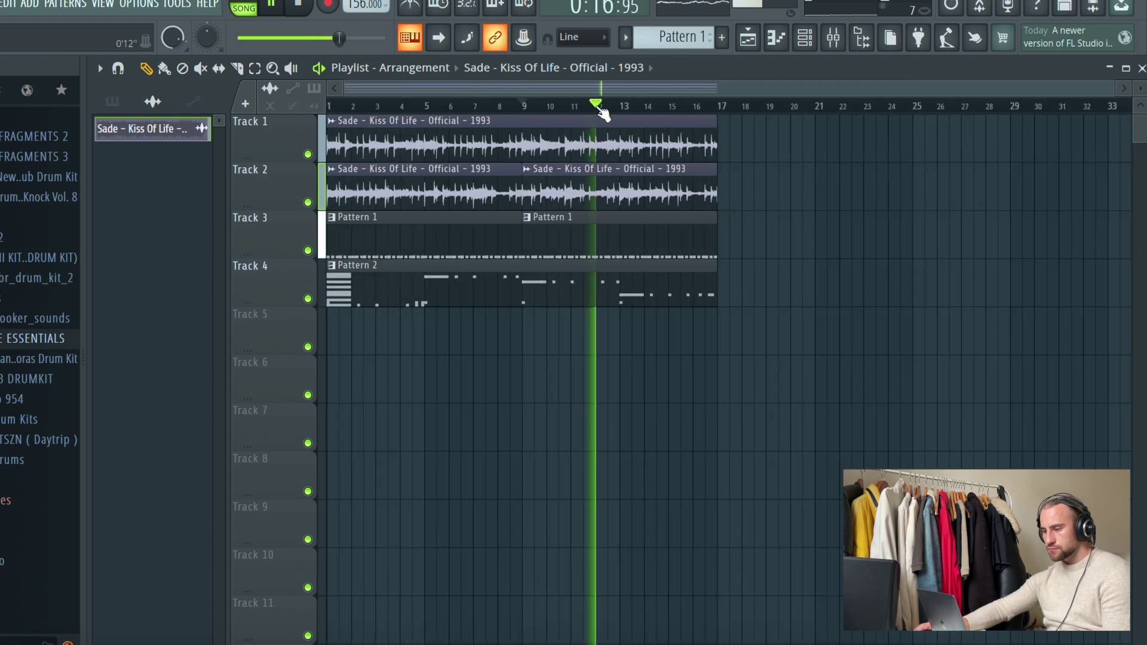
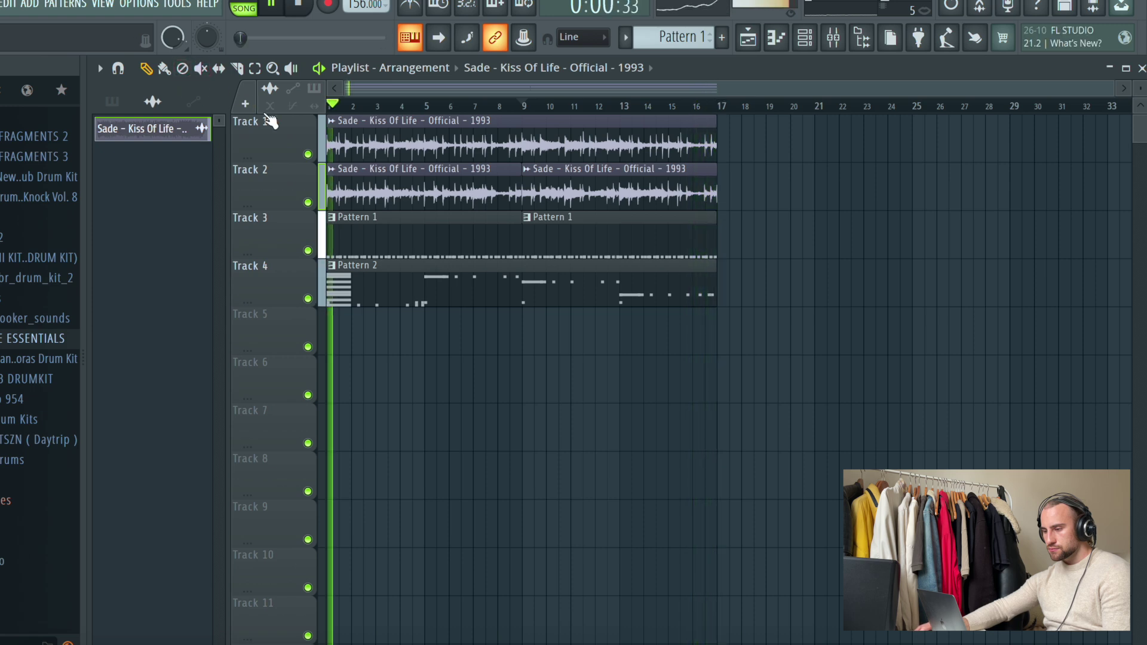
Delete the second Sade clip on Track 2 and extend the first one to bar 17
right_click(652, 188)
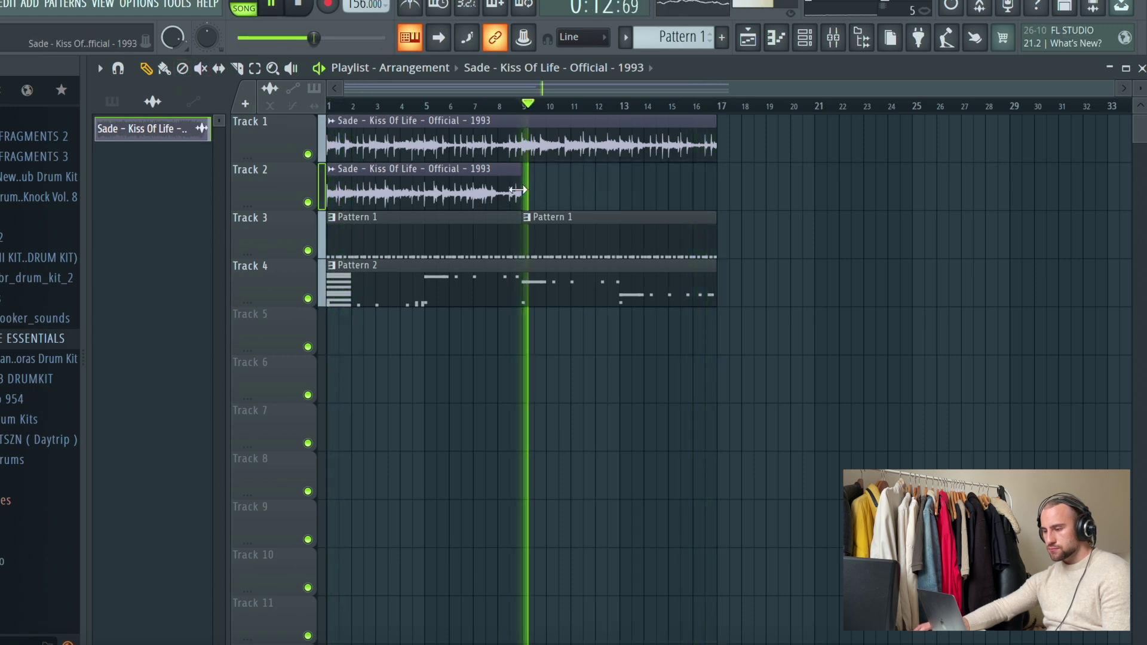
drag(519, 197, 713, 206)
key(space)
key(space)
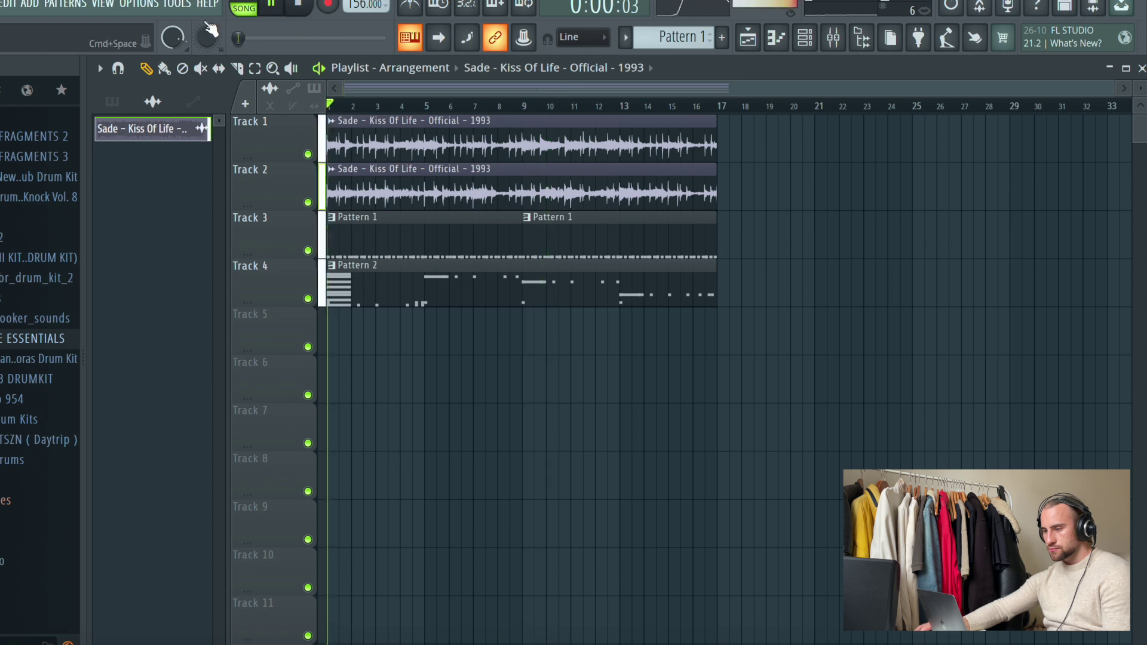
click(5, 3)
click(15, 80)
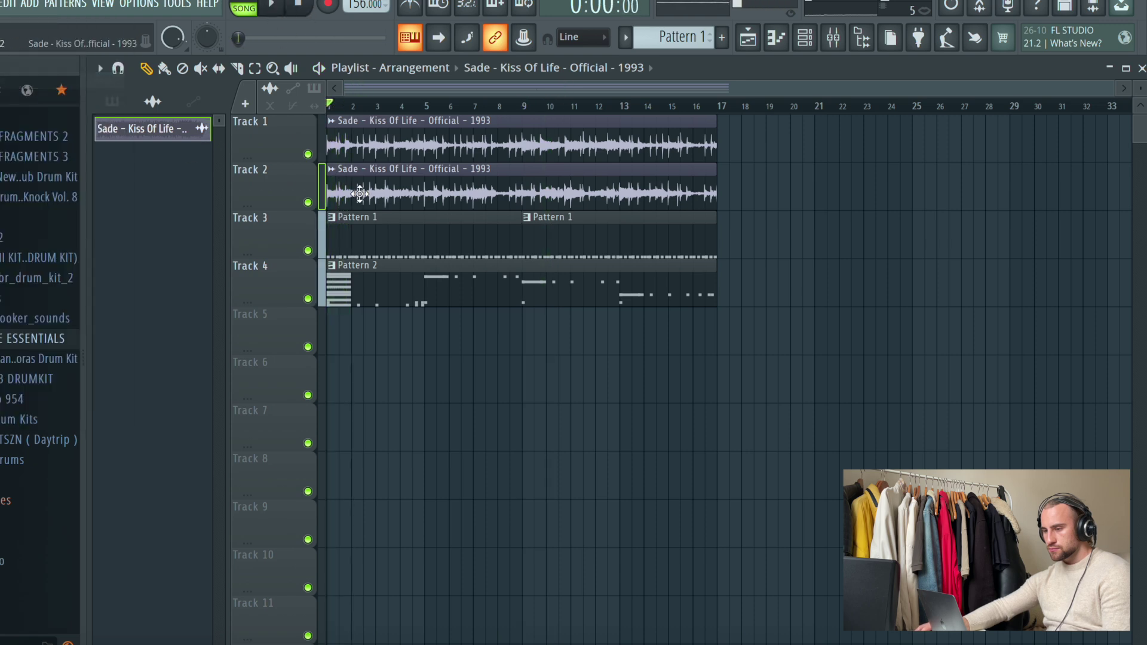
Make the Track 2 Sade clip unique as a sample, saving it in the Dec 2023 folder under the suggested name
right_click(334, 178)
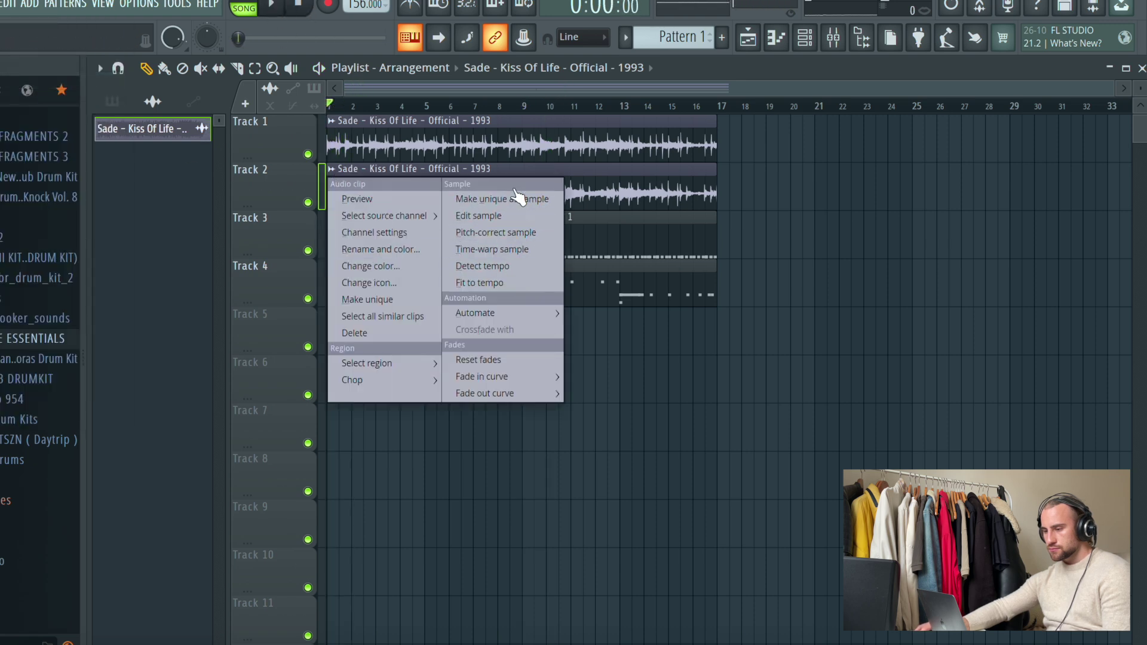
key(Return)
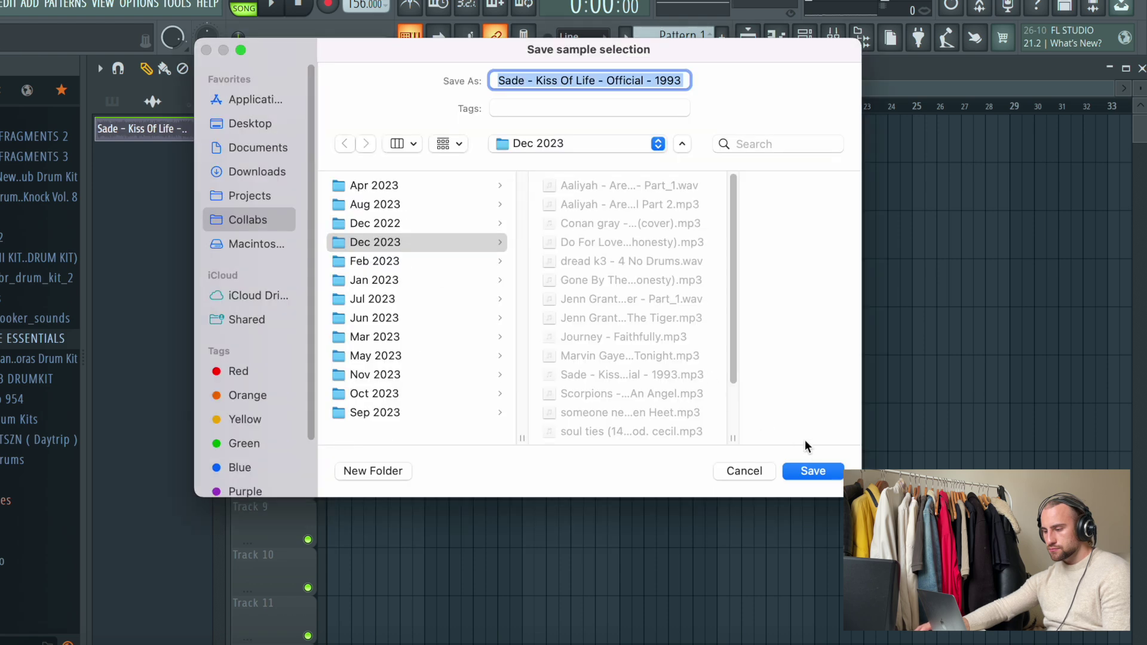
click(814, 470)
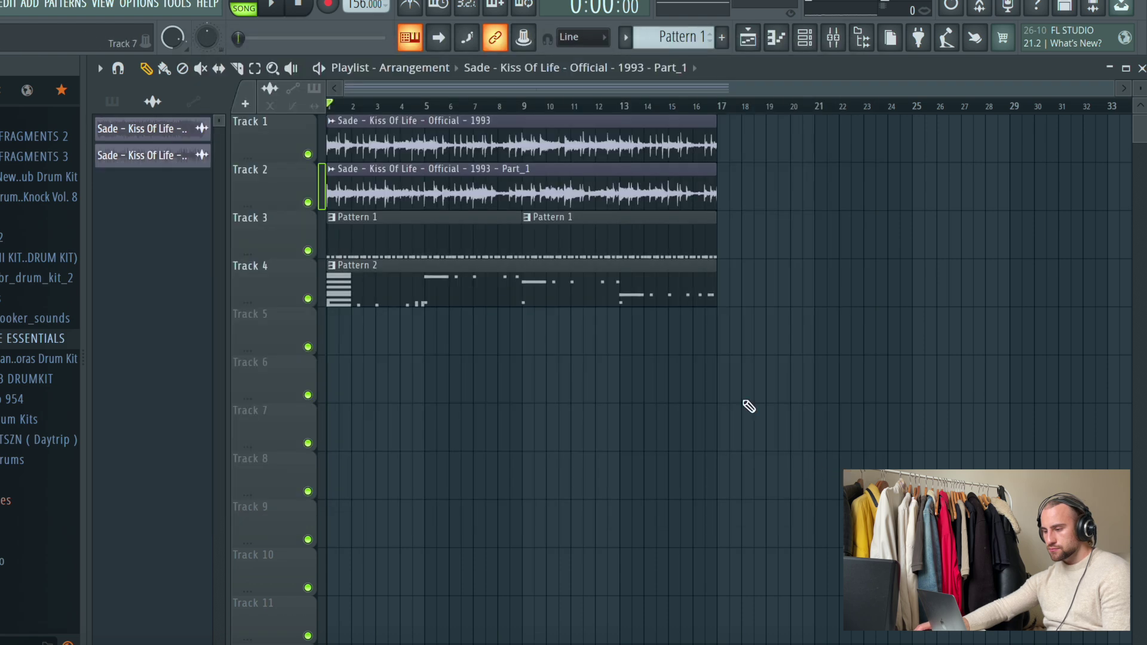
Check the channel settings of the Sade clips on Tracks 2 and 1, and start playback
double_click(548, 189)
click(588, 126)
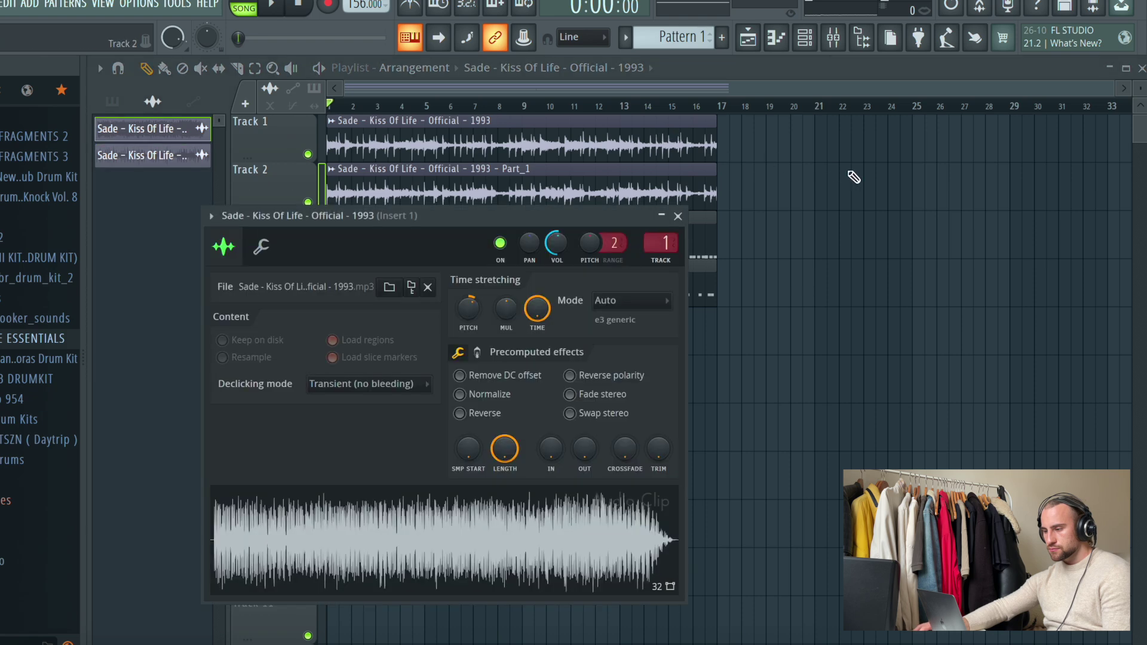
key(space)
Load FF Pro-Q in slot 1 of mixer Insert 2 and cut the lows and highs with -30 dB shelves, the high one at about 4137 Hz
click(833, 37)
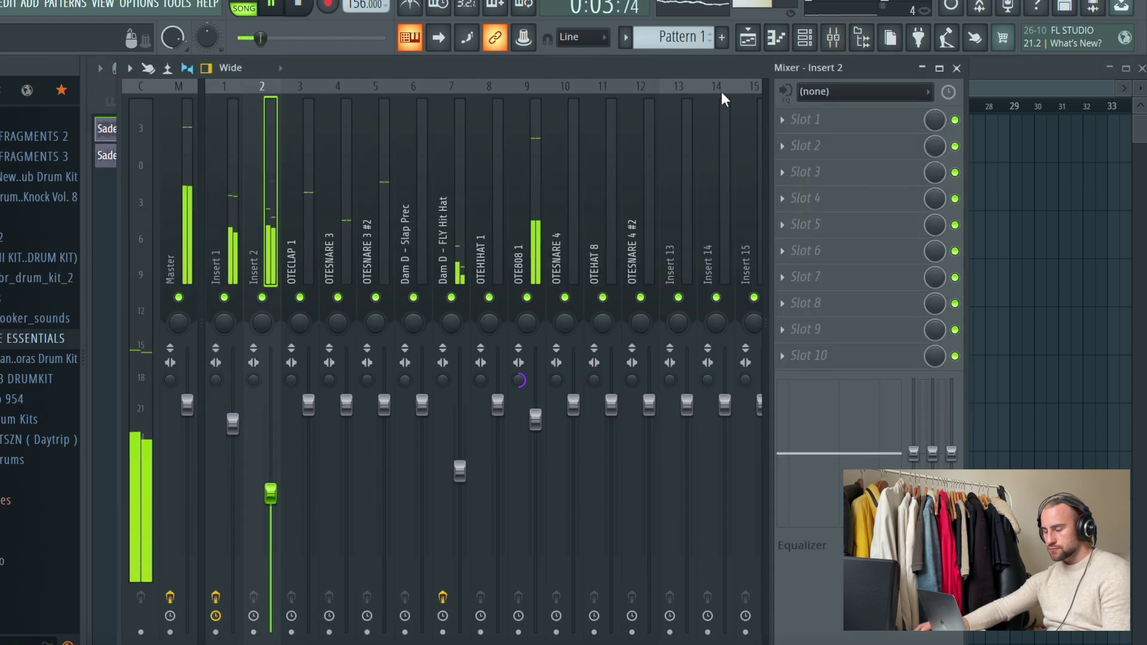
key(space)
click(824, 120)
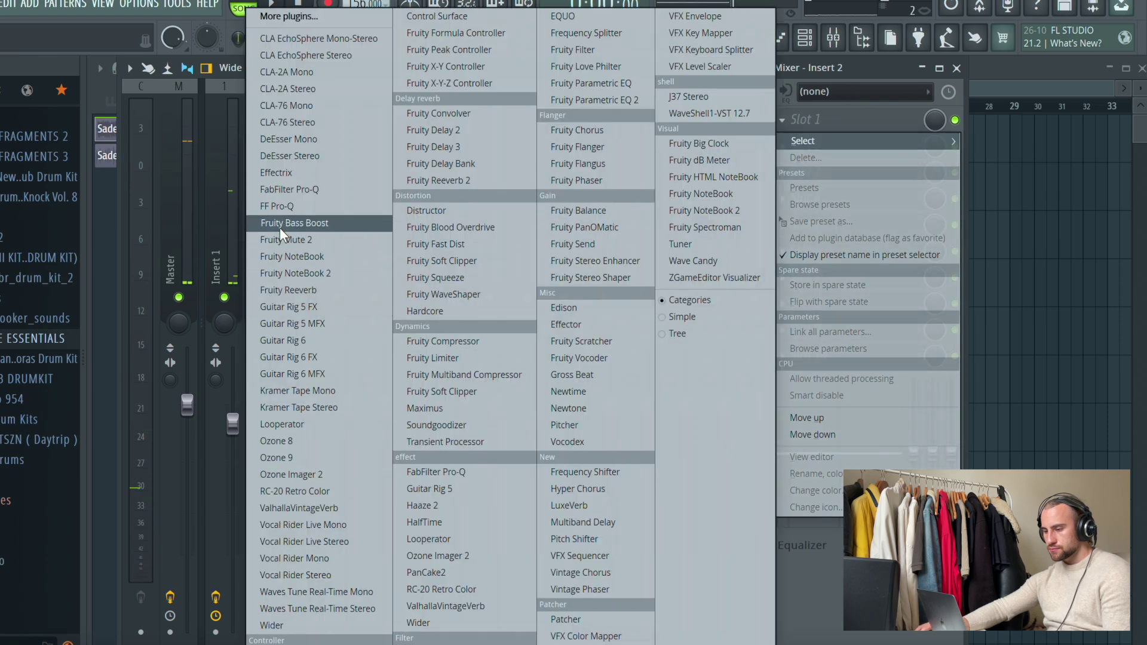
click(285, 209)
drag(71, 319, 254, 372)
drag(641, 318, 507, 374)
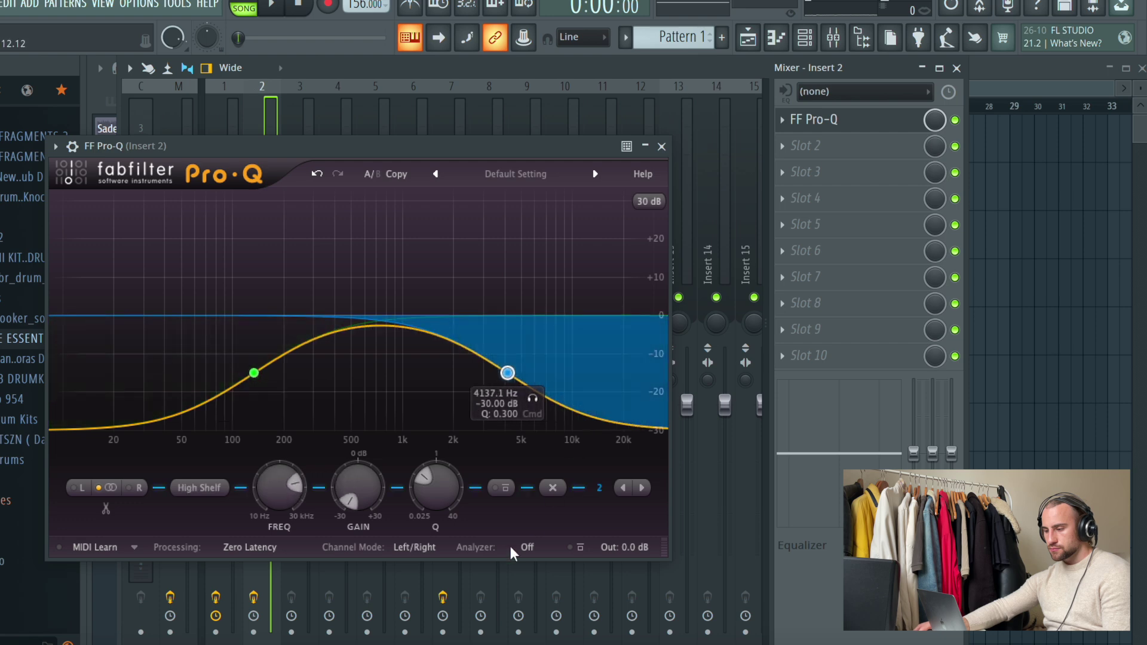
key(space)
click(661, 146)
Add a second FF Pro-Q in slot 2 of Insert 2 with a -30 dB low shelf at about 70 Hz and a matching high shelf cut
click(824, 146)
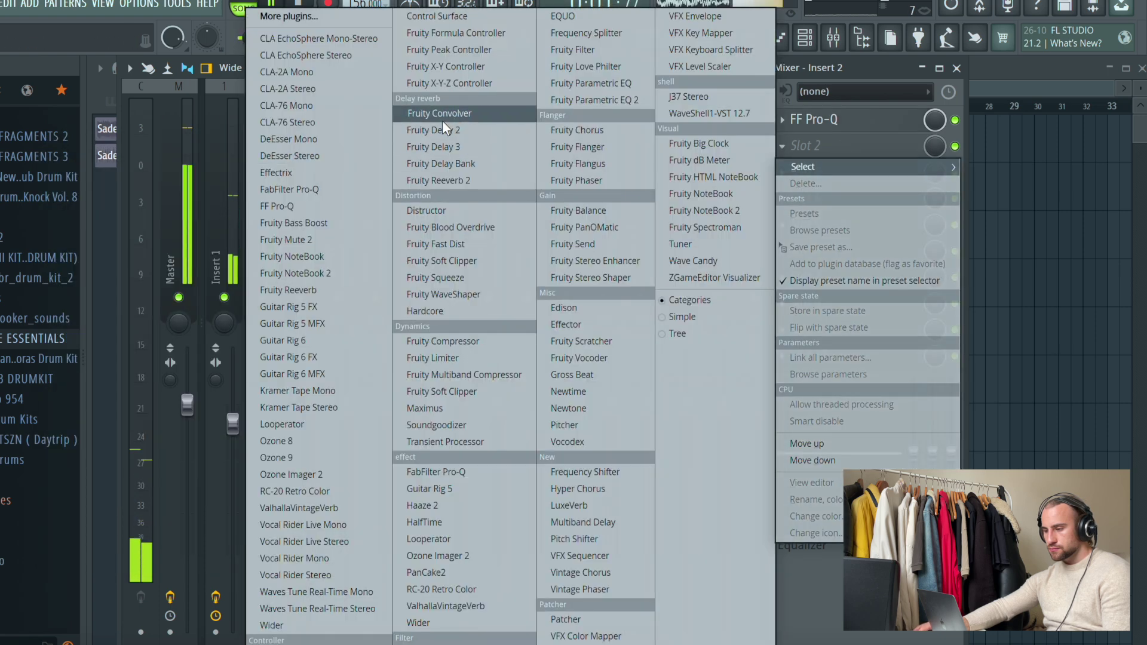
click(280, 206)
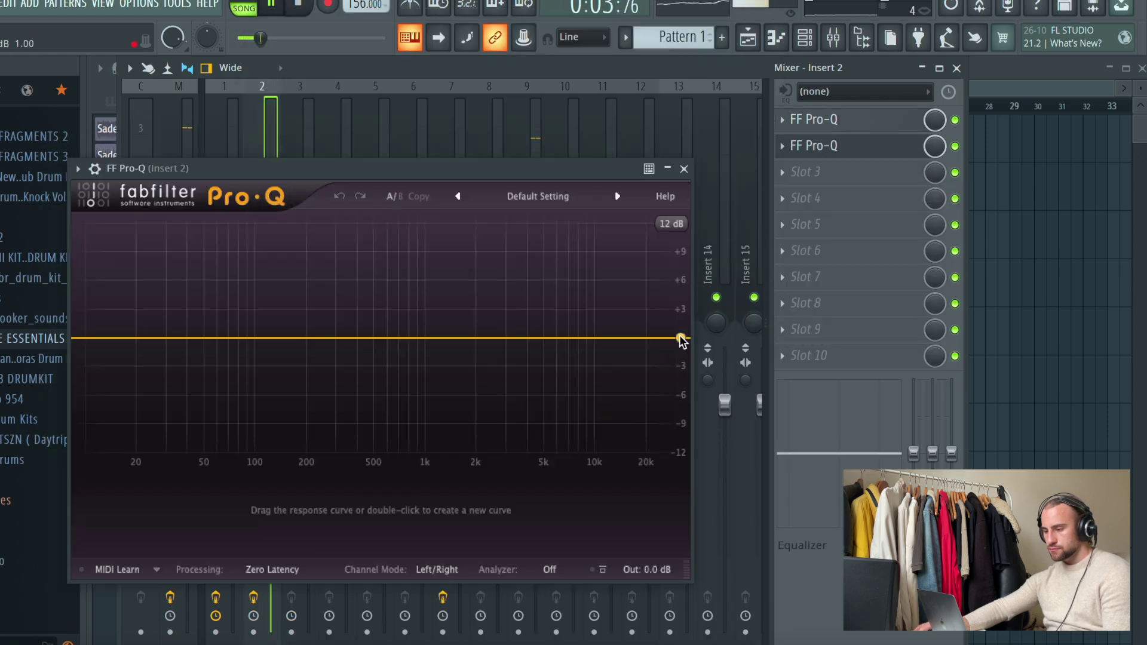
drag(681, 338, 532, 390)
drag(97, 336, 228, 596)
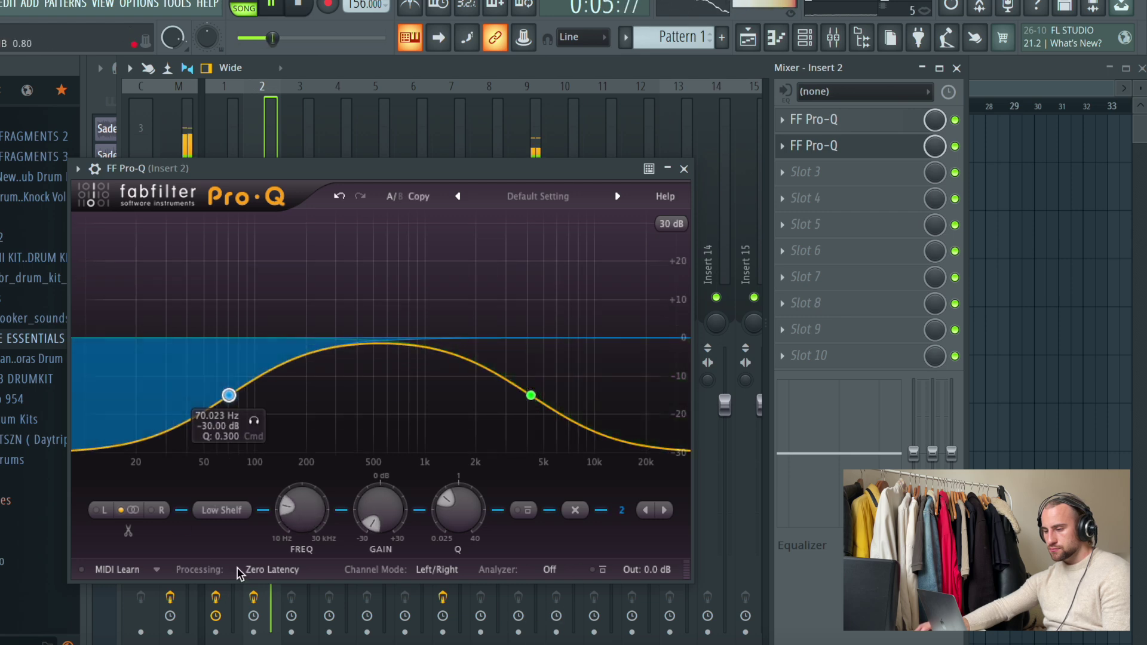
click(684, 168)
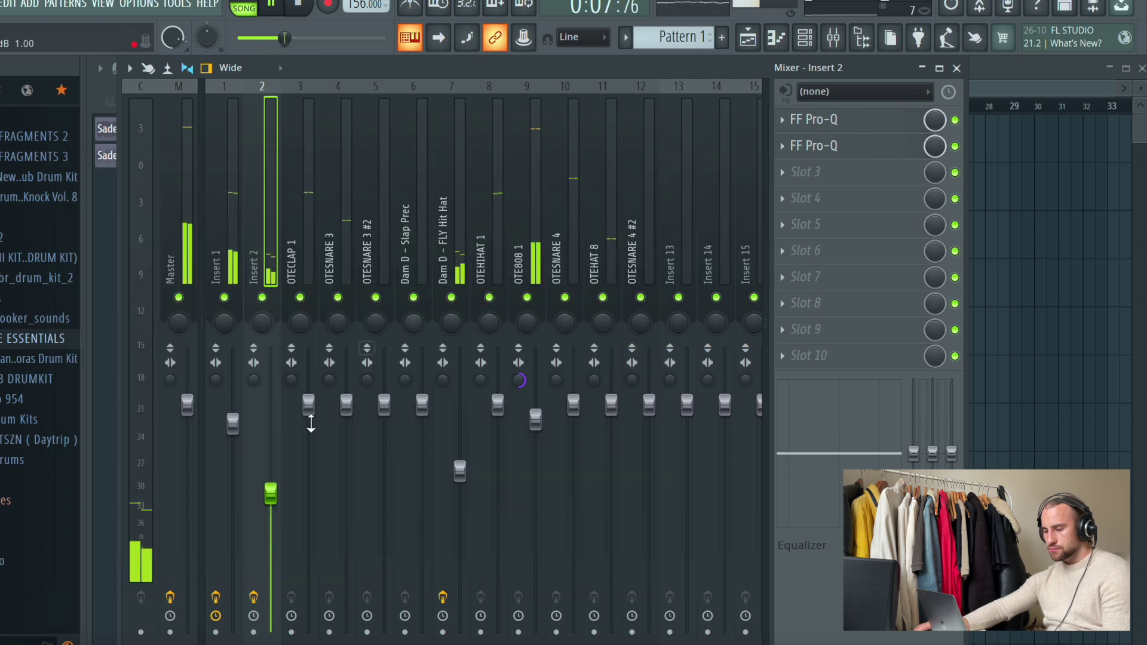
Load ValhallaVintageVerb in slot 3 of Insert 2, set its LowCut to 370 Hz, and return to the playlist
click(848, 173)
click(461, 610)
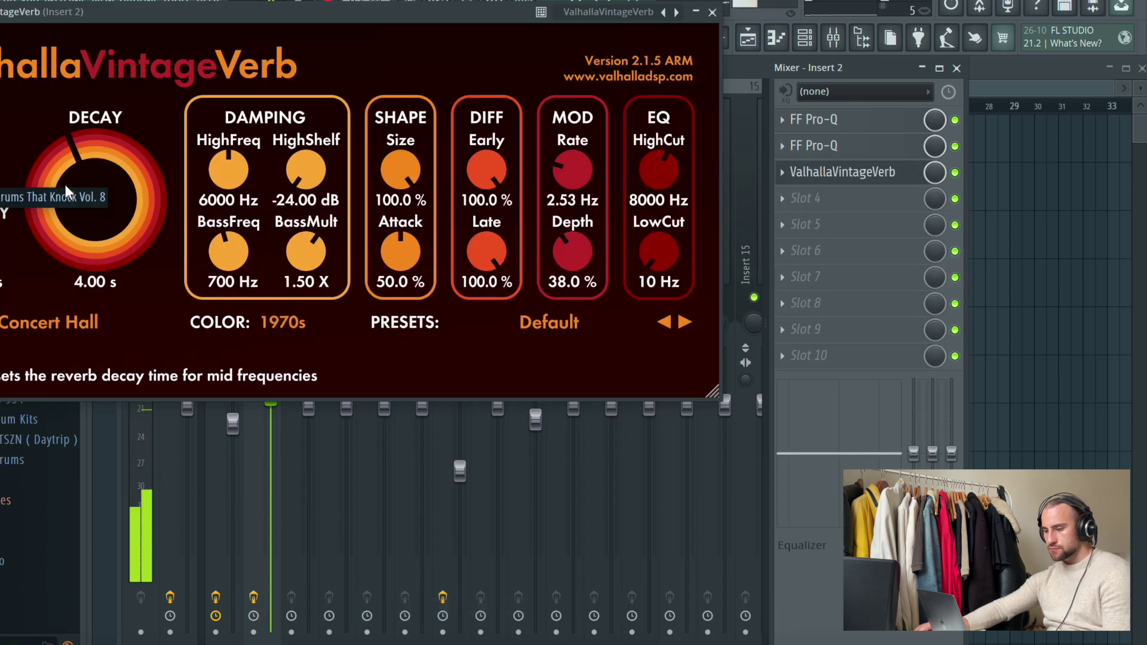
drag(638, 256, 658, 184)
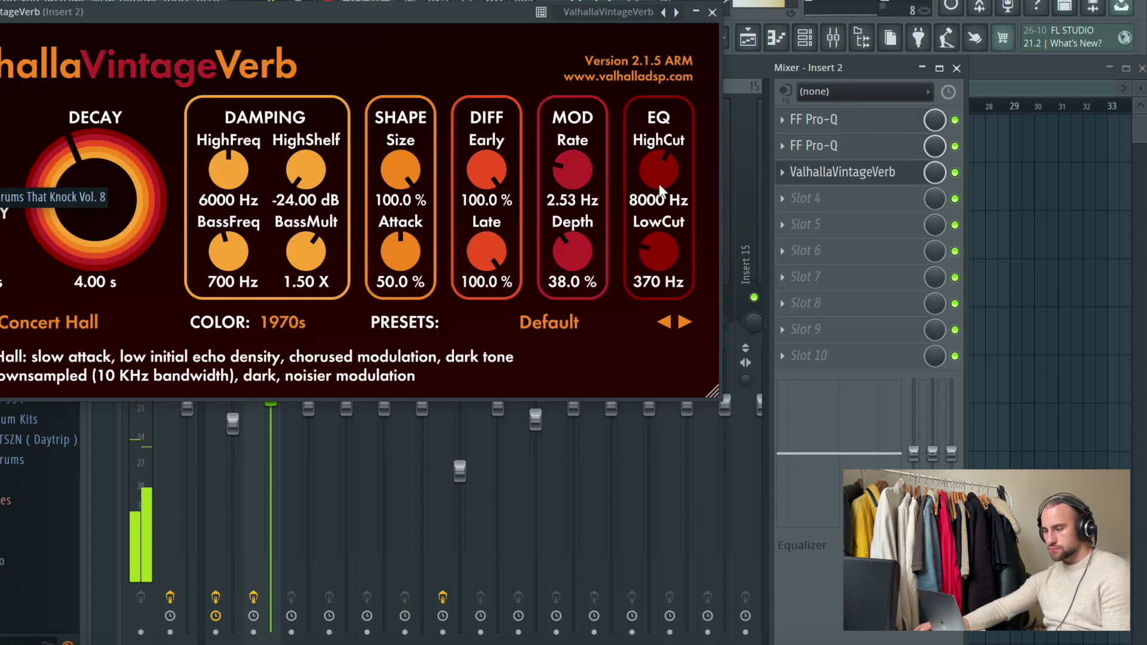
scroll(658, 179, down, 2)
click(711, 14)
key(F5)
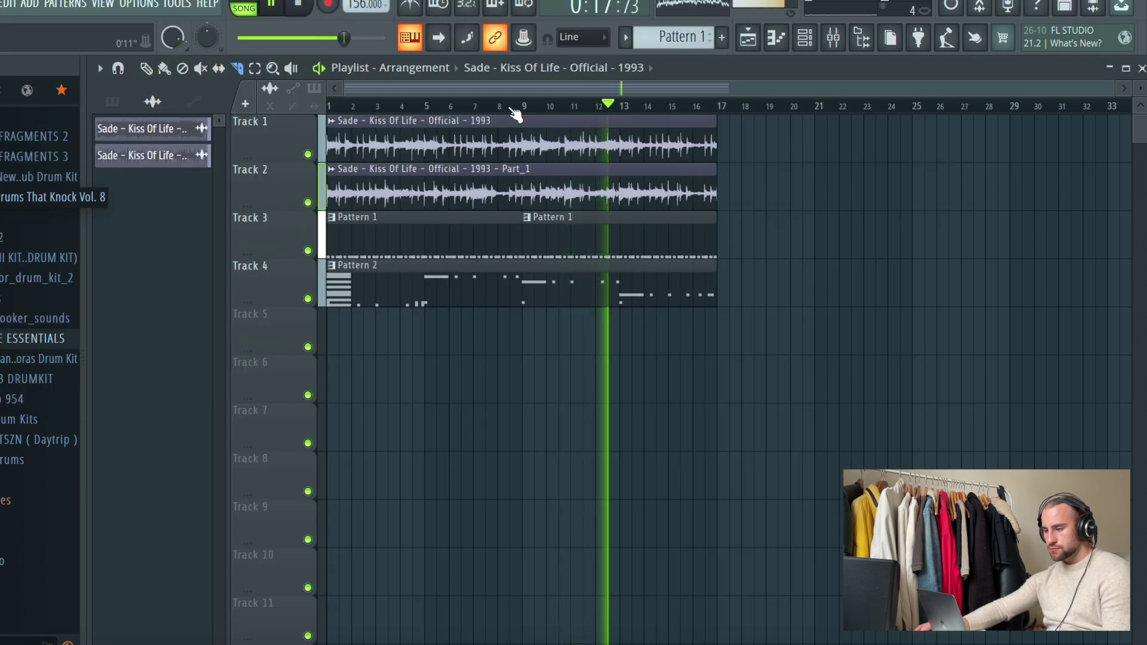
Slice the Part_1 clip on Track 2 just before bar 9 and shift its second part later to align with Track 1
ctrl+scroll(526, 111, up, 5)
scroll(528, 110, up, 1)
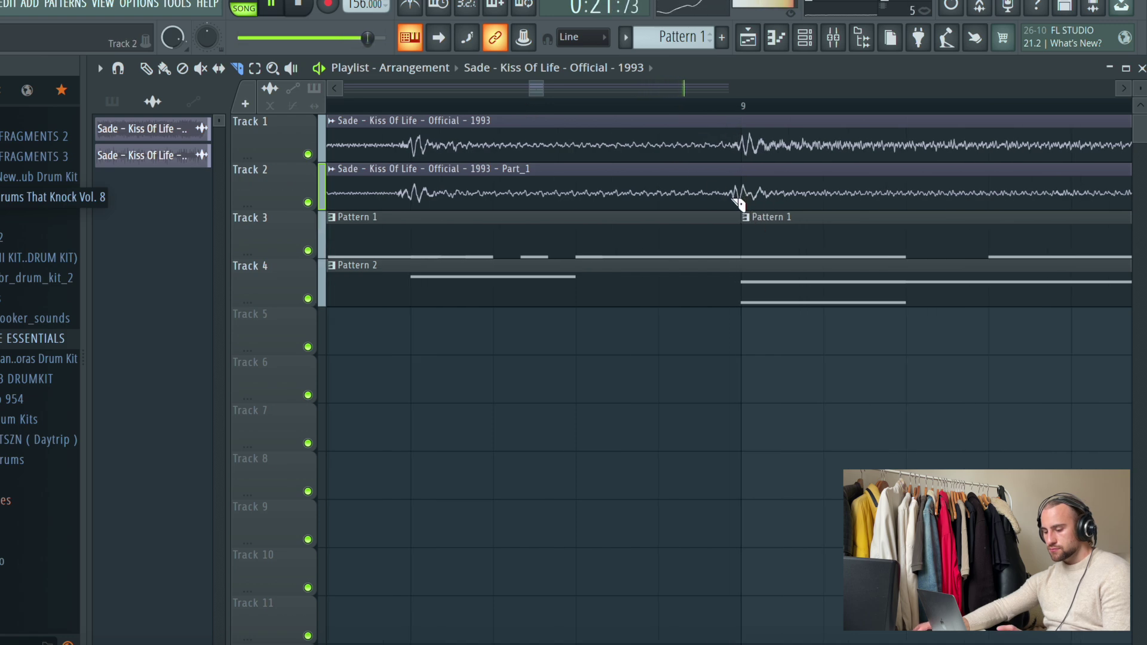
drag(742, 186, 757, 189)
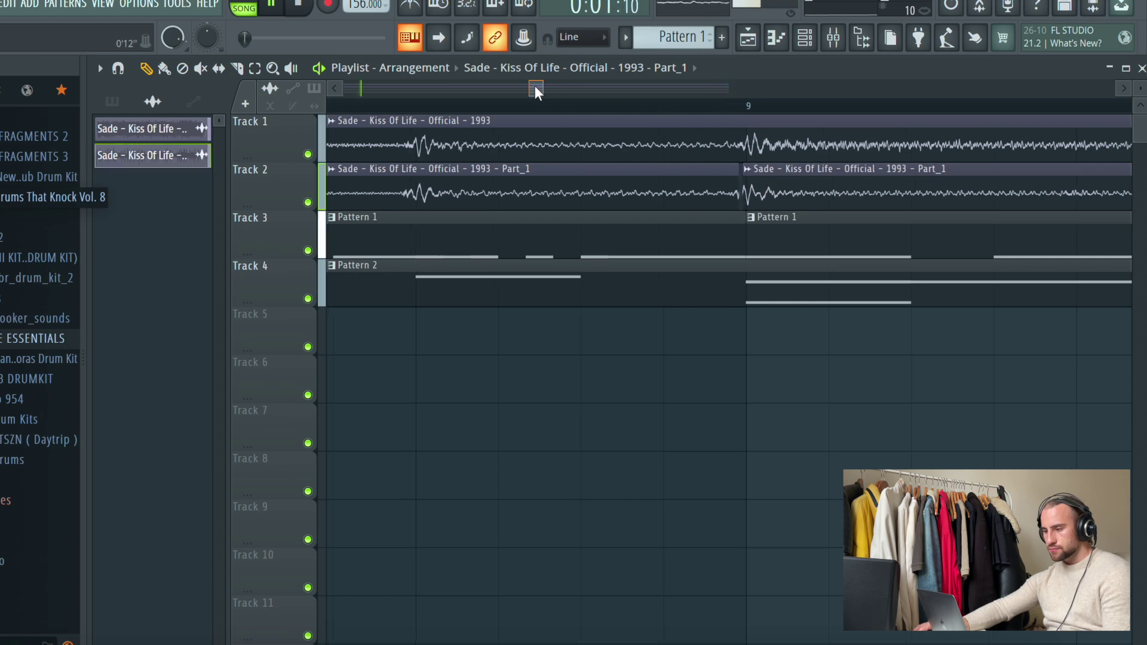
Slice the second Part_1 clip on Track 2 within bar 11 and shift the remainder later to match the Track 1 waveform
drag(536, 85, 351, 87)
scroll(521, 107, down, 3)
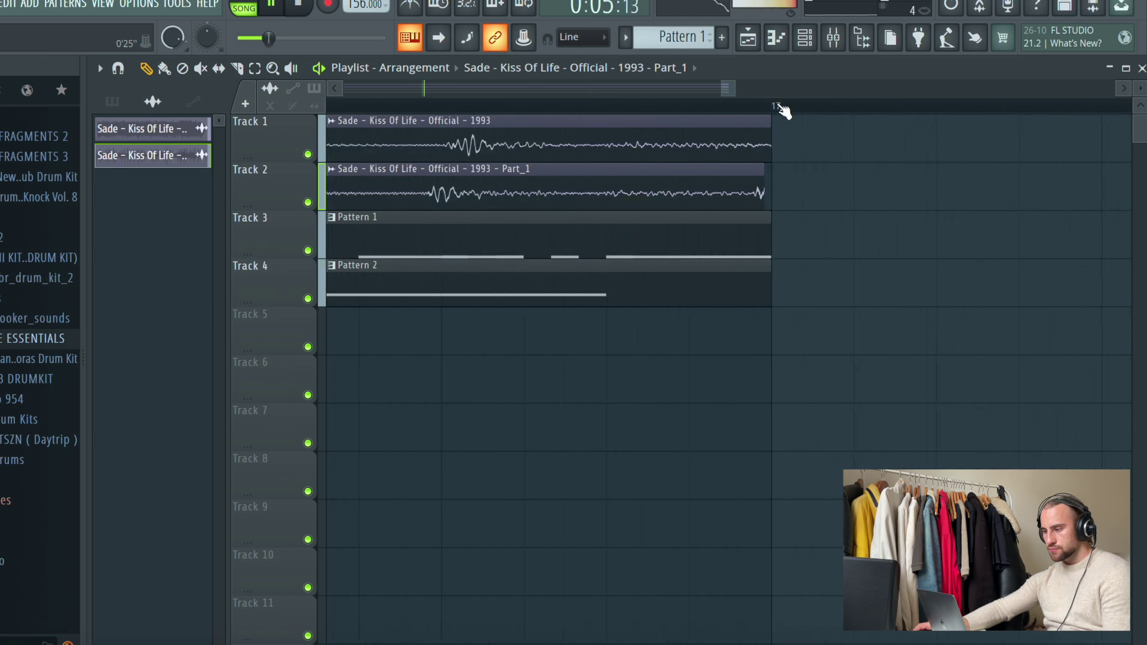
scroll(607, 108, down, 2)
scroll(597, 110, up, 1)
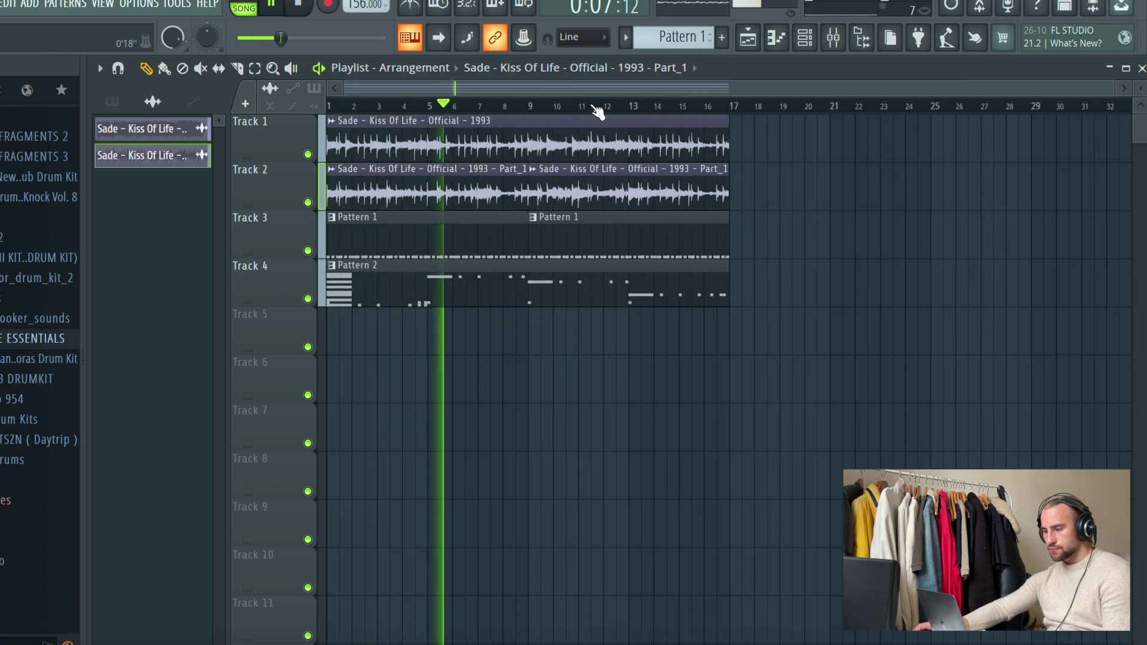
click(247, 68)
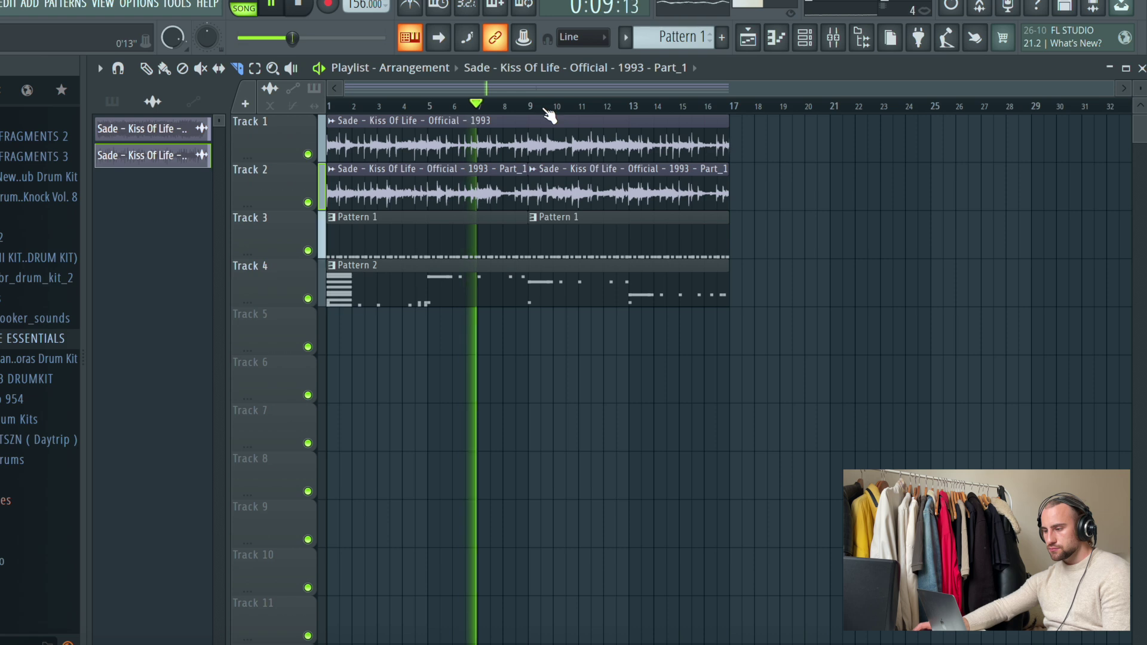
scroll(538, 116, up, 5)
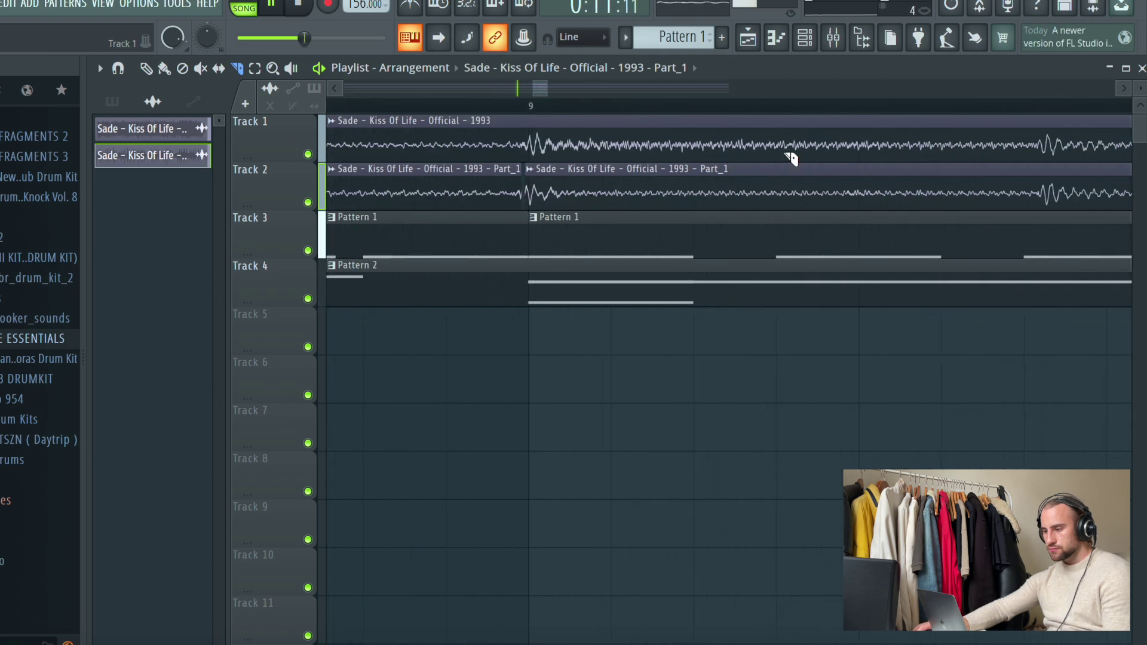
scroll(499, 102, down, 3)
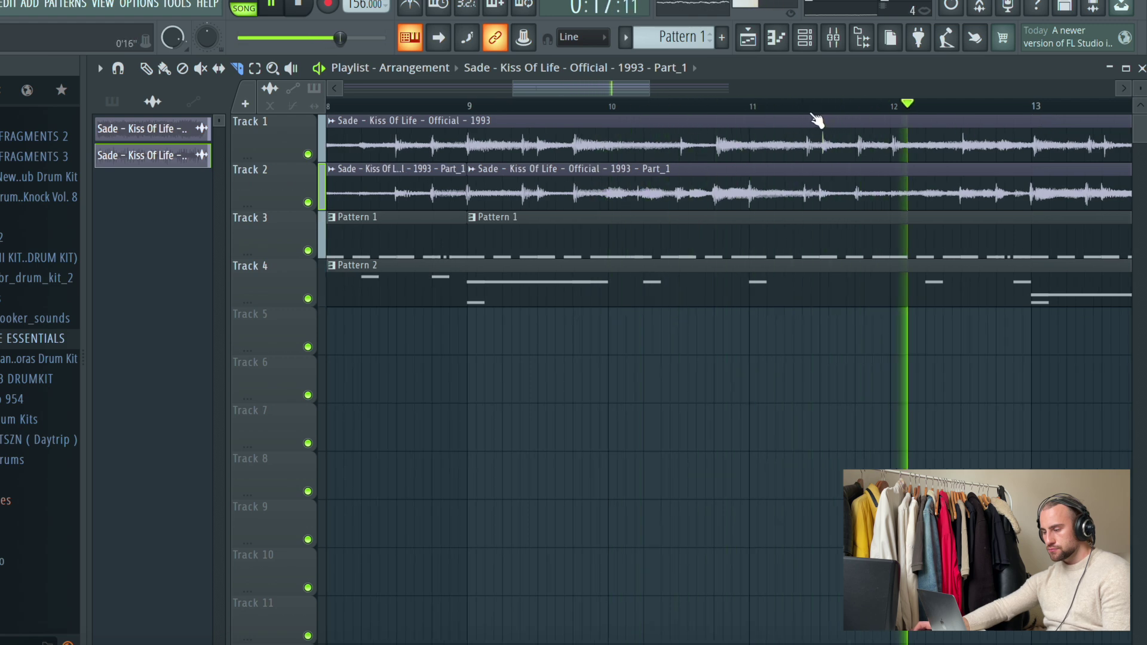
scroll(814, 121, up, 5)
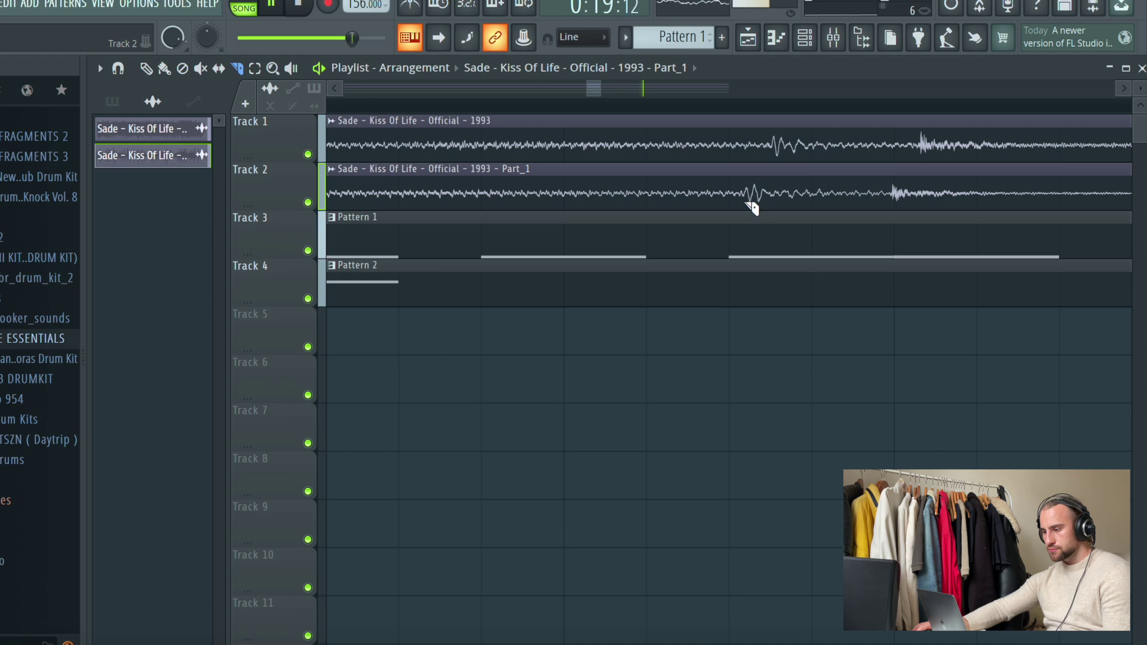
drag(858, 177, 876, 190)
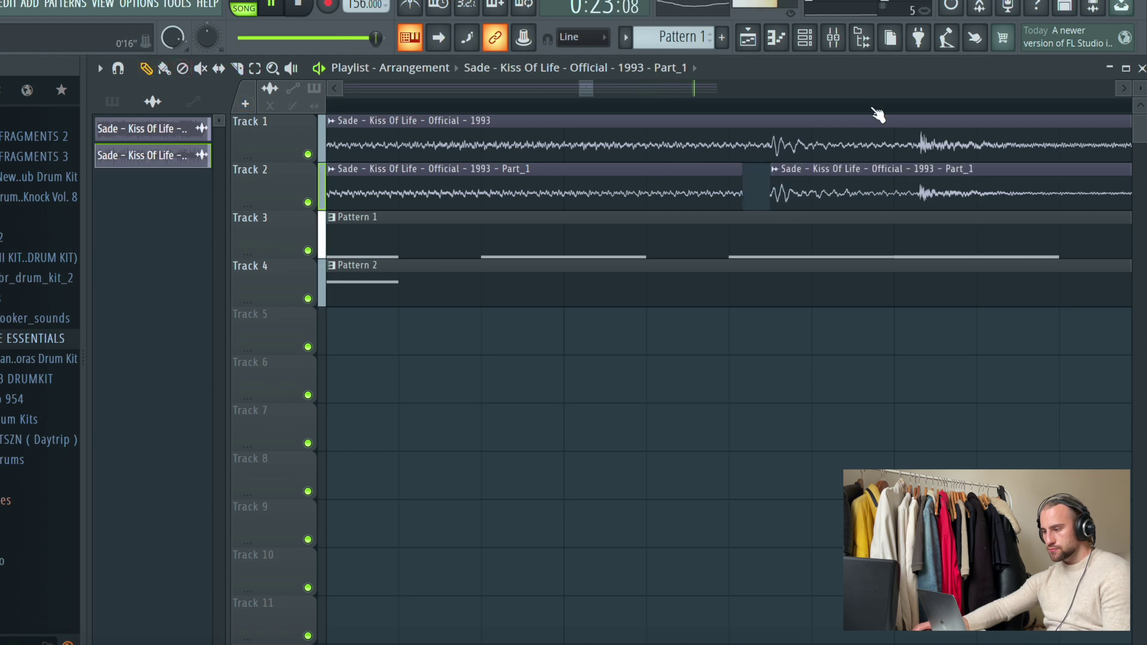
Trim the end of the last Part_1 clip on Track 2 to match the Track 1 clip's end at bar 17
scroll(878, 115, down, 5)
scroll(793, 107, down, 5)
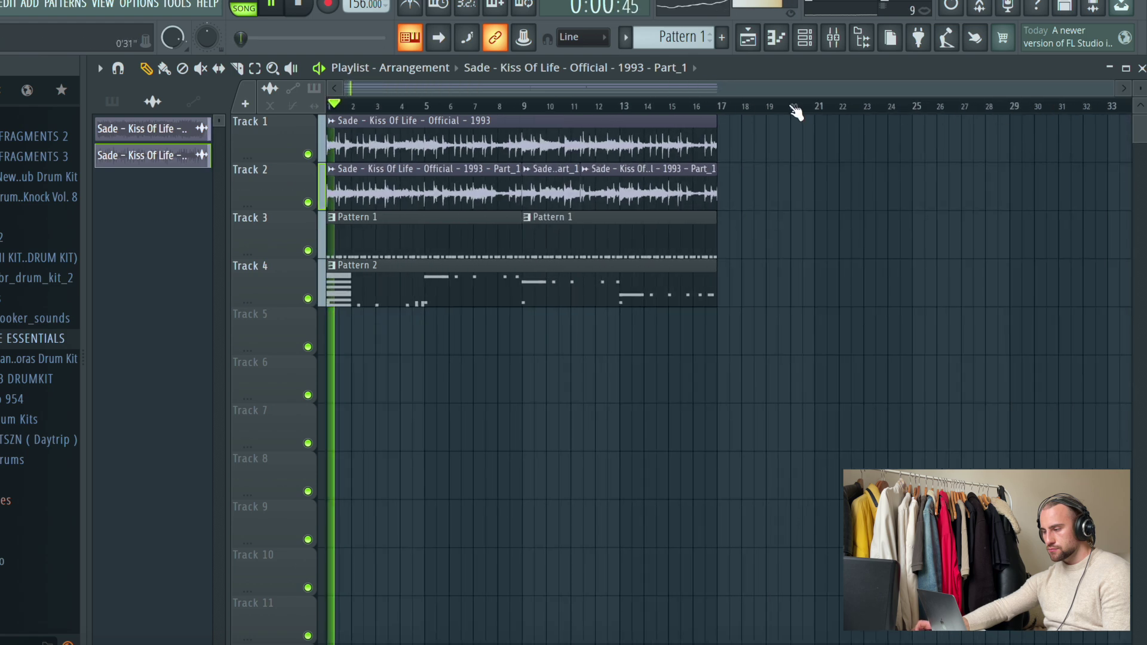
scroll(724, 107, up, 8)
drag(811, 188, 801, 191)
scroll(819, 105, down, 8)
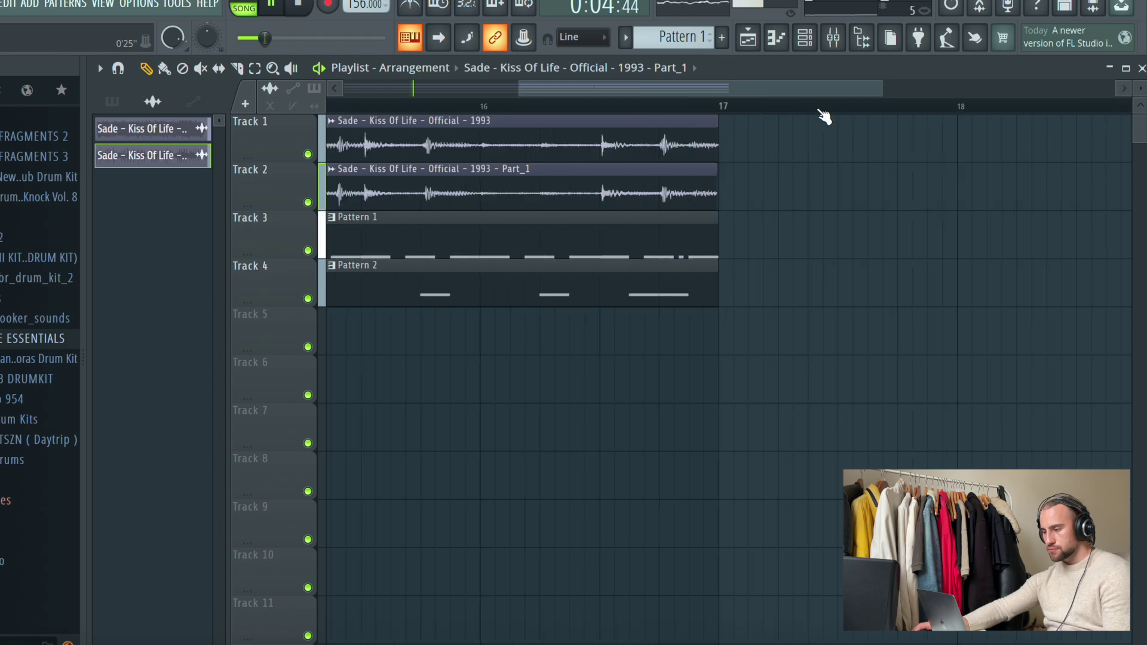
Select all playlist clips and move them later so the arrangement starts at bar 17
key(ctrl+a)
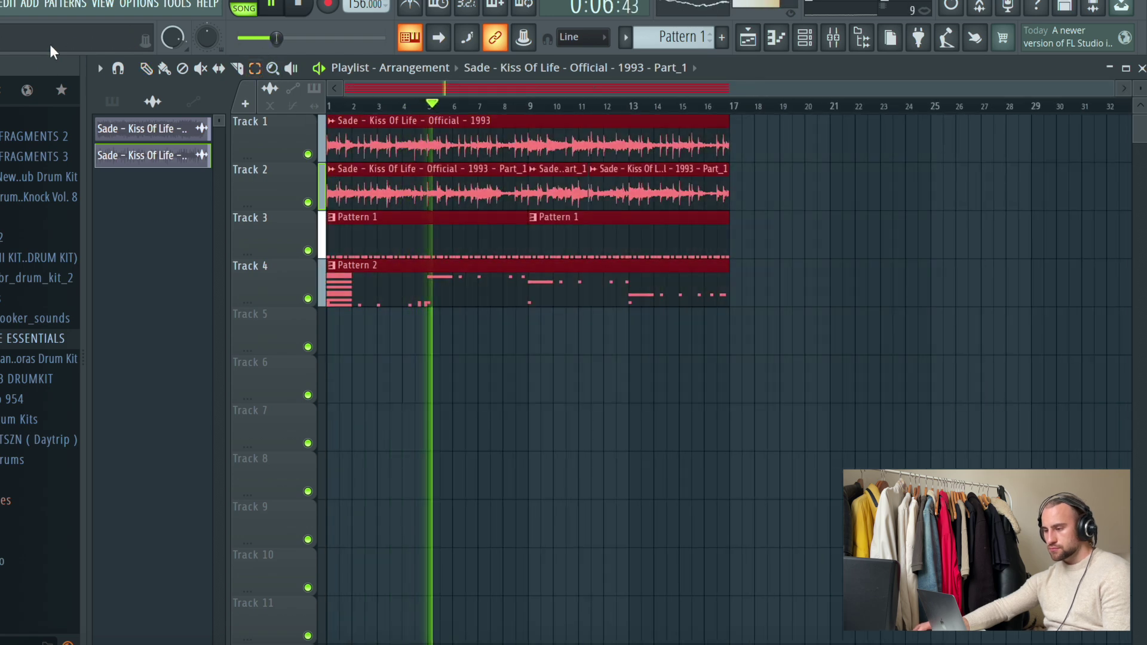
key(space)
mouse_move(406, 133)
mouse_down()
mouse_move(848, 146)
mouse_move(809, 146)
mouse_up()
click(711, 143)
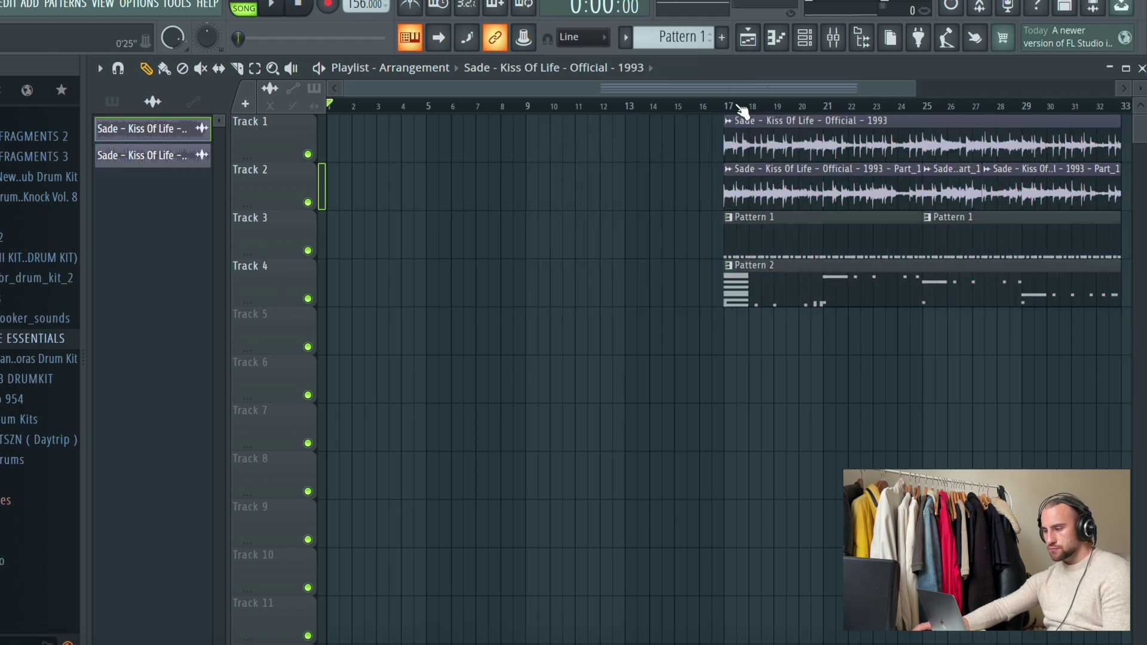
Add another Kiss Of Life sample clip at bar 1 of Track 1 and shorten it to end at bar 17
scroll(737, 110, down, 2)
click(869, 152)
scroll(884, 117, down, 1)
drag(936, 144, 1129, 161)
drag(703, 145, 410, 340)
key(space)
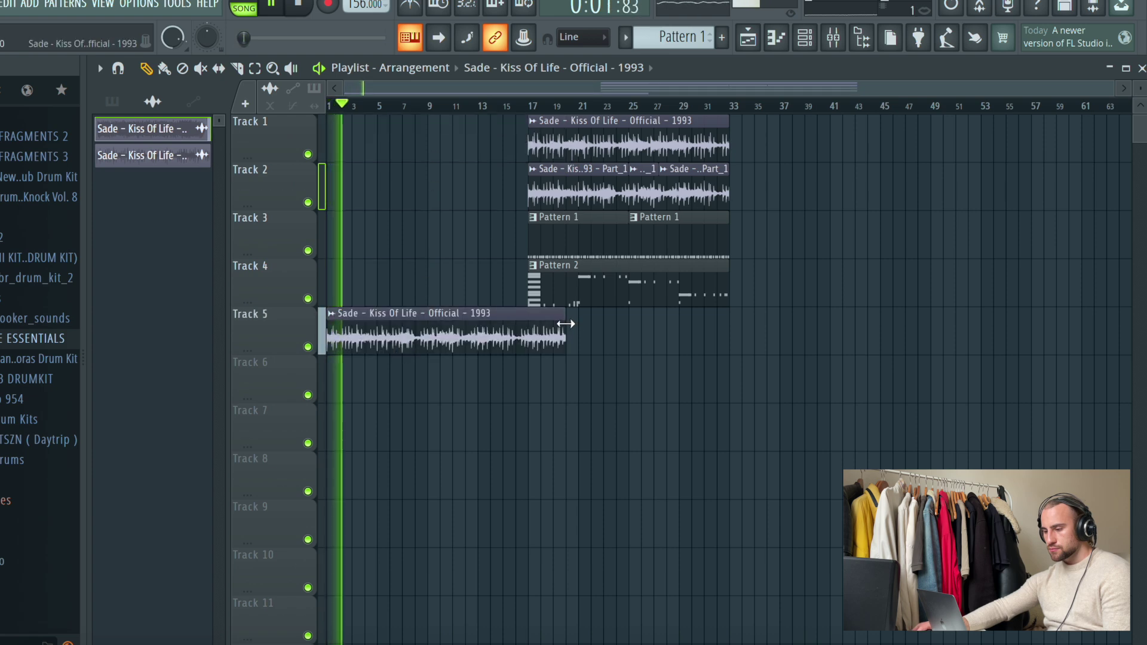
drag(566, 329, 529, 330)
drag(406, 335, 424, 239)
drag(423, 193, 426, 140)
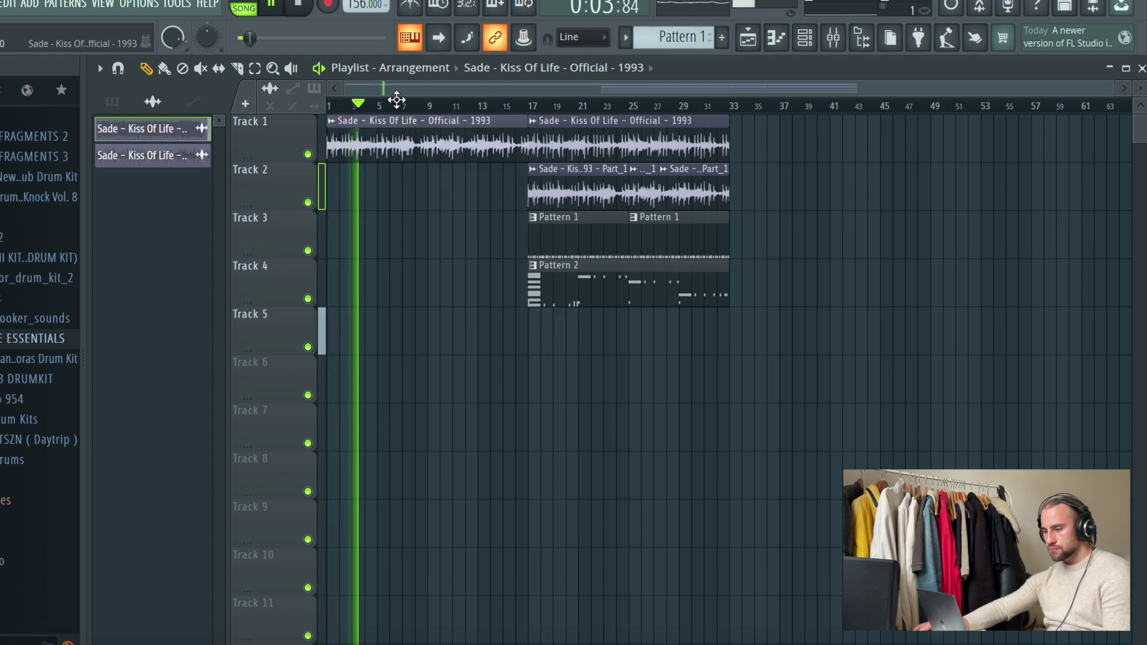
Duplicate all clips between bars 17 and 33 on Tracks 1 to 4 twice, extending the arrangement to bar 65
click(255, 68)
drag(789, 116, 546, 306)
click(146, 68)
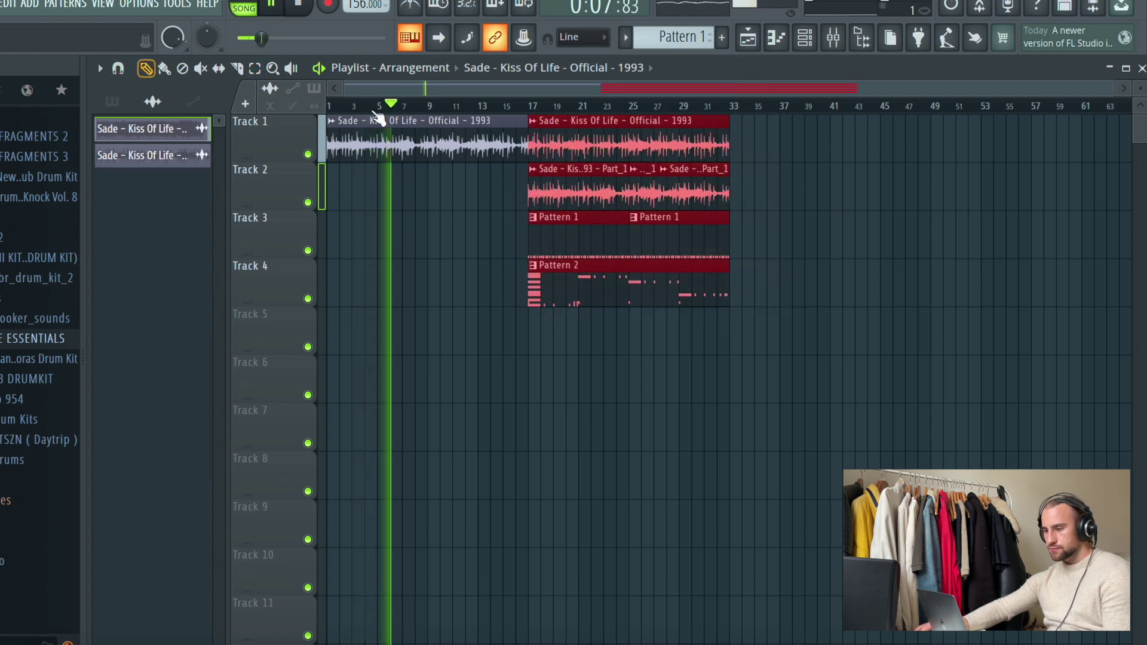
key(ctrl+b)
scroll(734, 109, up, 5)
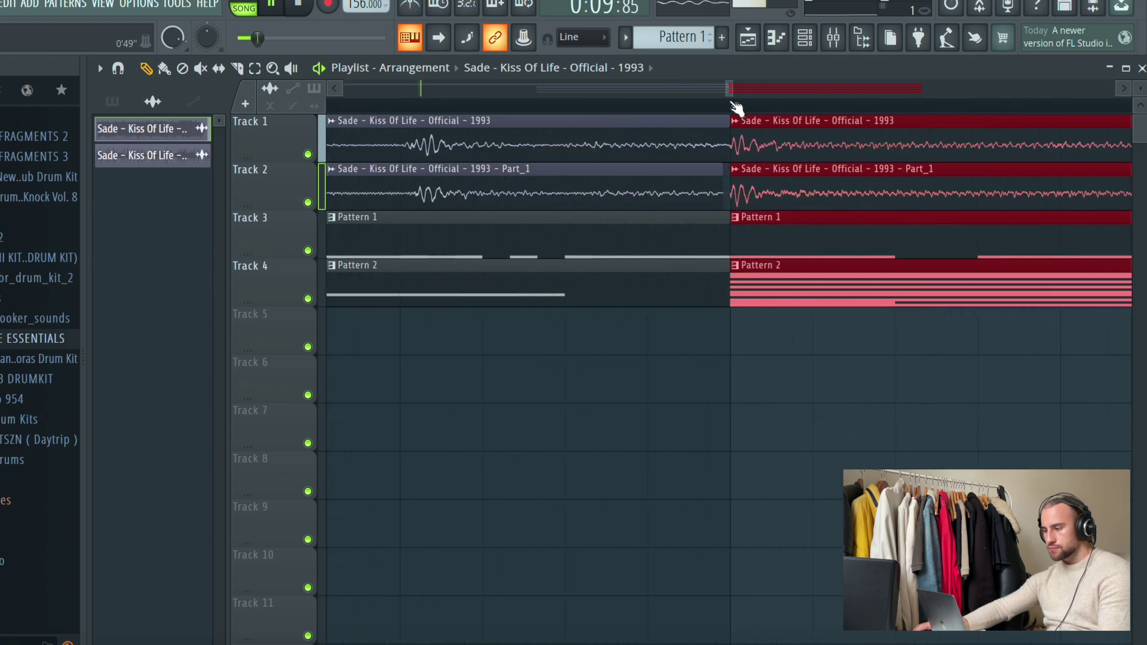
scroll(734, 109, down, 6)
key(ctrl+b)
scroll(741, 109, down, 2)
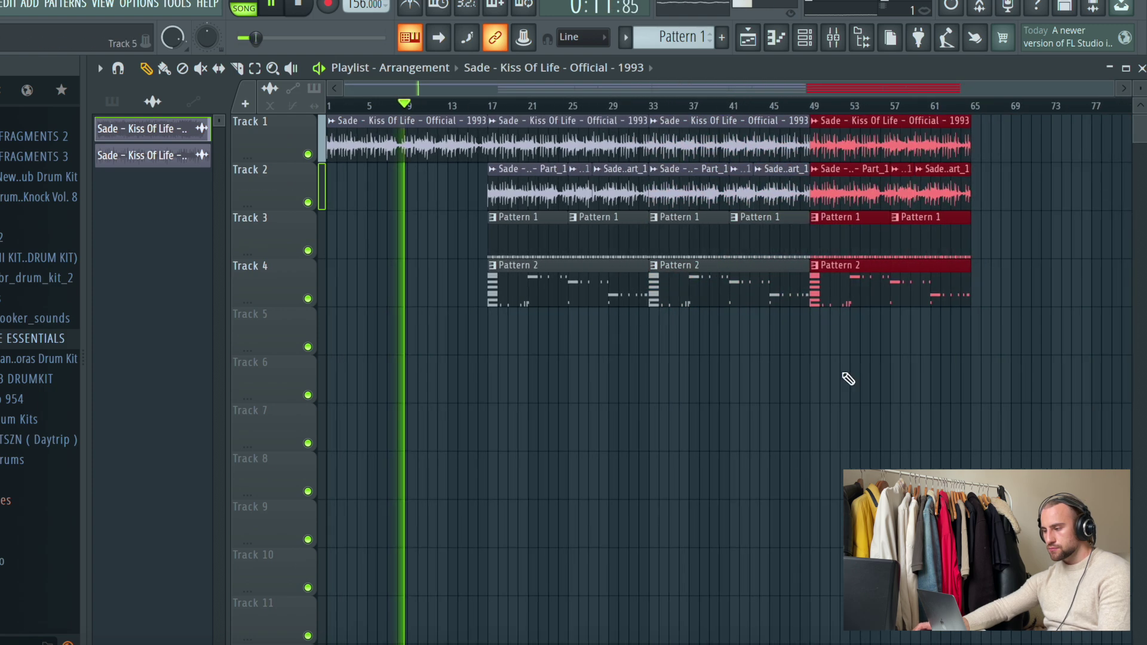
Delete the duplicated Part_1 clips on Track 2 between bars 33 and 65
right_click(827, 325)
right_click(776, 185)
right_click(956, 185)
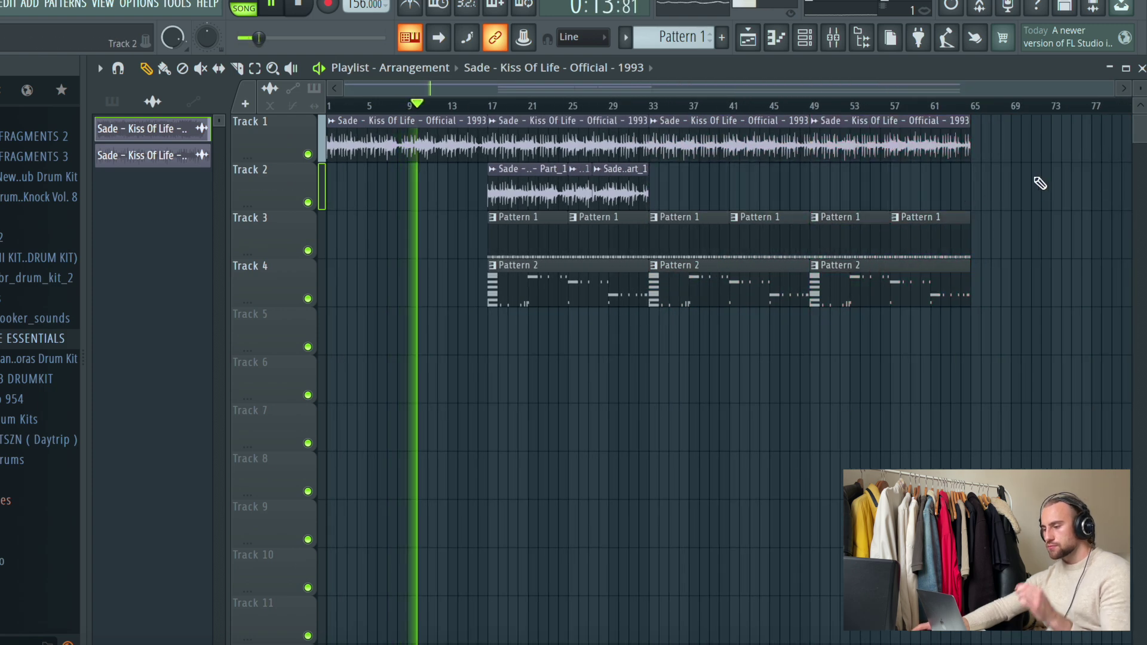
Select all clips from bar 17 to bar 65 and duplicate the section directly after it, up to bar 113
drag(1051, 114, 506, 317)
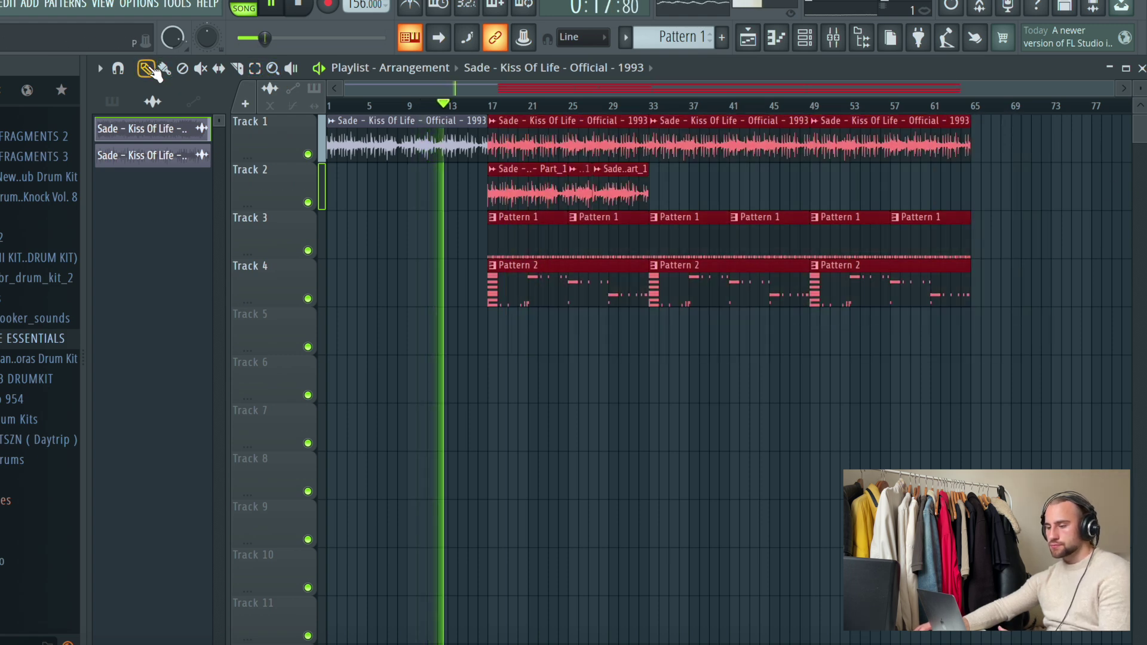
key(ctrl+b)
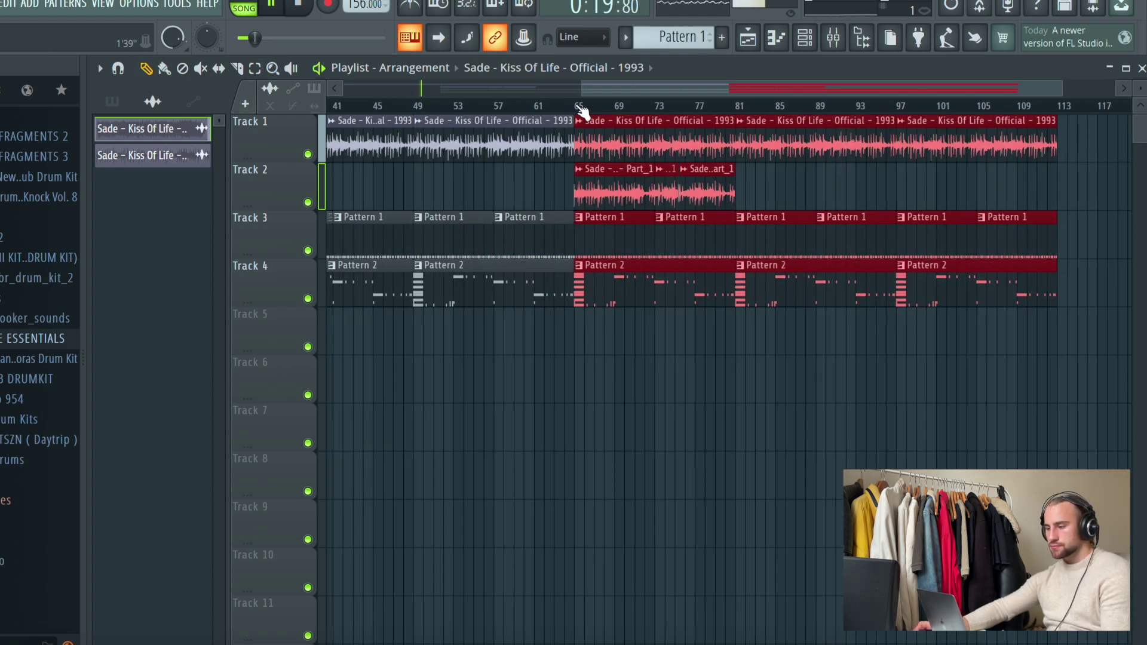
scroll(584, 113, up, 3)
scroll(584, 113, down, 8)
click(410, 209)
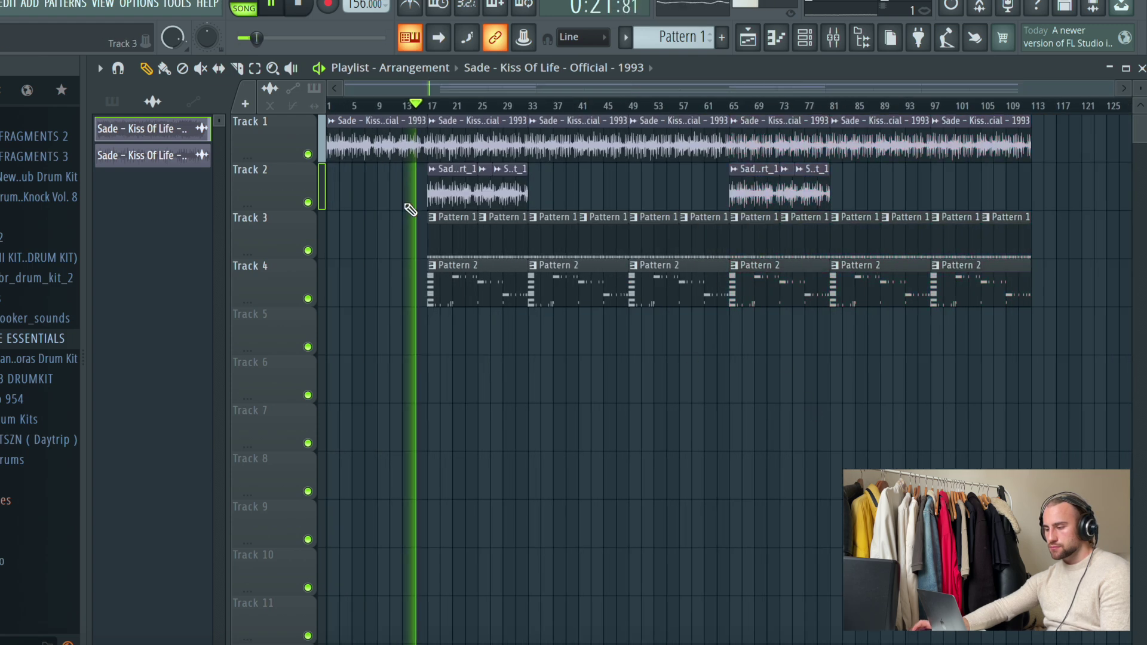
Place another Kiss Of Life clip on Track 1 from bar 113 as the outro
drag(1090, 144, 1038, 149)
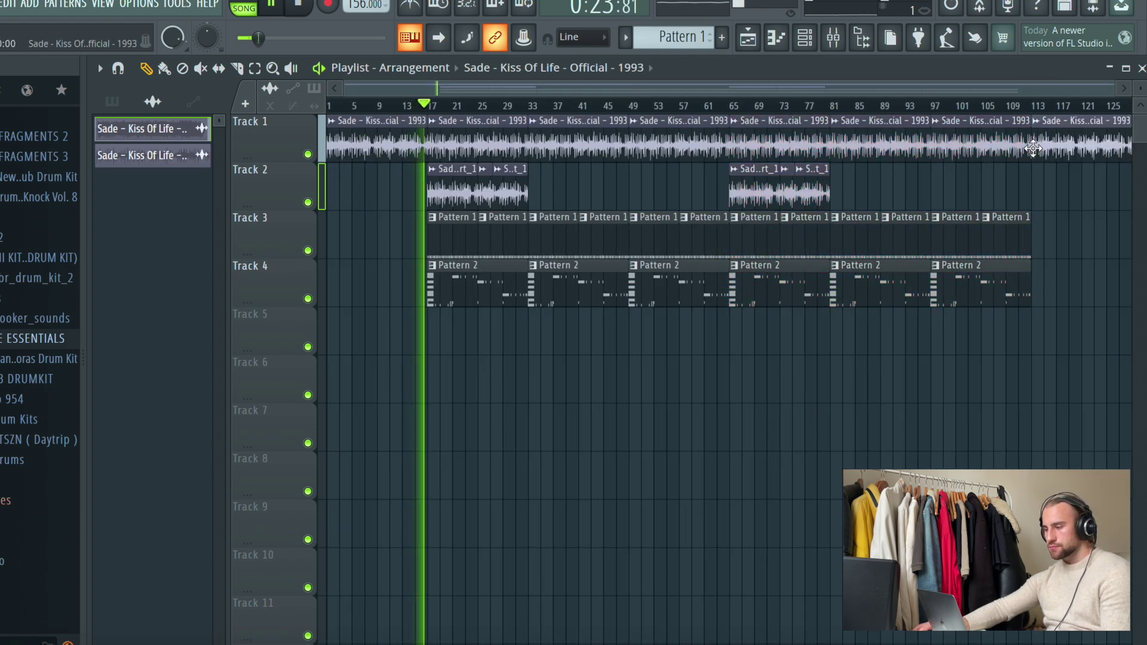
scroll(1045, 108, down, 2)
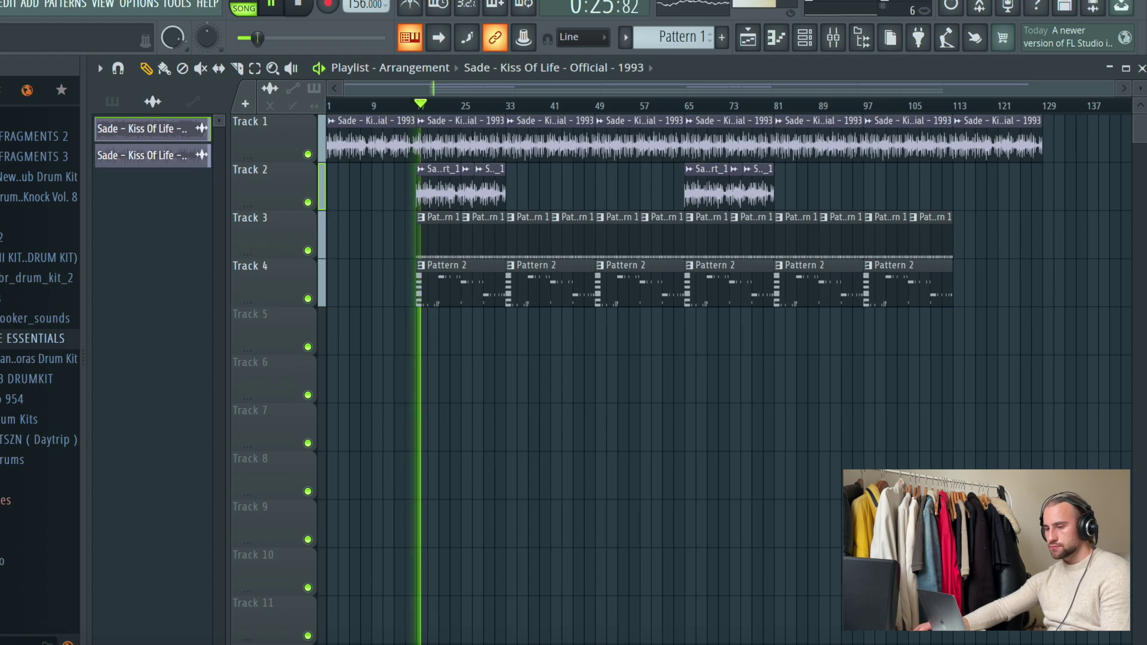
click(2, 5)
click(3, 81)
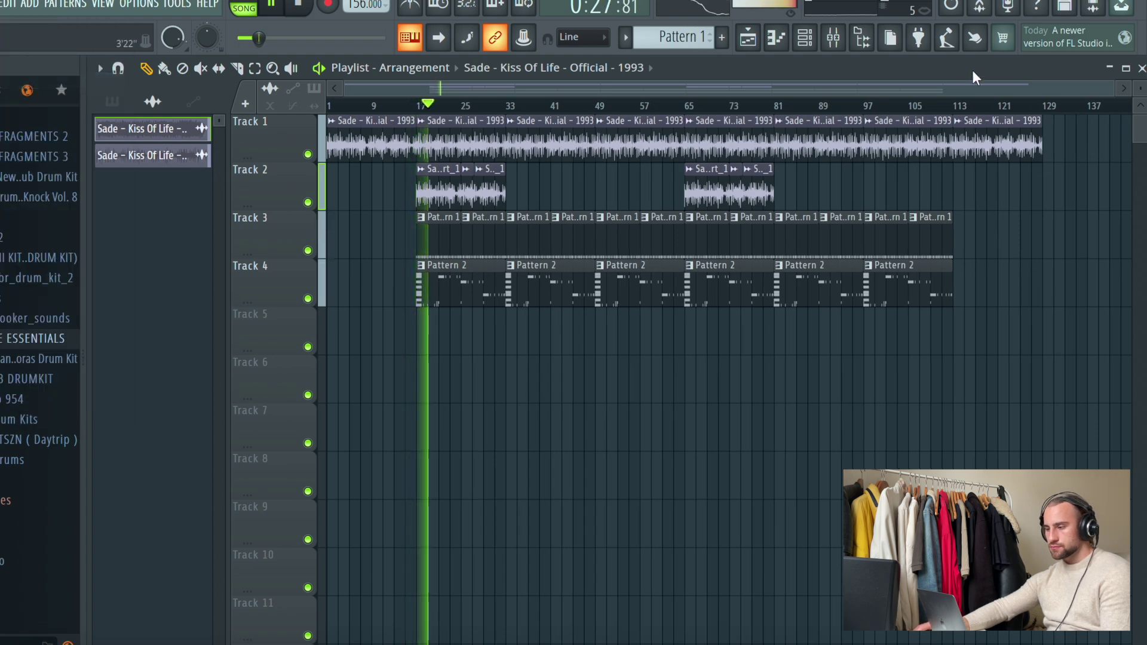
Load PanCake2 in slot 4 of mixer Insert 2 and set its beat-synced LFO length to 8 Bars
click(833, 37)
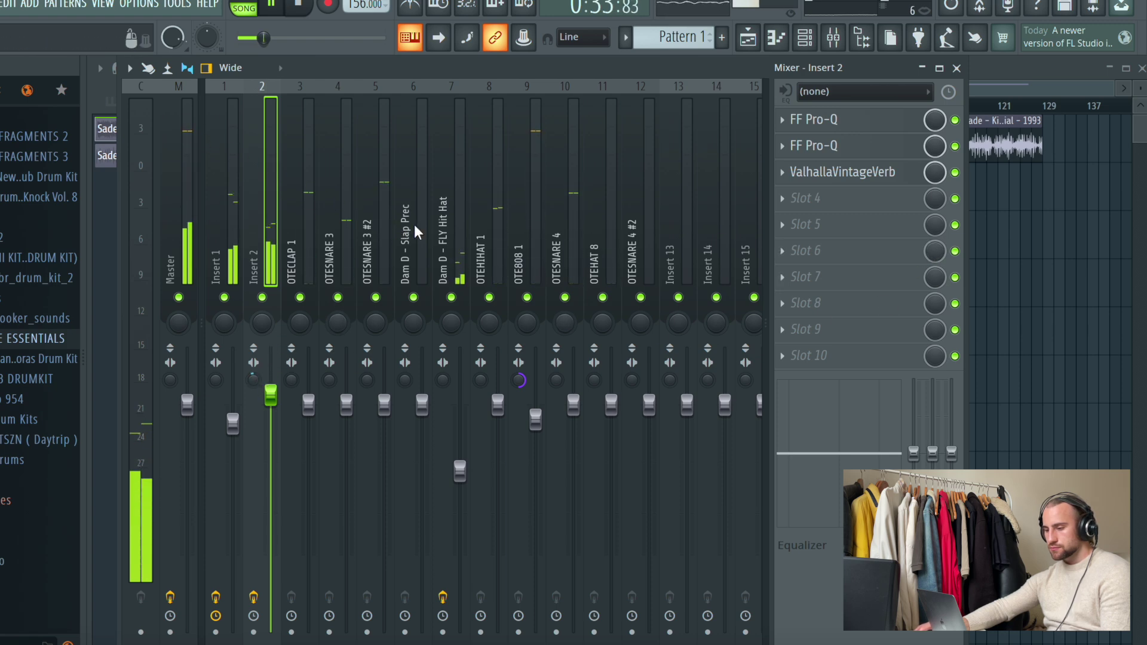
click(457, 210)
click(269, 179)
key(space)
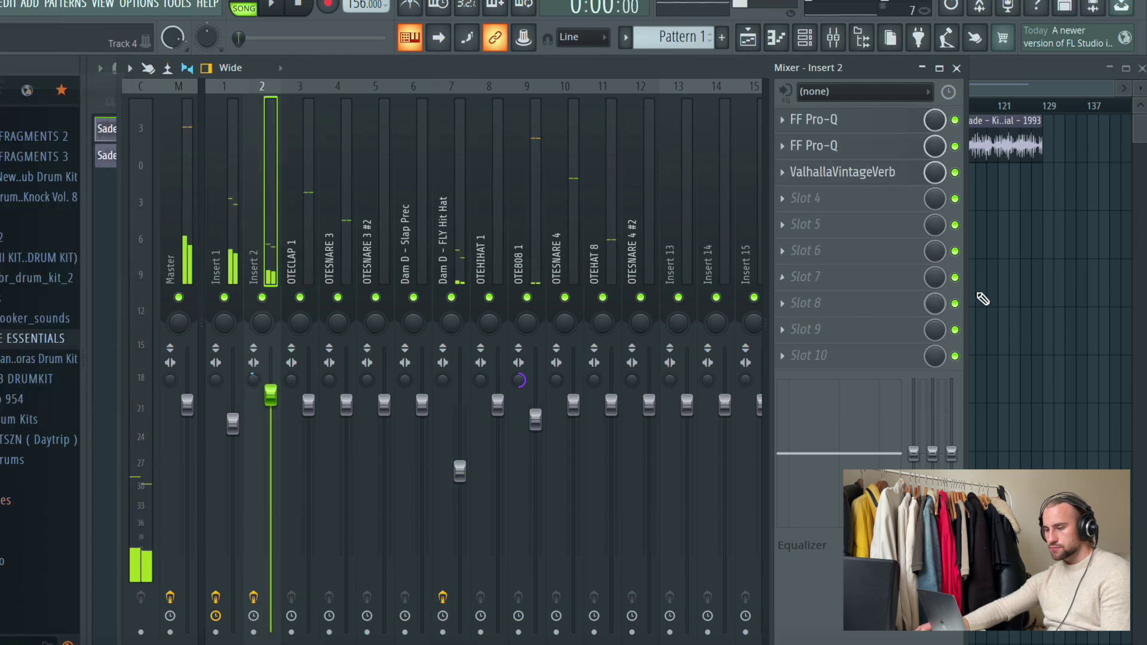
click(905, 206)
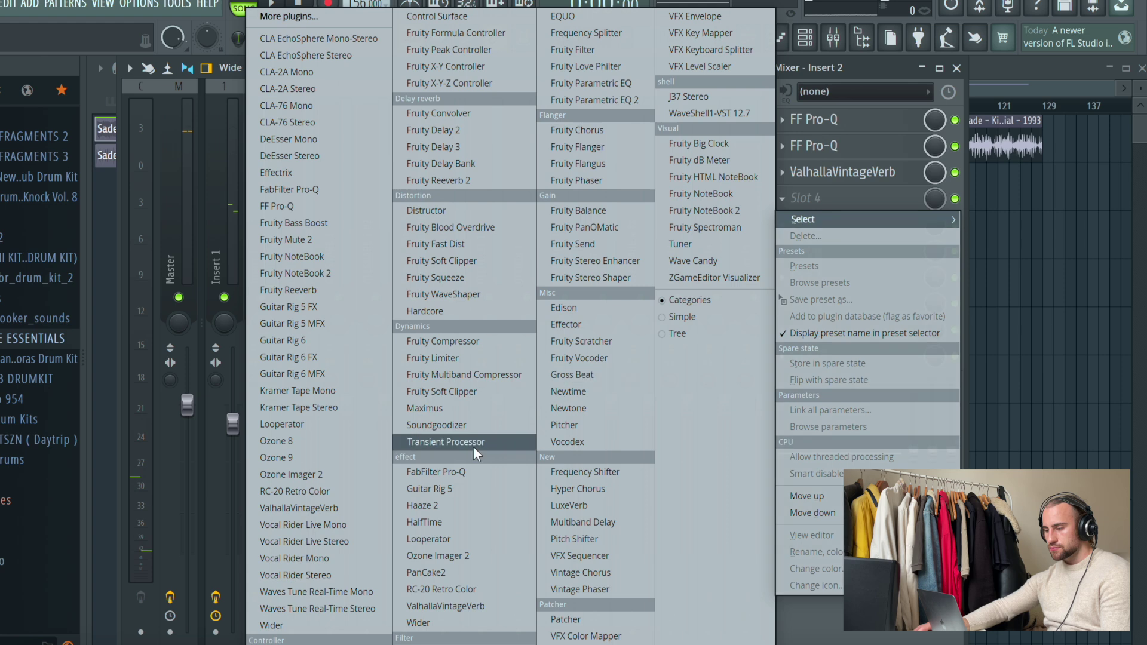
click(494, 574)
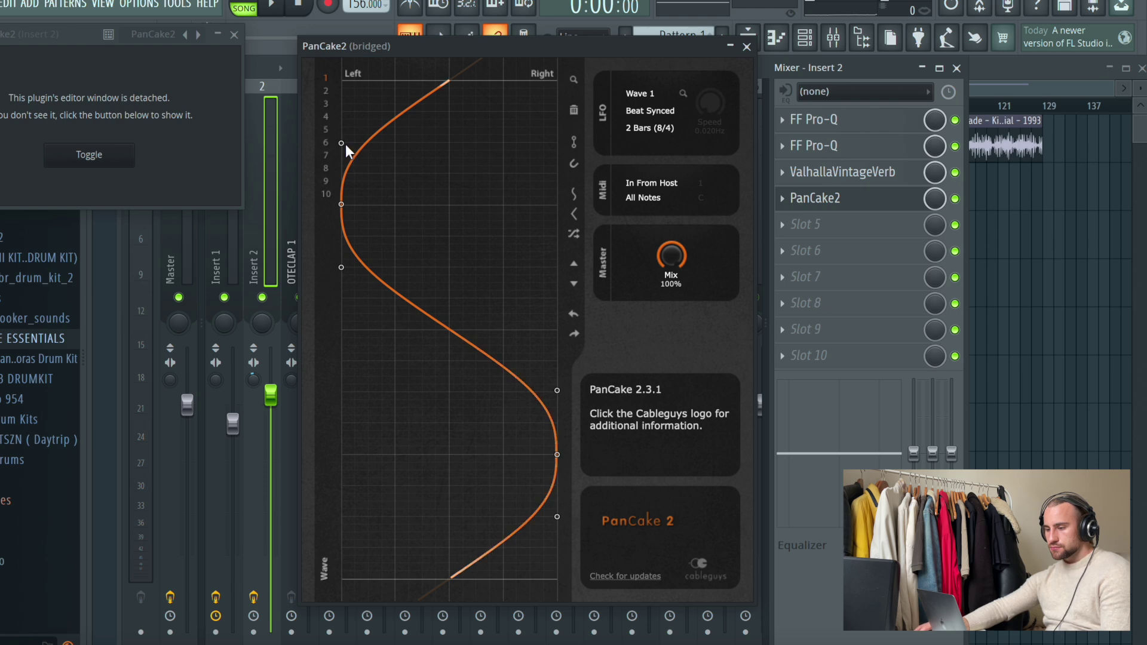
click(650, 128)
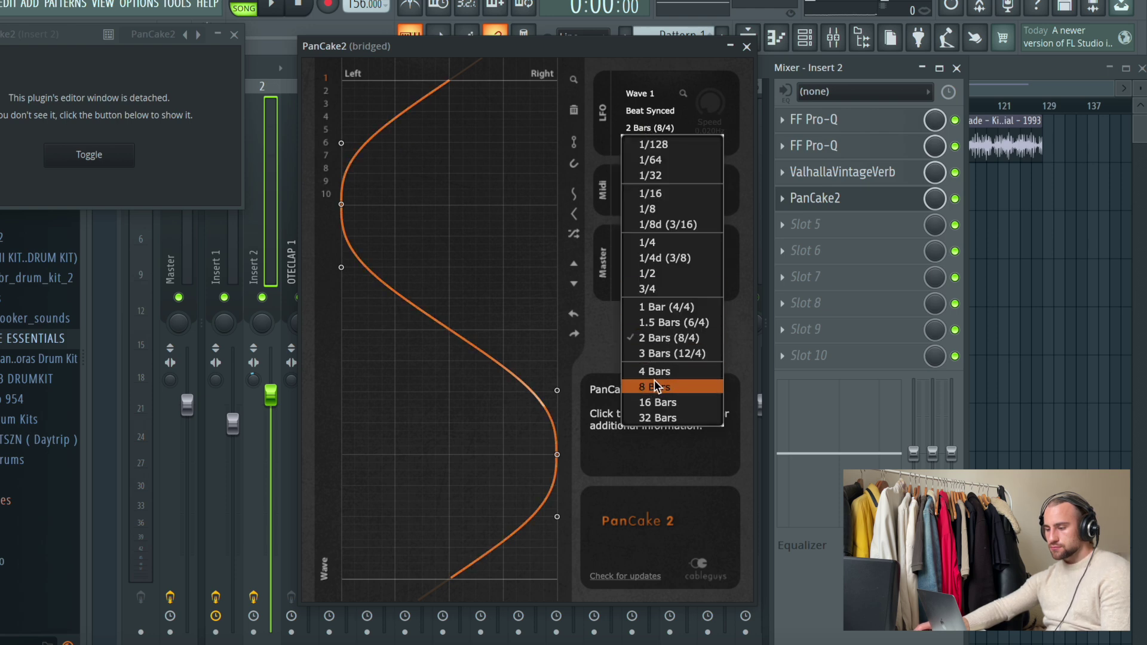
click(654, 387)
drag(342, 144, 557, 150)
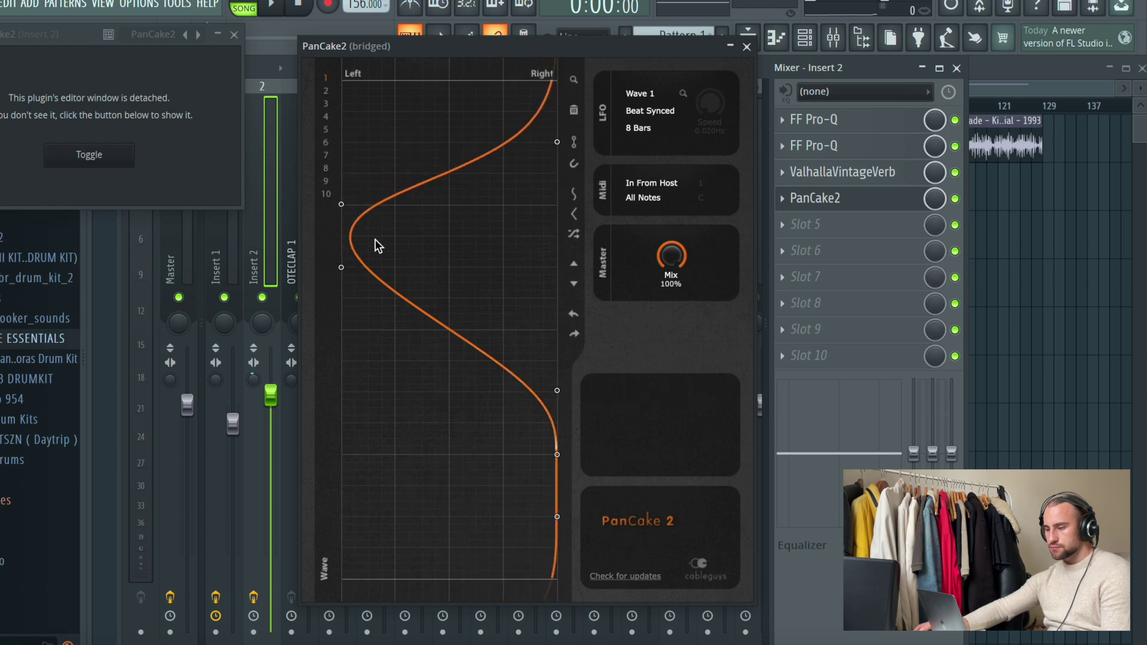
drag(341, 269, 556, 271)
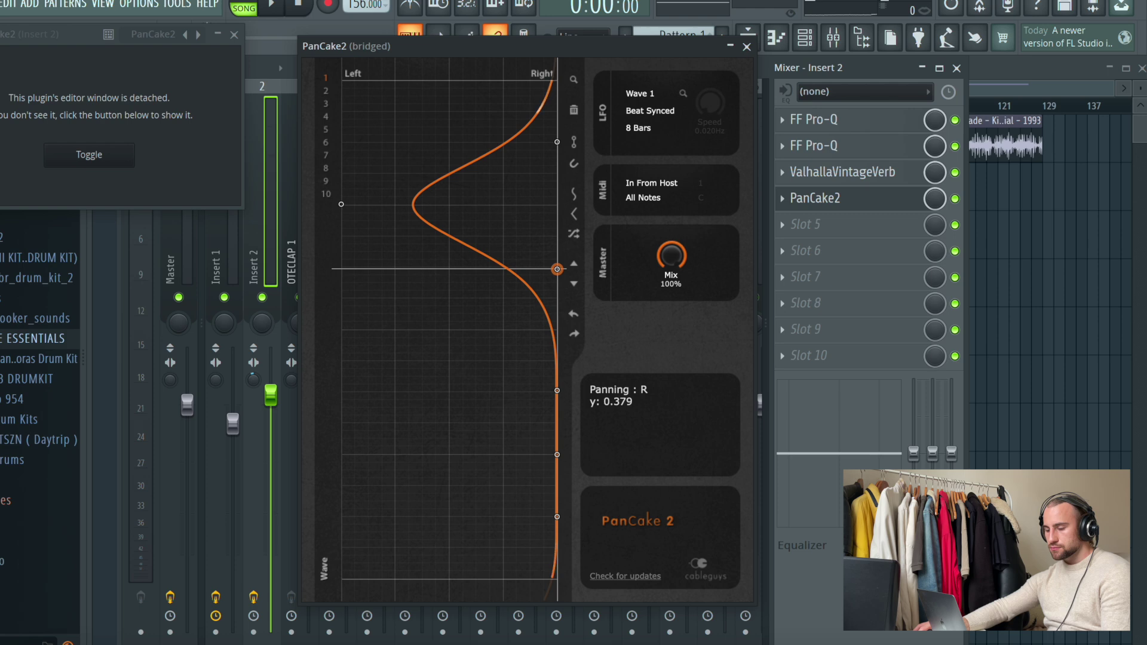
drag(341, 204, 556, 209)
drag(556, 390, 341, 390)
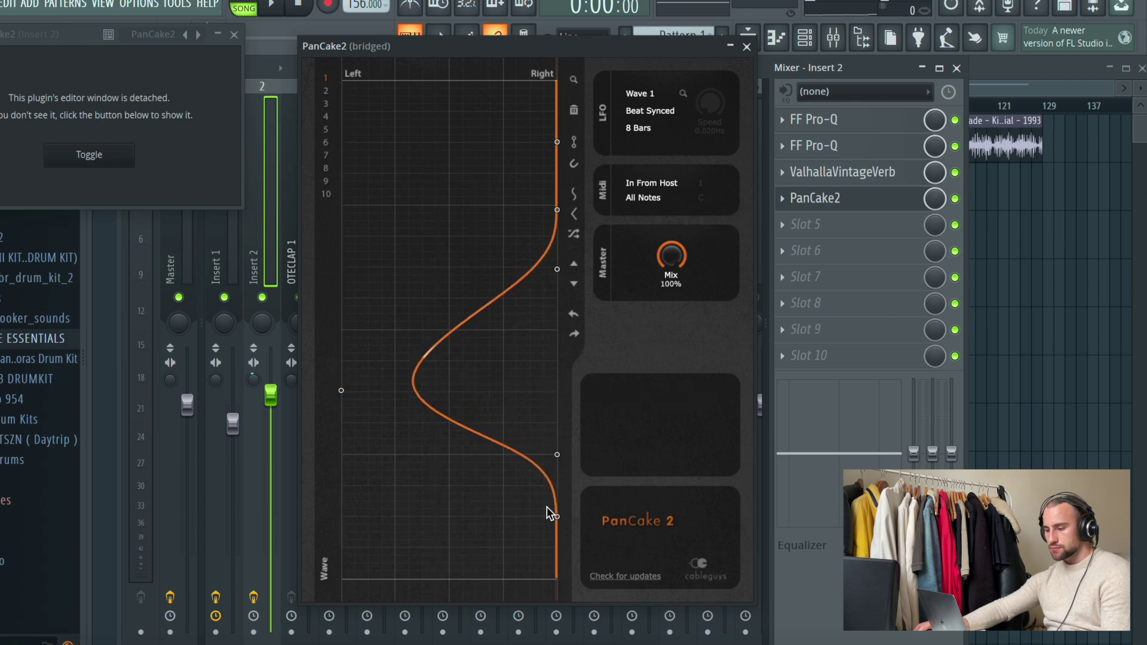
drag(555, 517, 341, 509)
drag(556, 454, 341, 456)
Reset the PanCake2 wave and flip its two outer points so panning swings fully right first and left second
click(574, 195)
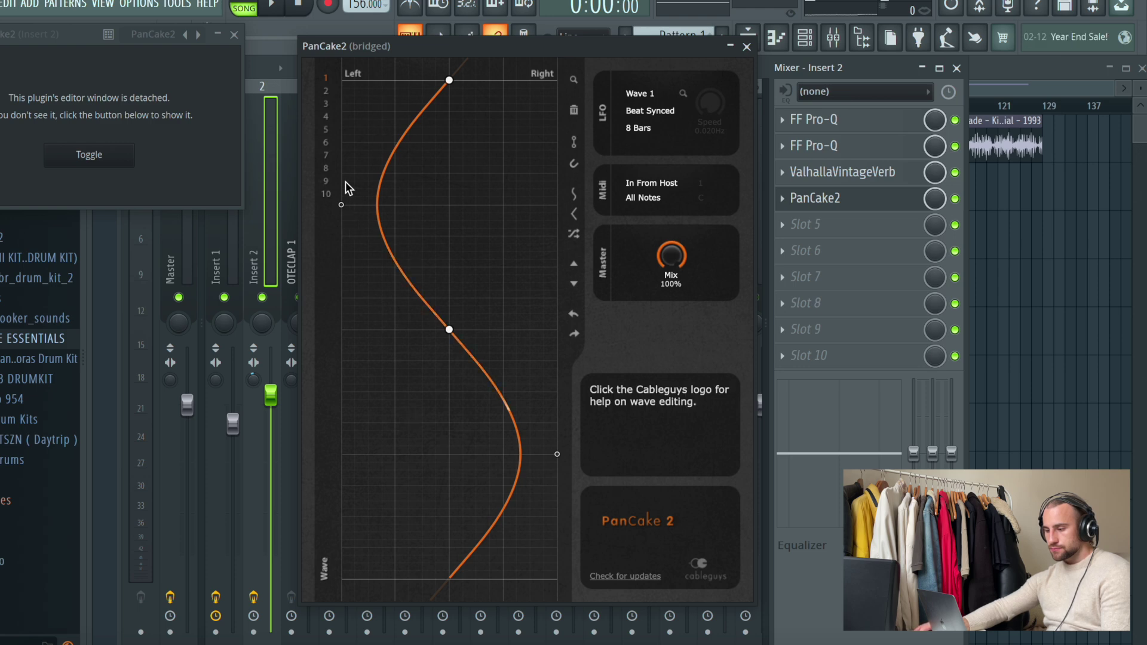
drag(339, 205, 557, 205)
drag(557, 455, 341, 448)
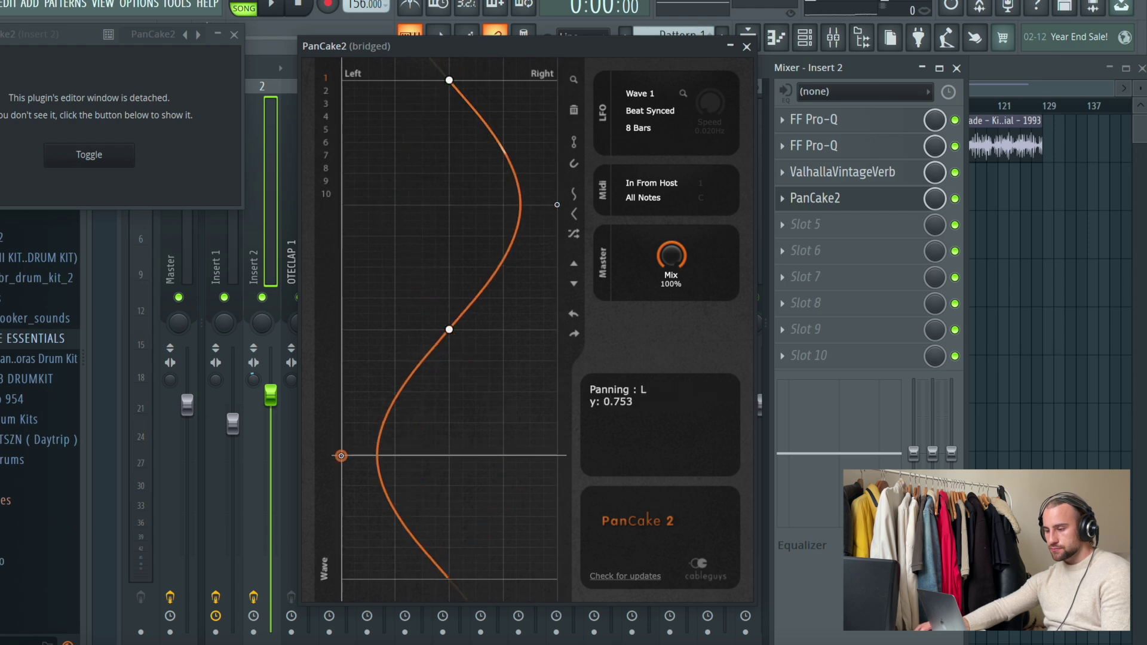
Play the song from the start, close PanCake2 and inspect the clip layout in the playlist
click(270, 5)
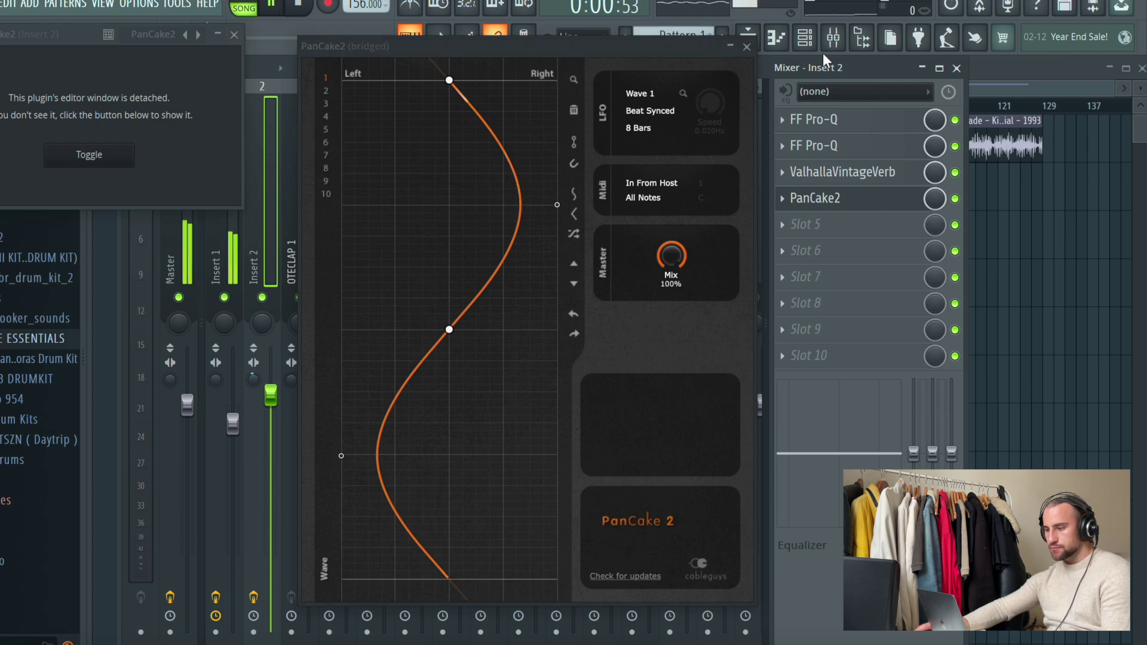
click(746, 46)
click(234, 35)
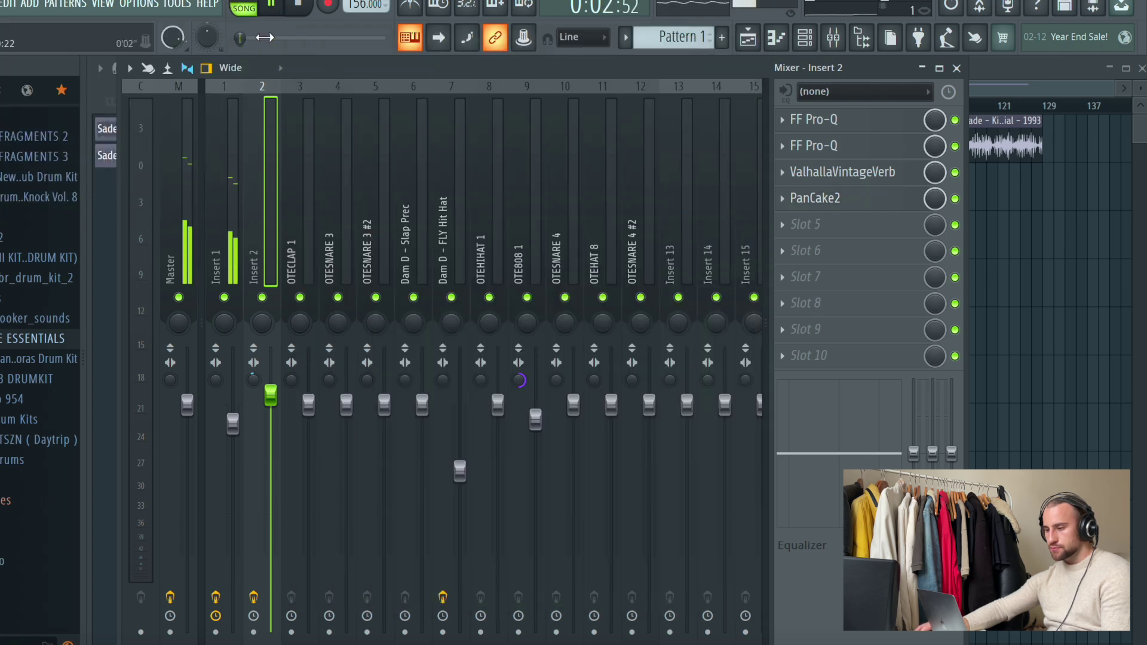
click(768, 43)
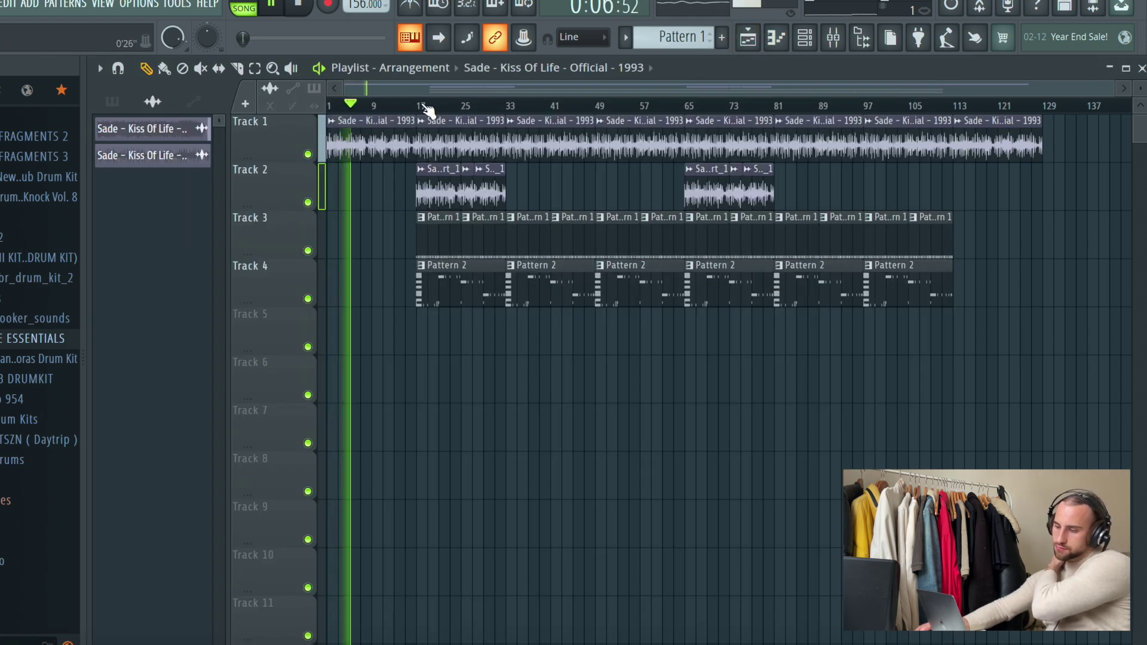
scroll(375, 111, up, 6)
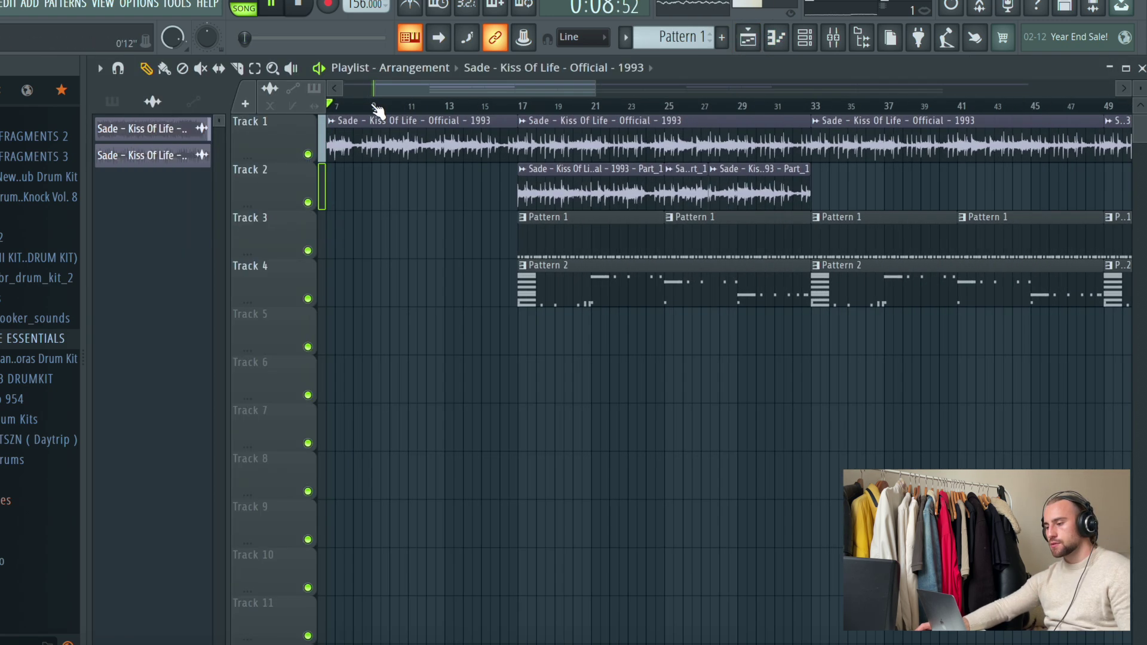
scroll(373, 110, down, 5)
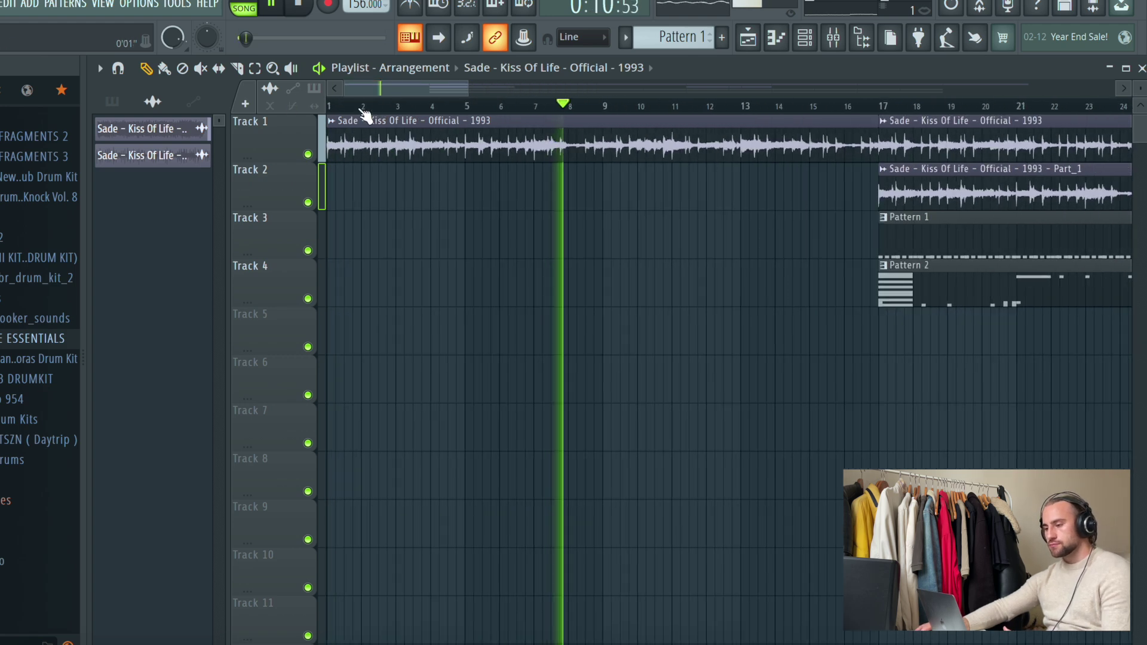
scroll(556, 113, down, 2)
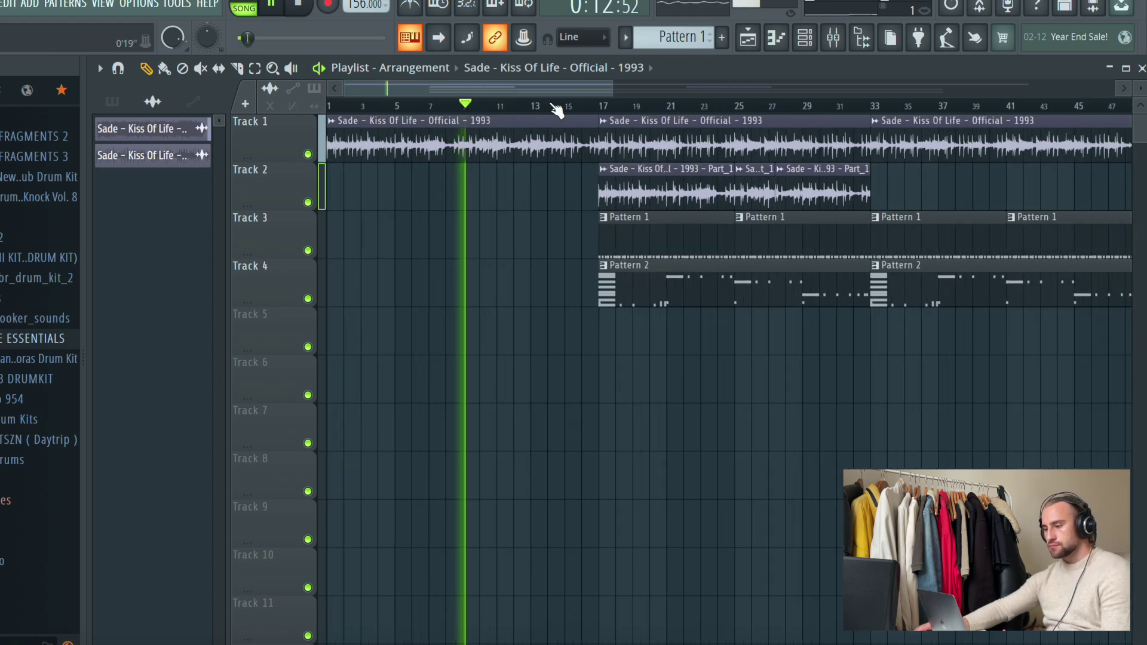
scroll(576, 112, down, 5)
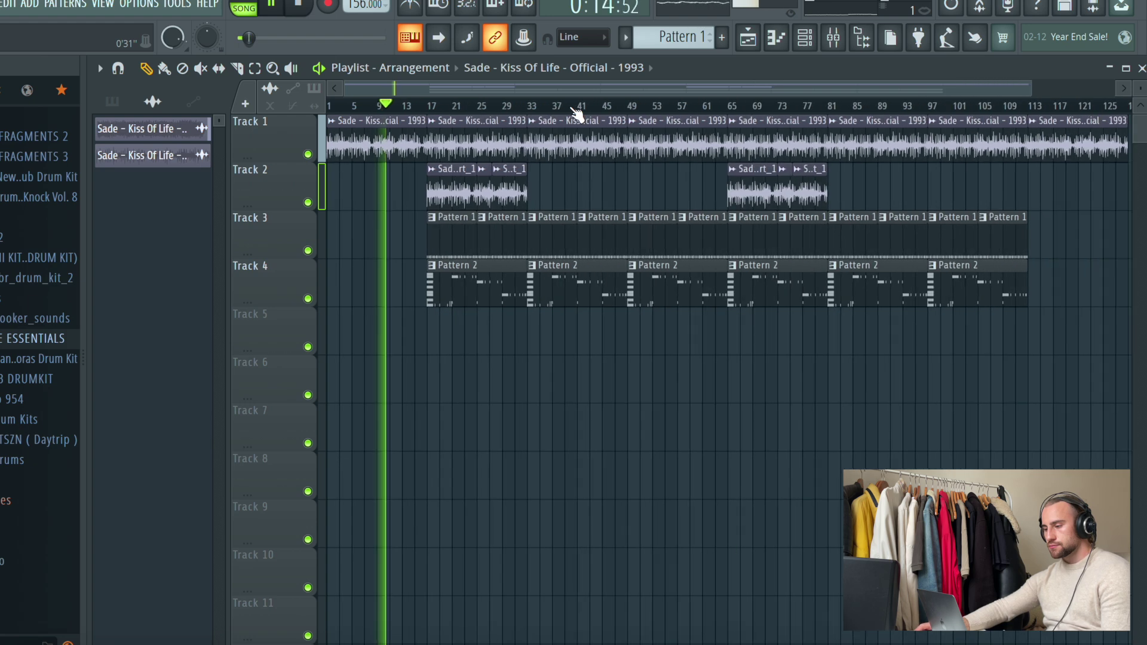
Load FF Pro-Q in slot 2 of the Master mixer track
click(834, 37)
click(181, 136)
click(812, 147)
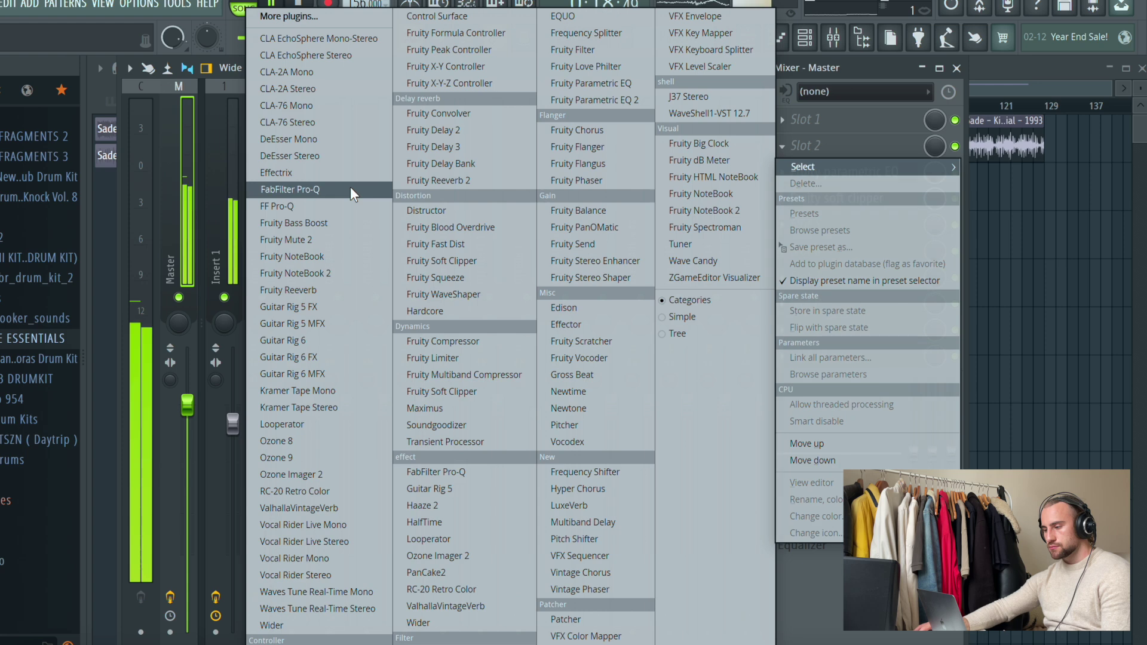
click(299, 207)
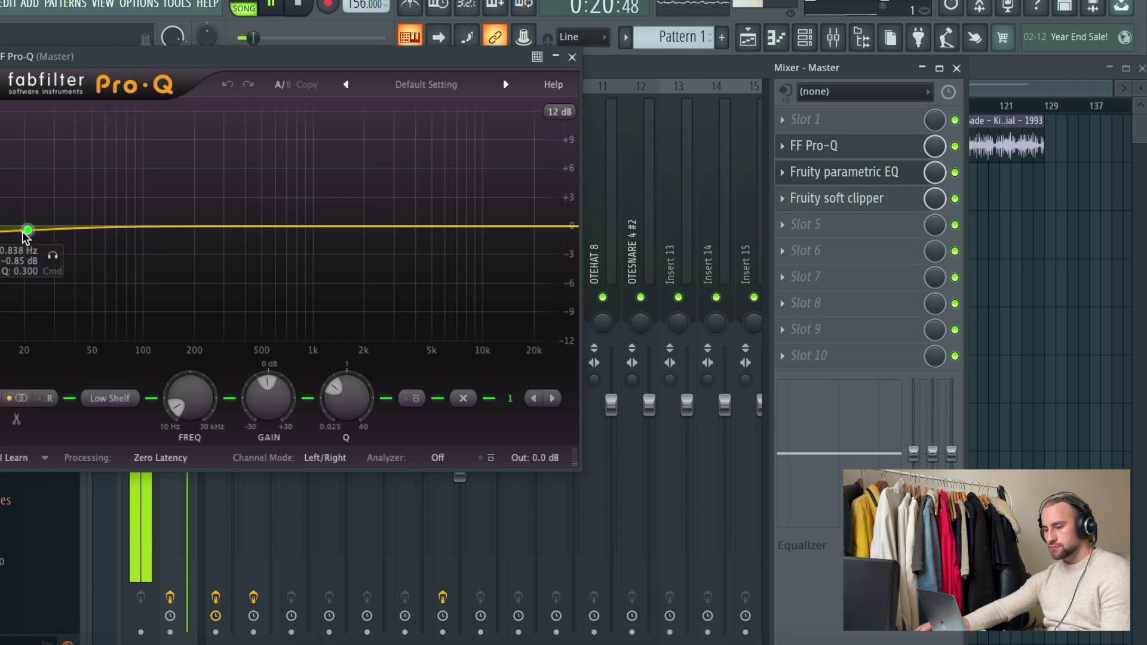
Add a gentle high shelf in Pro-Q on the Master at about 11 kHz with +0.76 dB gain, and close the equalizer
click(490, 223)
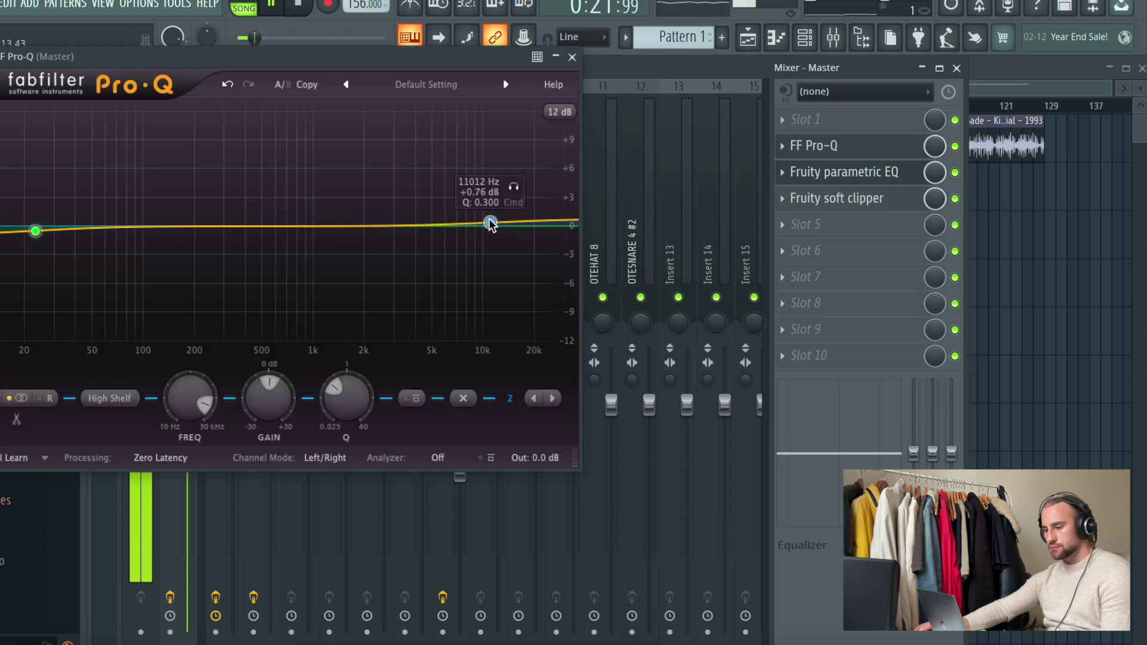
click(573, 58)
Load Fruity Mute 2 in slot 1 of the Master mixer track and create an automation clip for its mix level
click(808, 118)
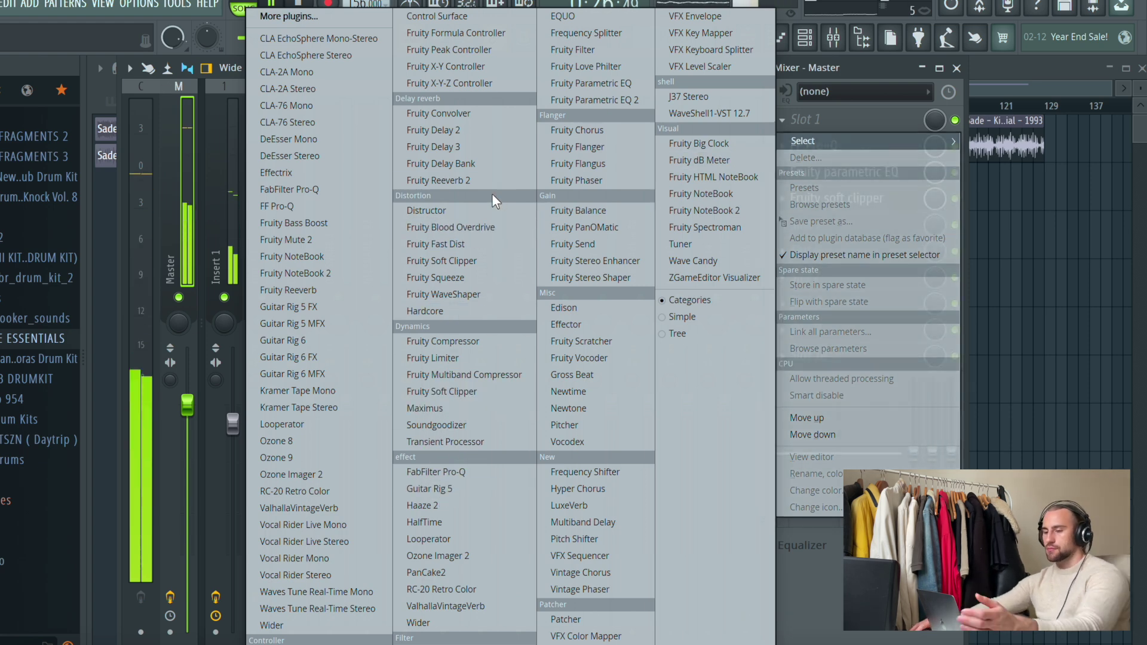
click(286, 240)
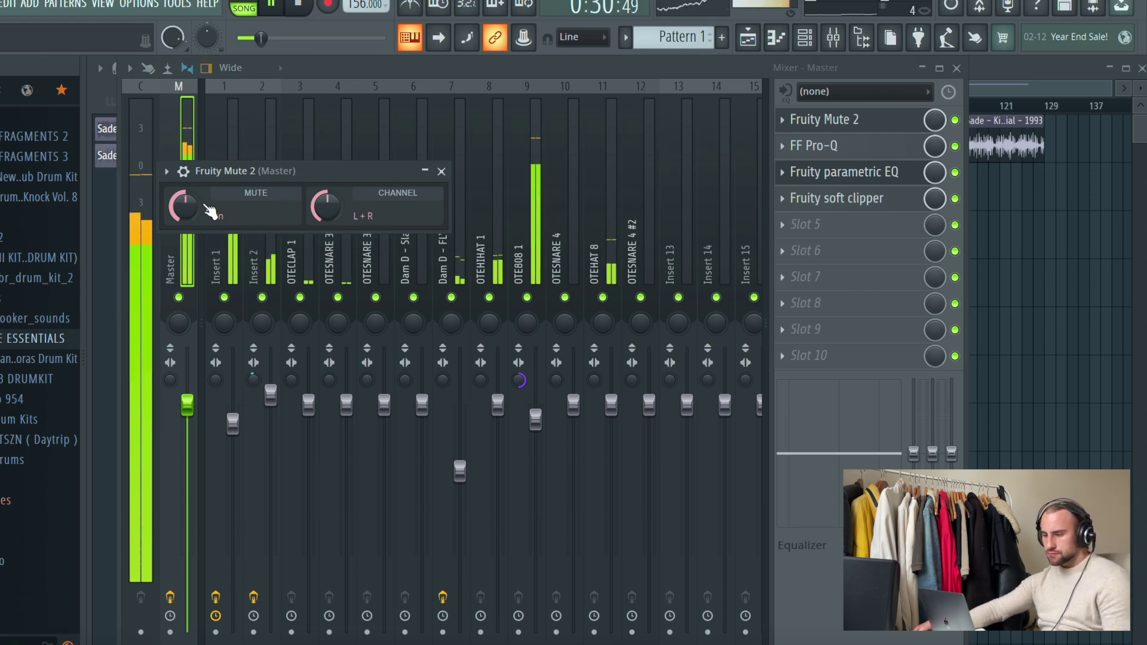
right_click(937, 120)
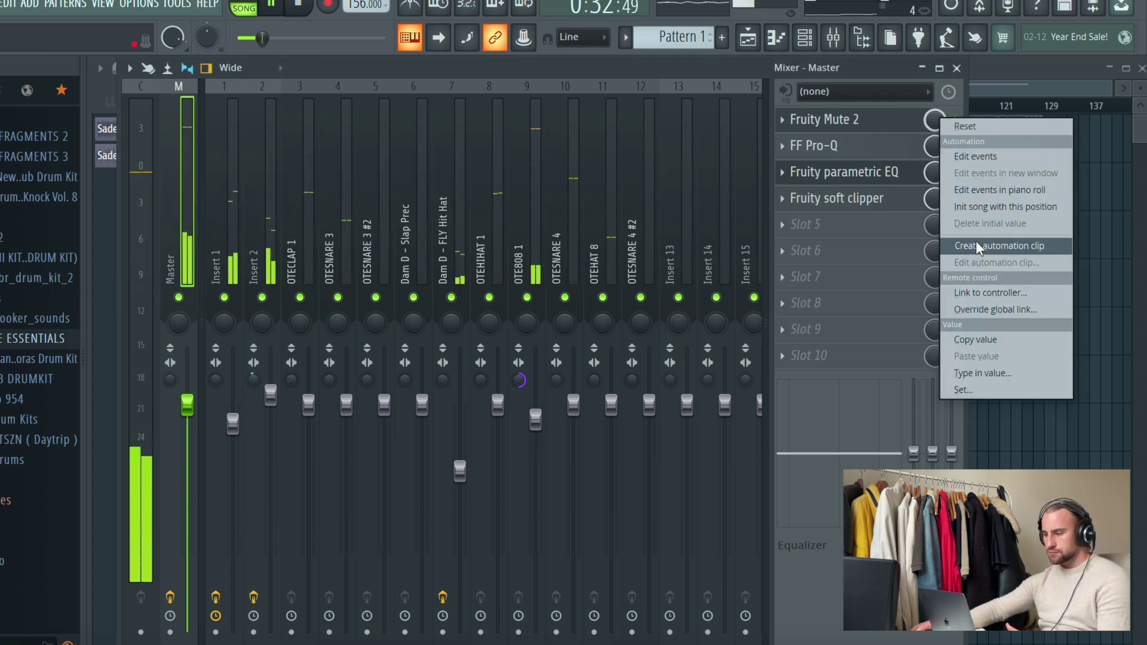
click(978, 245)
Shape the Mute 2 mix-level clip to drop quickly at the song's start and rise at its end, and check Fruity Mute 2's settings
drag(1038, 354, 1037, 378)
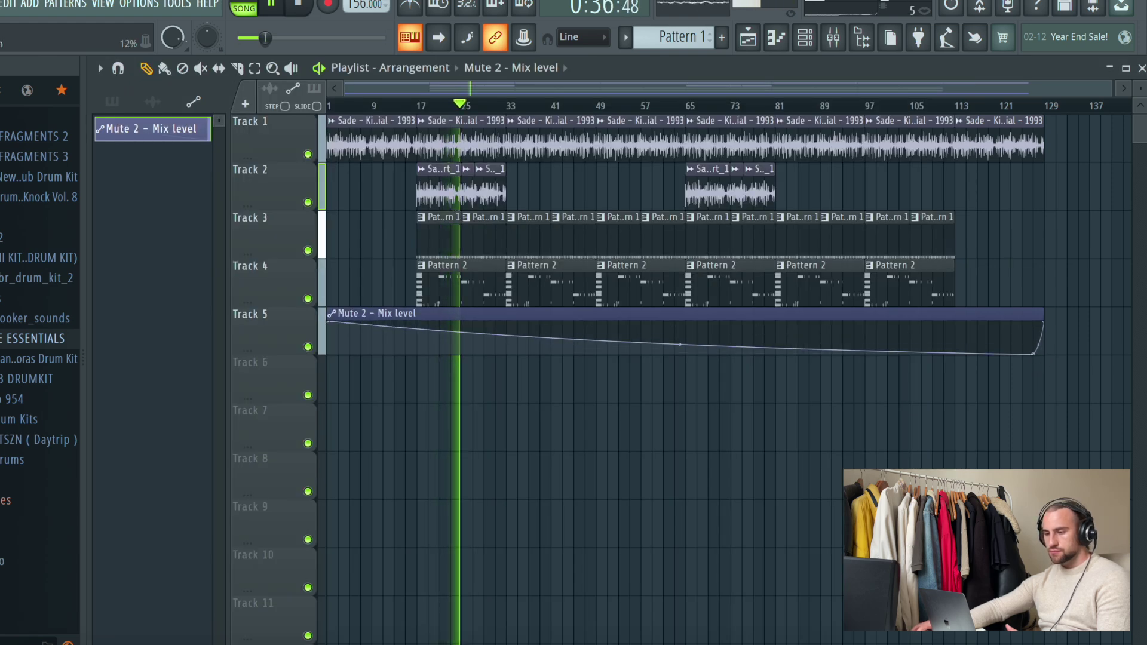
drag(324, 348, 338, 373)
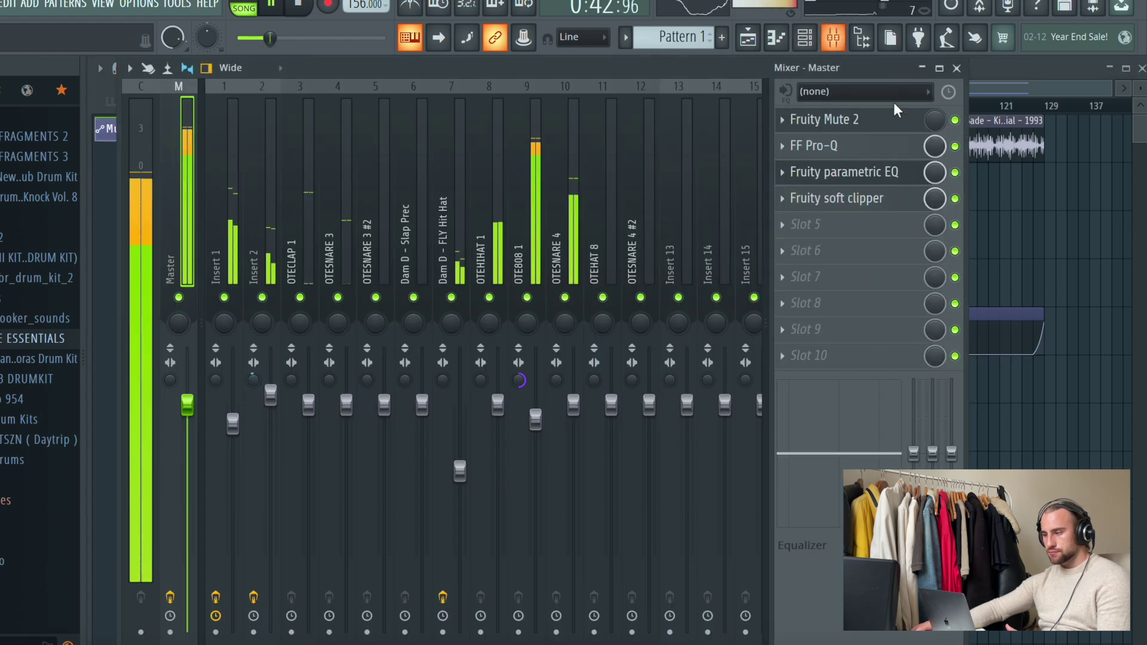
click(833, 37)
click(878, 121)
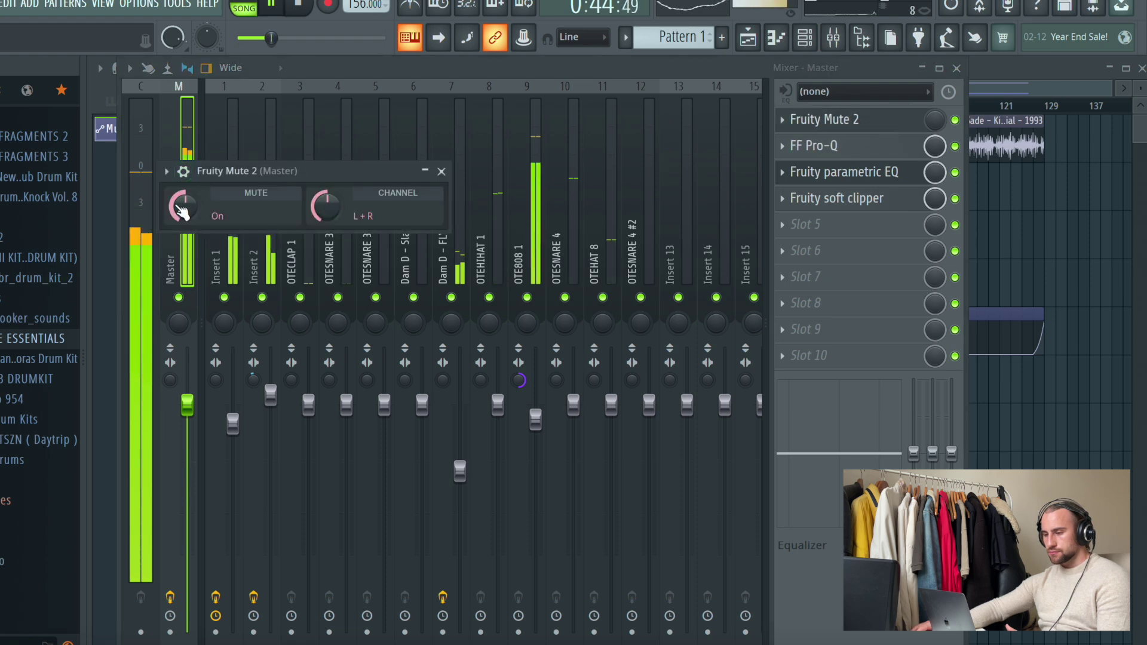
key(F5)
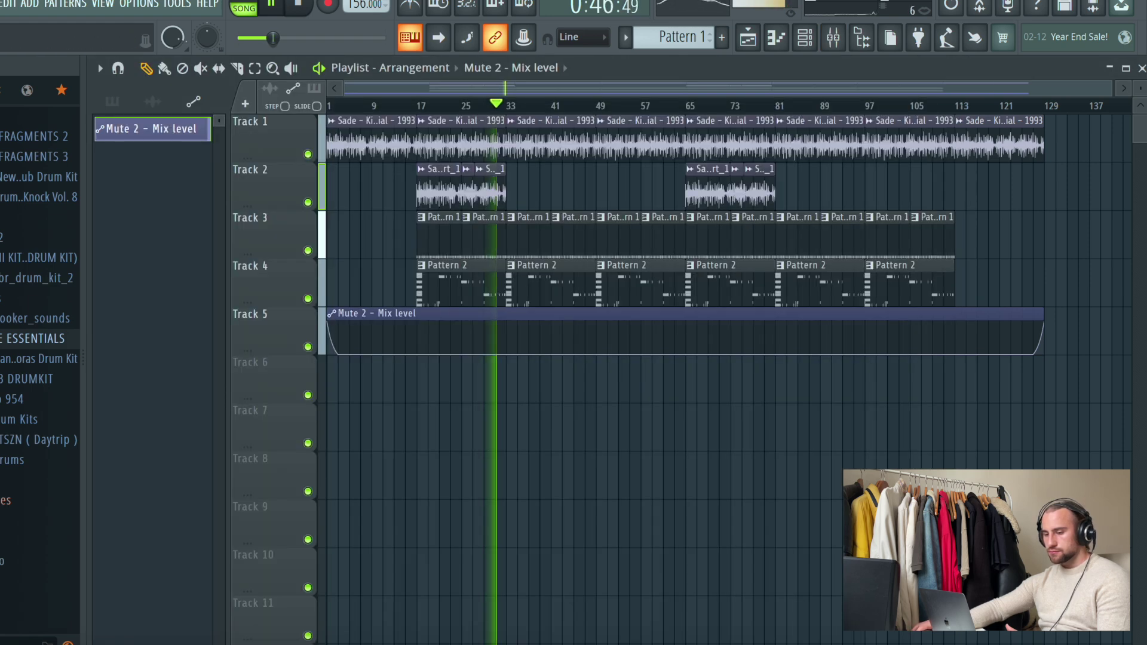
Add the OTEVINYL sample to Track 6 and repeat it to fill bars 1 to 17
click(8, 338)
scroll(16, 549, down, 6)
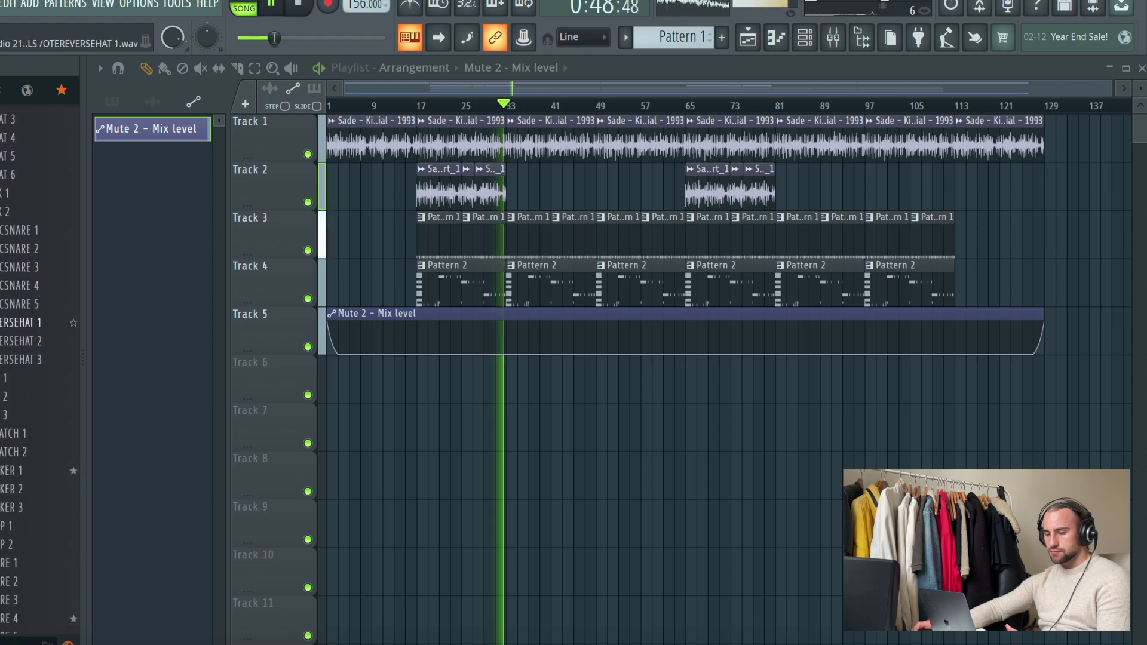
scroll(14, 418, down, 8)
drag(16, 378, 363, 386)
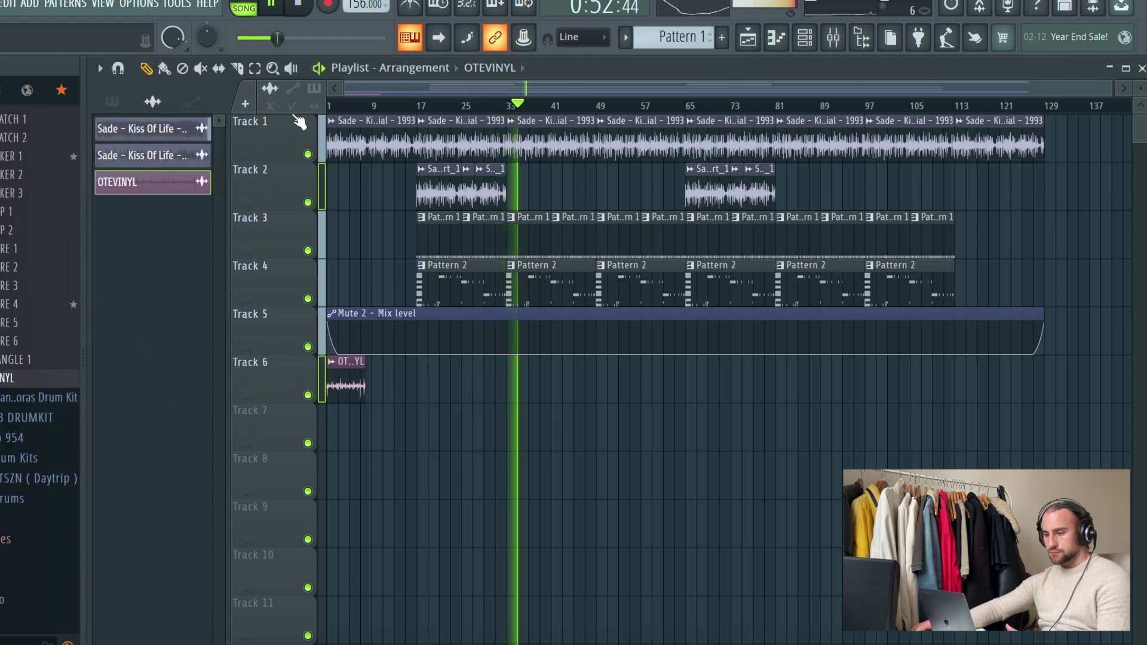
drag(363, 394, 366, 400)
click(373, 394)
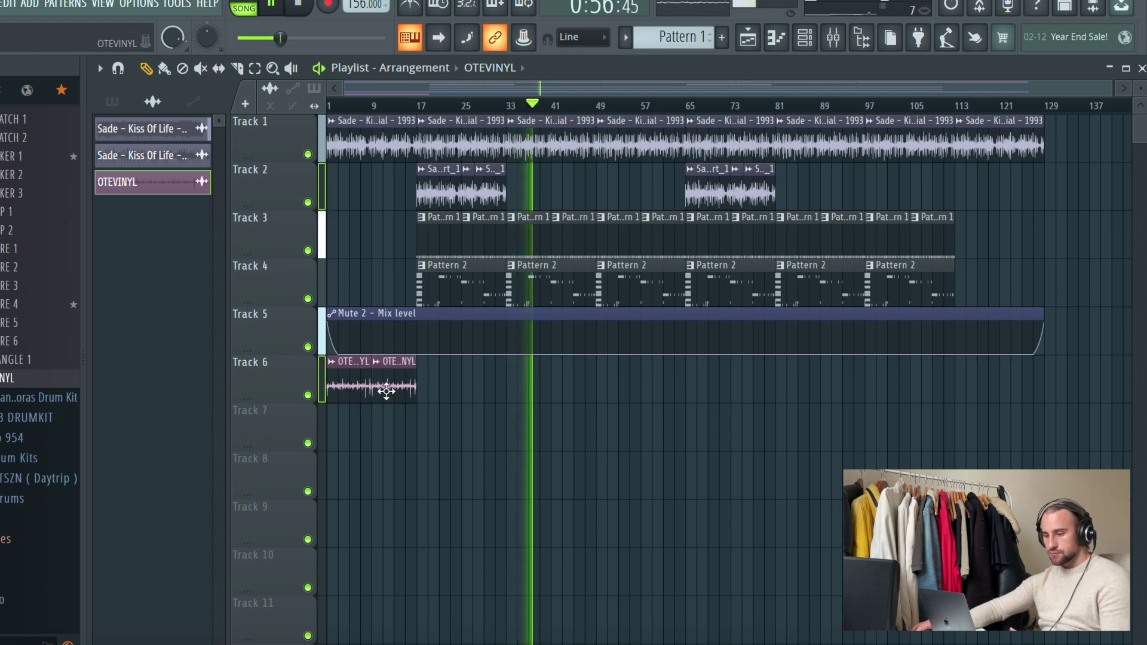
Place two more OTEVINYL clips on Track 6 to cover bars 113 to 129
double_click(384, 392)
right_click(420, 271)
click(436, 289)
key(Escape)
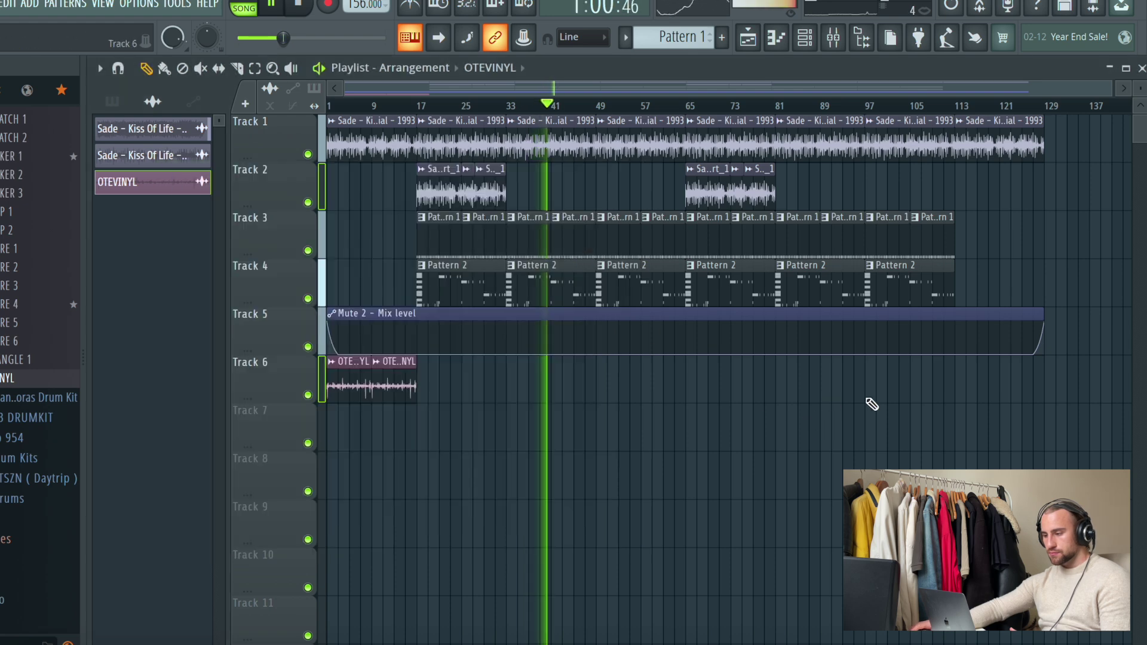
click(882, 389)
drag(882, 388, 974, 389)
click(1004, 388)
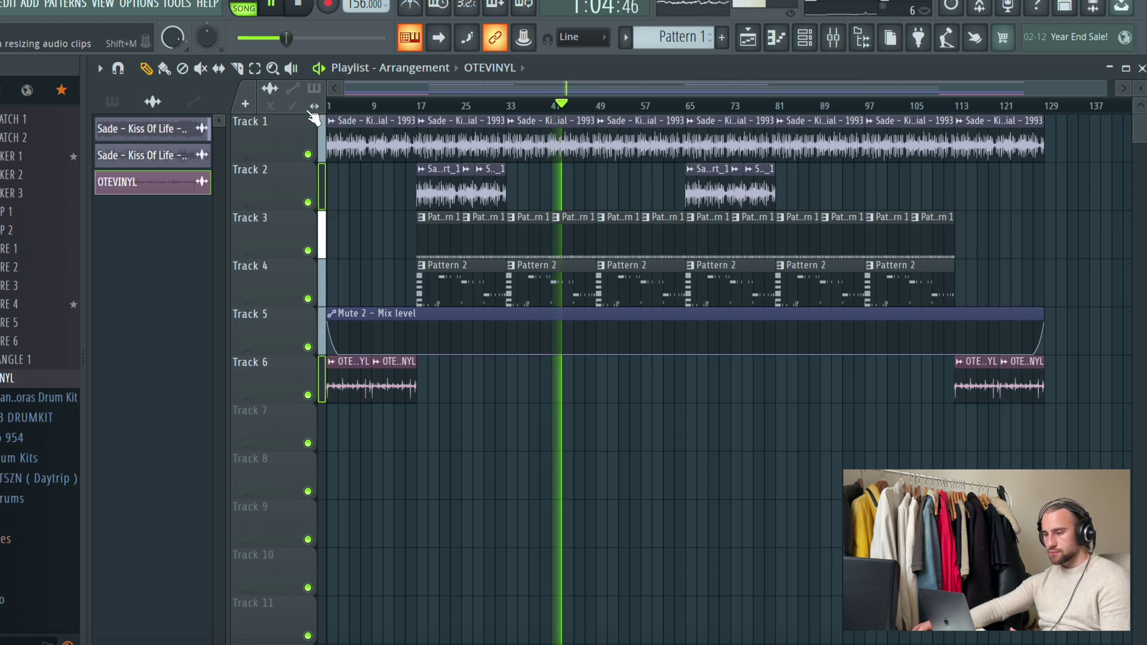
Review the audio and Pattern 1 channels in the Channel rack and close it
click(24, 8)
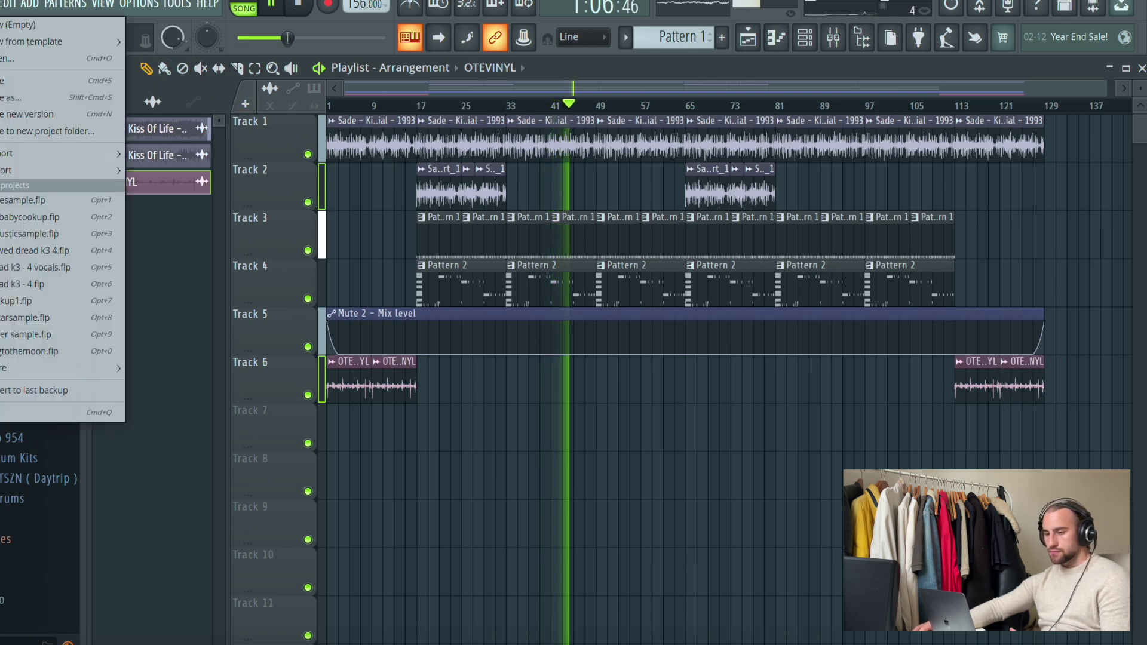
key(Escape)
click(808, 42)
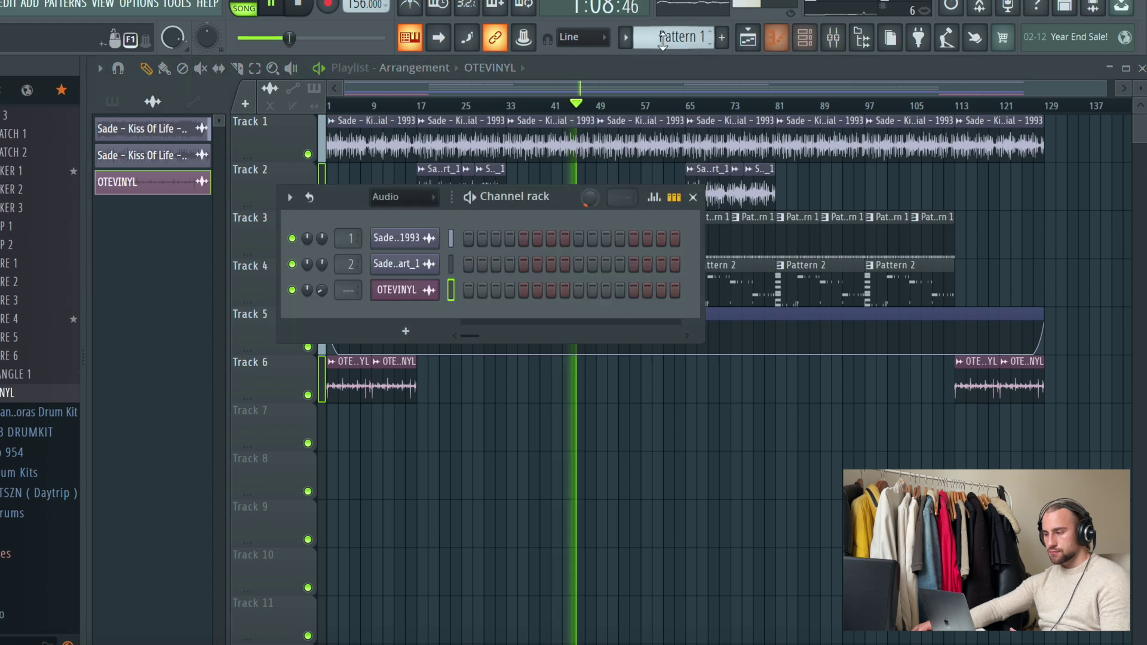
scroll(664, 41, down, 1)
scroll(665, 53, up, 1)
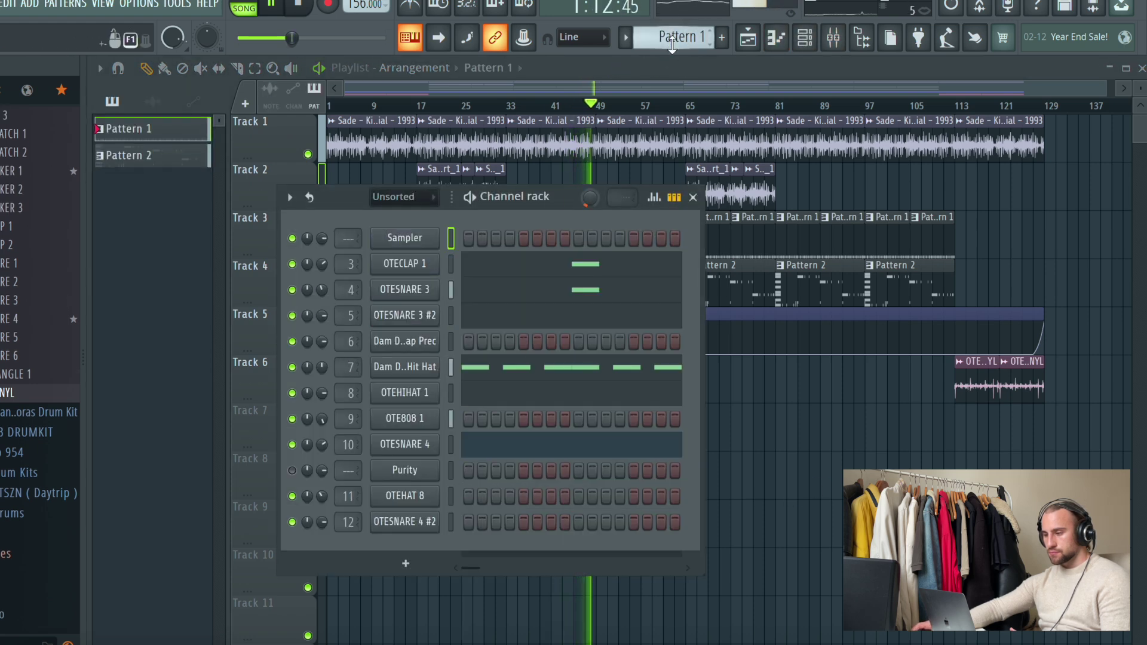
click(693, 197)
Trim about two bars off both ends of the Pattern 2 clips starting at bars 49 and 97 on Track 4
mouse_move(596, 300)
mouse_down()
mouse_move(621, 298)
mouse_move(608, 297)
mouse_up()
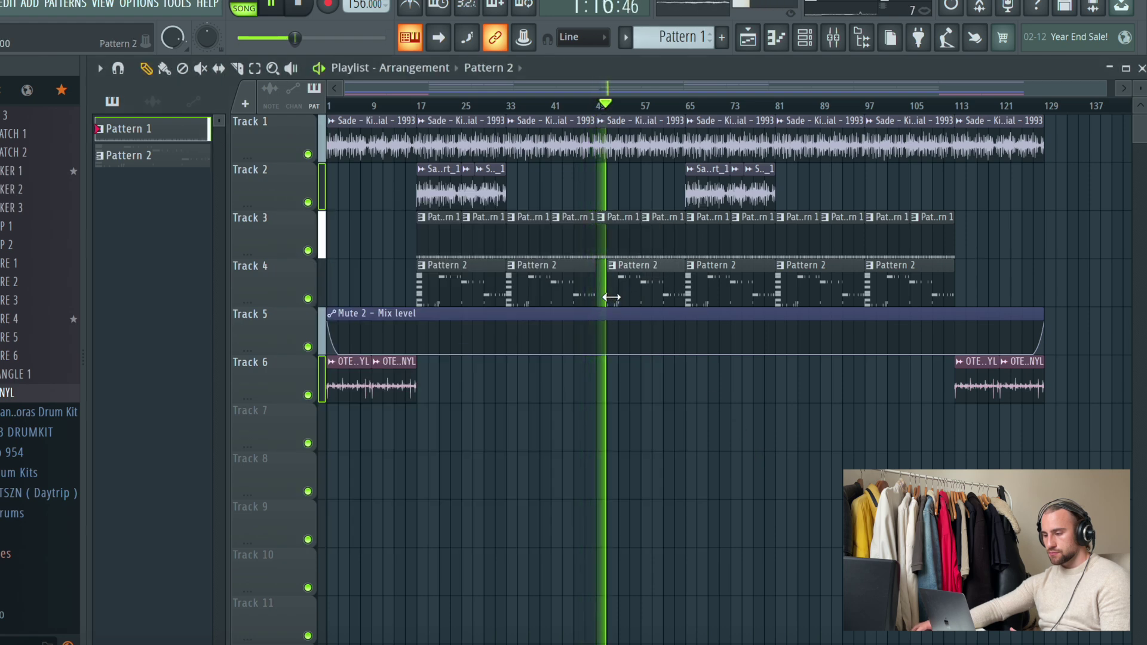
drag(865, 290, 877, 293)
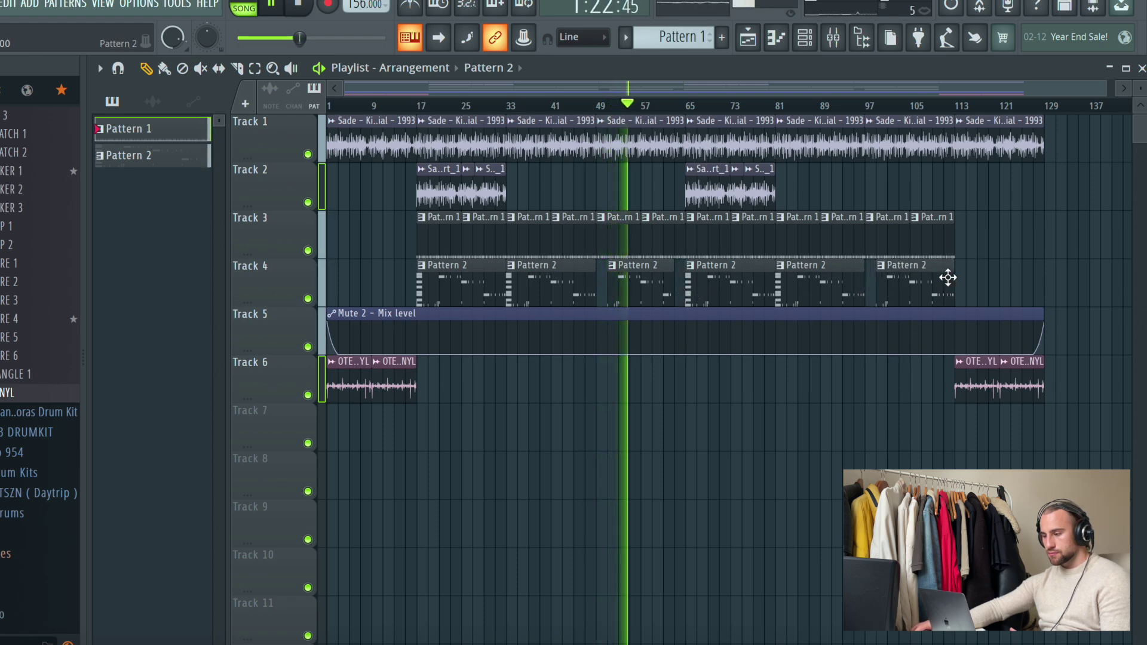
drag(941, 293, 947, 302)
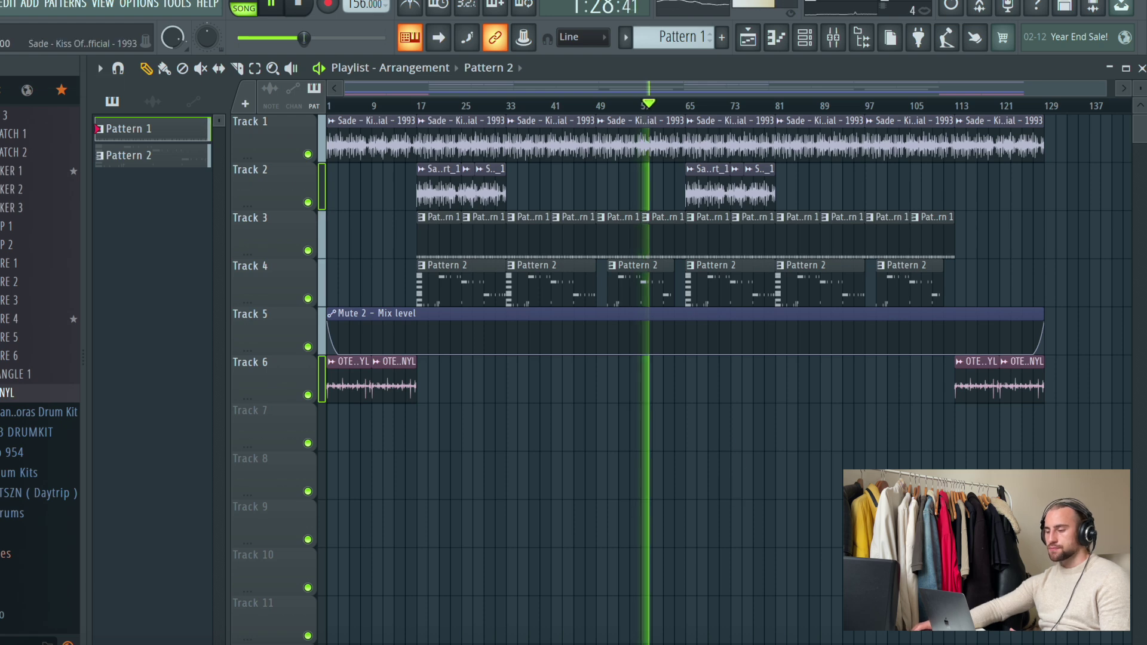
Try an extra OTECLAP 1 note in bar 2 of Pattern 1, removing the extra one near the end of bar 8
key(F6)
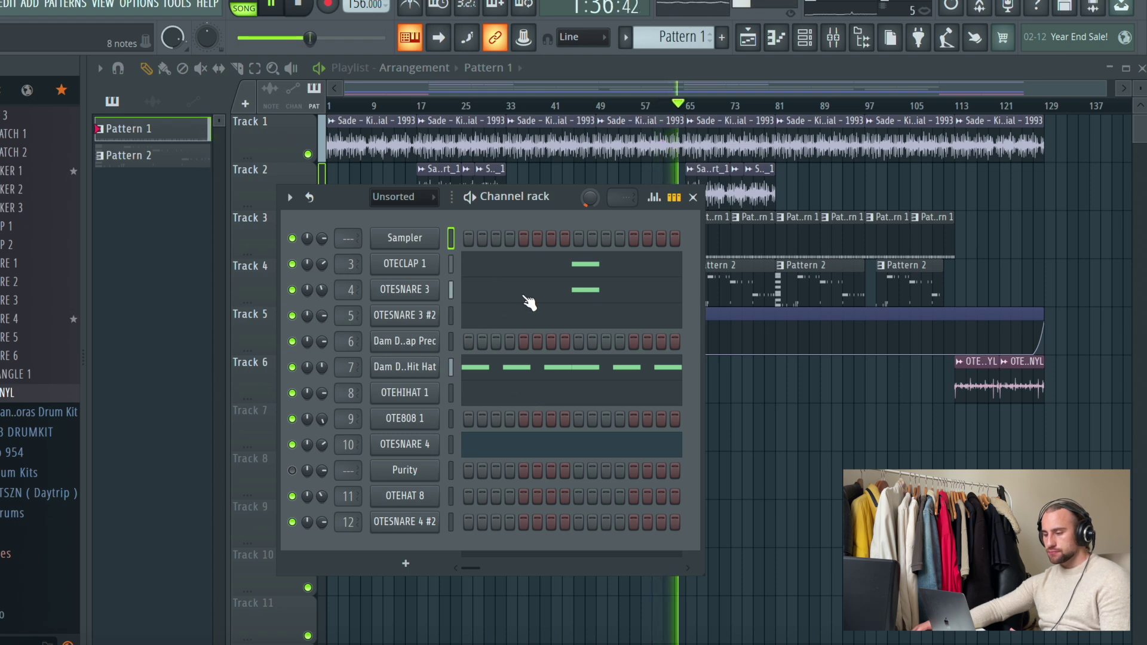
click(525, 276)
key(space)
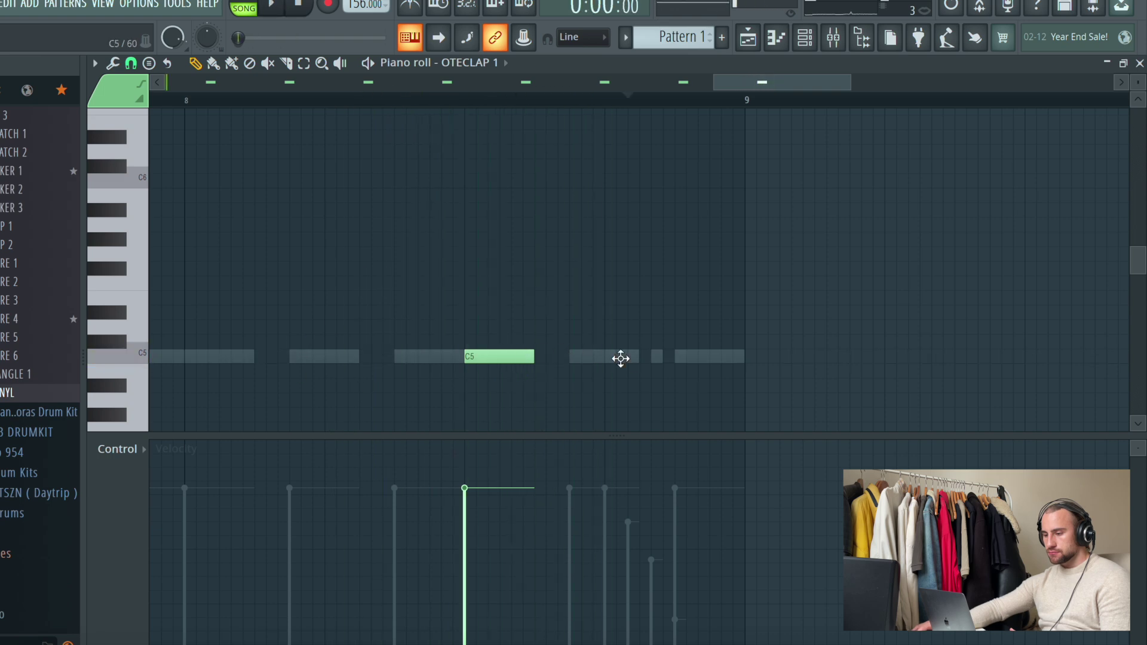
scroll(642, 113, down, 5)
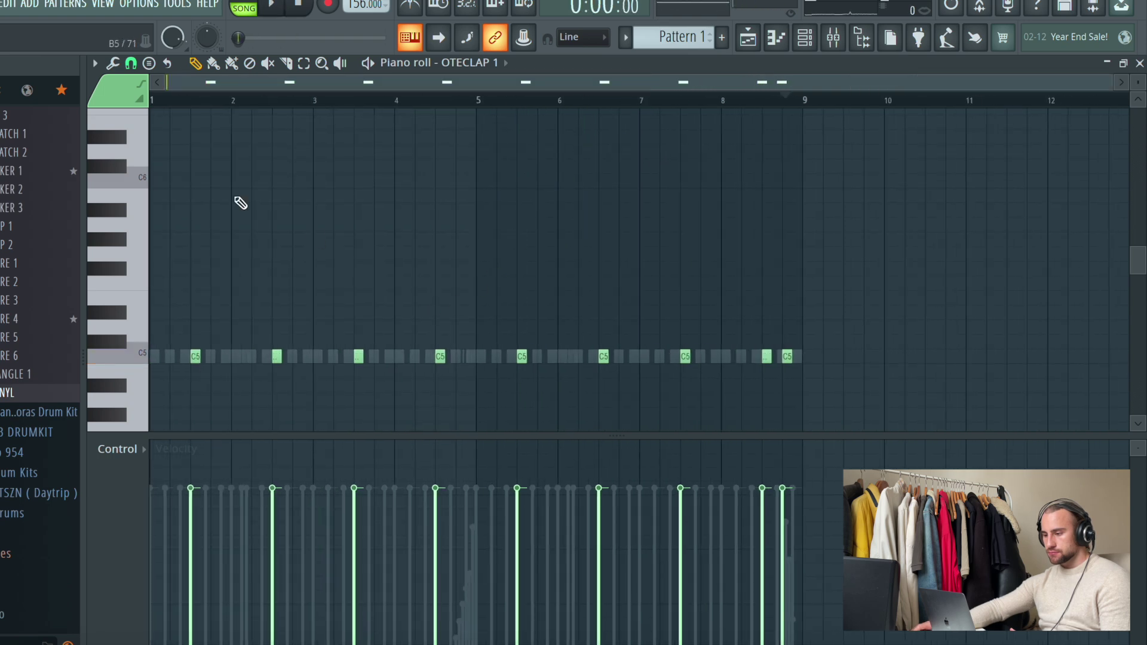
key(space)
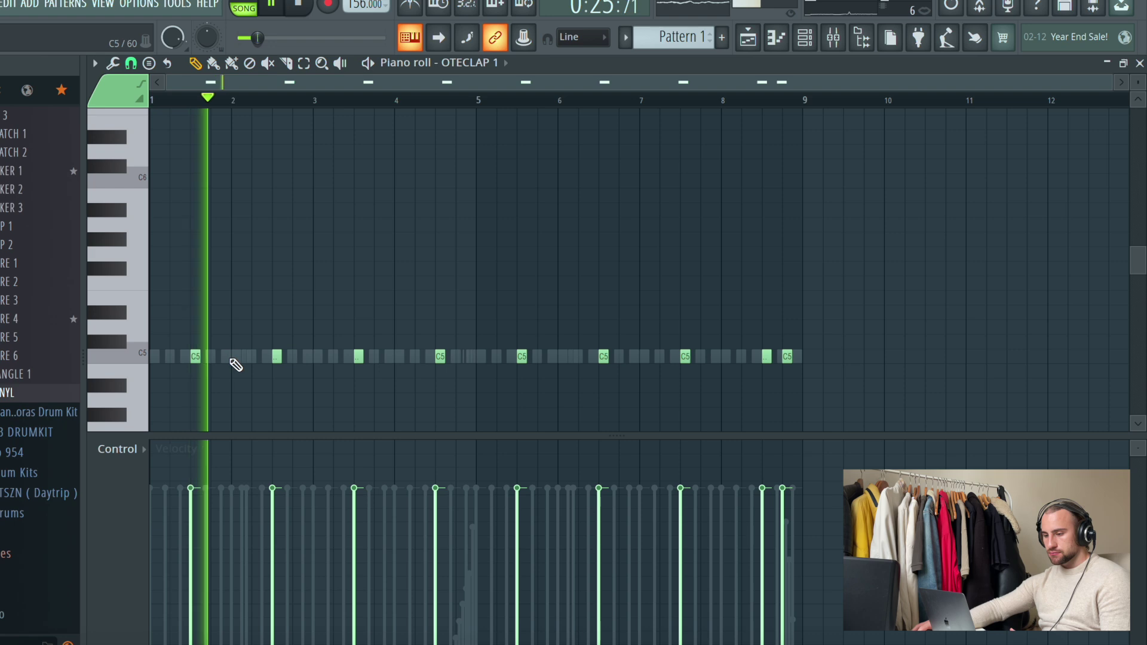
click(300, 356)
right_click(787, 357)
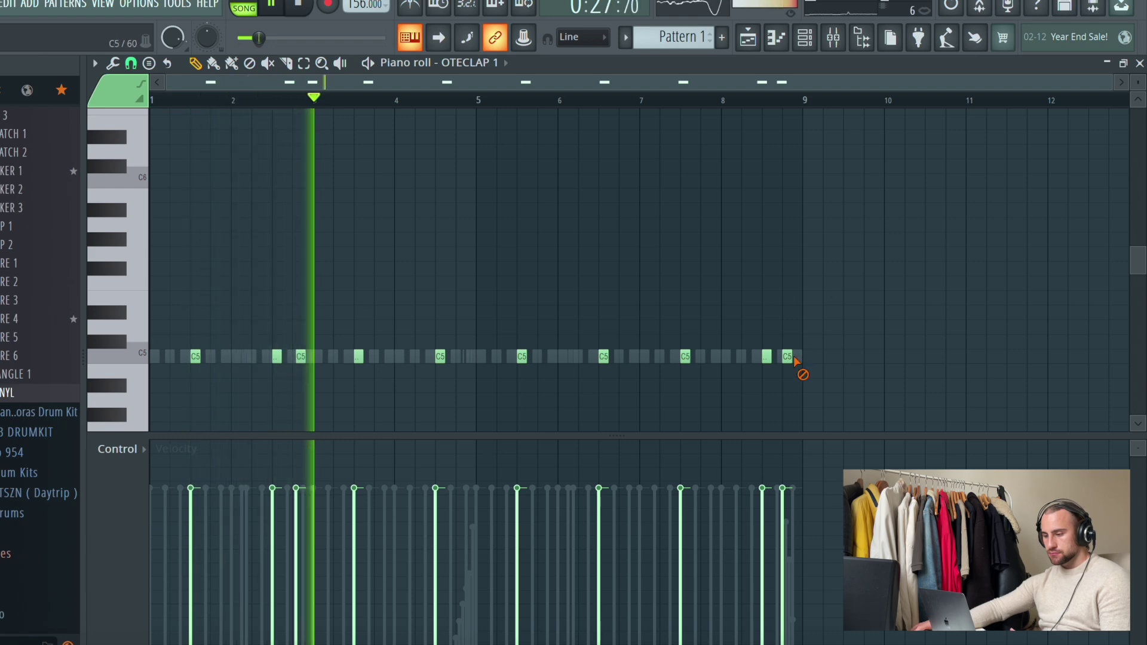
Lower the velocity of the extra OTECLAP 1 note and shift it toward the end of bar 2
scroll(281, 96, up, 4)
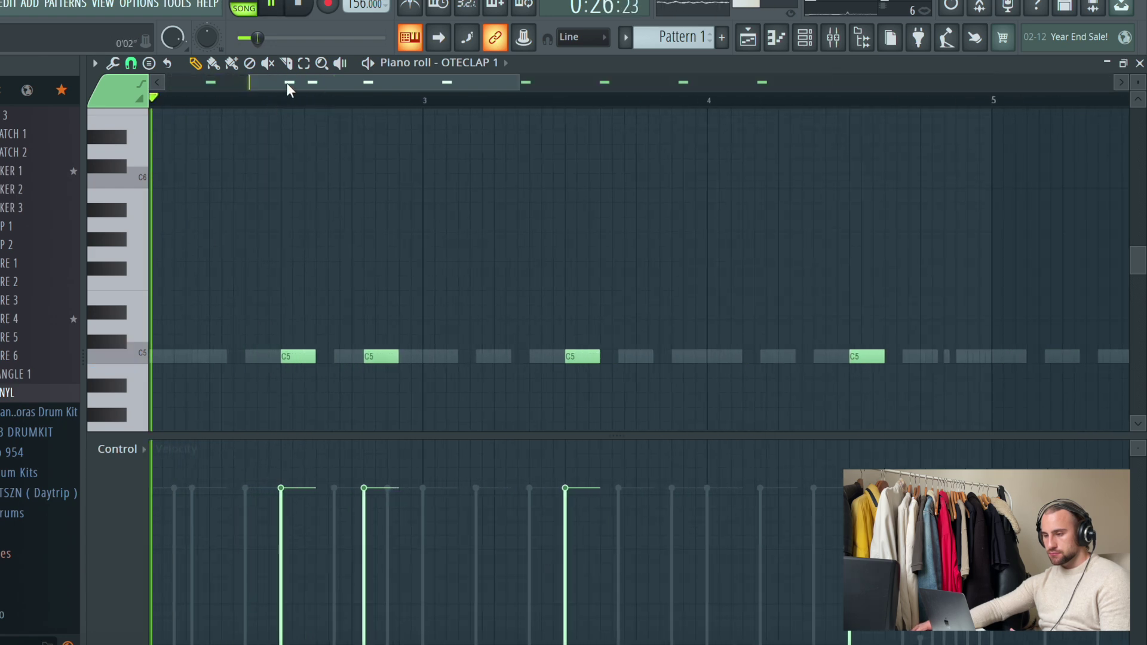
drag(654, 357, 617, 370)
click(614, 541)
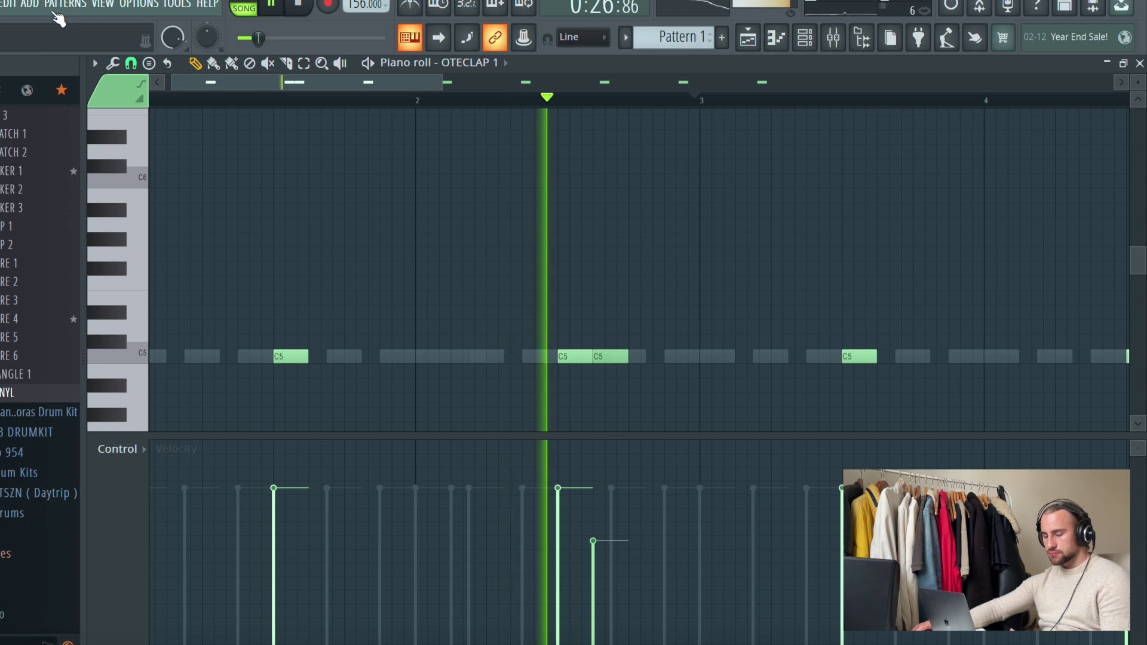
click(132, 63)
click(173, 123)
drag(621, 358, 674, 363)
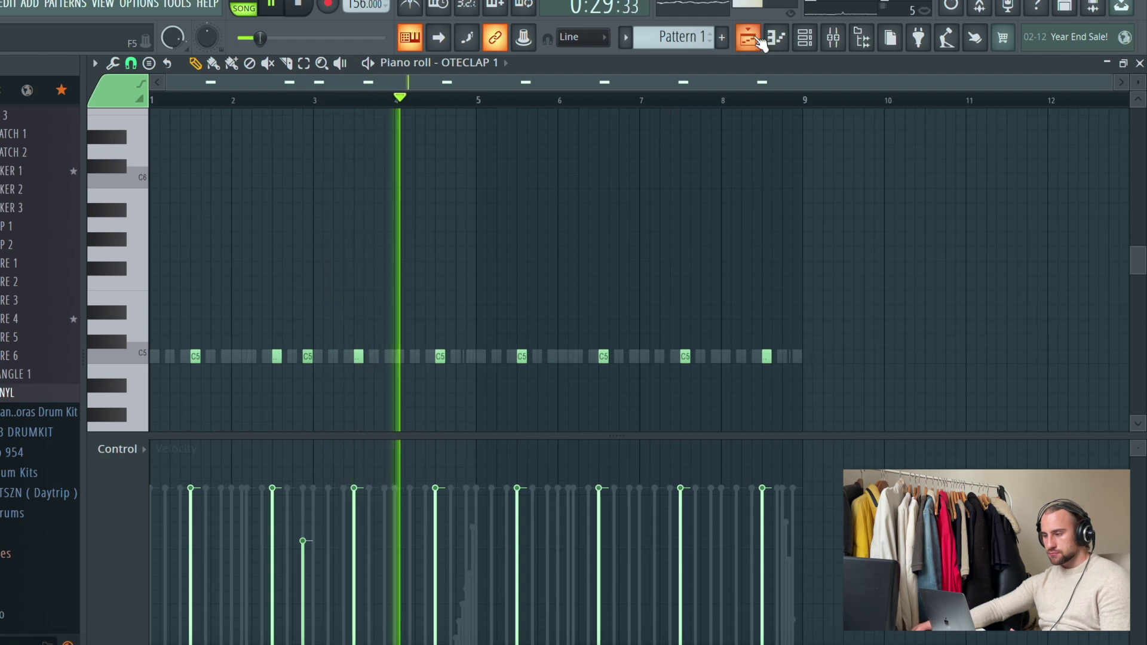
Examine the notes of OTESNARE 3 and OTESNARE 3 #2 against the playing song
click(804, 38)
click(805, 38)
click(537, 284)
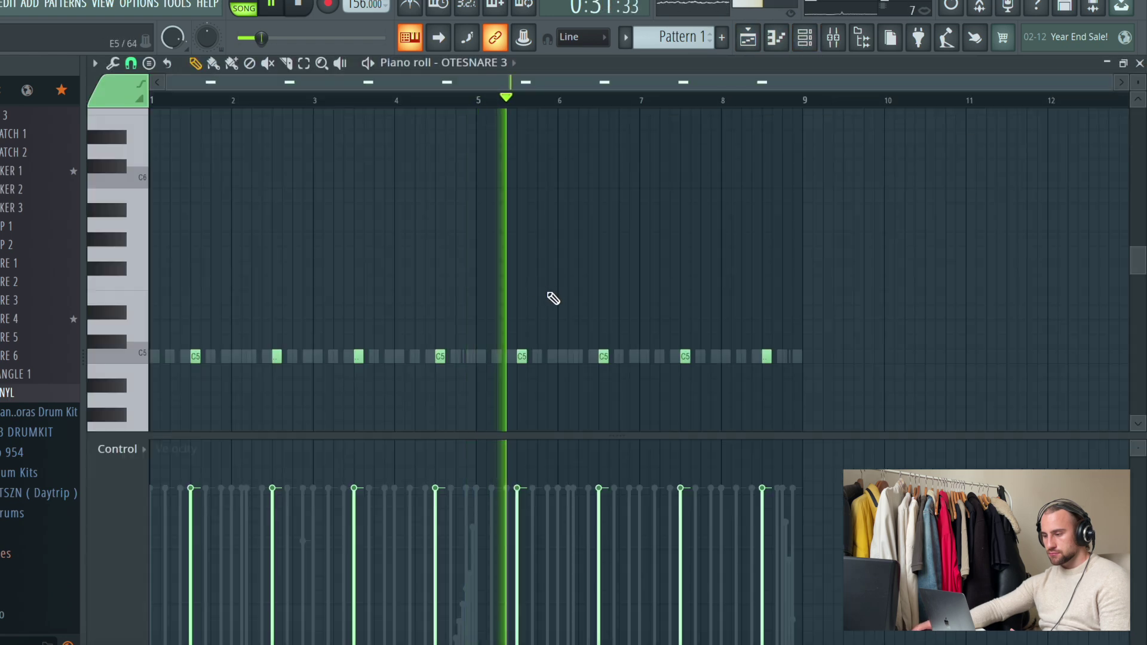
key(F6)
click(485, 316)
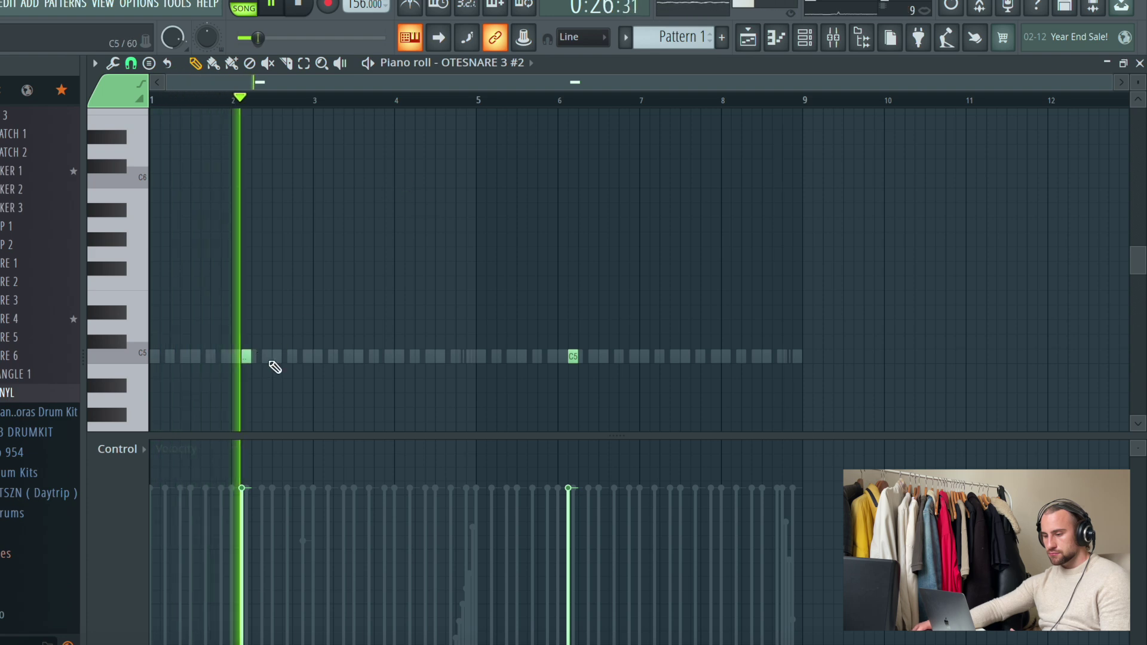
Remove the extra bar 2 note from OTECLAP 1 and return to the playlist
click(805, 37)
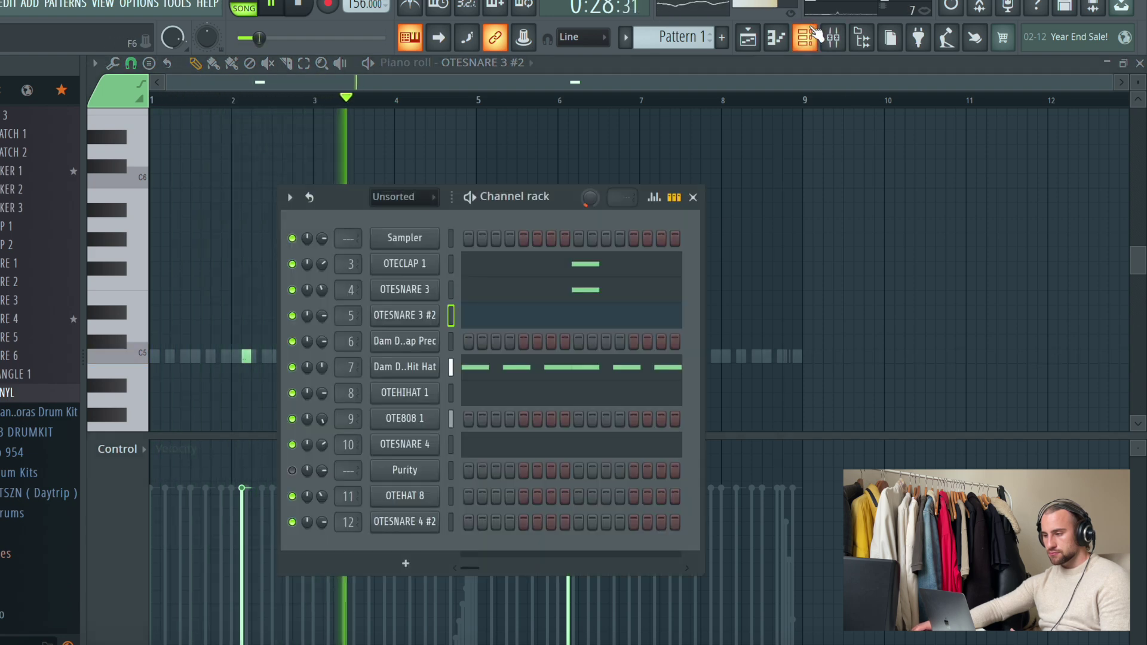
click(502, 265)
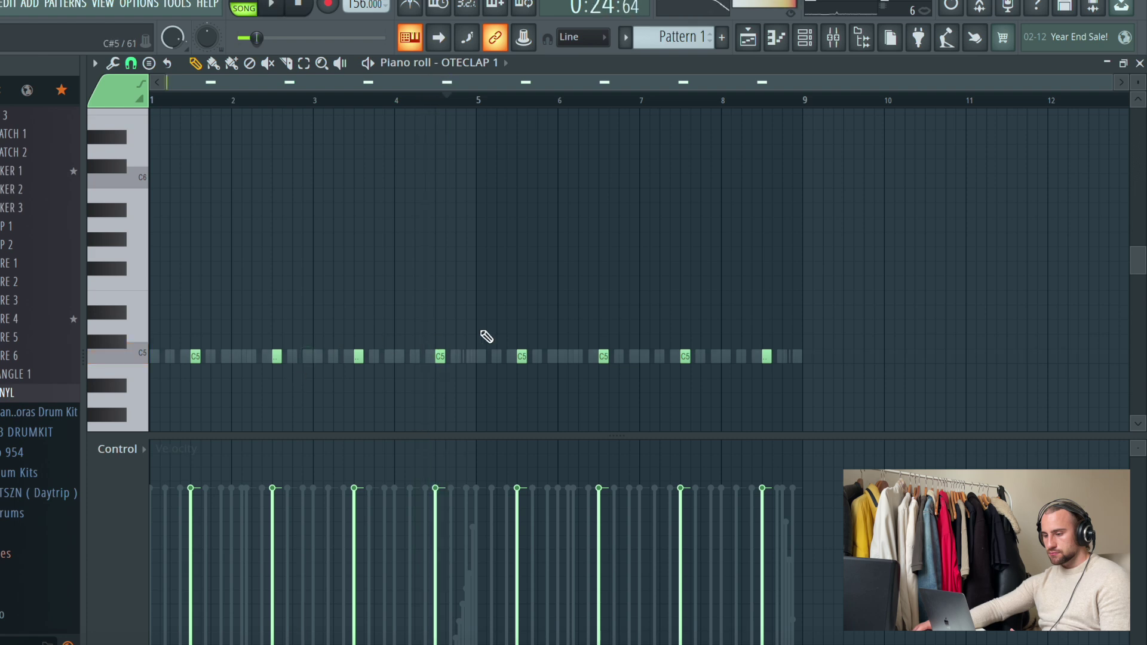
key(F5)
Move the OTEHAT 8 notes out of Pattern 2 by cutting them and pasting them into the OTEHAT 8 channel of a new Pattern 3
click(804, 39)
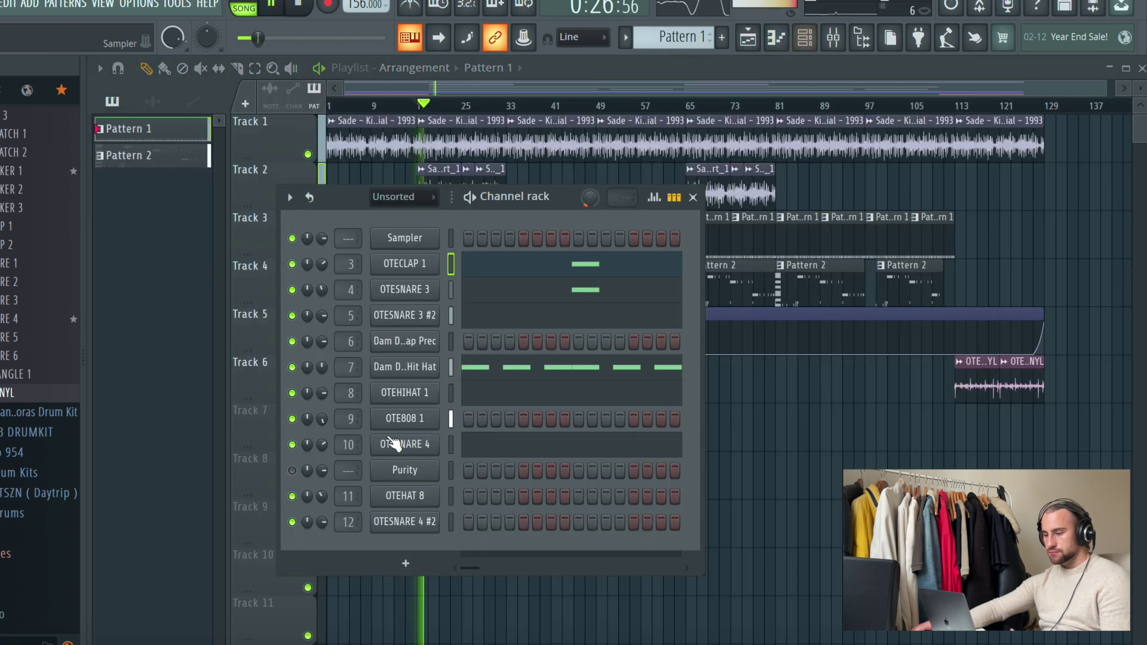
key(F6)
click(804, 39)
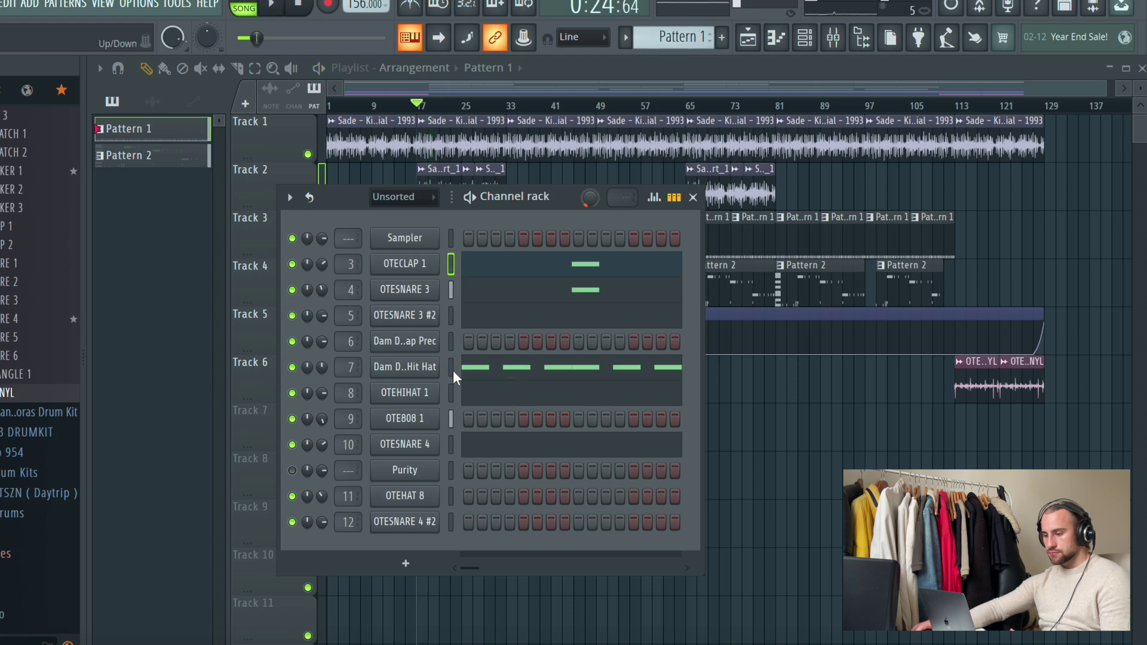
key(space)
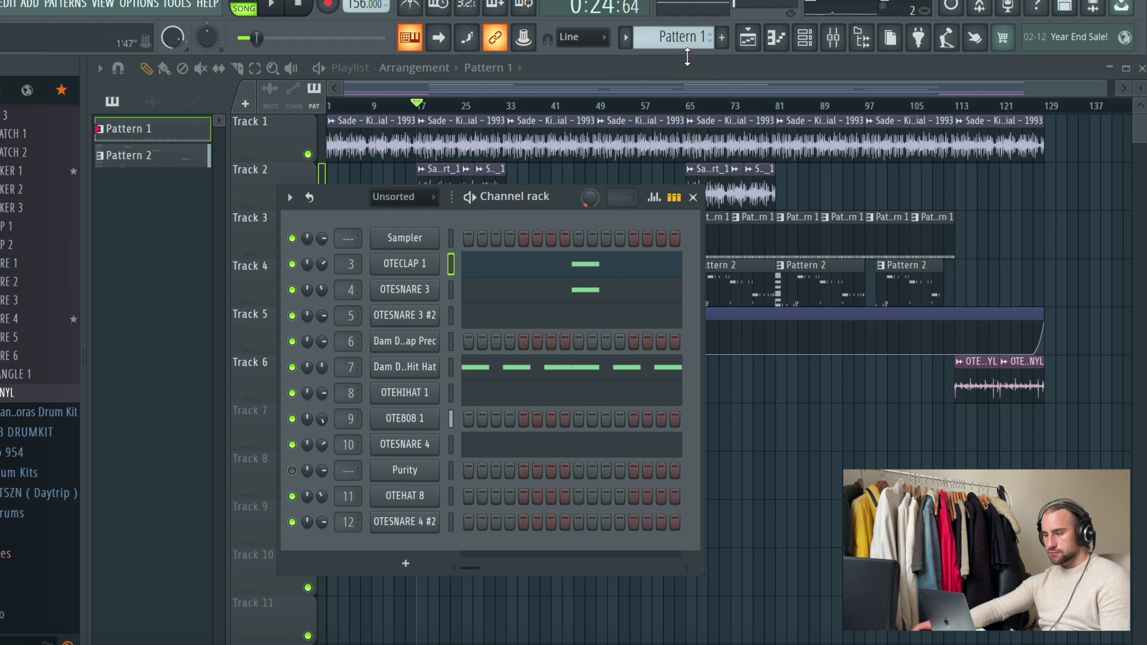
scroll(685, 37, down, 1)
right_click(416, 506)
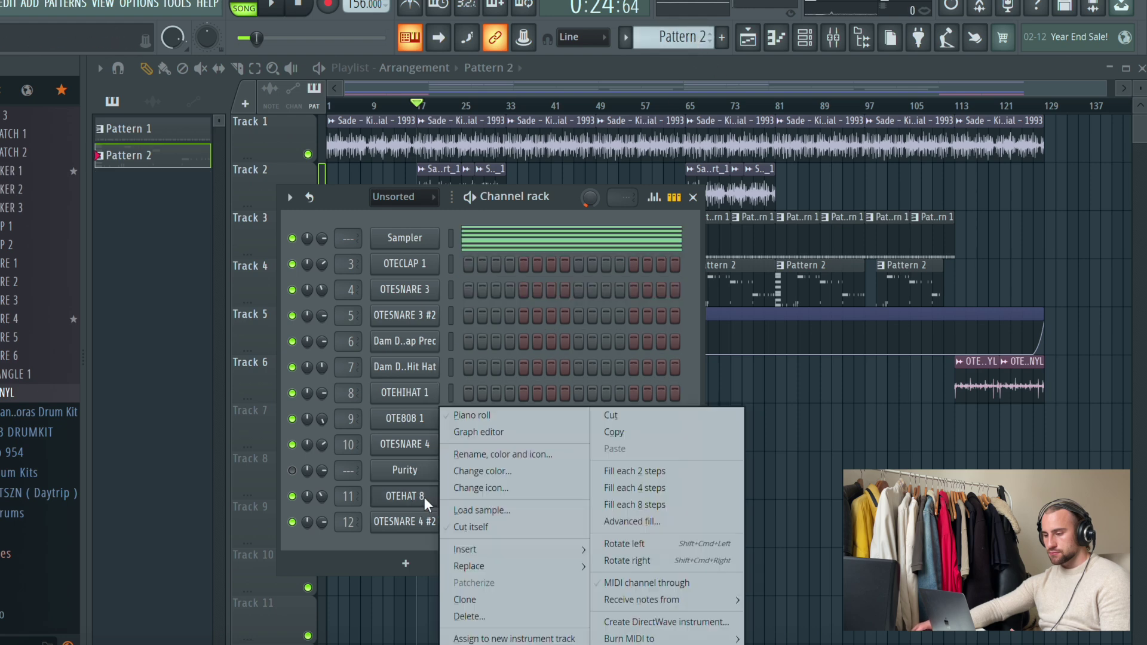
click(677, 417)
scroll(687, 37, down, 1)
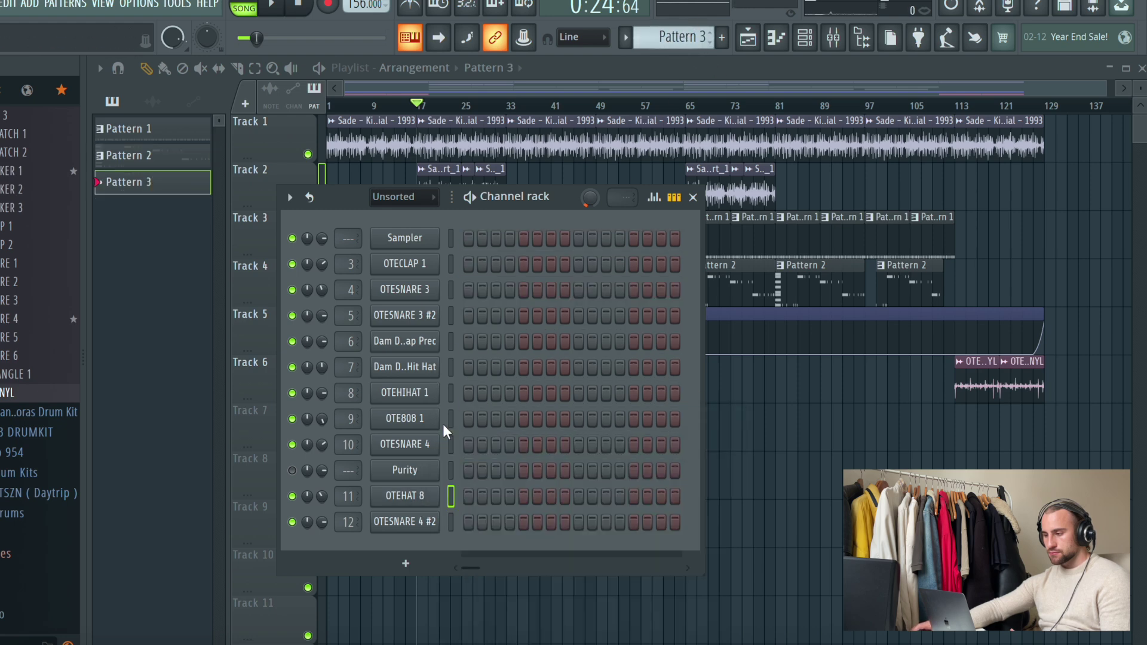
right_click(373, 470)
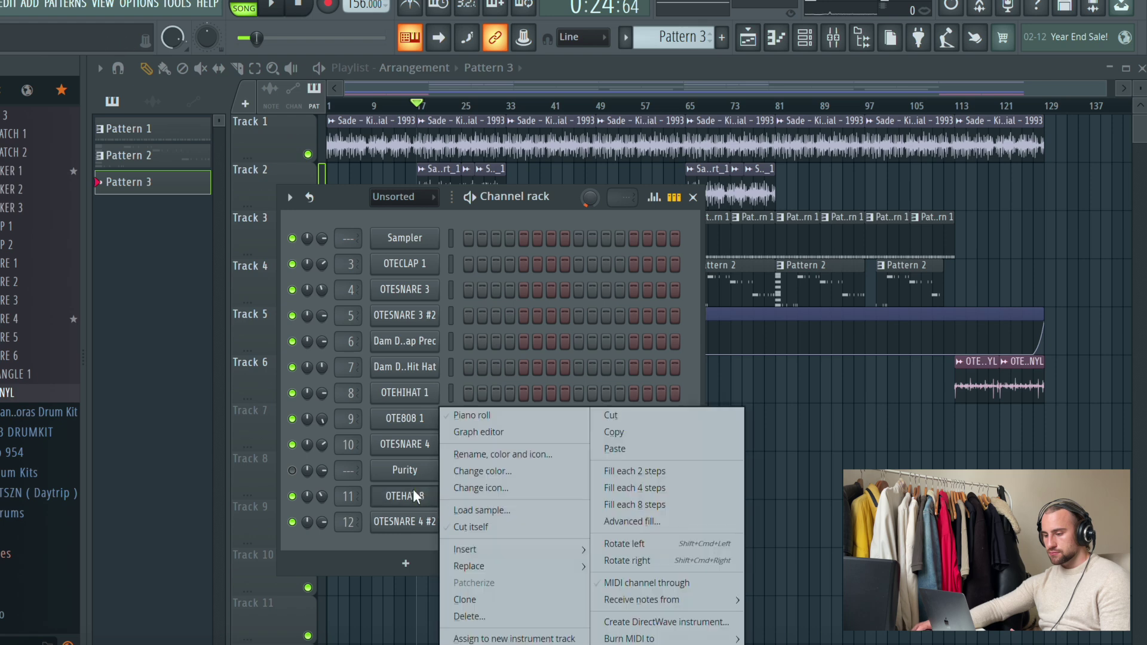
click(615, 450)
Place Pattern 3 on Track 7 at bar 17, extend it to bar 33, and add a second copy at bar 65
key(F6)
drag(502, 475, 456, 475)
drag(440, 417, 416, 399)
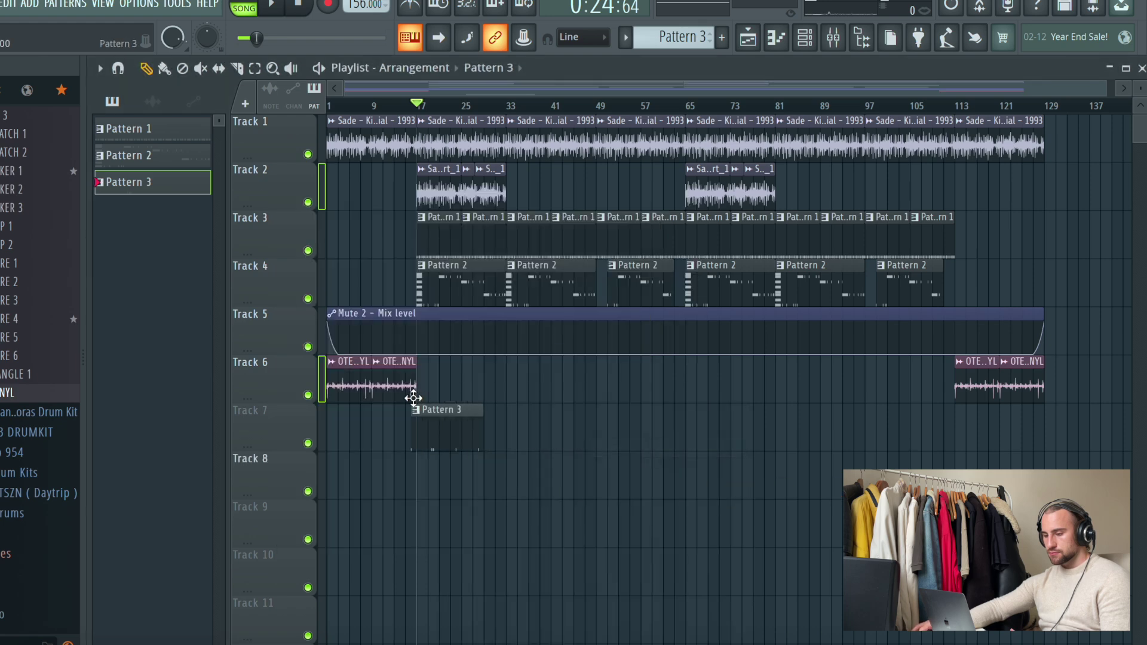
drag(489, 443, 500, 447)
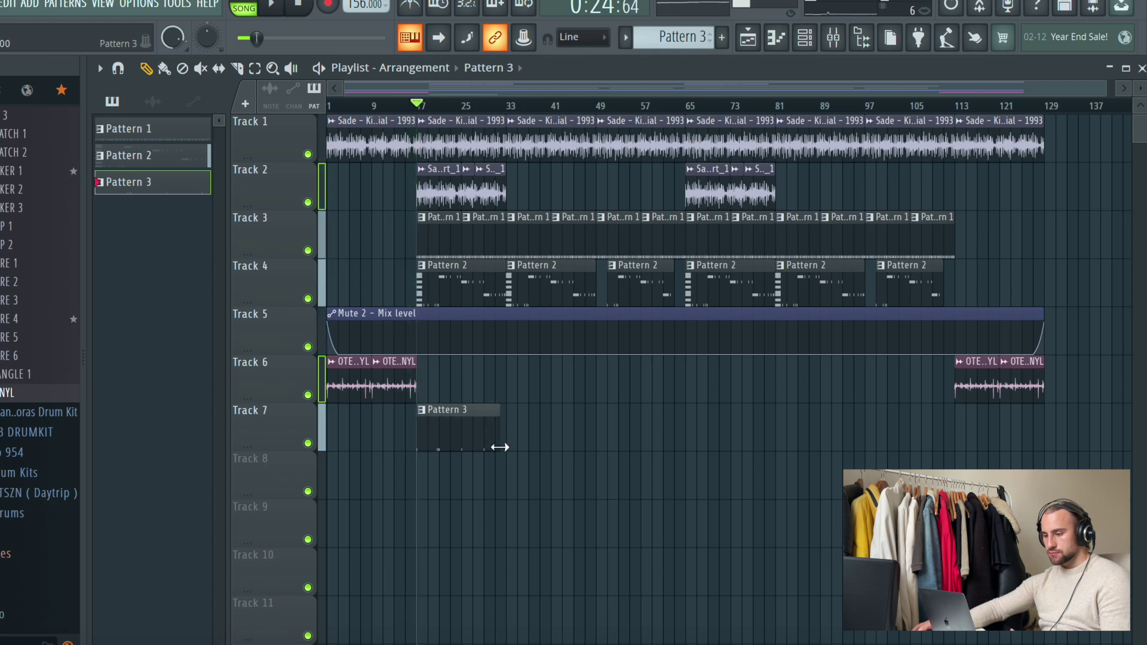
key(space)
drag(703, 437, 688, 460)
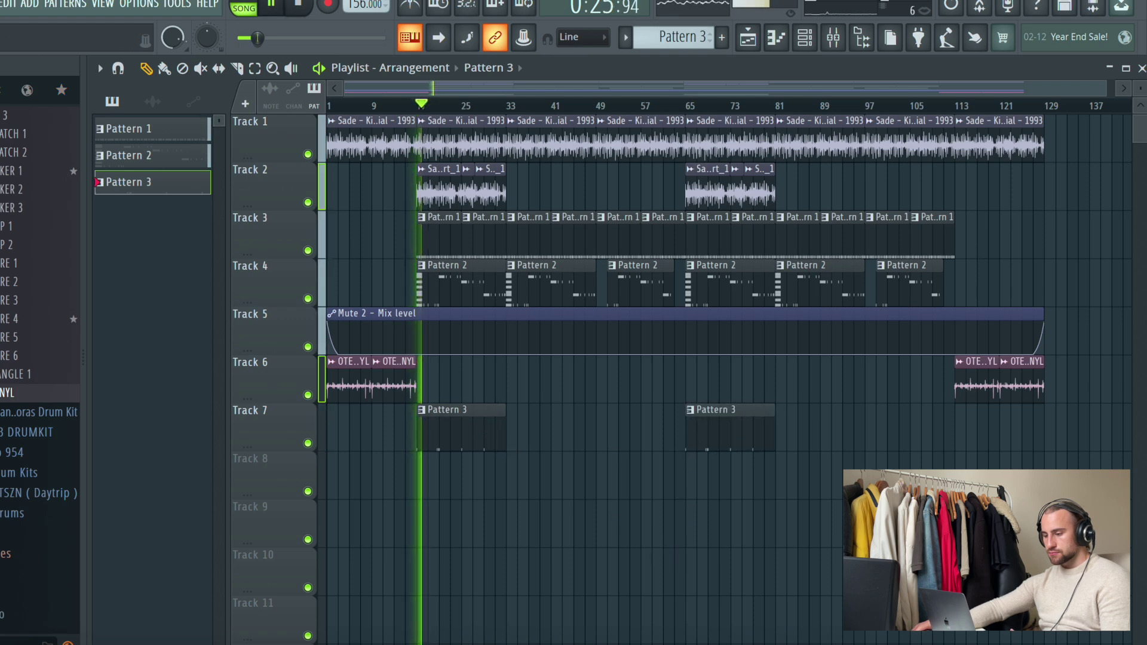
Browse the OTE ESSENTIALS samples and check the mixer levels and channel rack while the song plays
click(11, 5)
click(30, 83)
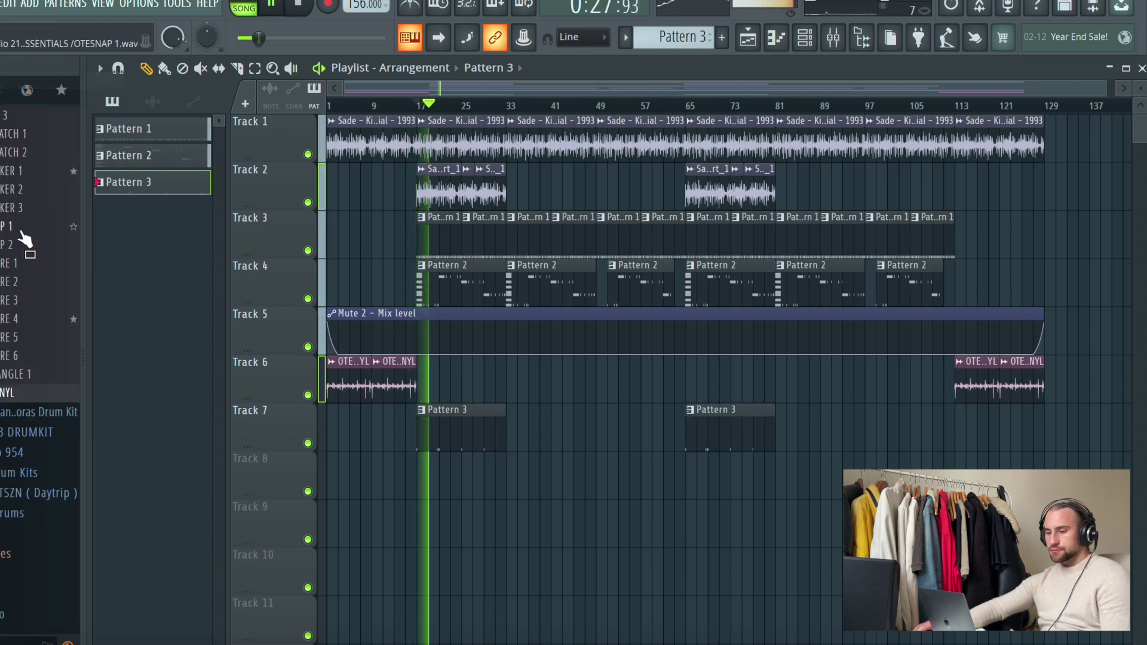
scroll(24, 239, up, 5)
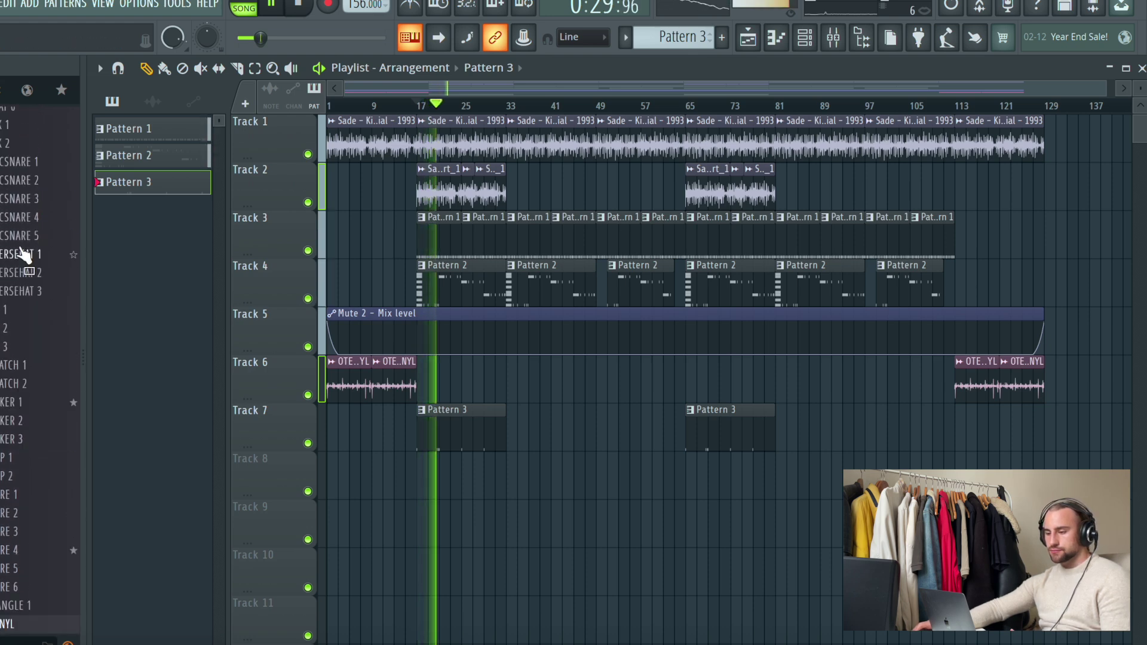
scroll(23, 254, up, 4)
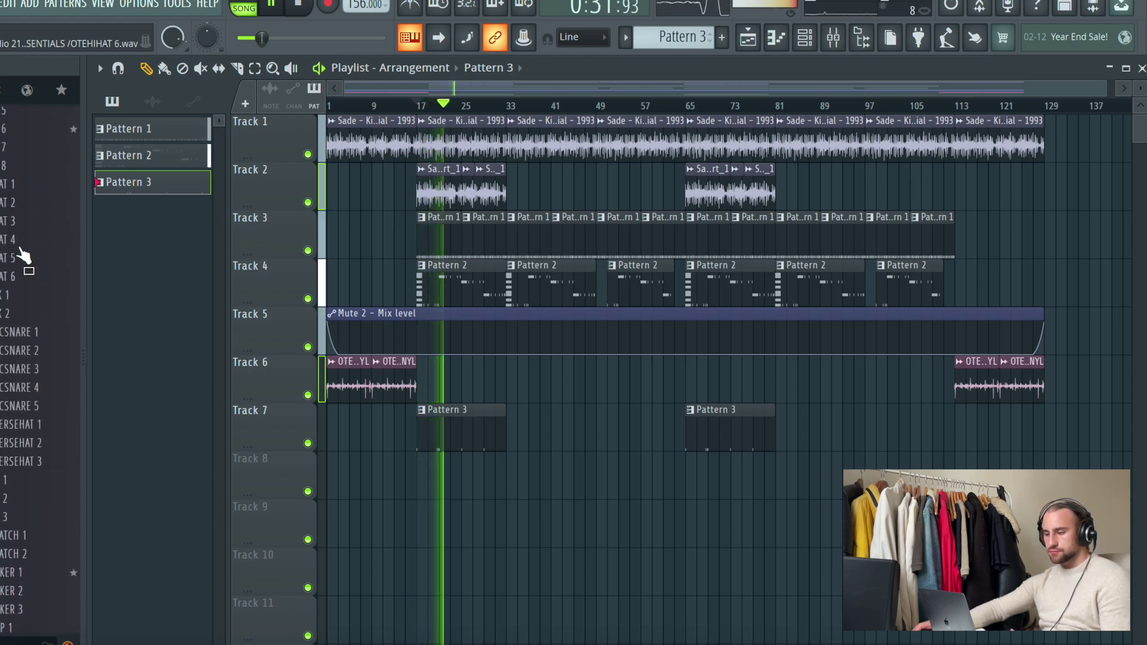
scroll(23, 254, up, 5)
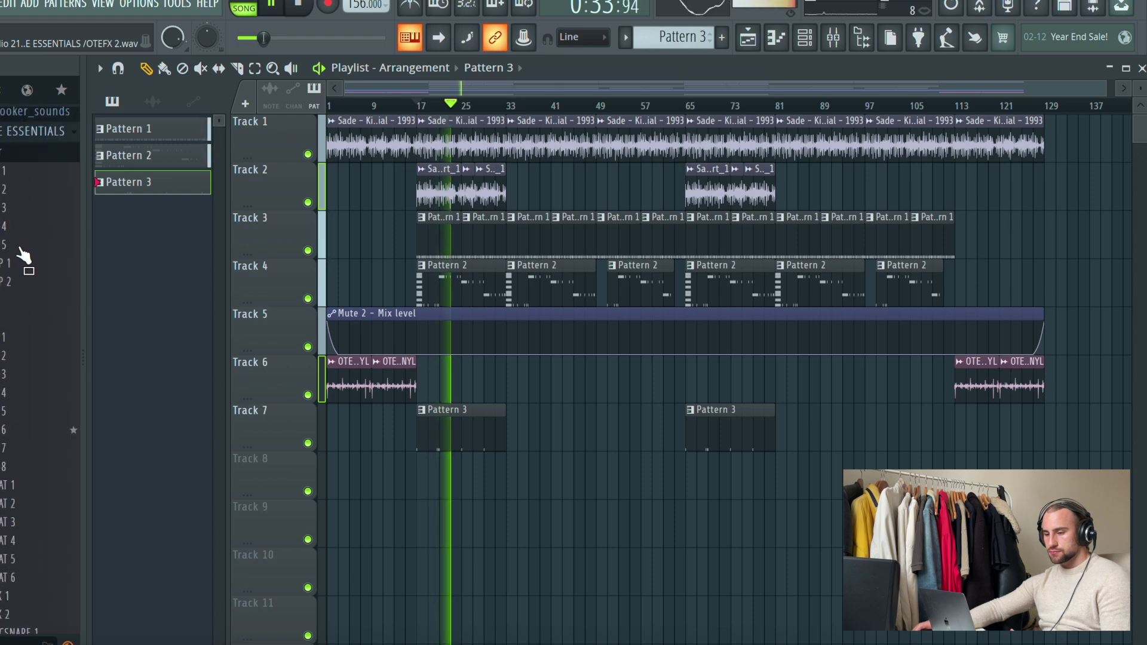
click(833, 37)
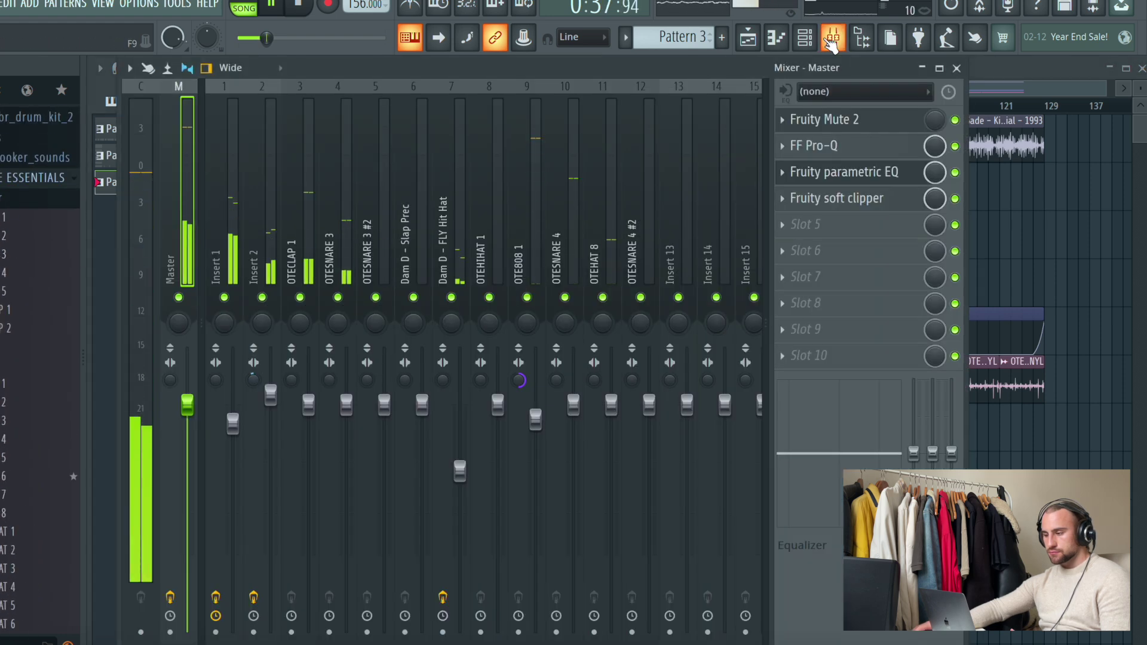
click(833, 37)
click(832, 38)
click(806, 39)
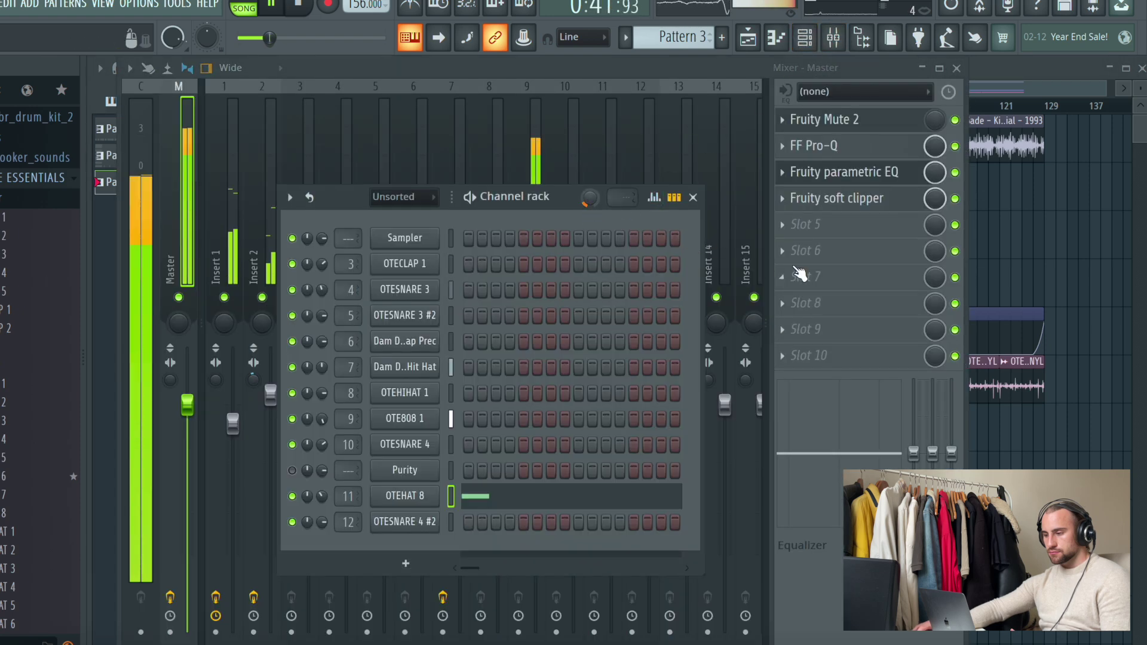
key(F5)
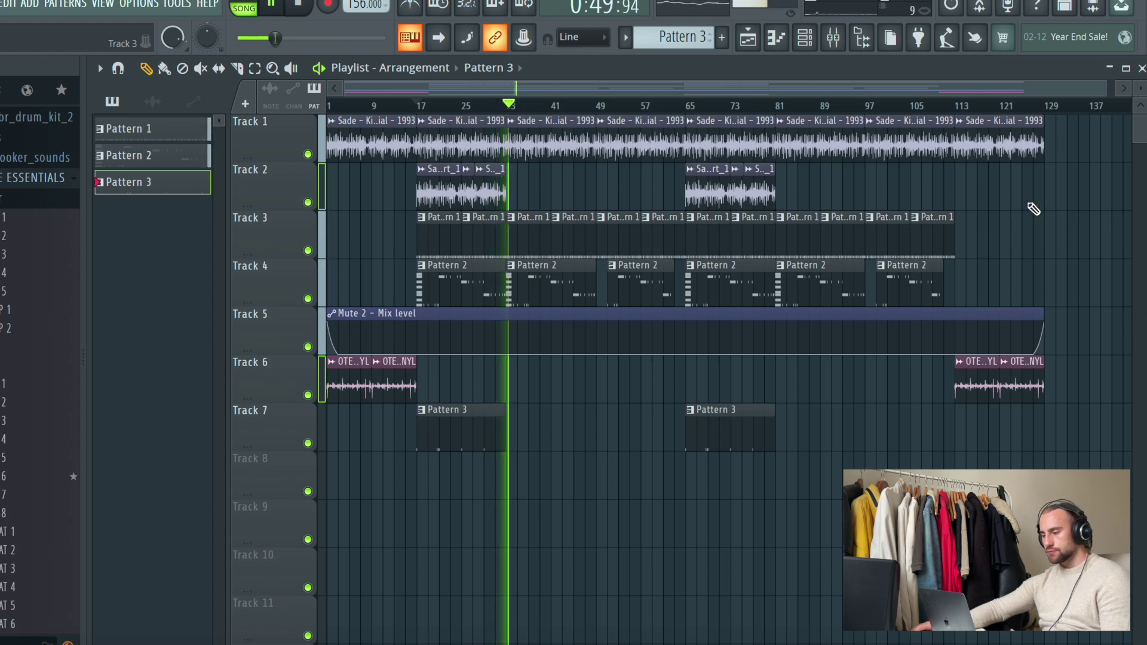
Compare the channel contents of Patterns 1, 2 and 3 against the playing song
click(833, 38)
key(KP_Add)
key(KP_Subtract)
key(KP_Subtract)
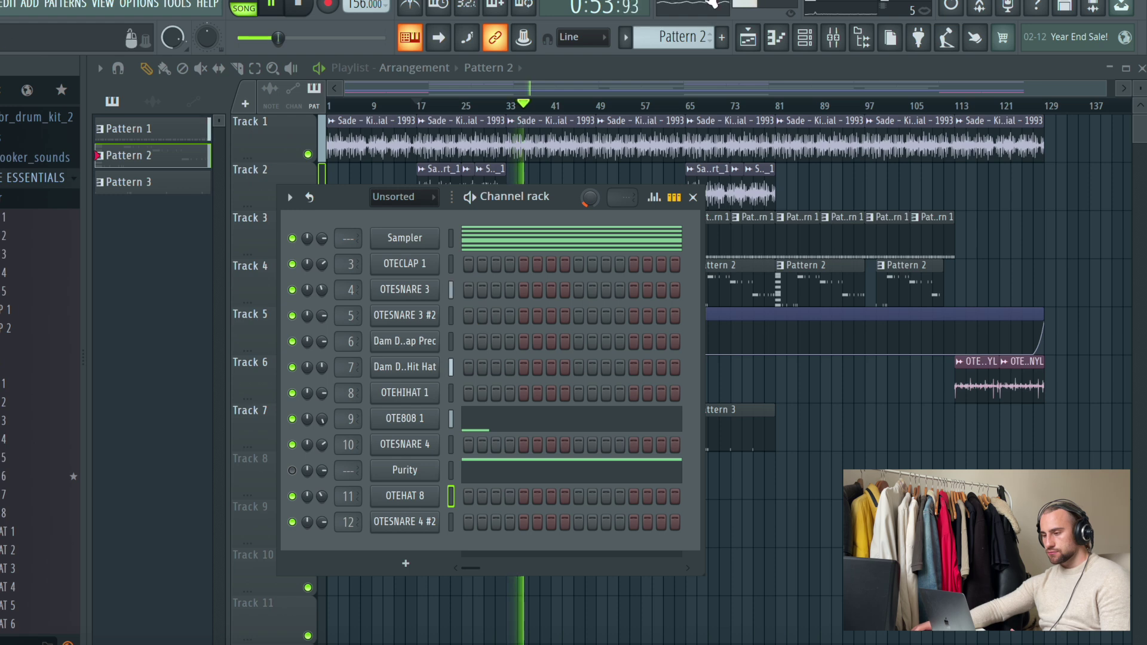
click(748, 40)
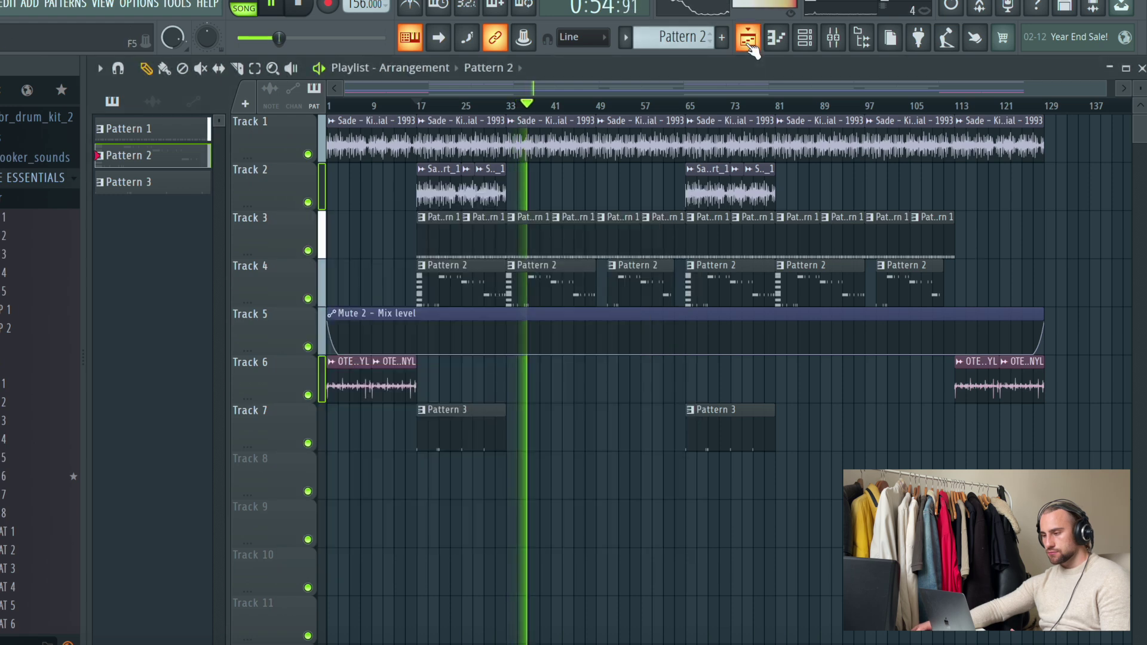
click(805, 40)
scroll(687, 40, down, 2)
scroll(693, 42, up, 3)
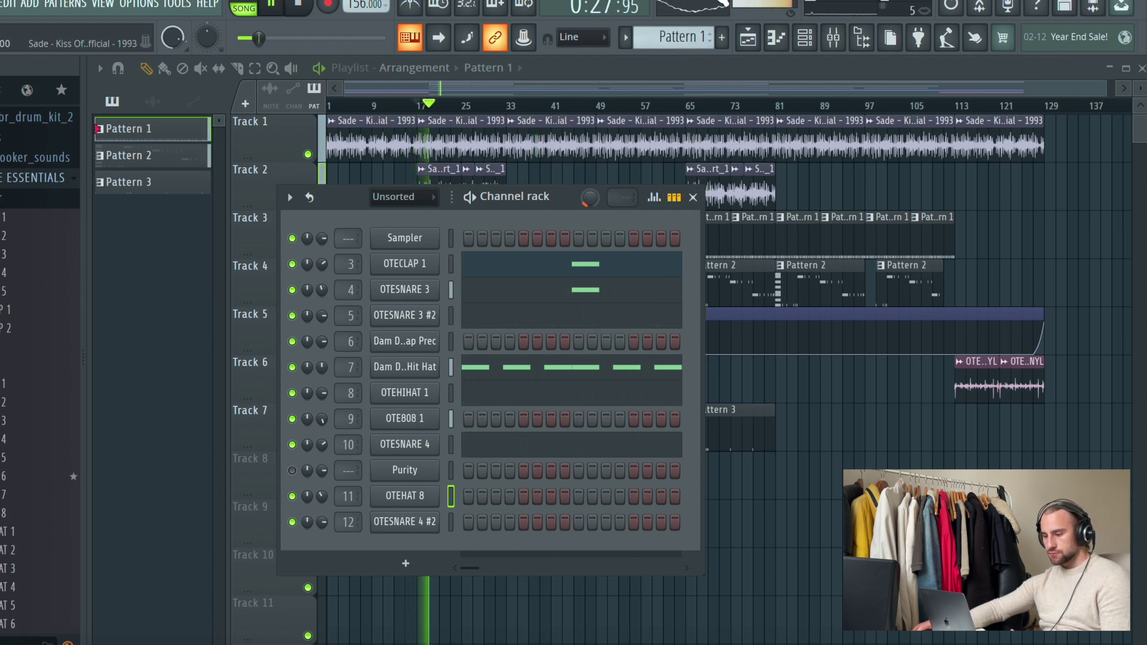
scroll(686, 40, down, 3)
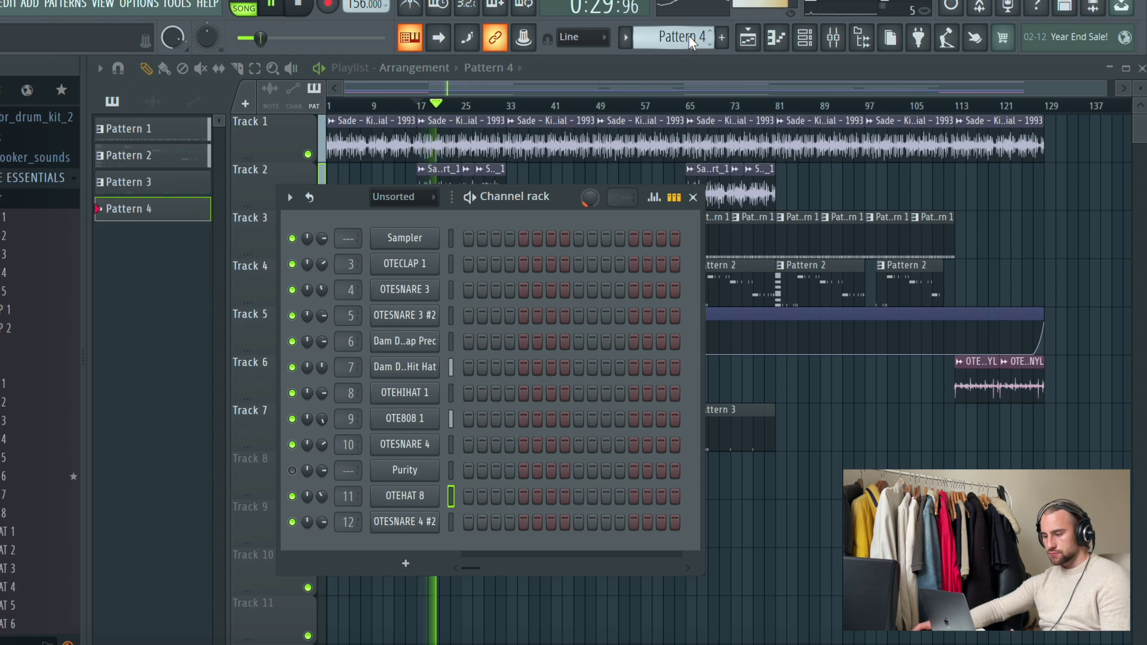
scroll(693, 41, up, 1)
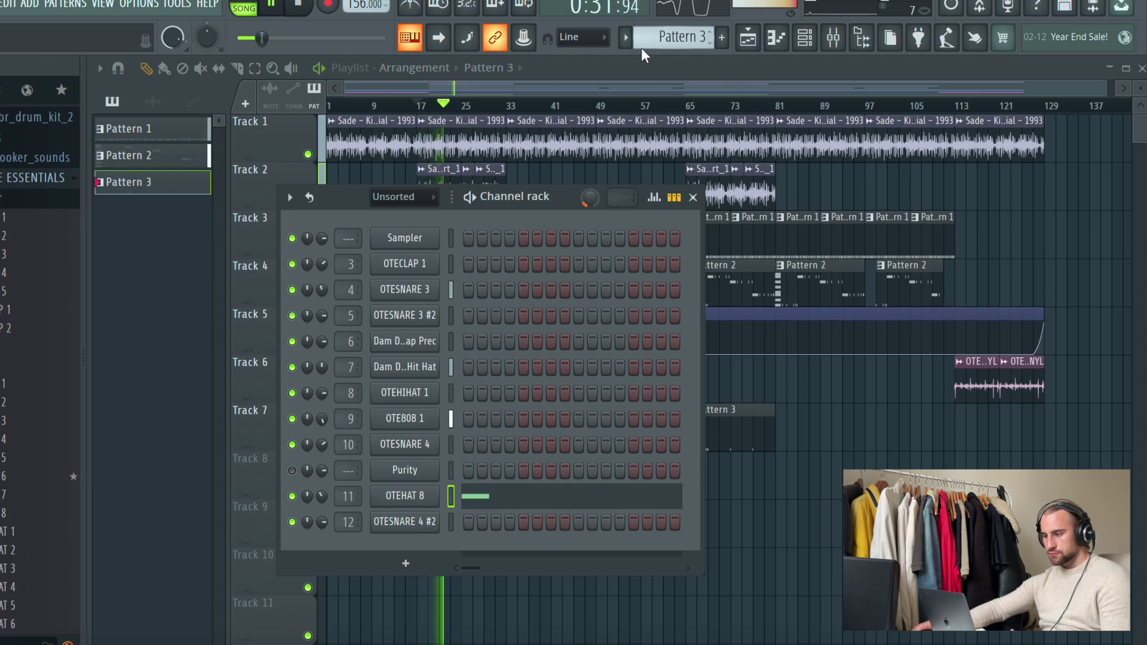
Copy the OTE808 1 notes from Pattern 2 and paste them into a new OTE808 2 sample channel in Pattern 4
scroll(681, 40, up, 1)
right_click(423, 419)
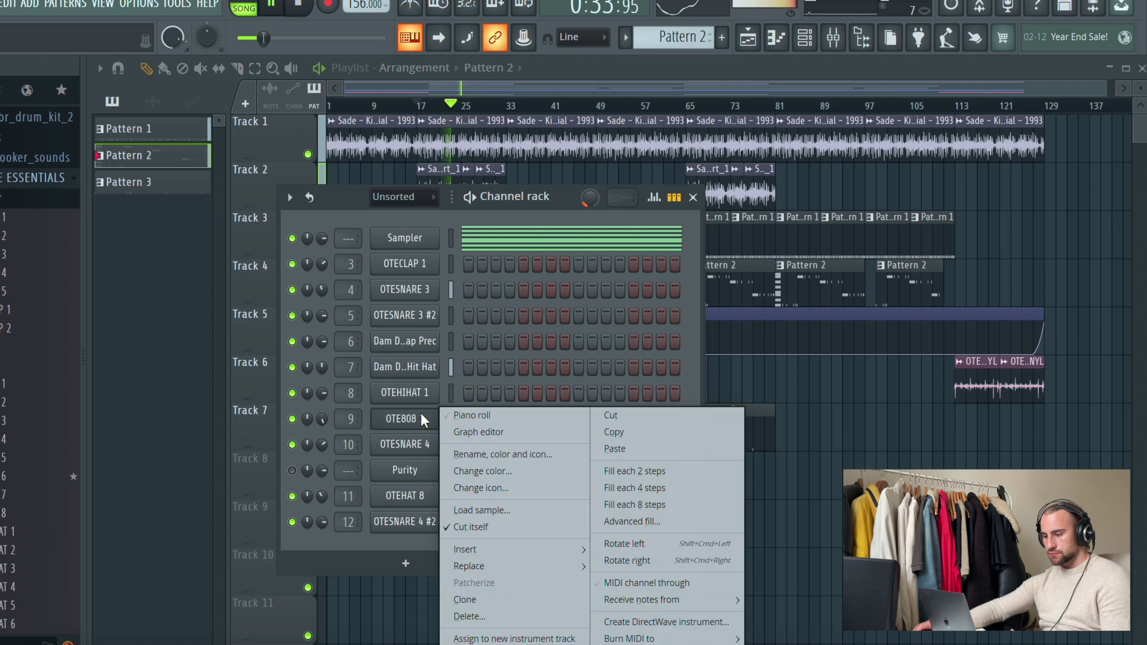
click(597, 431)
scroll(679, 41, down, 2)
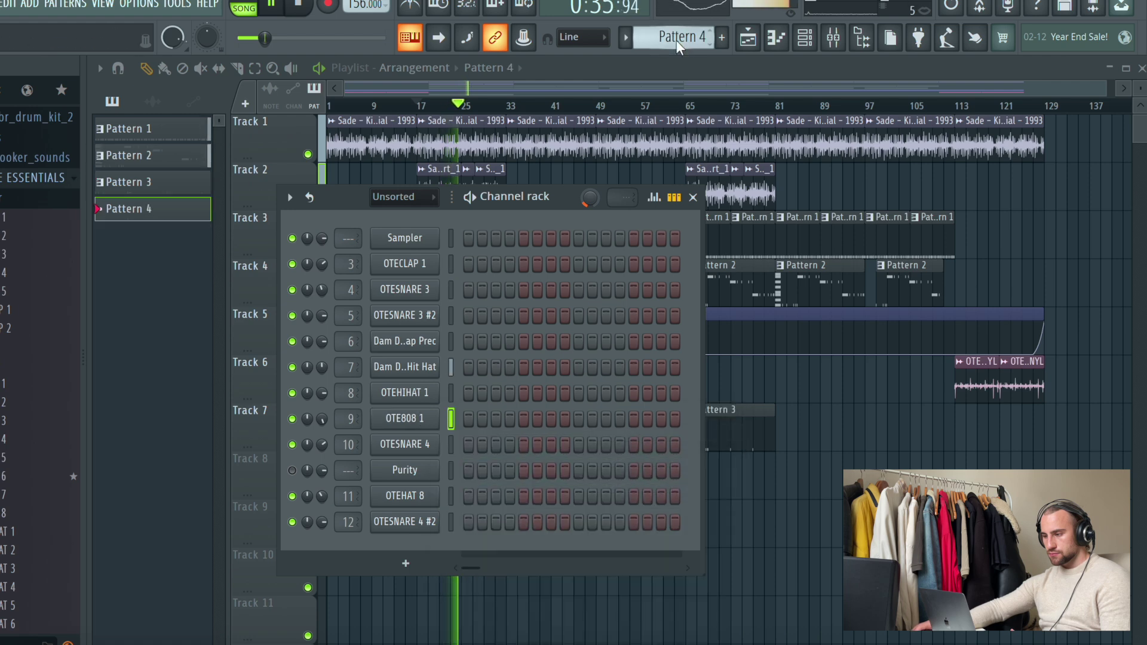
click(9, 236)
drag(9, 229, 410, 561)
right_click(412, 548)
click(596, 471)
Add a slight fade-out to the OTE808 2 sample and make the channel cut itself with cut group 3 by 3
click(412, 548)
drag(562, 427, 562, 418)
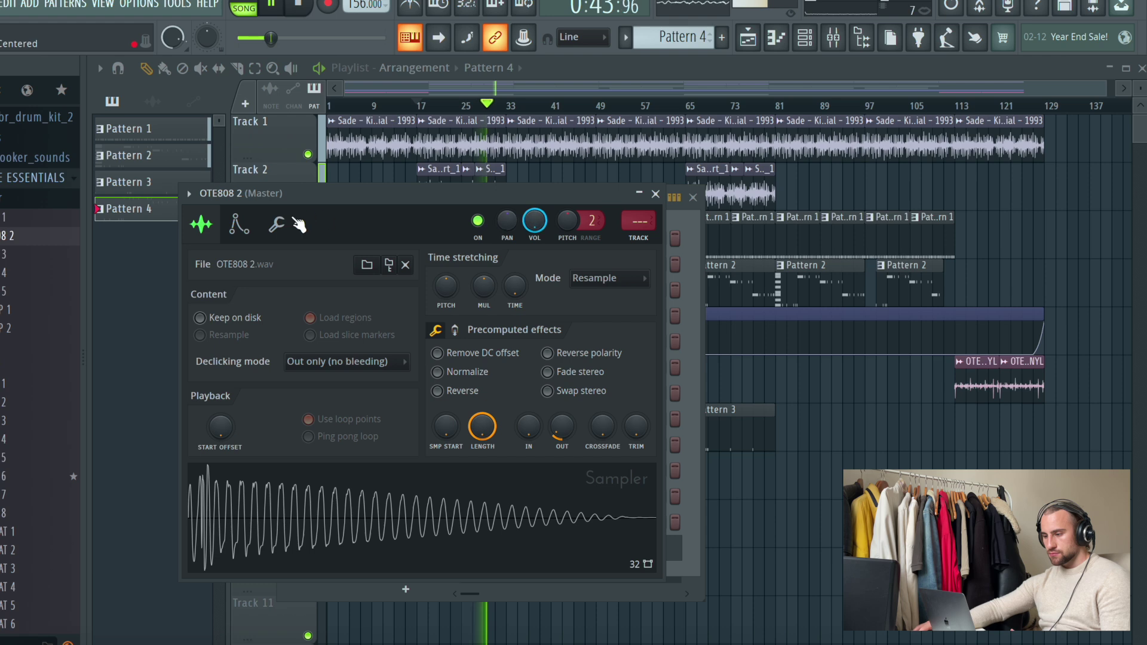
click(276, 225)
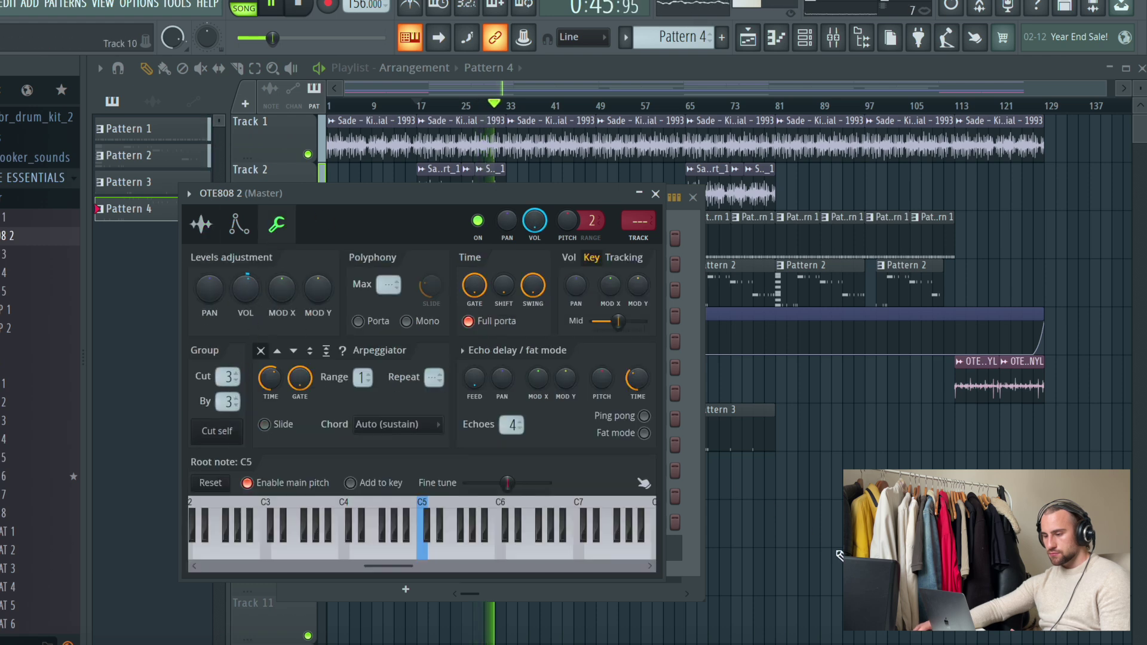
Place Pattern 4 on Track 8 at bars 33 and 81, deleting the Pattern 2 clips at those positions on Track 4
key(F5)
click(507, 481)
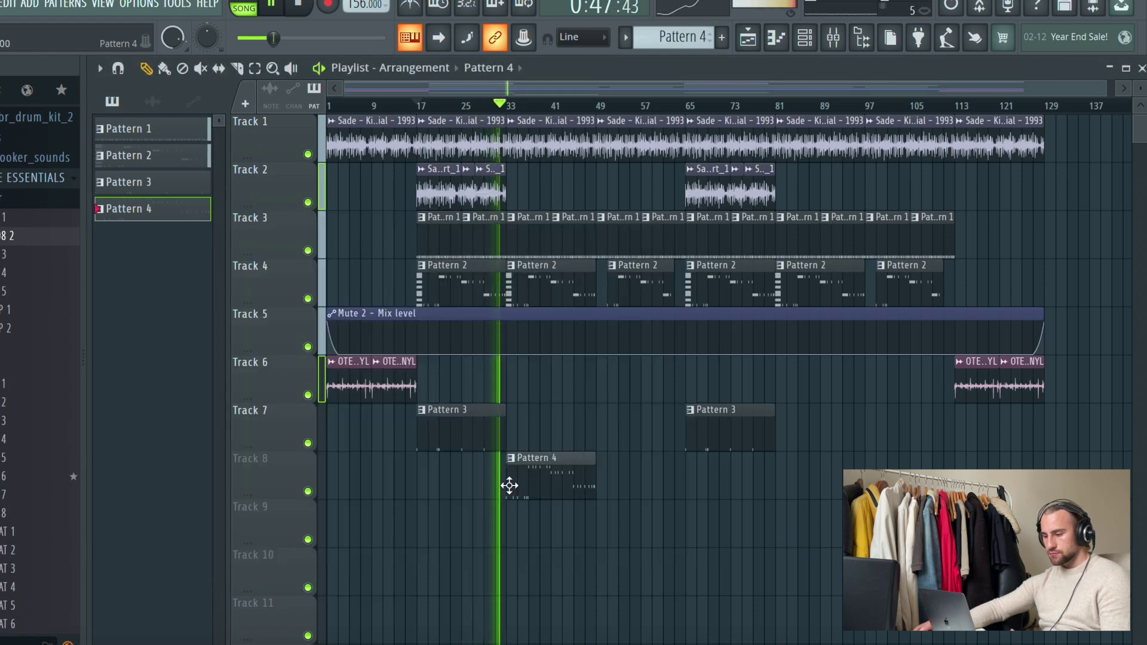
right_click(546, 302)
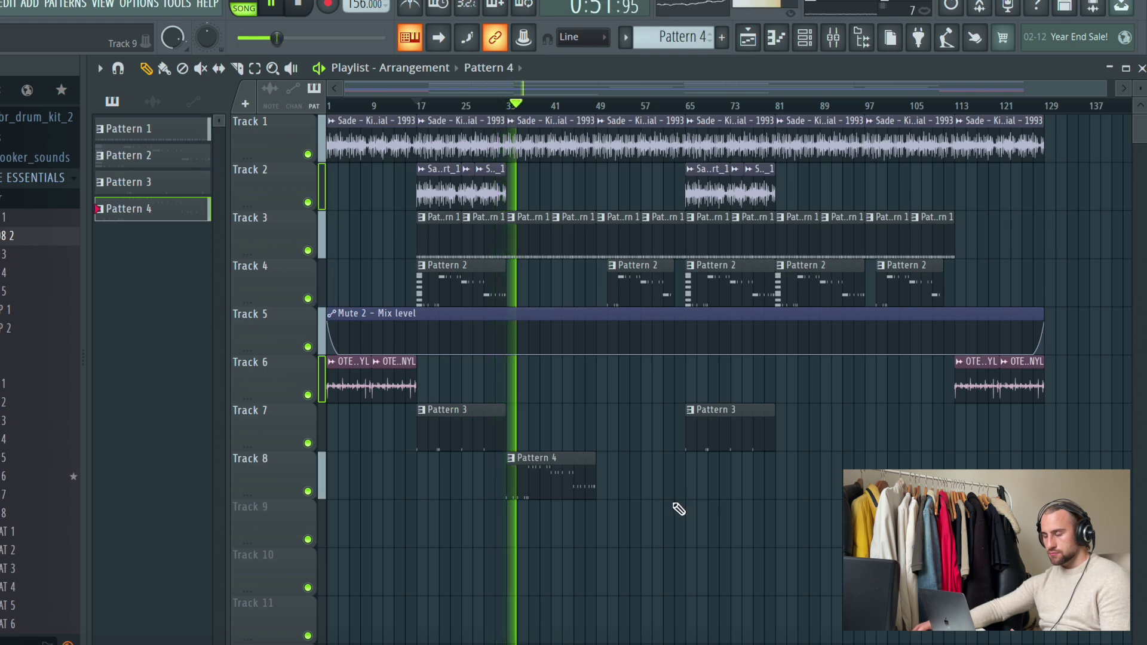
click(786, 478)
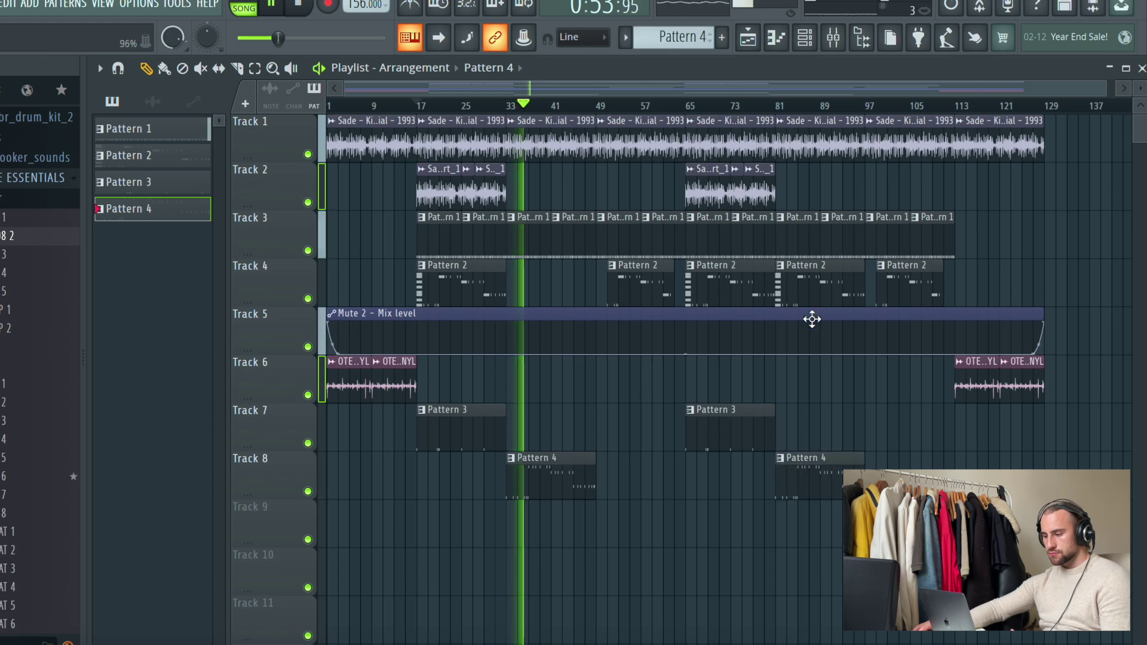
right_click(813, 299)
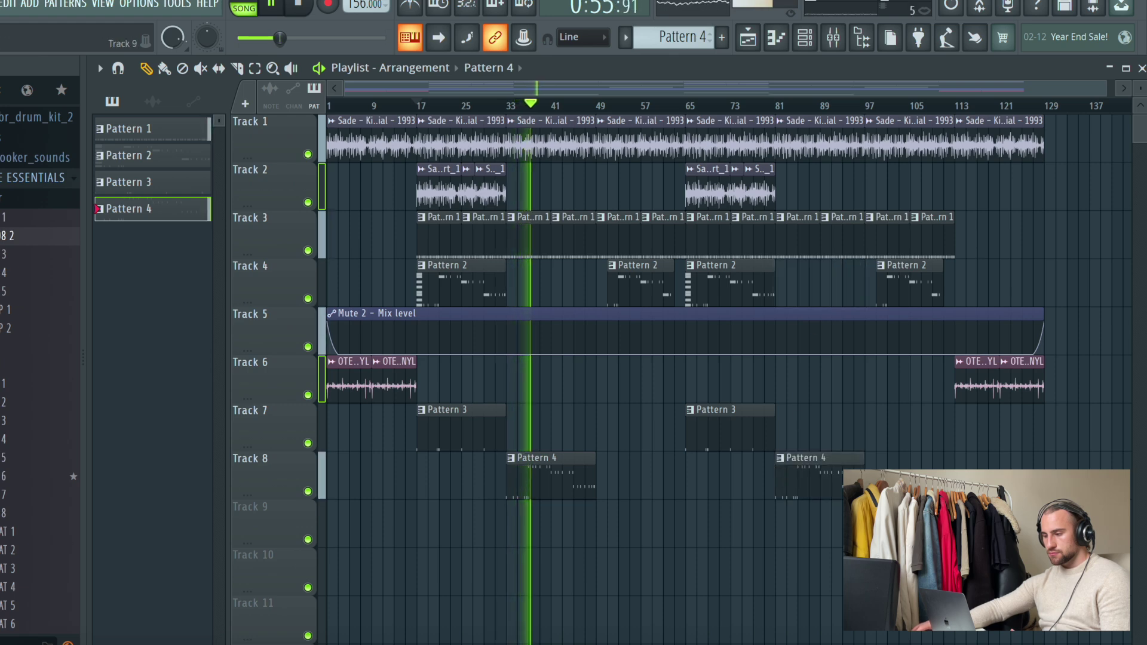
Route the OTE808 2 channel to mixer insert 13, lowering the insert's fader and adjusting its stereo separation
click(814, 41)
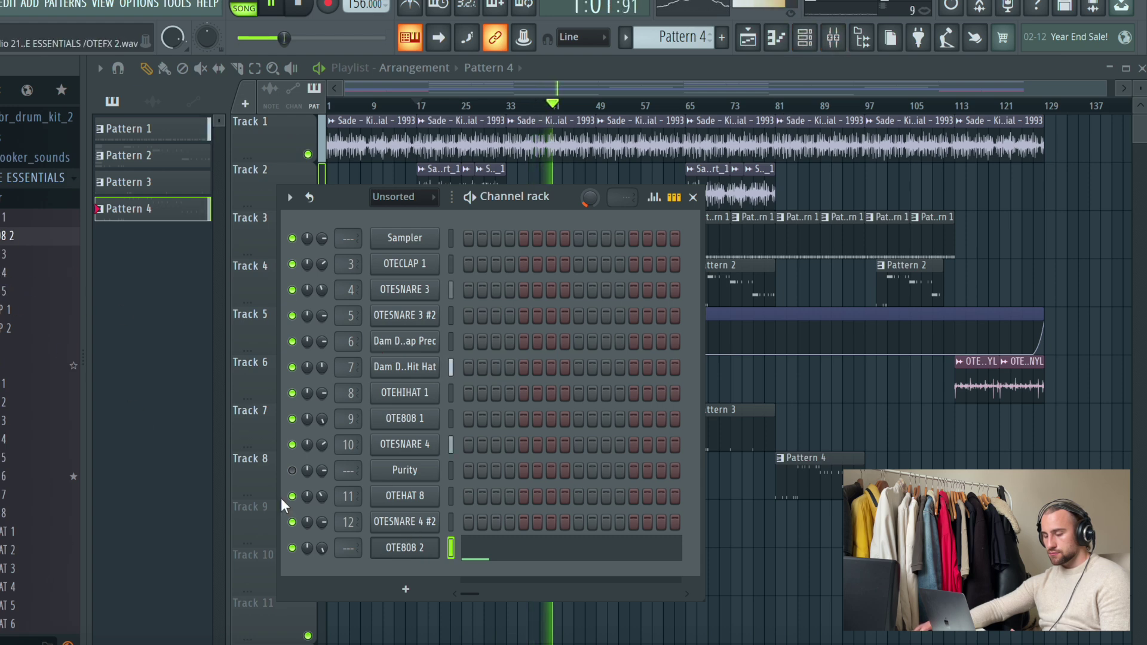
click(399, 548)
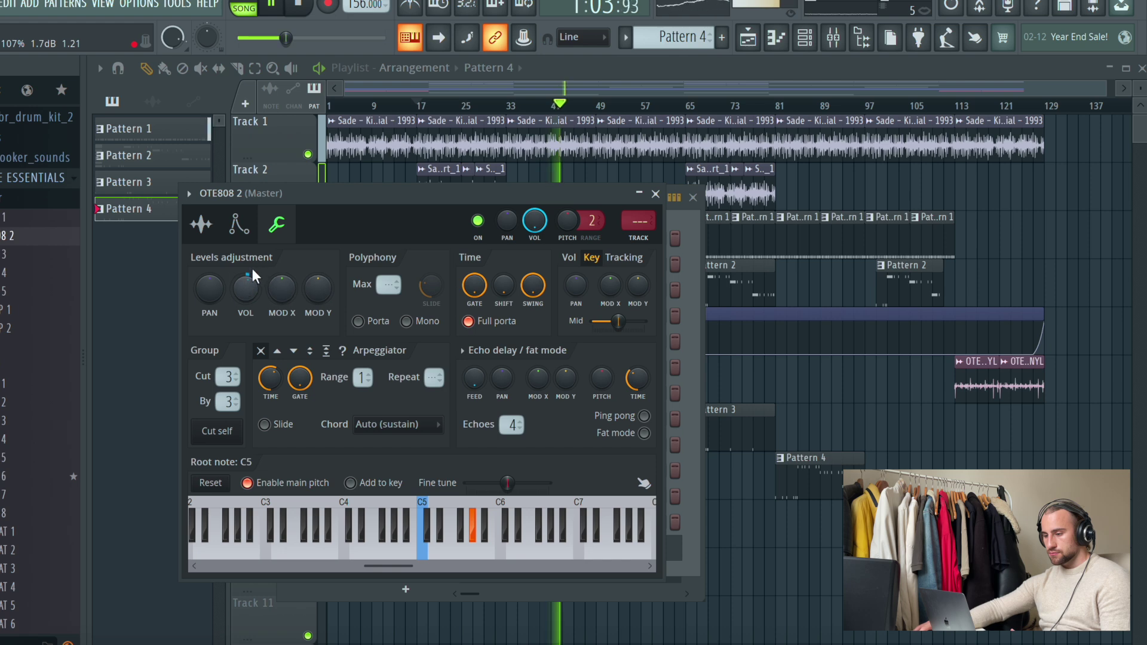
click(201, 225)
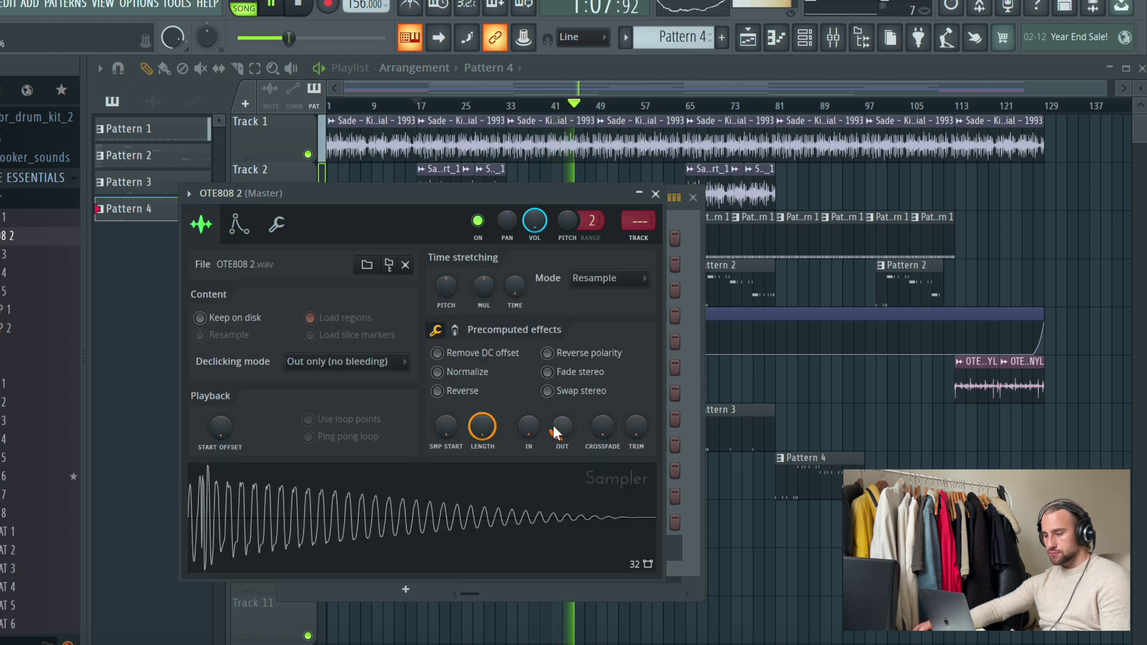
click(833, 37)
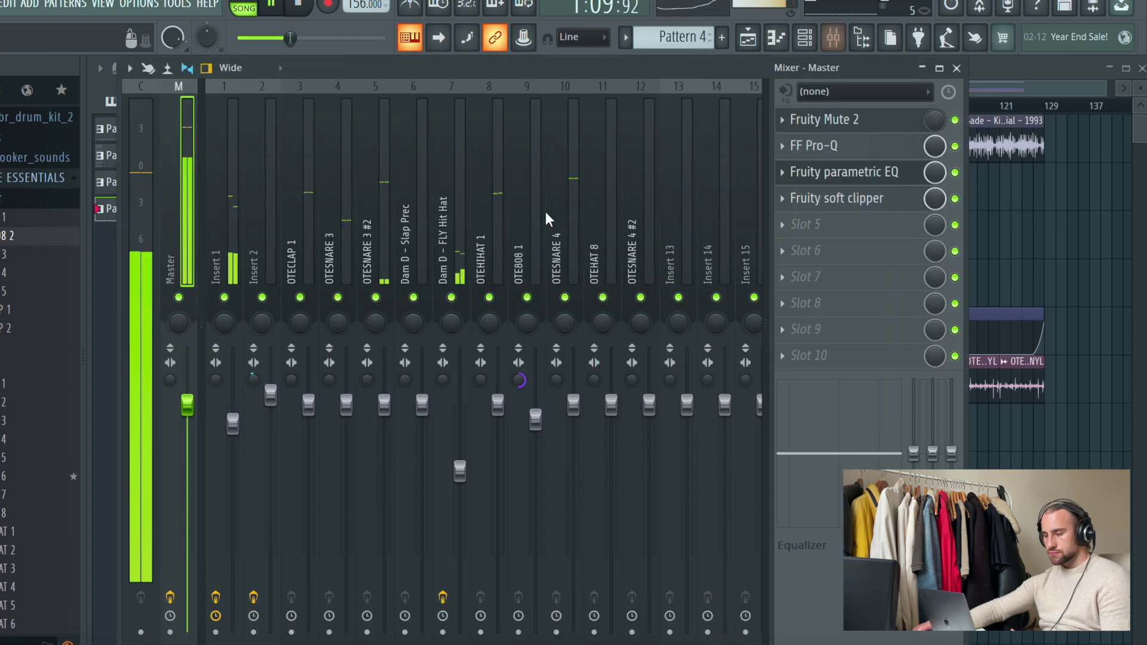
right_click(679, 224)
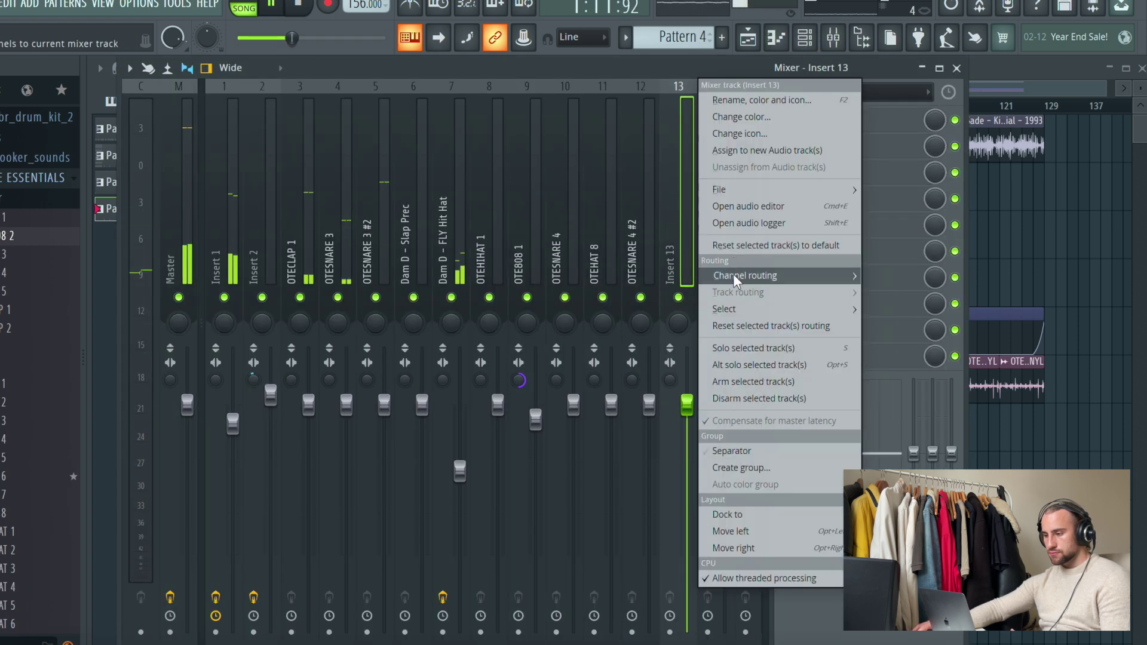
mouse_move(733, 274)
click(897, 274)
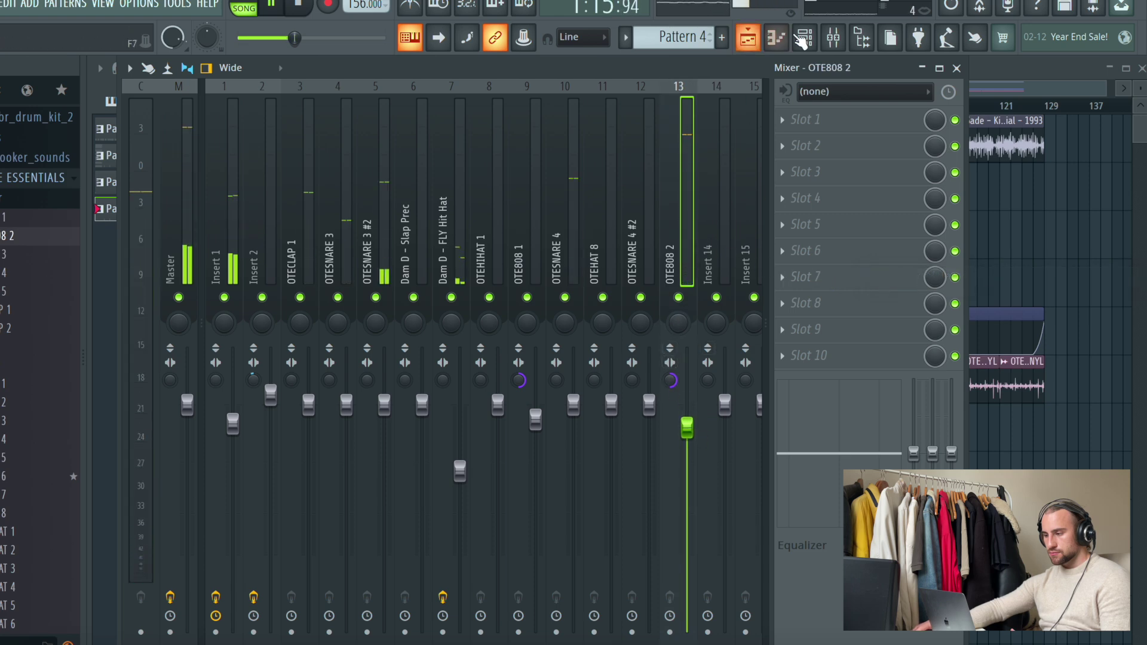
Check the OTE808 2 channel's sampler and miscellaneous settings
key(F6)
click(411, 548)
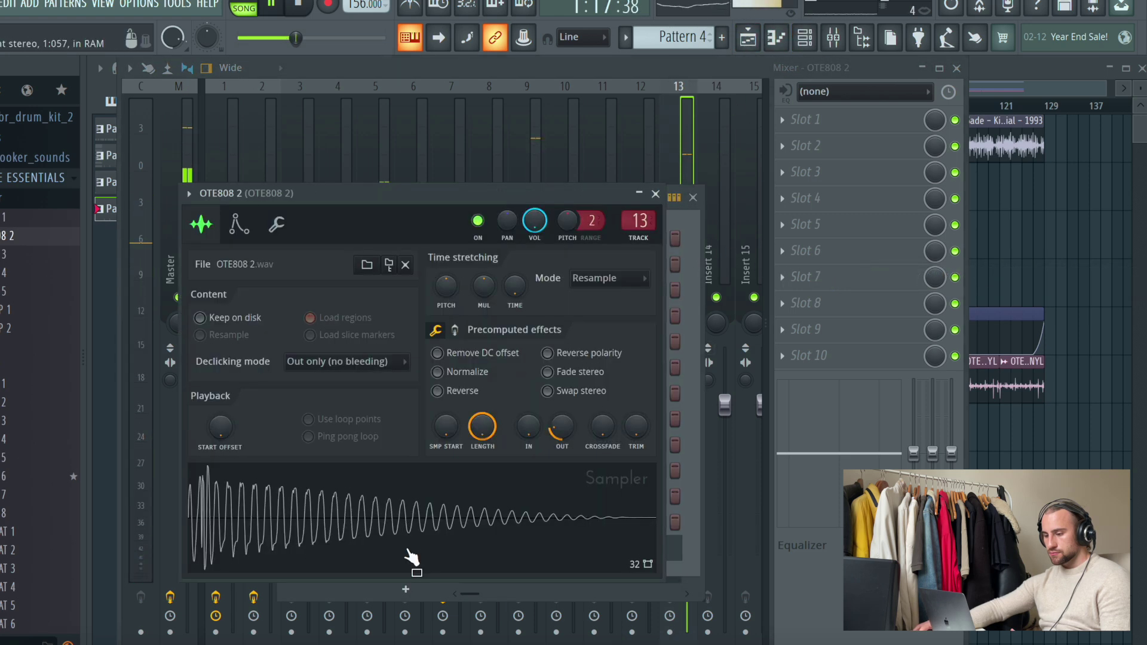
click(275, 226)
key(F5)
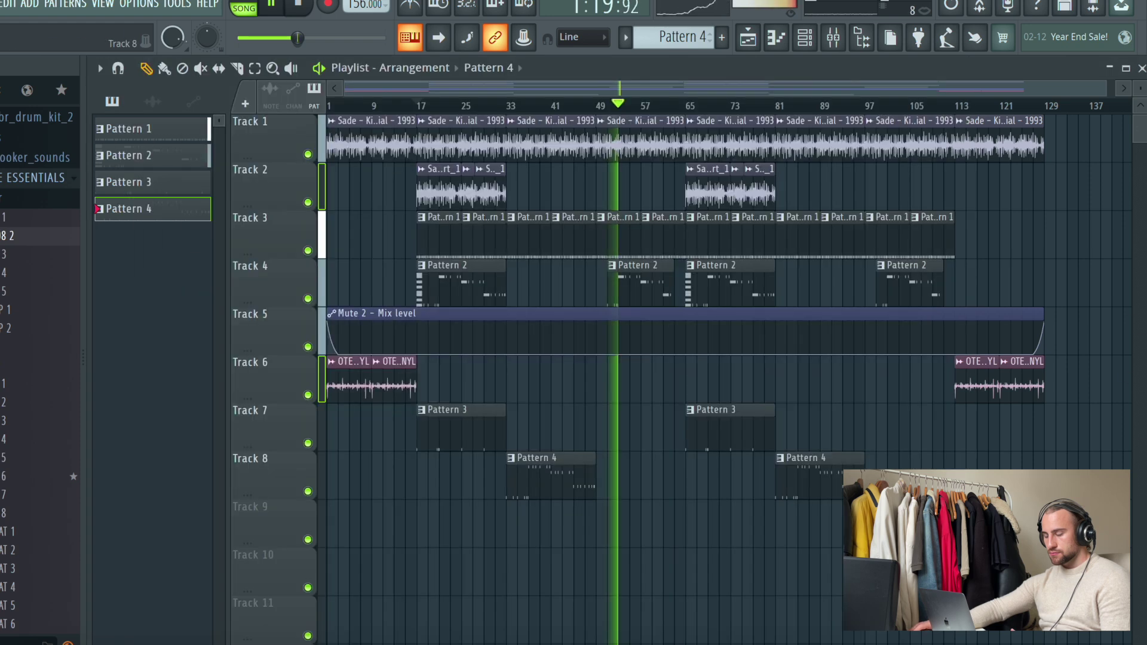
Find the Stash Drumkit in the sample browser and open its crash samples folder
scroll(39, 299, up, 3)
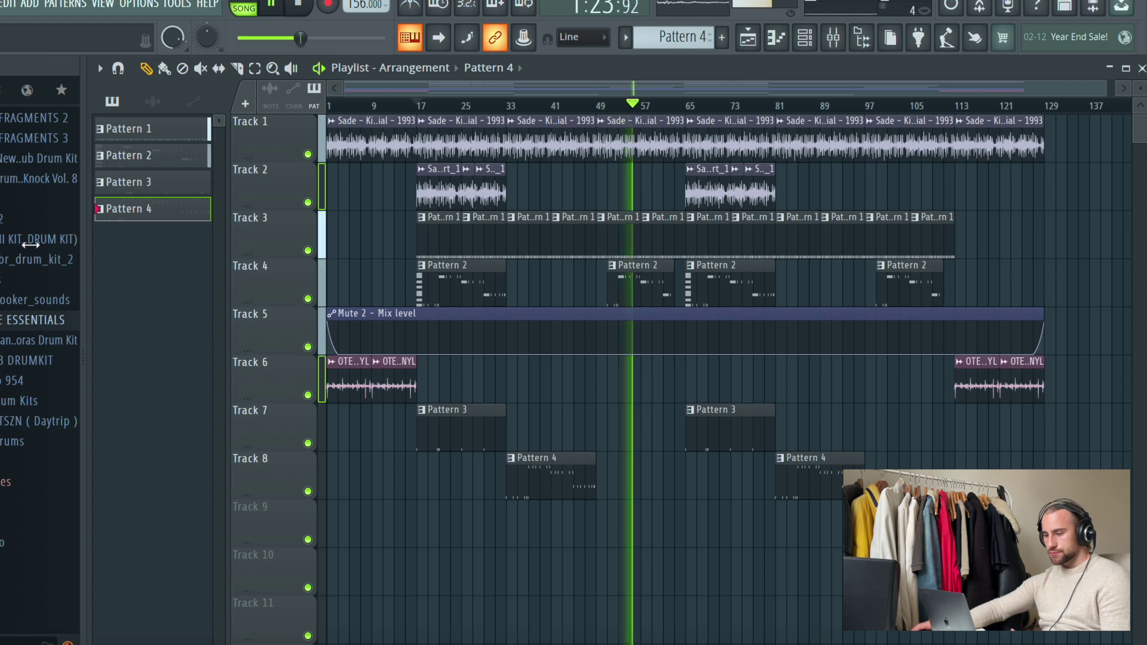
click(18, 339)
click(14, 339)
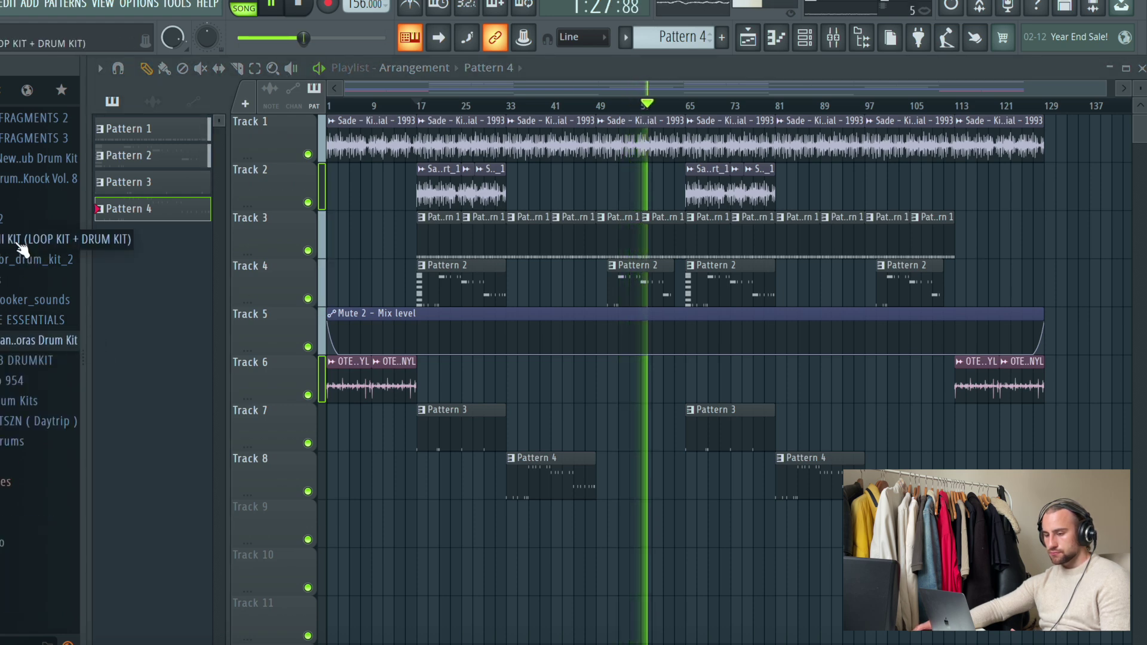
scroll(12, 251, up, 4)
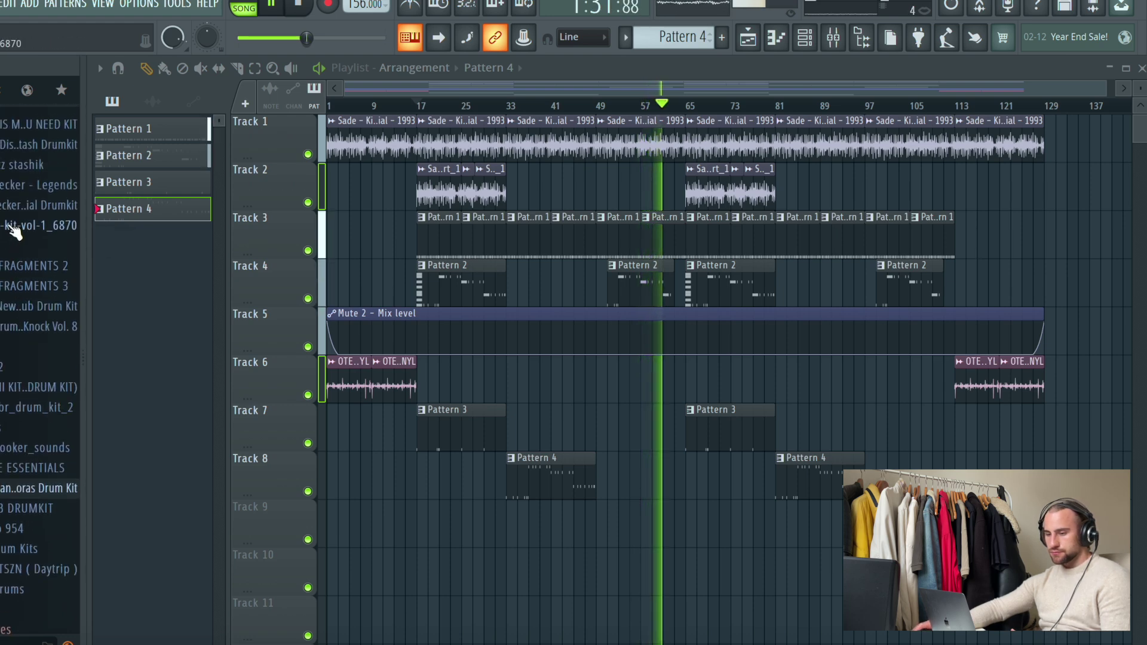
scroll(18, 197, up, 1)
click(18, 173)
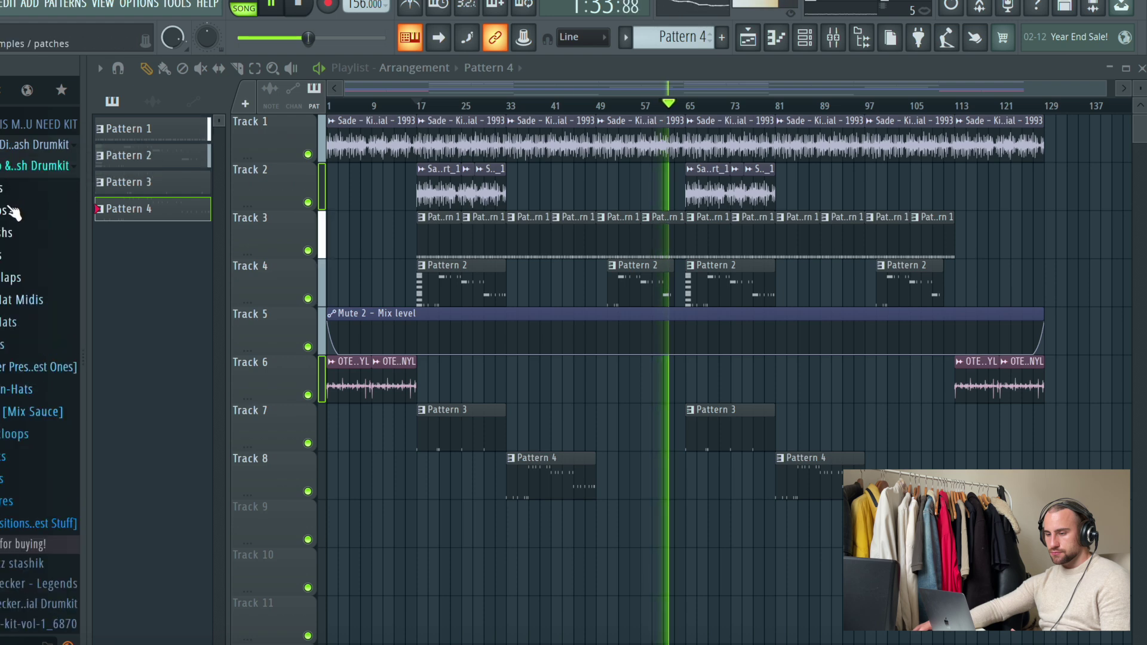
click(13, 232)
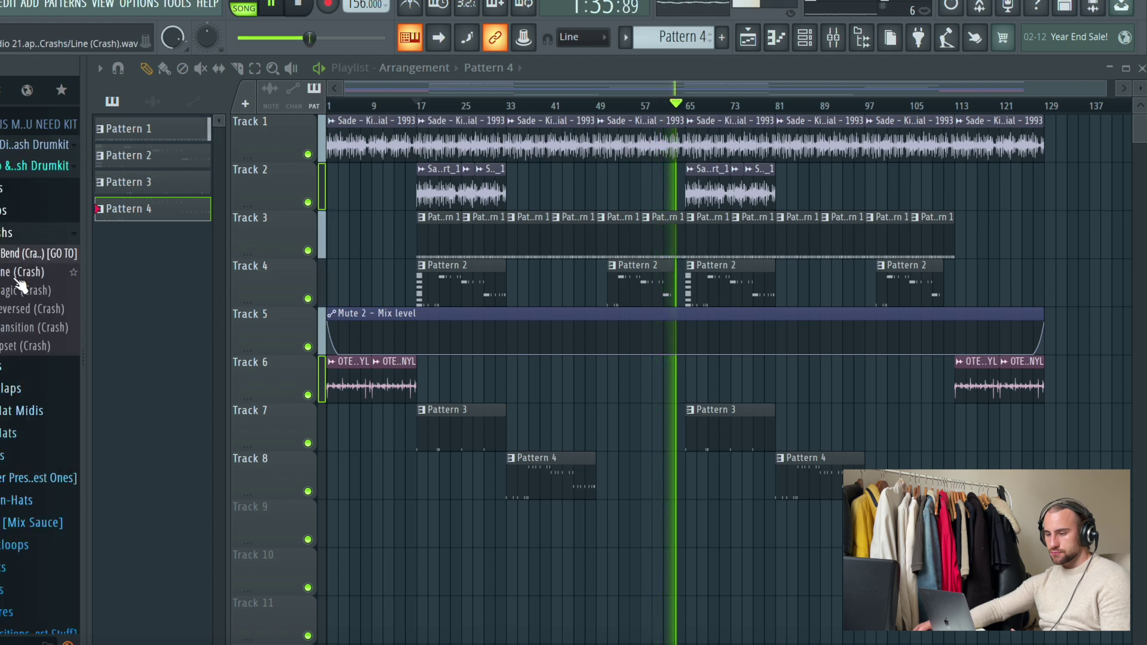
Audition the Reversed and Upset crash samples
click(33, 309)
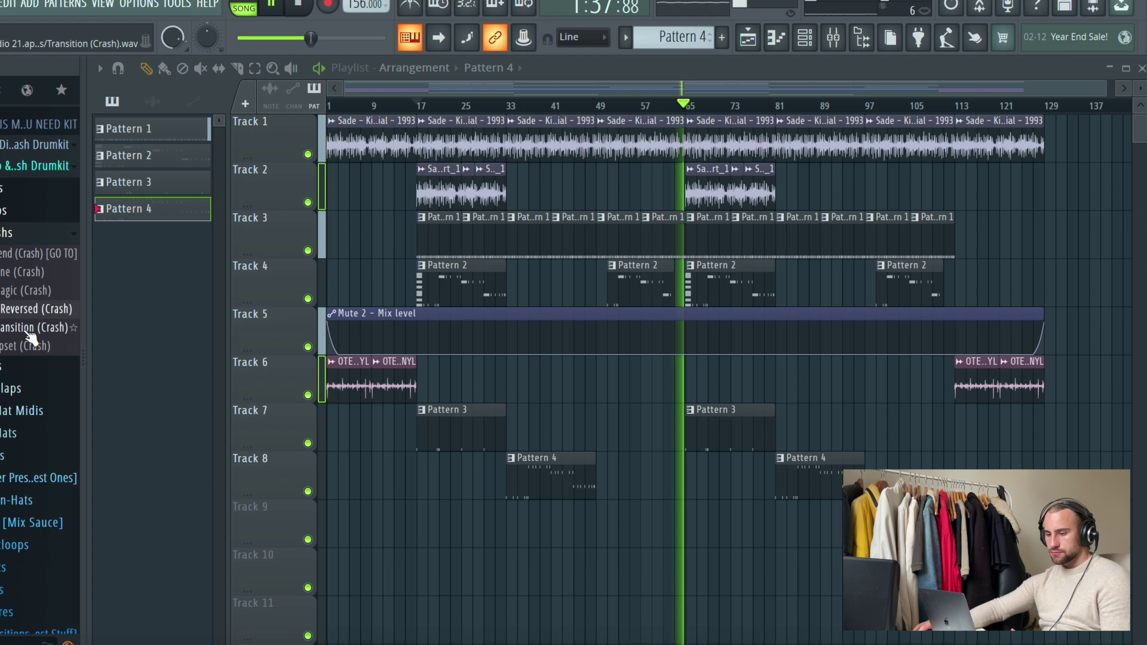
key(space)
click(29, 311)
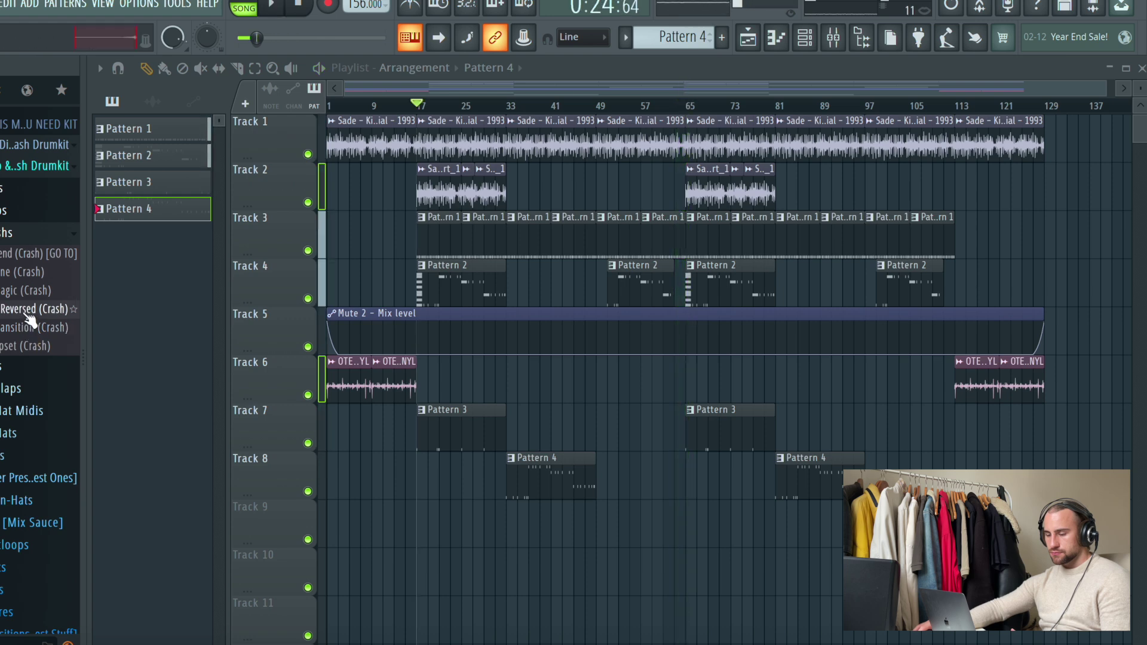
click(30, 345)
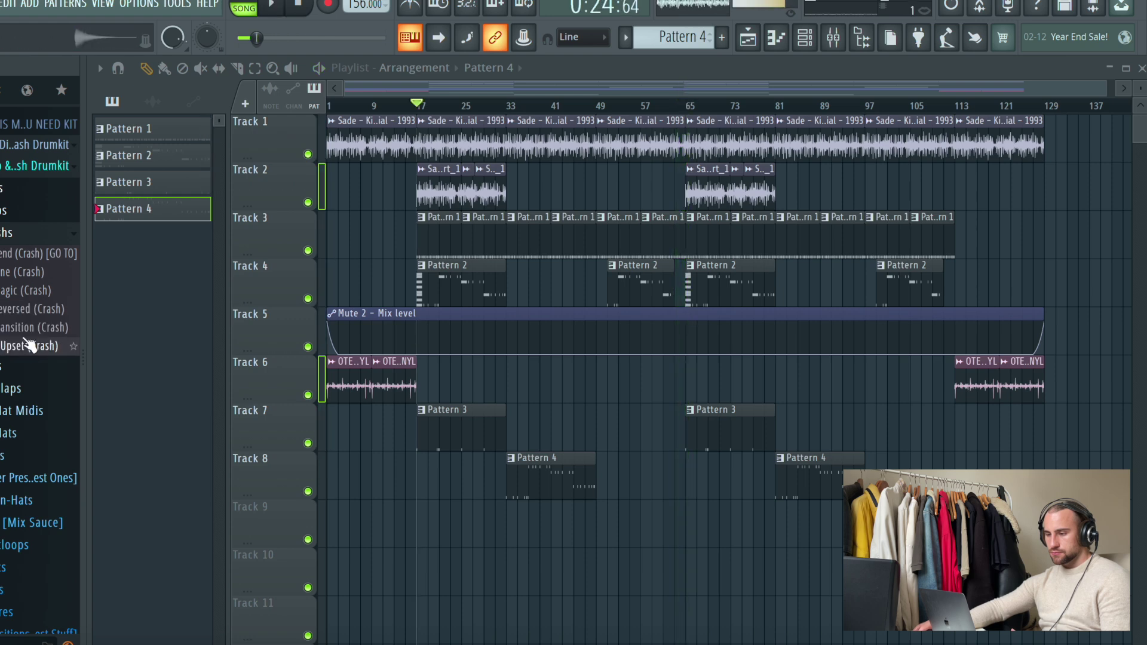
key(space)
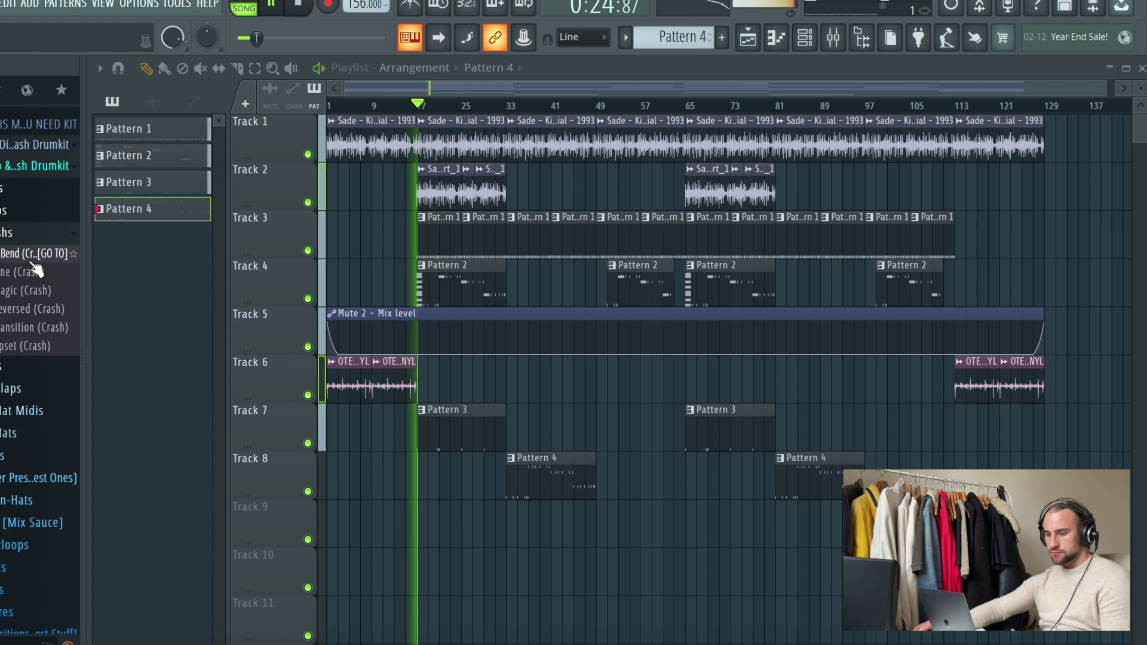
key(space)
Add the Reversed (Crash) sample to Track 9, aligned so that it ends at bar 17
click(29, 308)
drag(320, 460, 418, 478)
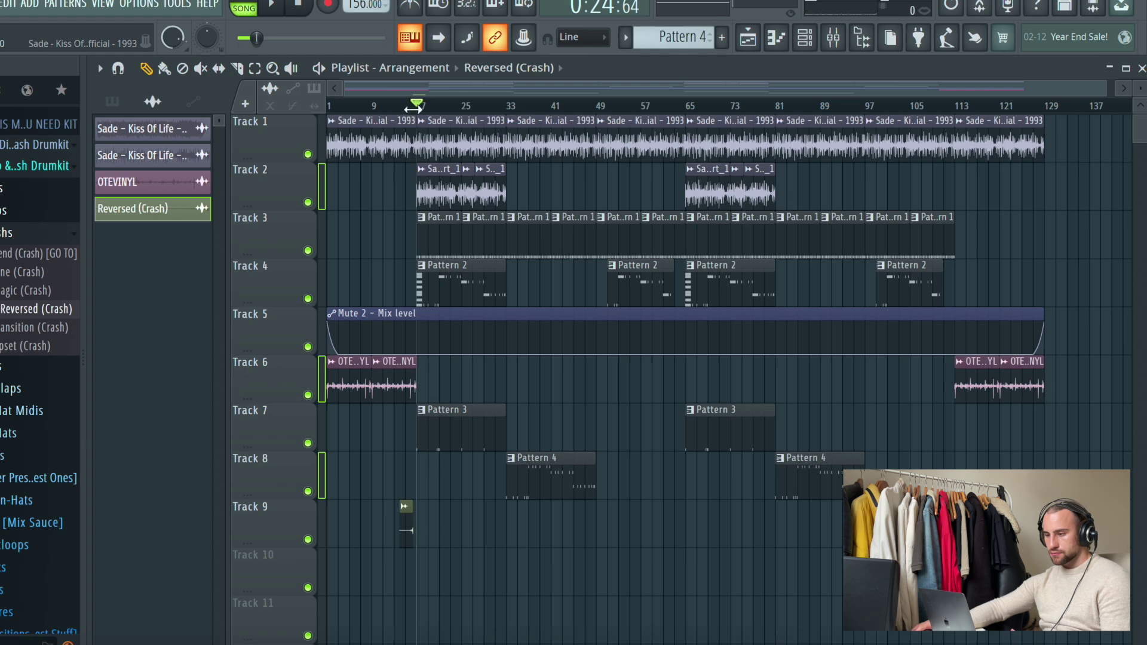
key(space)
scroll(400, 107, up, 5)
drag(454, 520, 475, 531)
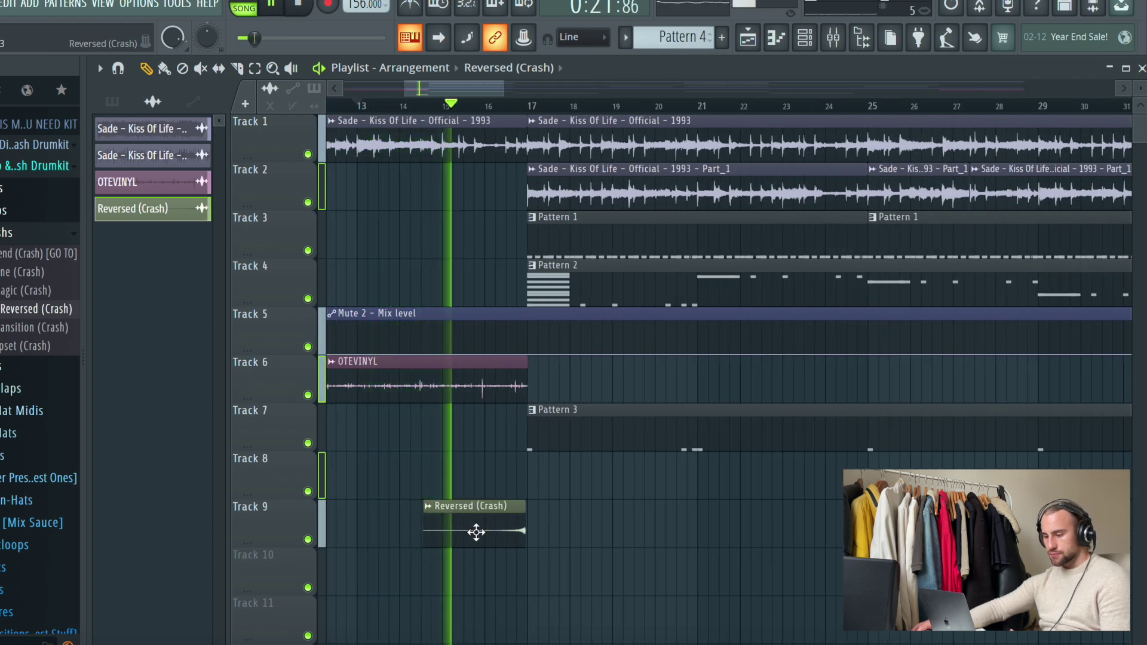
Adjust the Reversed (Crash) channel's volume and trim the start of its Track 9 clip to bar 15
double_click(481, 530)
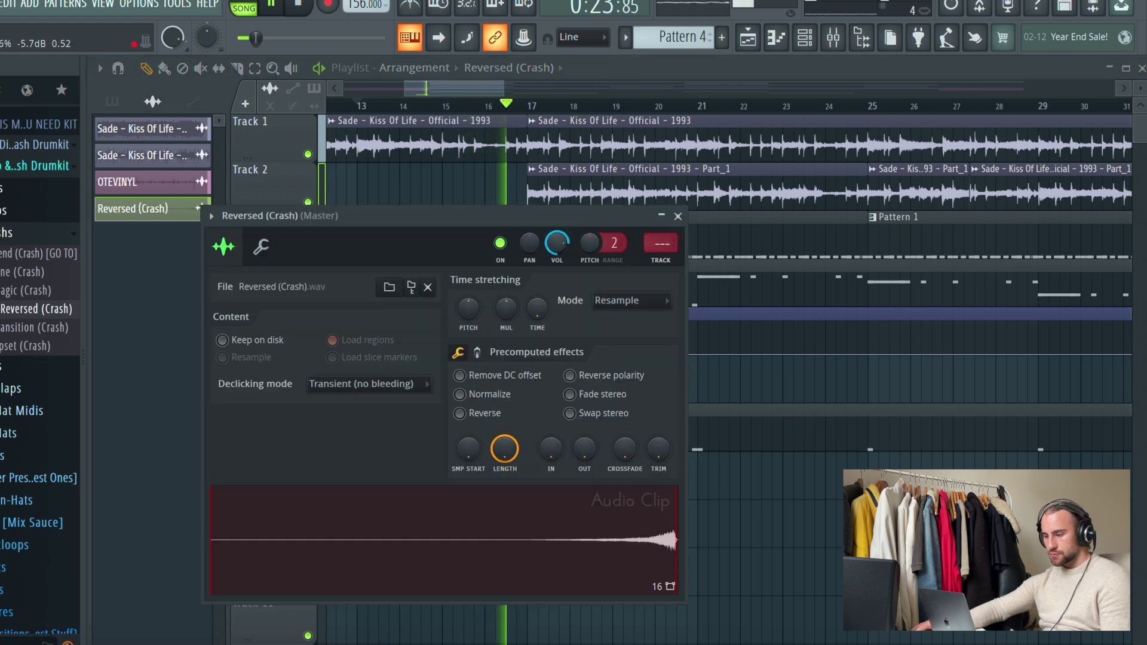
key(Escape)
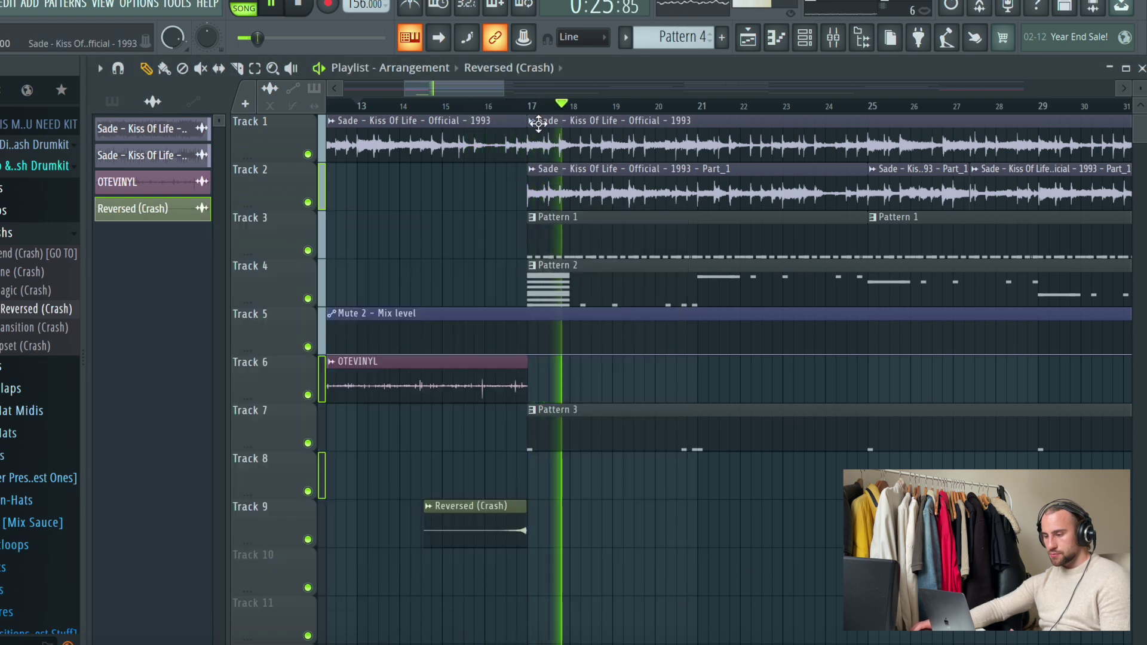
click(237, 67)
drag(442, 481, 457, 605)
click(146, 68)
right_click(435, 532)
double_click(474, 530)
key(Escape)
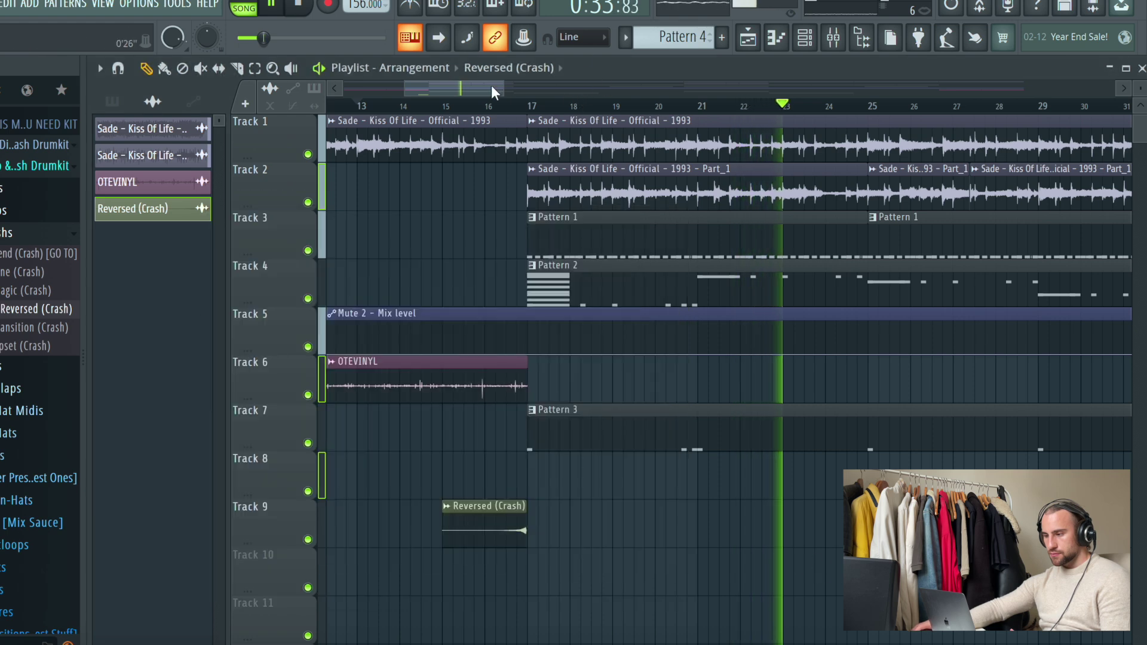
Place copies of Reversed (Crash) on Track 9 leading into bars 33, 65, 81 and 113, and collapse the Stash Drumkit folder
scroll(782, 146, down, 3)
click(552, 523)
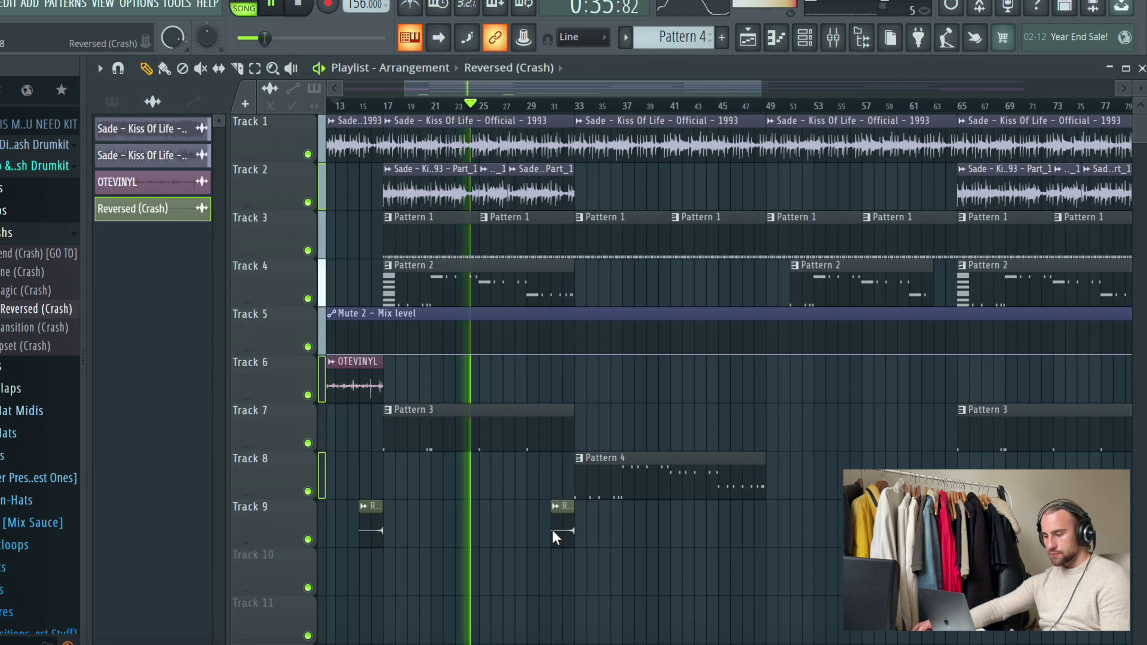
click(767, 528)
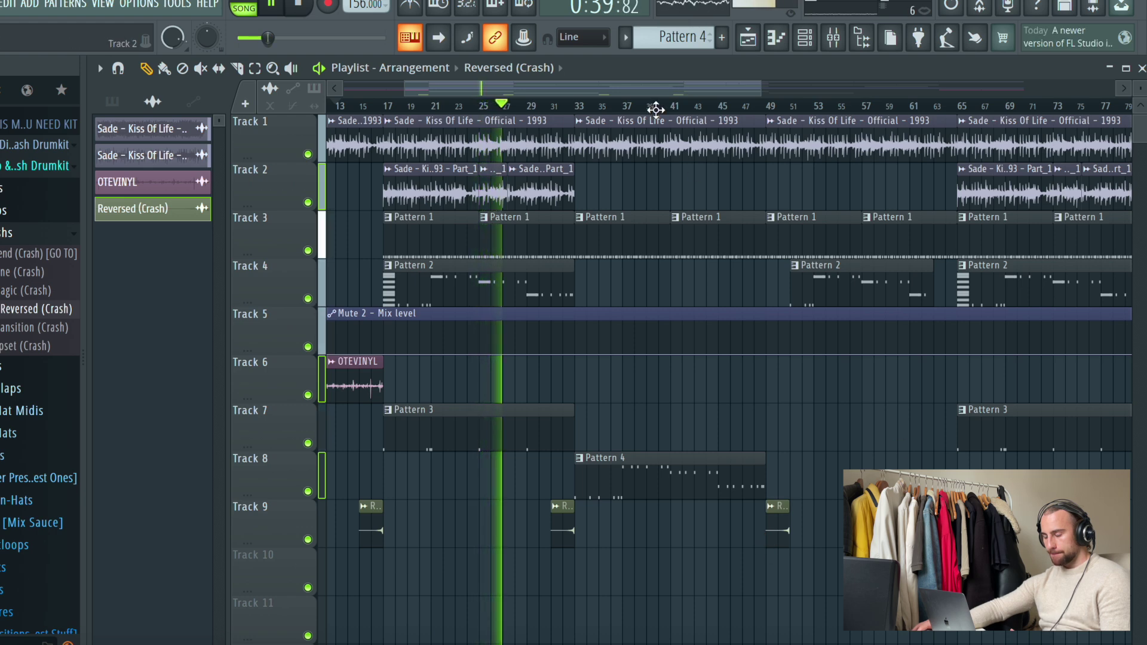
drag(596, 96, 682, 92)
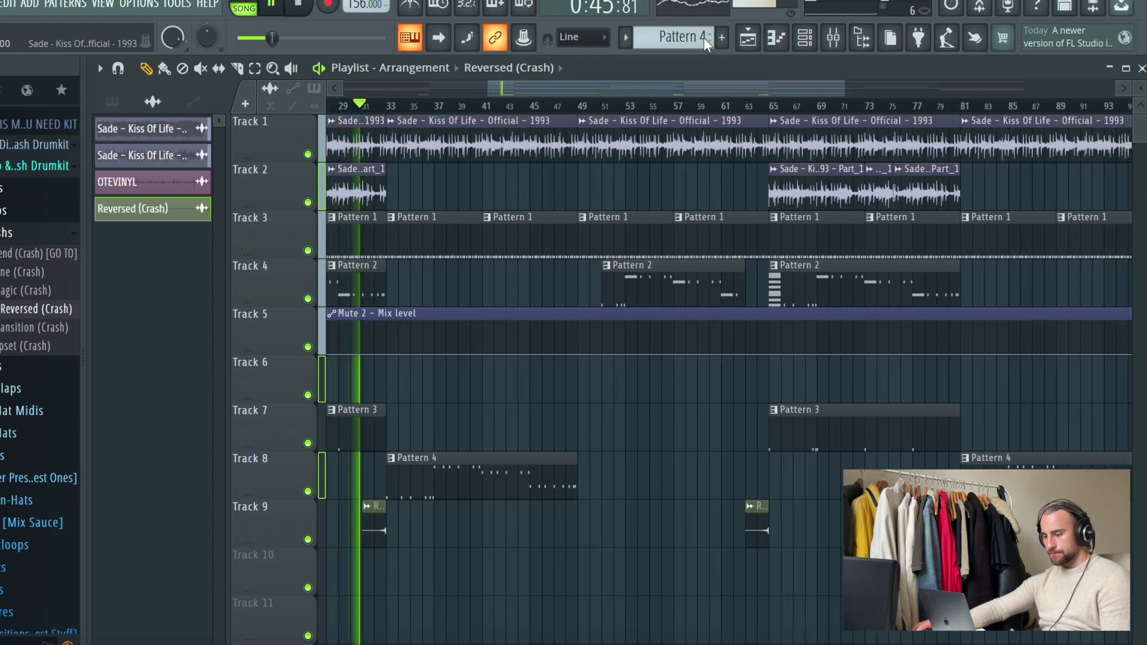
drag(700, 84, 958, 89)
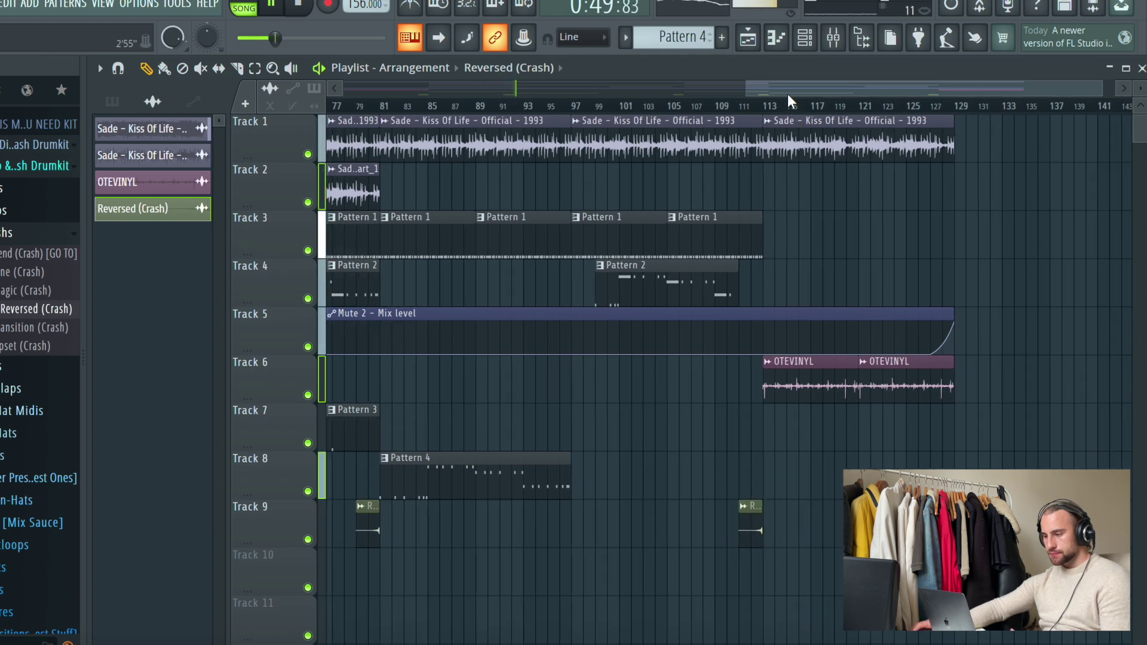
scroll(794, 110, down, 4)
click(2, 4)
click(6, 78)
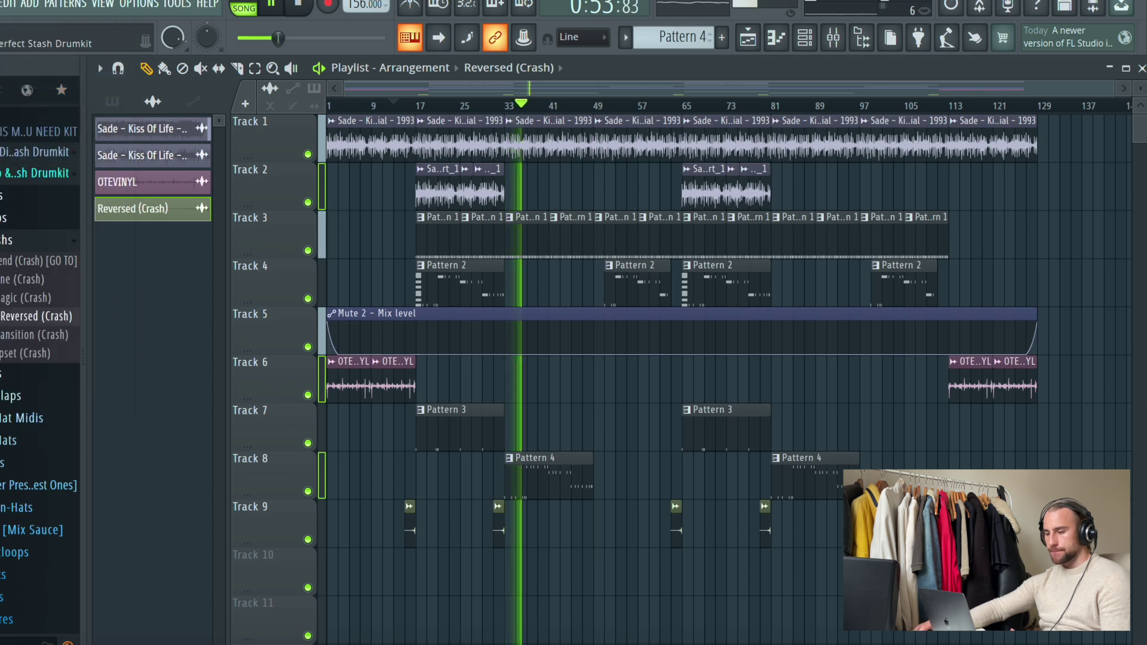
In Pattern 1, pan the first OTESNARE 3 #2 note about 50% right and the second about 50% left
click(805, 41)
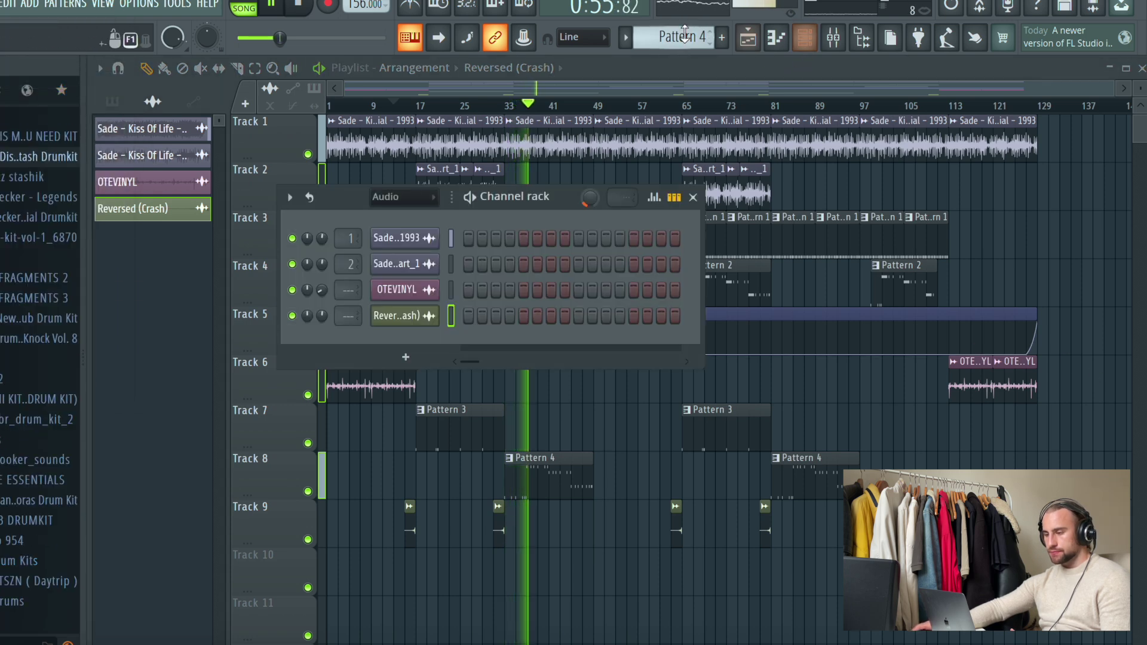
scroll(687, 35, up, 3)
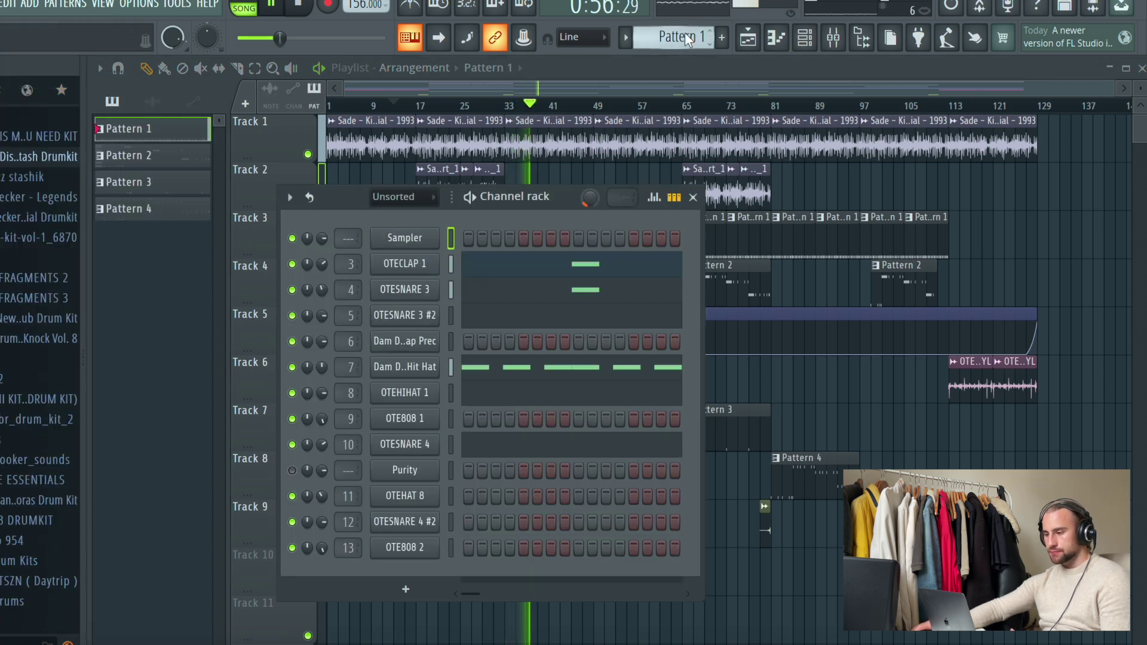
click(532, 309)
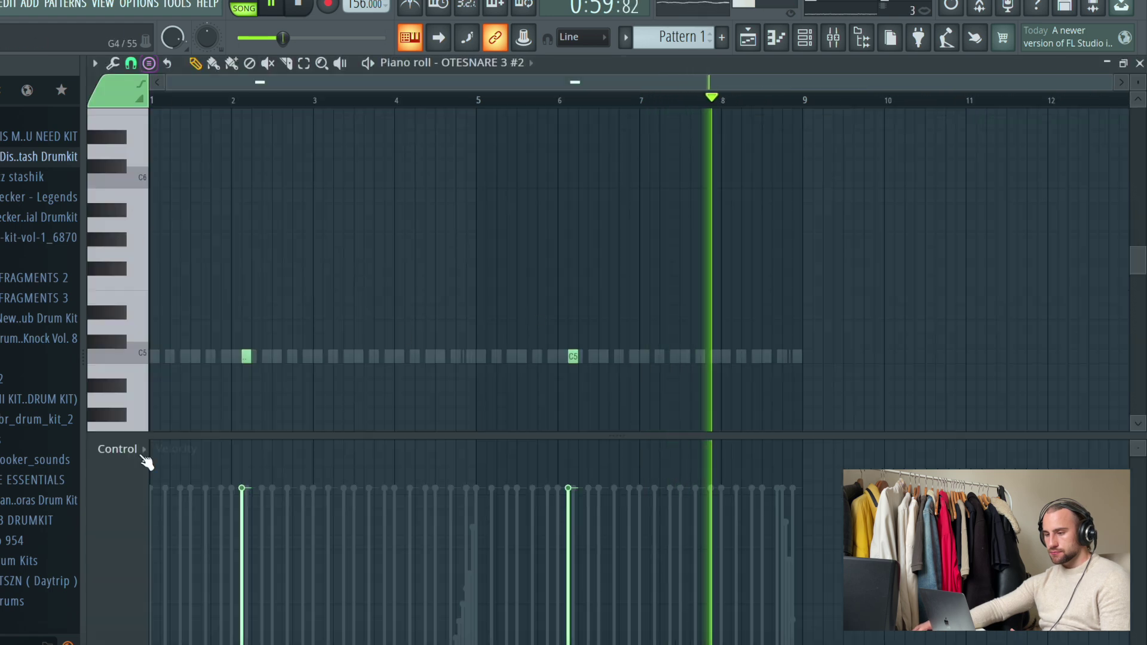
click(116, 451)
click(142, 471)
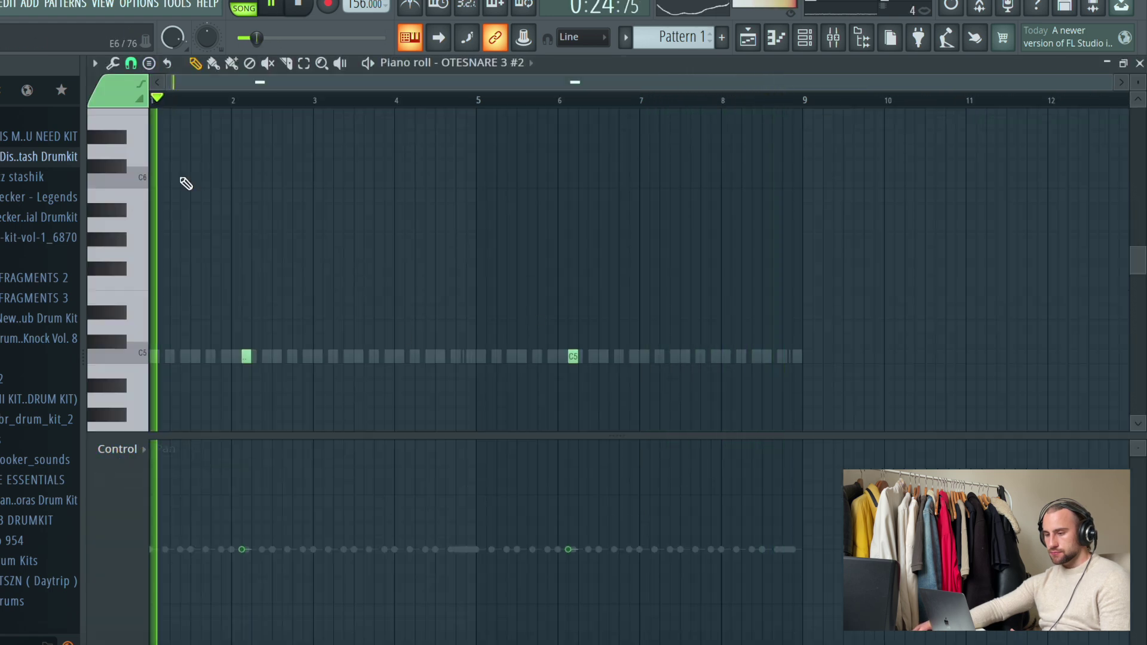
drag(246, 602, 272, 505)
drag(568, 551, 576, 606)
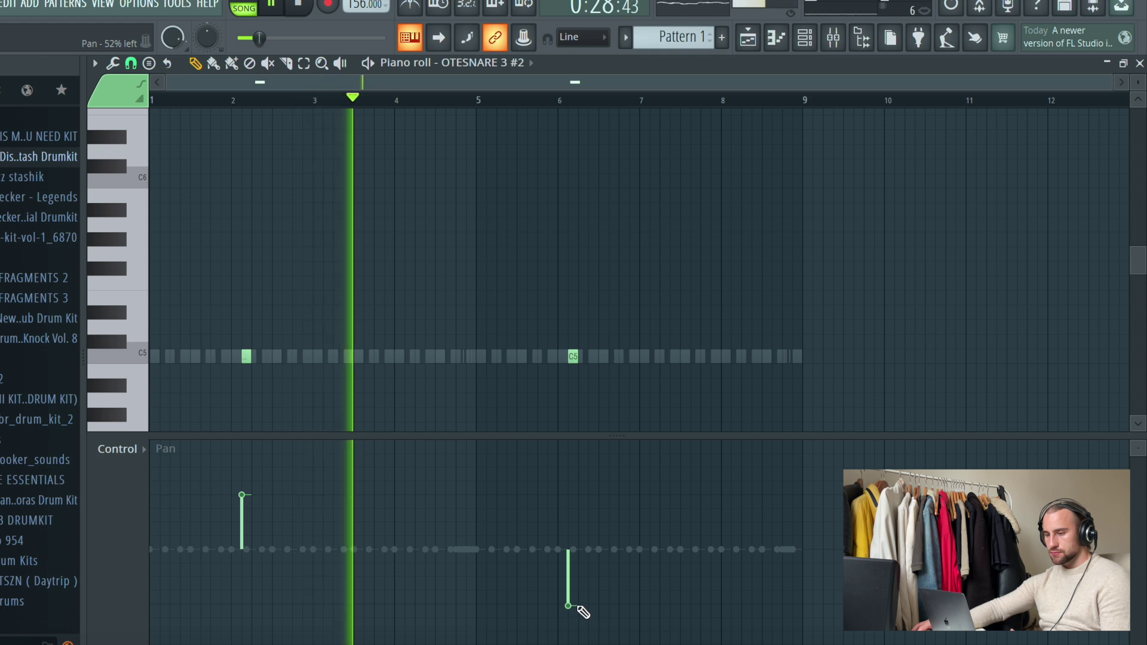
key(space)
Pan all notes of the OTEHIHAT 1 roll before bar 5 about 50% left
click(117, 449)
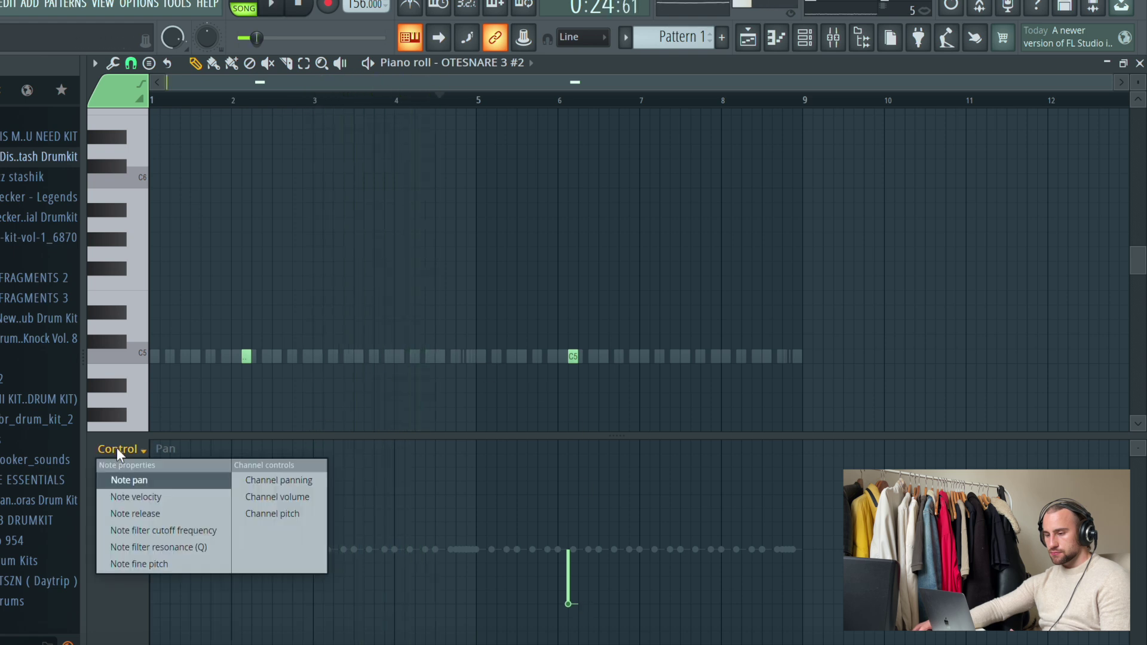
click(517, 62)
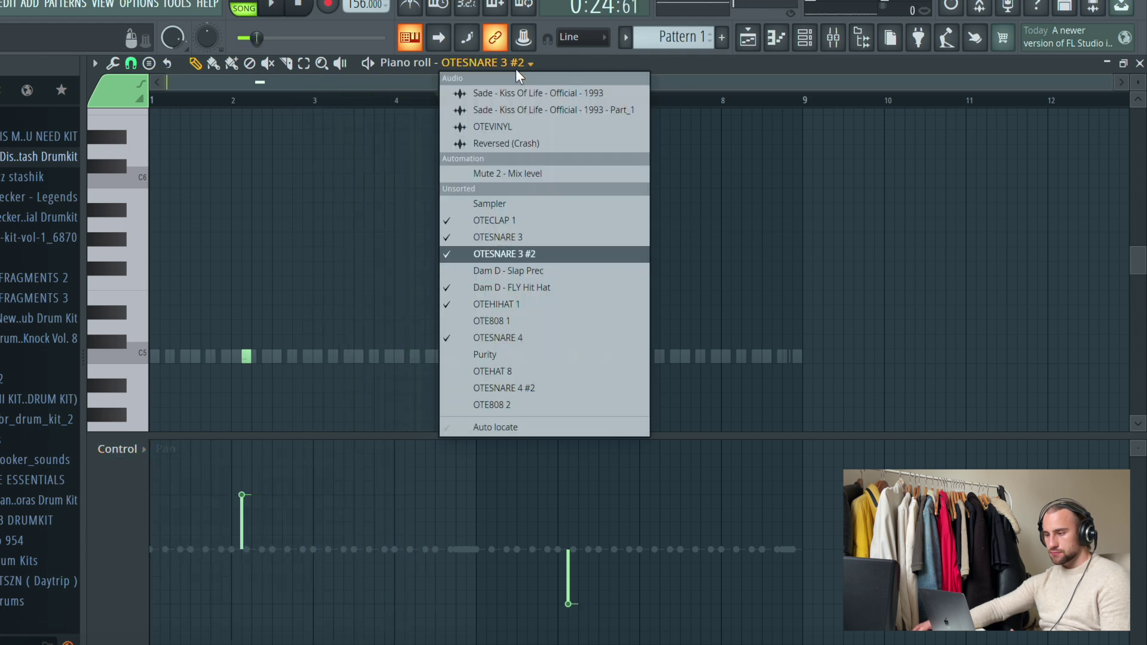
click(524, 287)
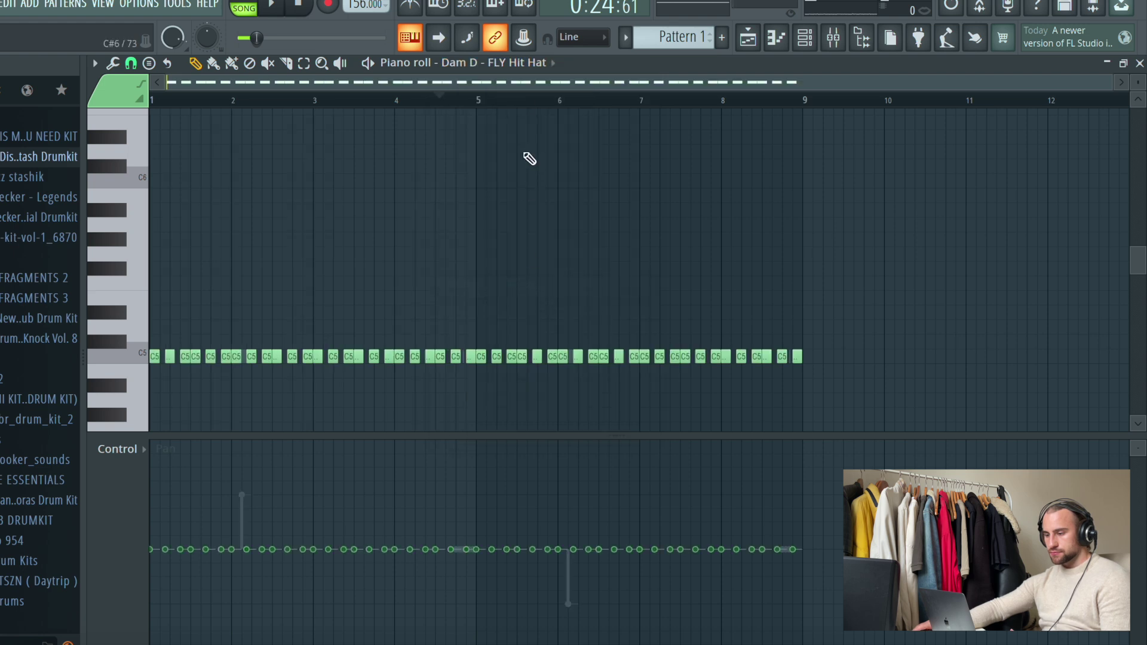
click(513, 64)
click(532, 303)
key(space)
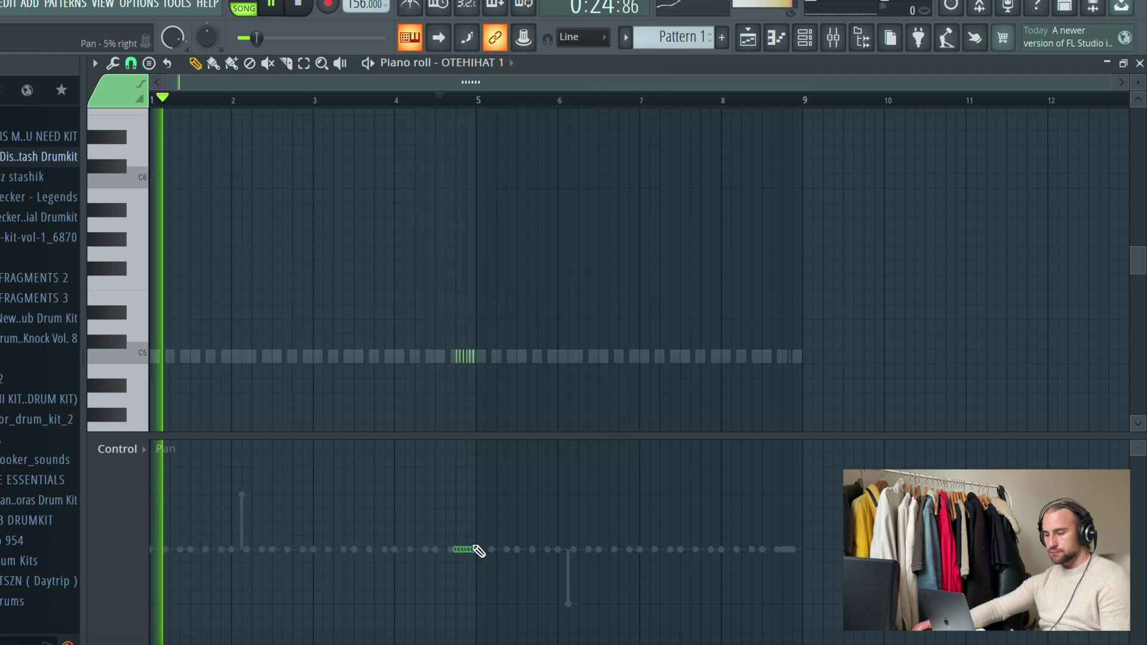
click(456, 604)
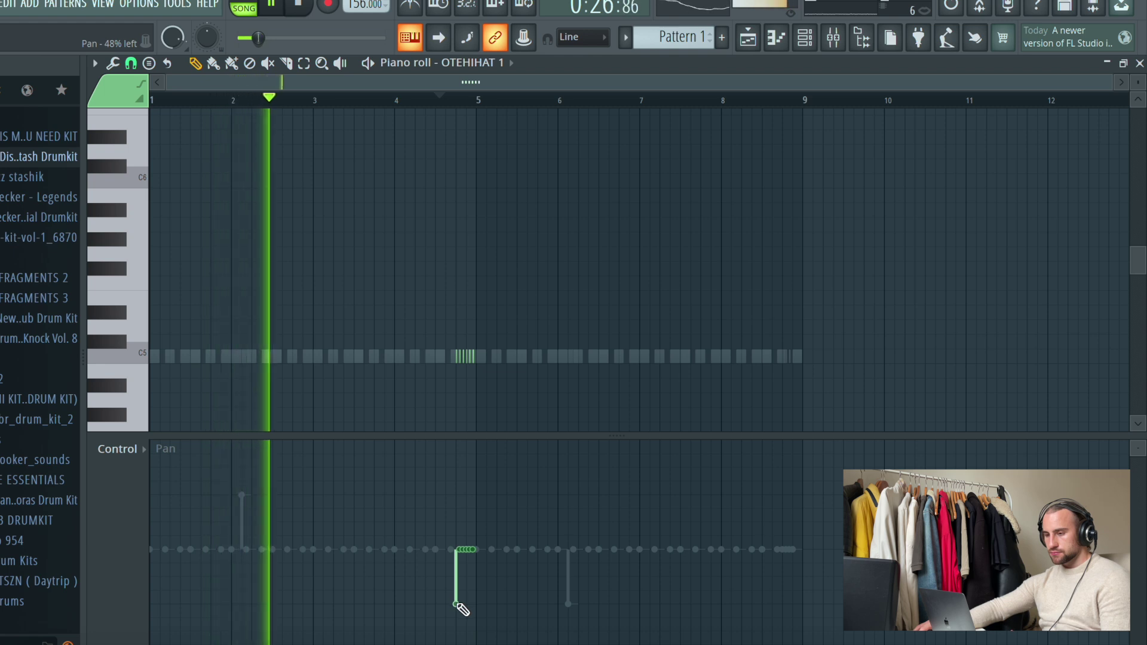
mouse_move(469, 610)
mouse_down()
mouse_move(494, 606)
mouse_move(475, 608)
mouse_up()
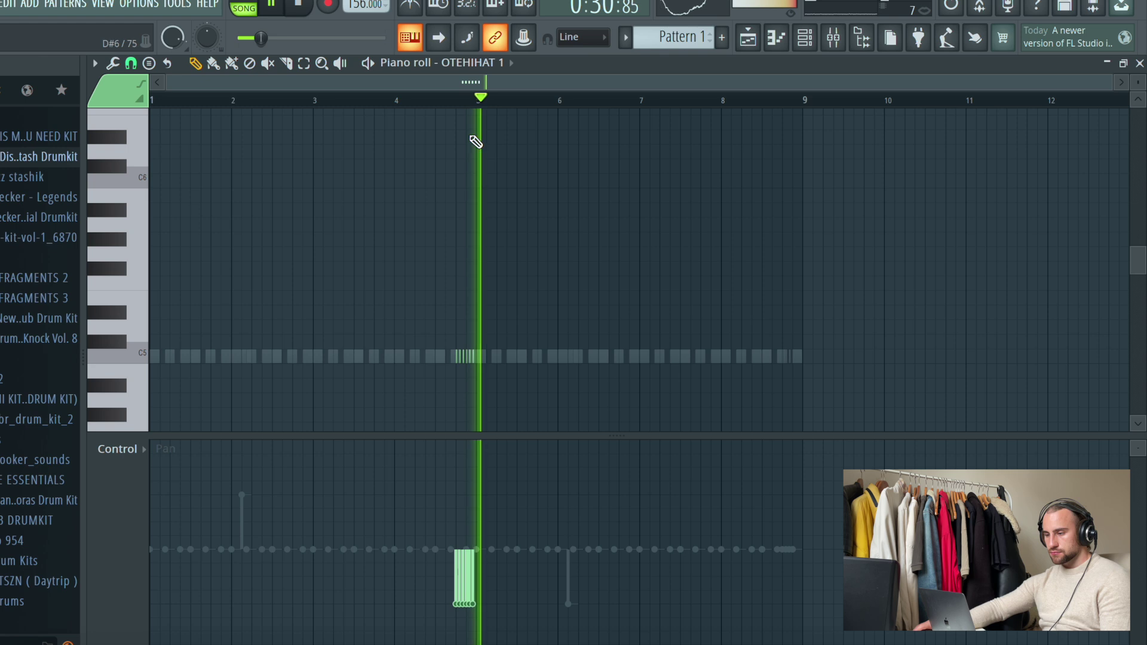
Pan the OTESNARE 4 note before bar 5 about 50% right and its roll before bar 9 about 50% left
click(491, 64)
click(525, 336)
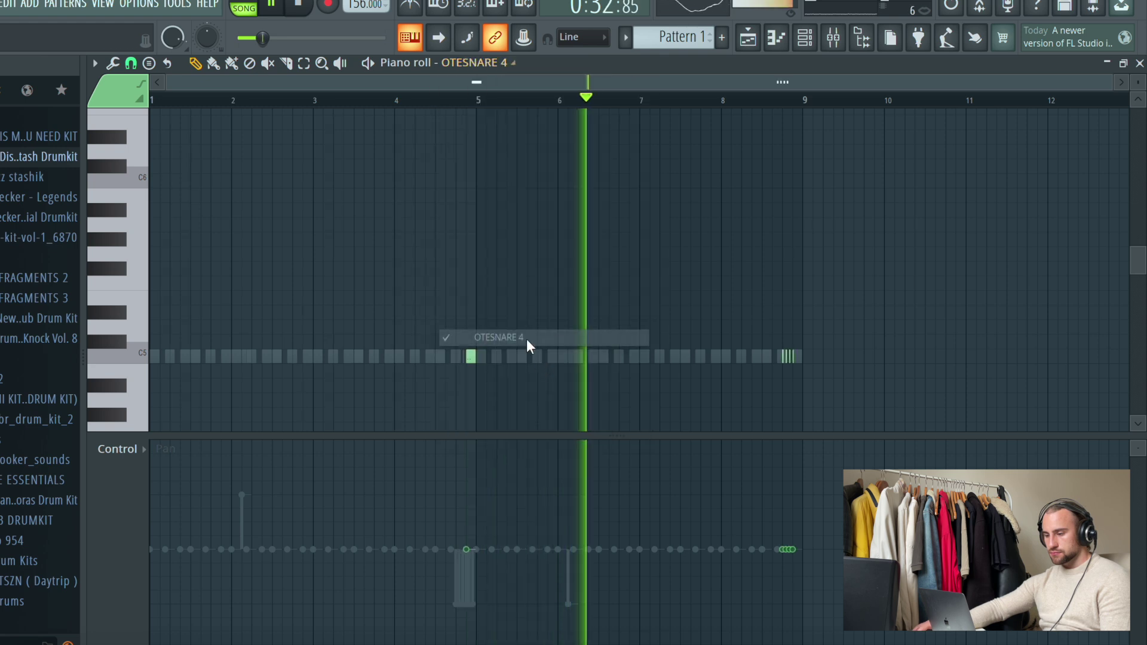
click(468, 497)
drag(483, 502, 476, 500)
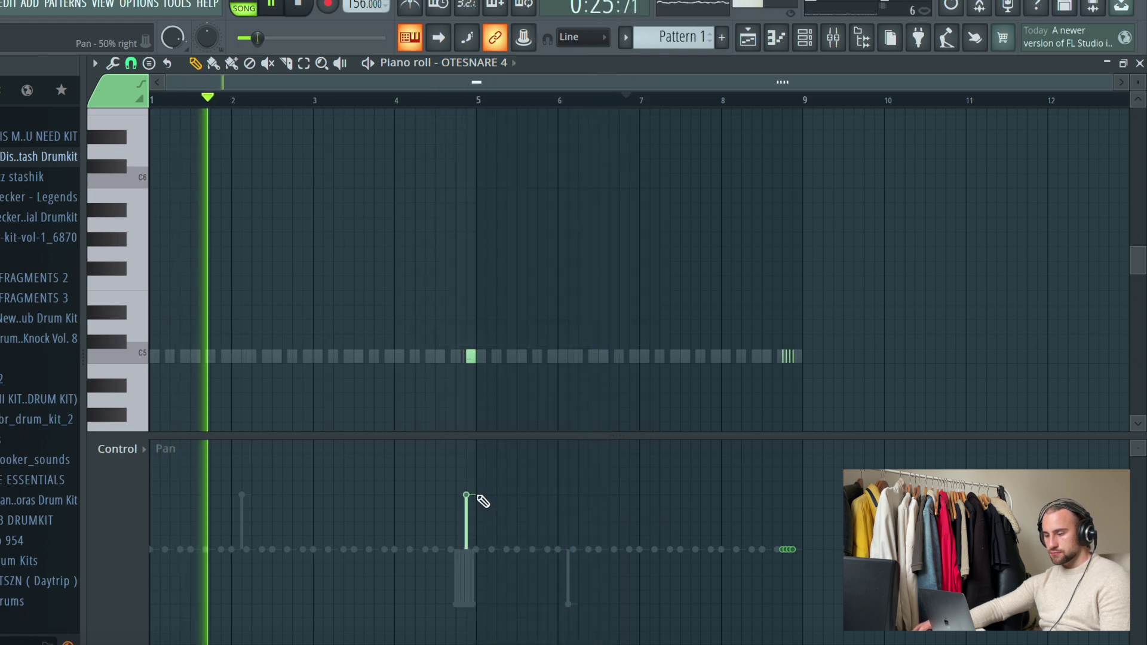
click(787, 610)
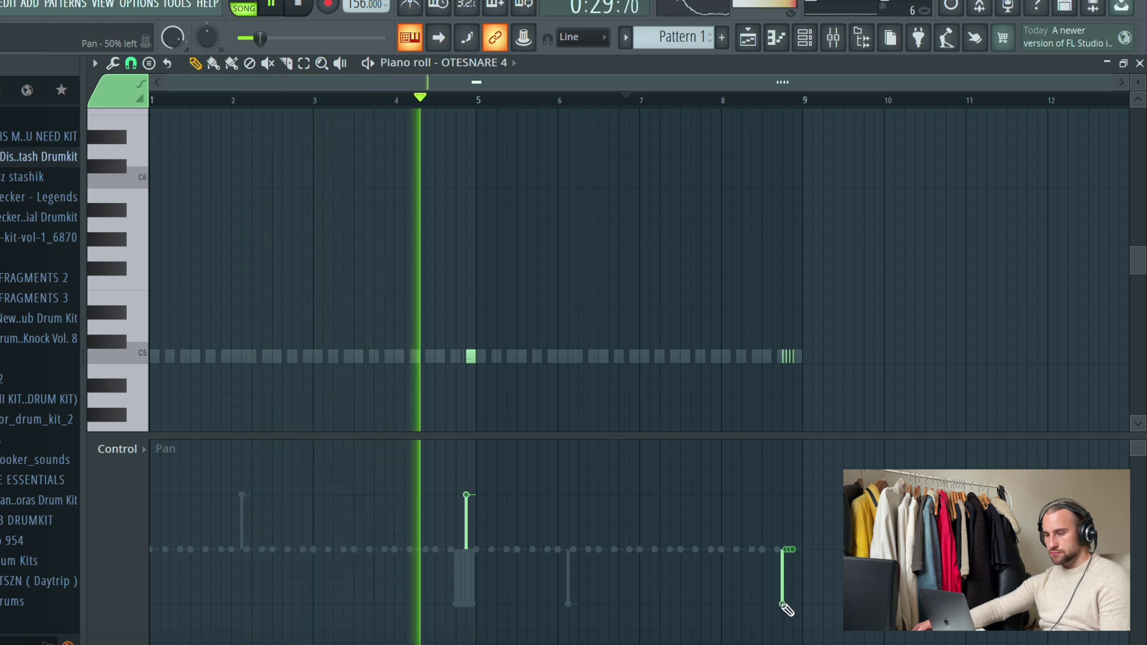
drag(783, 606, 808, 614)
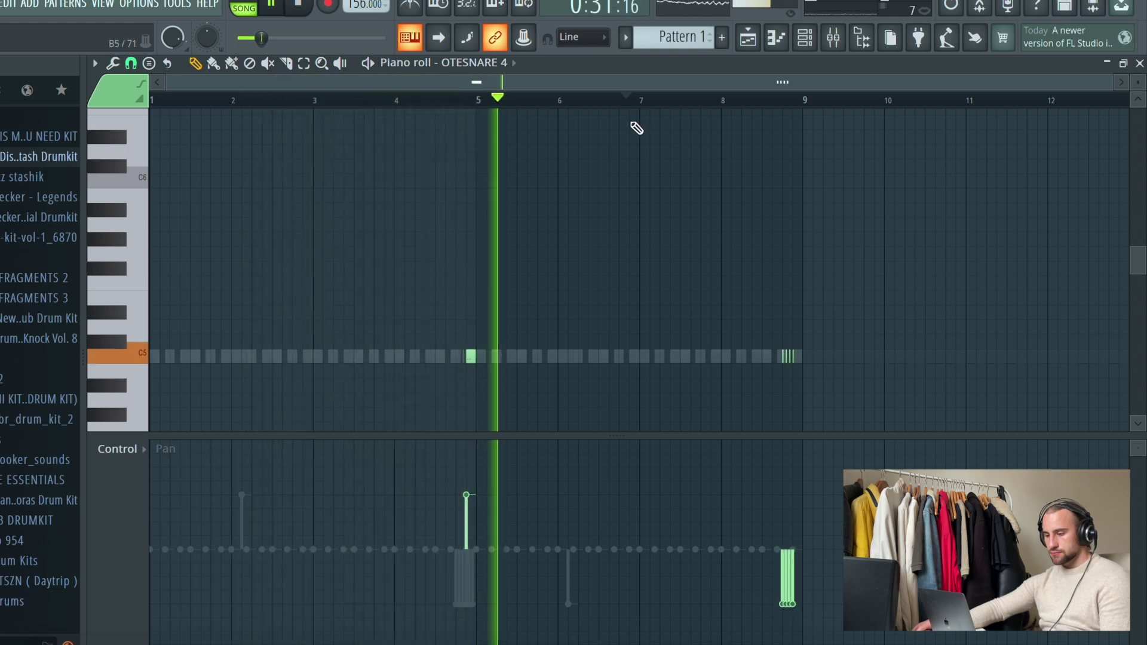
For OTEHAT 8 in Pattern 3, pan the notes at bars 1 and 5 about 50% right and the one directly before bar 5 left
click(489, 62)
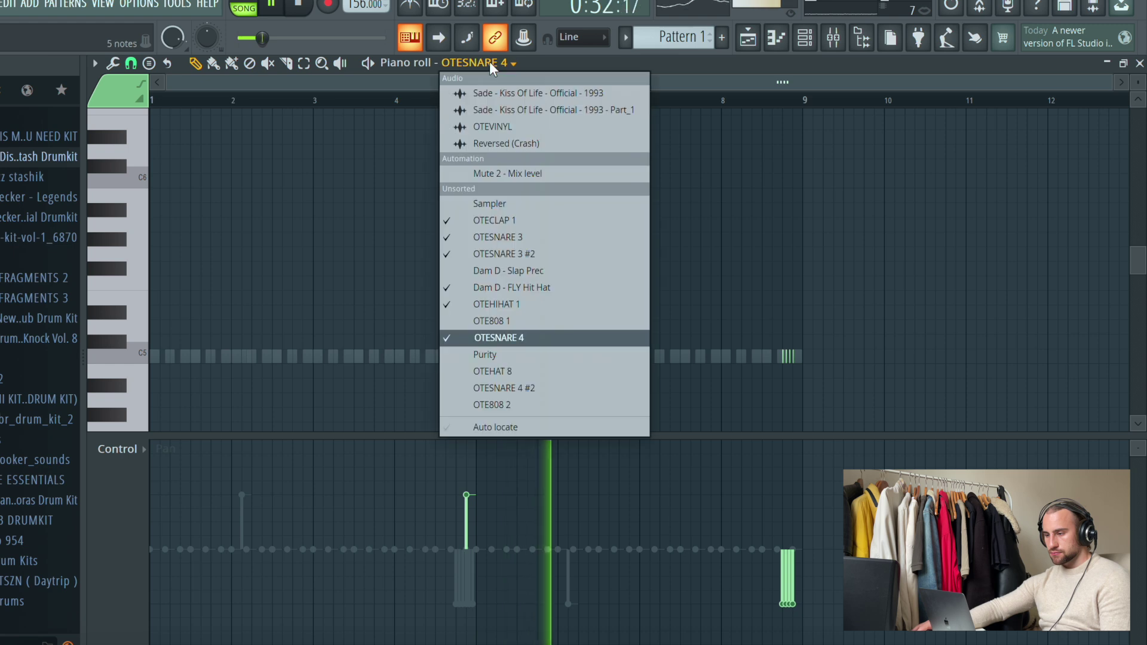
click(550, 371)
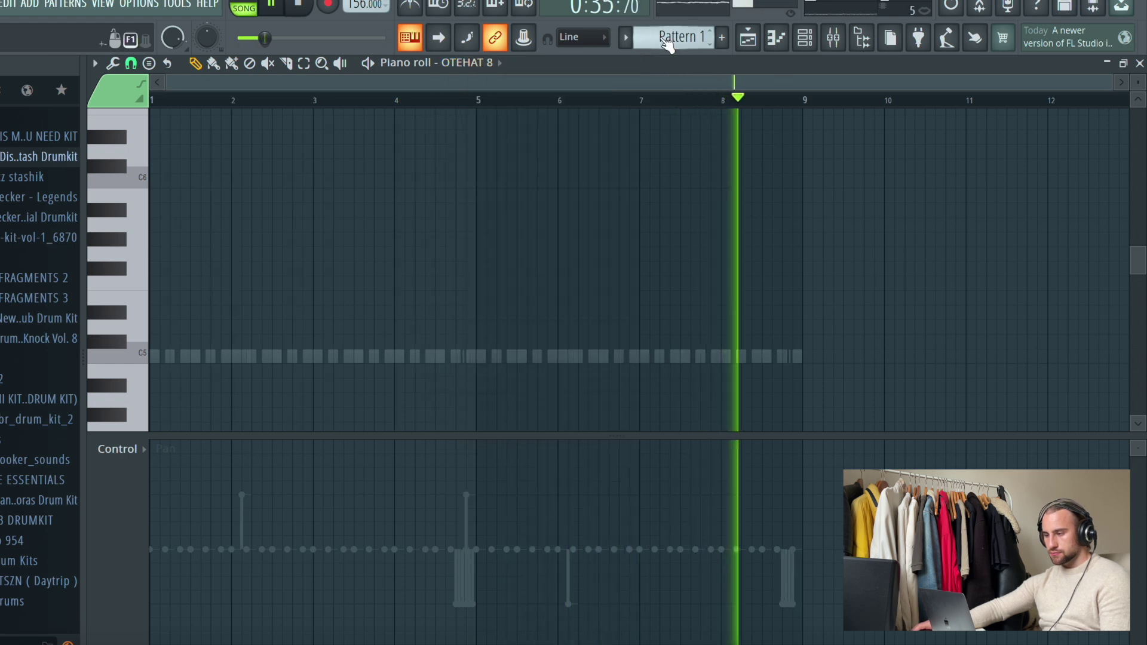
scroll(668, 39, down, 2)
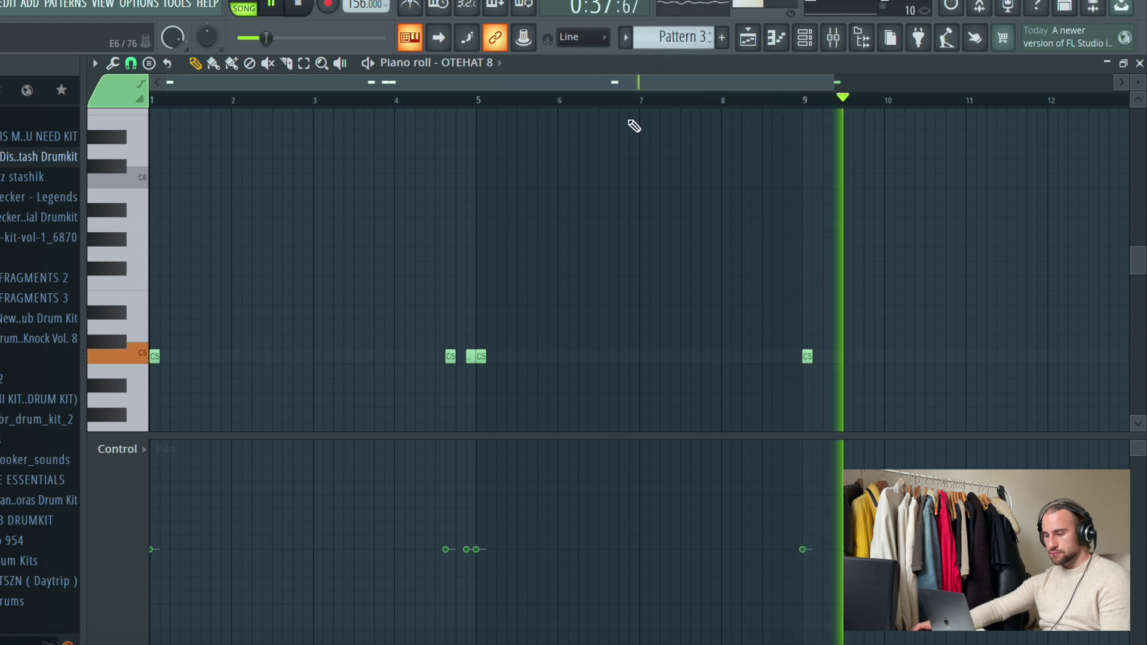
scroll(632, 106, down, 4)
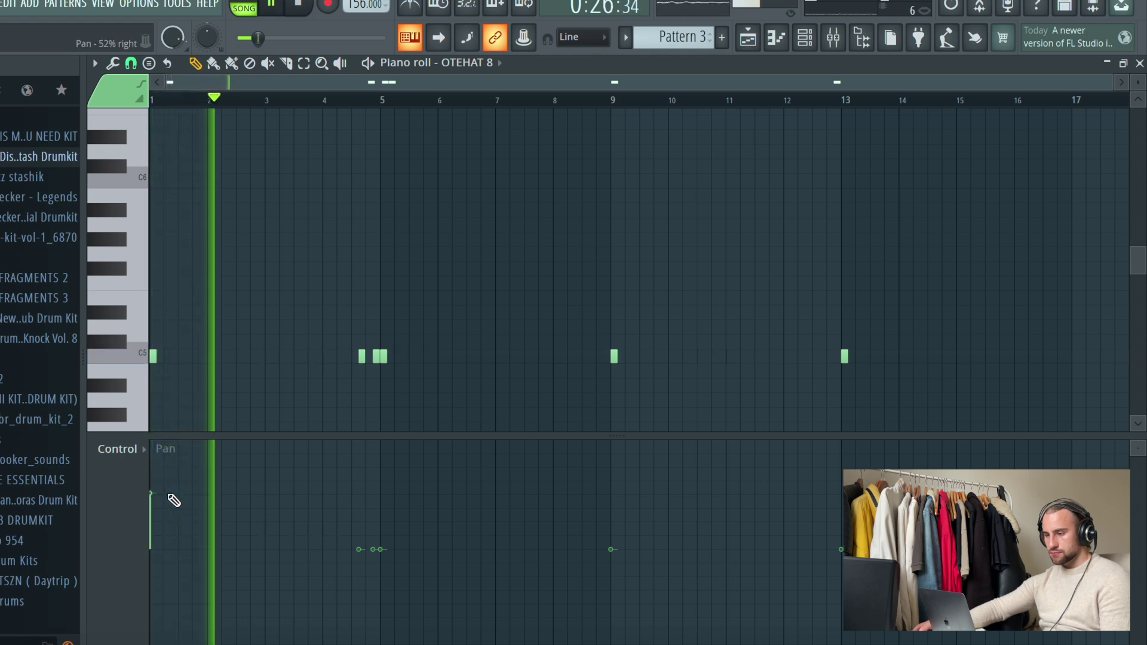
click(396, 503)
drag(382, 613, 380, 611)
click(396, 504)
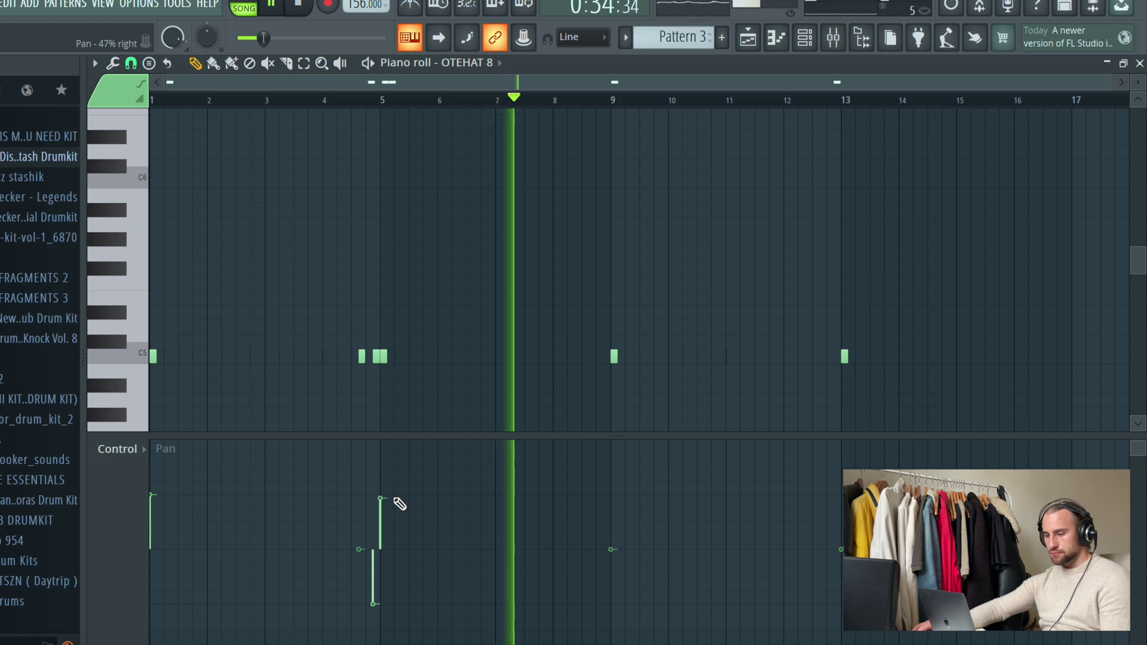
Pan the OTEHAT 8 note at bar 9 about 50% right and the one at bar 13 about 50% left
click(342, 103)
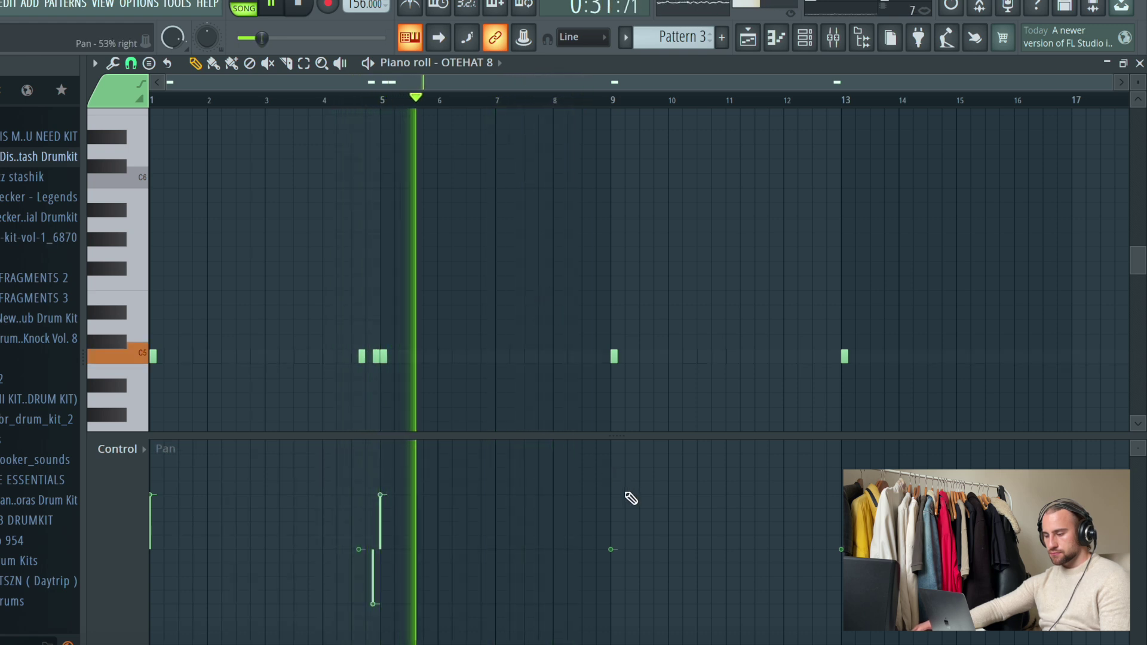
click(630, 498)
click(842, 603)
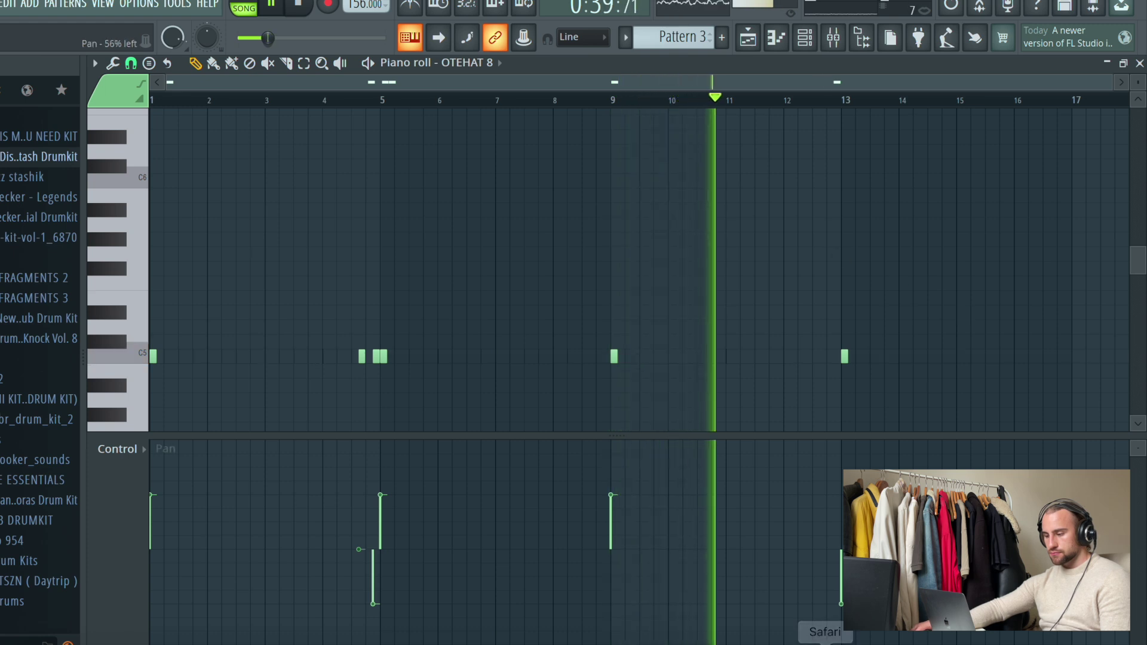
Lower the mixer levels of the OTEHAT 8 and OTESNARE 3 #2 tracks
click(843, 37)
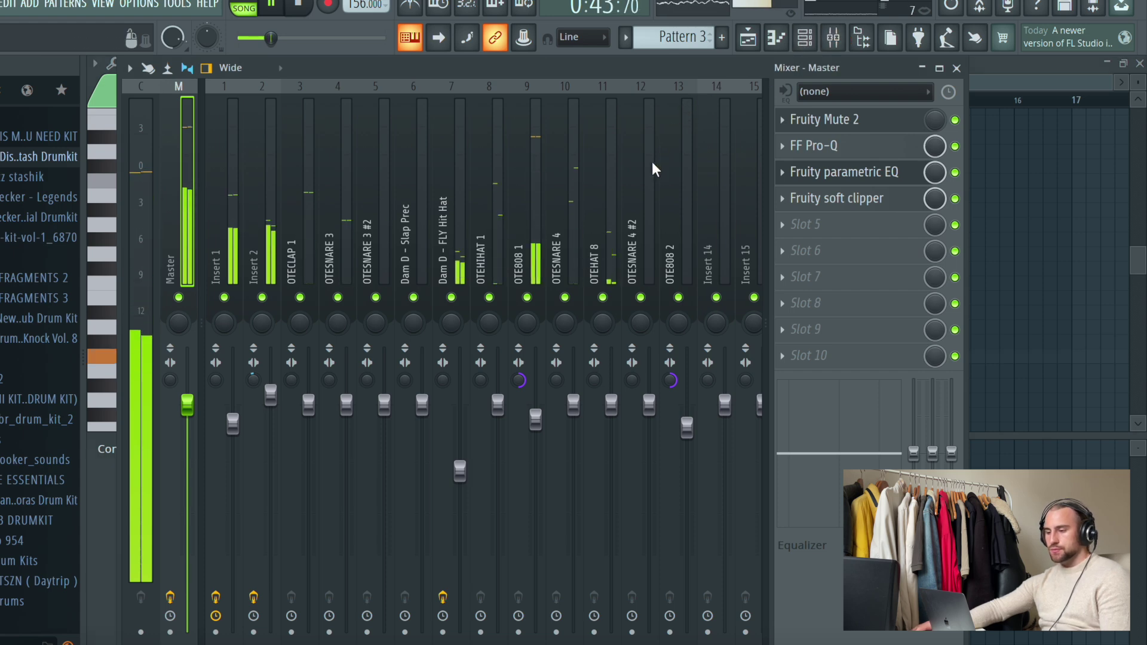
drag(611, 404, 611, 428)
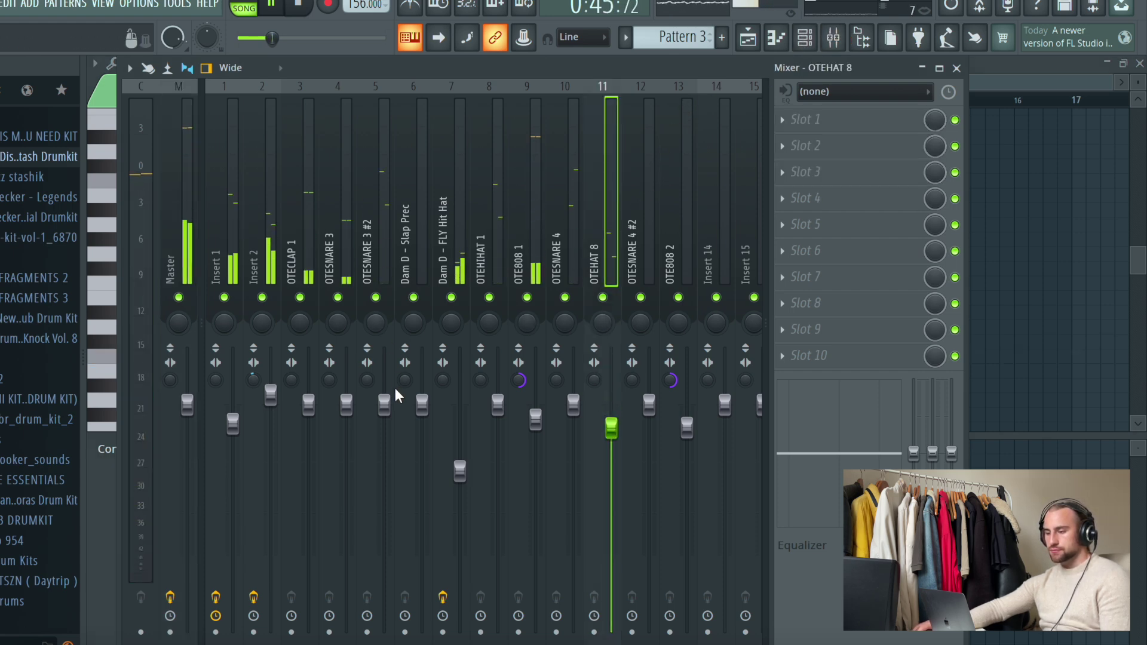
Check the Master track's Fruity parametric EQ, slightly lower the OTE808 2 mixer level, and return to the Playlist
click(231, 149)
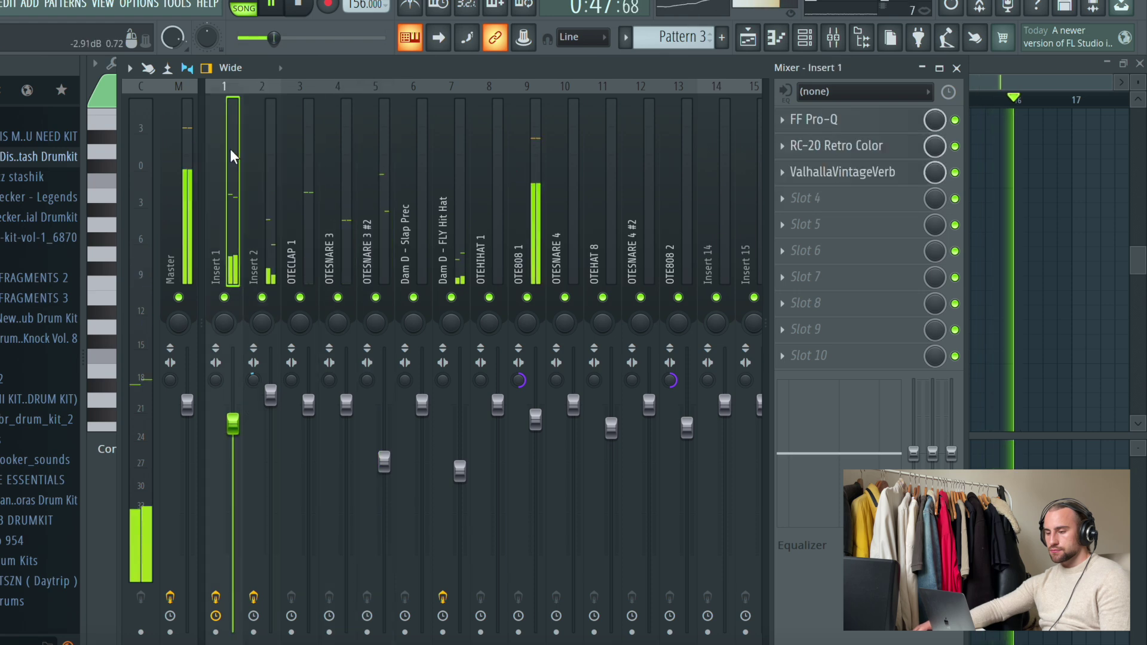
click(168, 145)
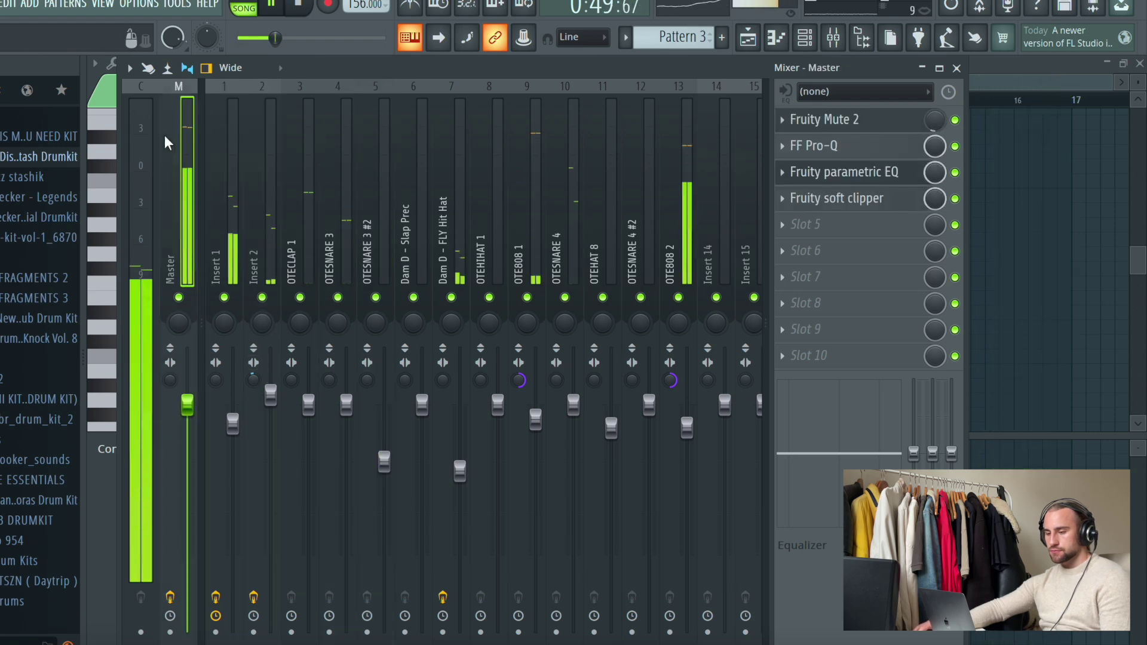
click(815, 175)
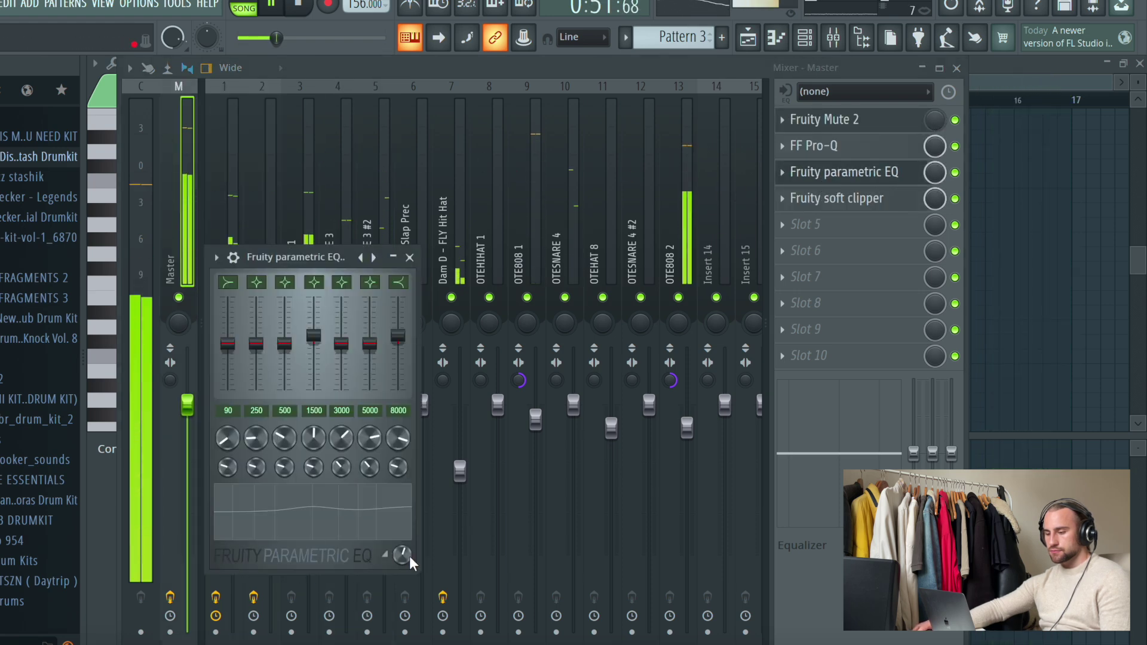
key(Escape)
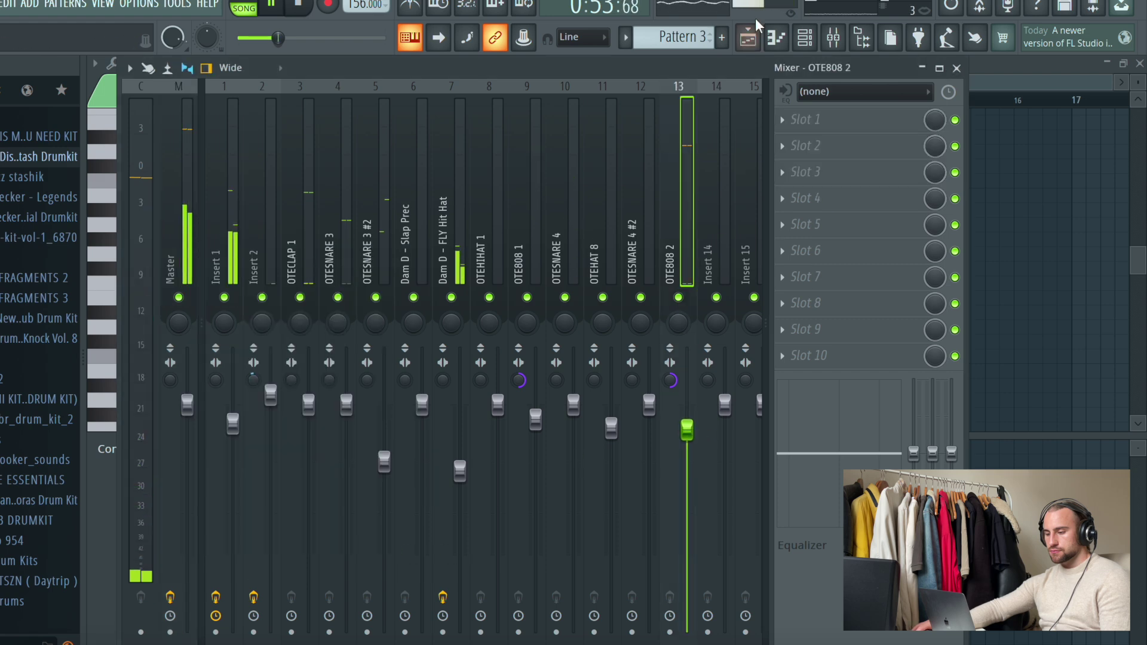
key(F5)
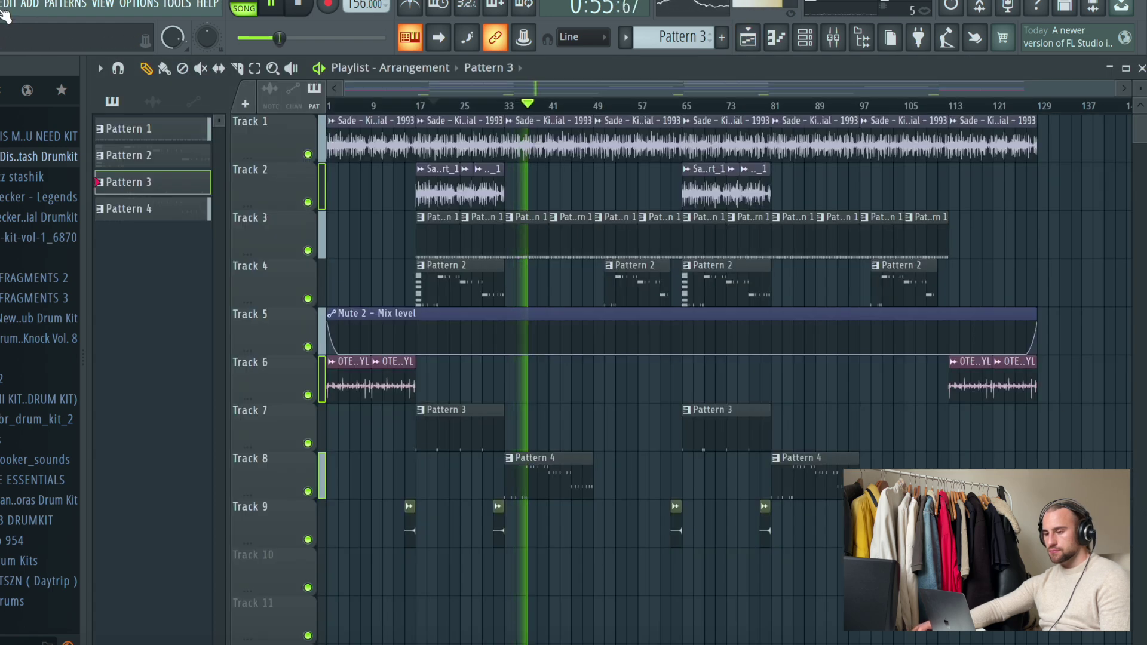